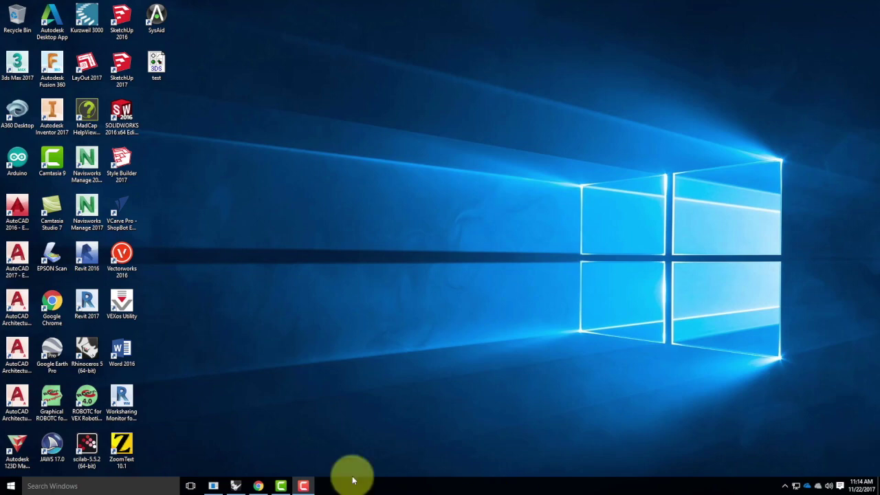
Step: Restore the Rhino window showing Master_Site_F2017 and bring up the File menu
left_click(237, 485)
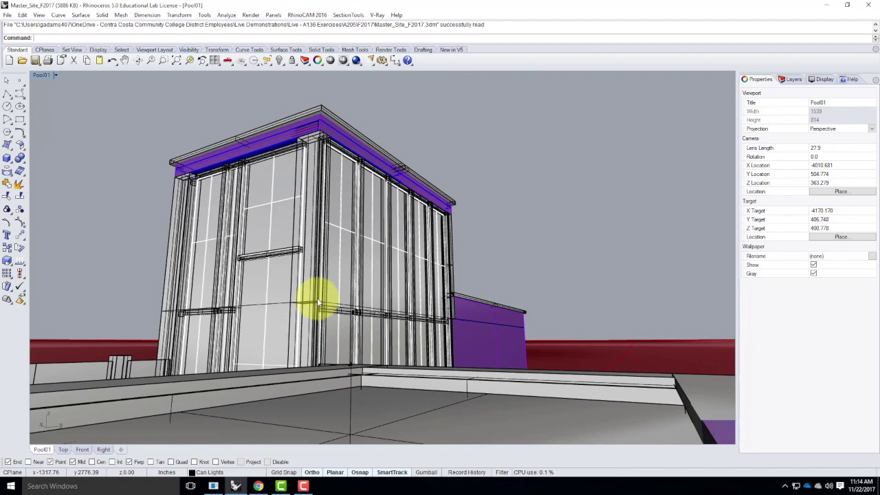
left_click(7, 16)
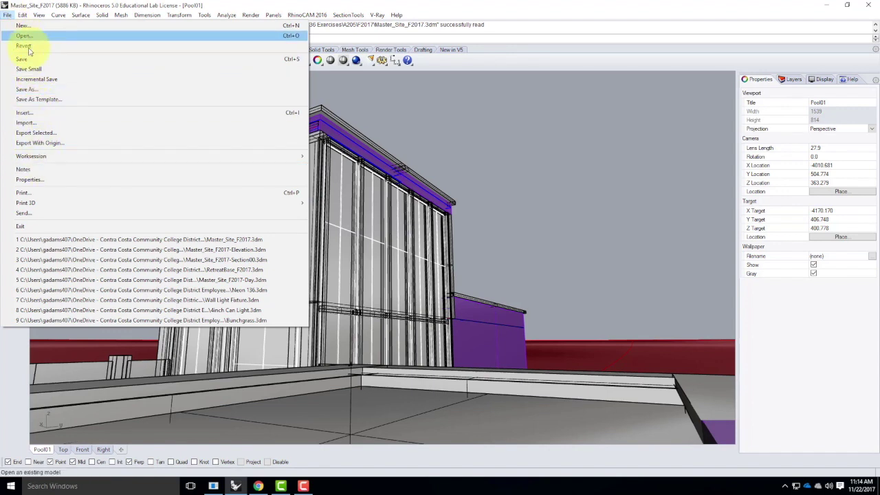
Step: Save a copy as Master_Site_F2017-Plan01, replacing Section00 with Plan01 in the file name
left_click(39, 90)
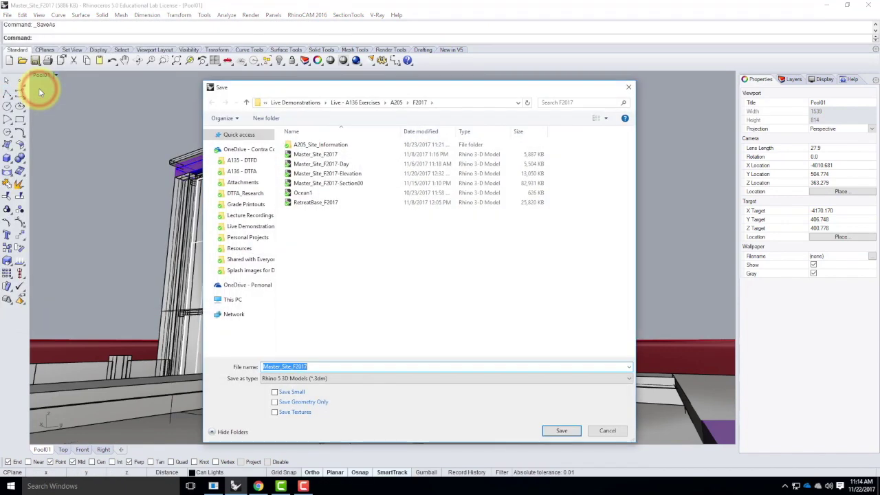
left_click(339, 184)
left_click(314, 366)
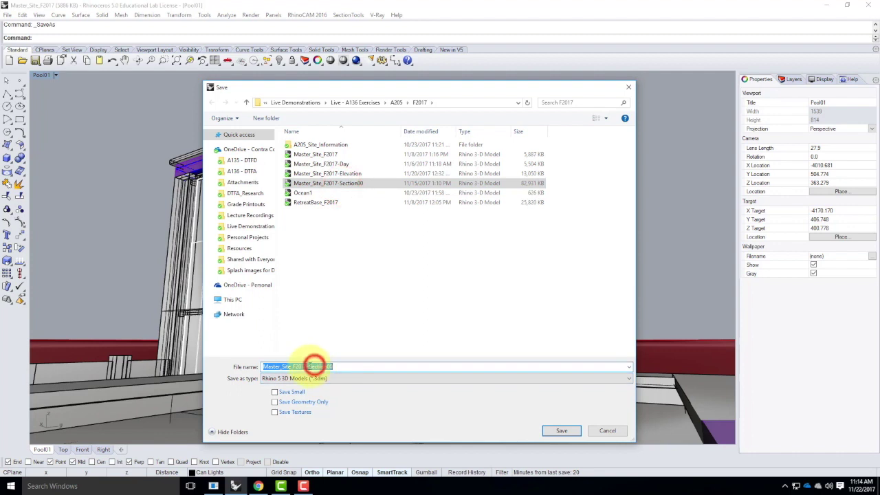
left_click_drag(309, 366, 351, 366)
type("P")
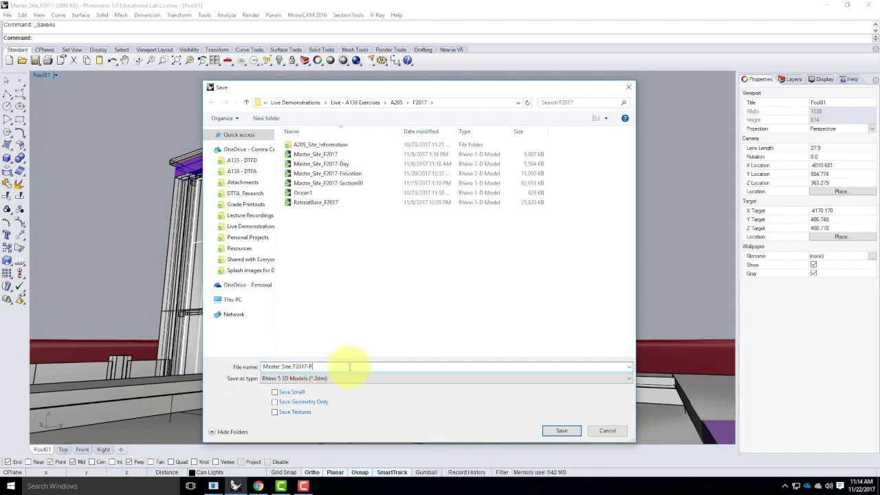
type("lan01")
left_click(563, 431)
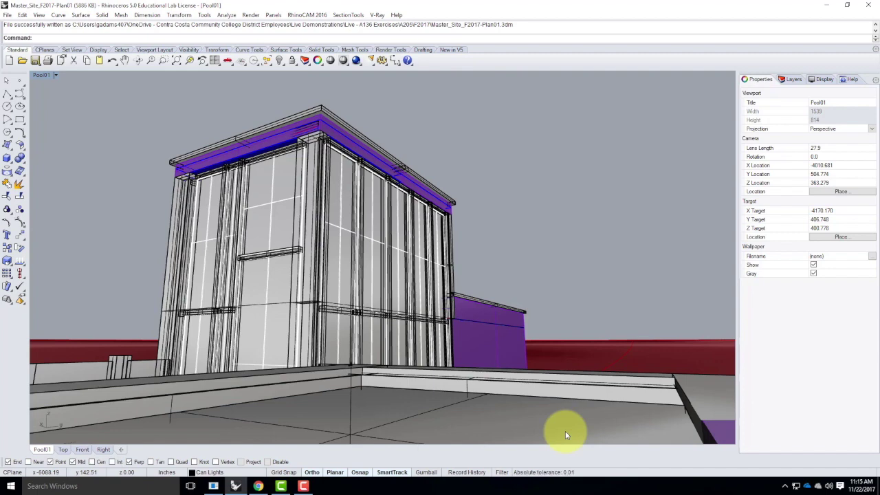
right_click_drag(102, 190, 297, 218)
scroll(297, 218, "down", 5)
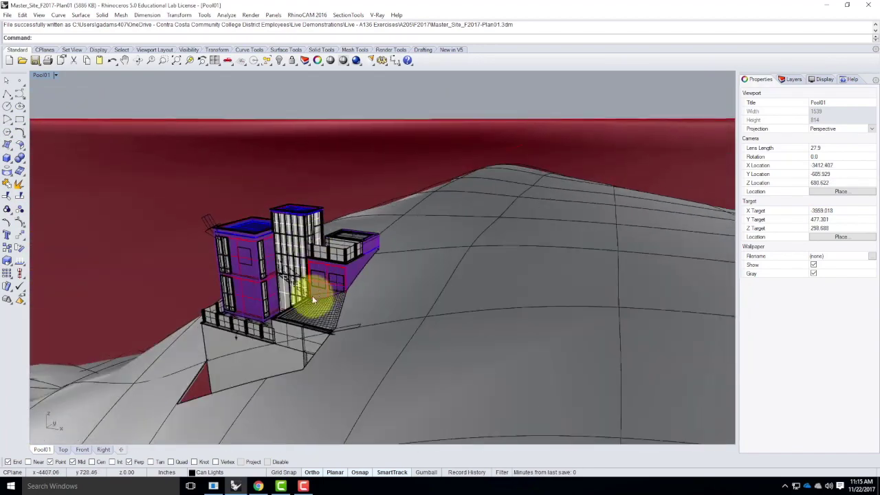
scroll(314, 295, "up", 8)
scroll(334, 291, "up", 2)
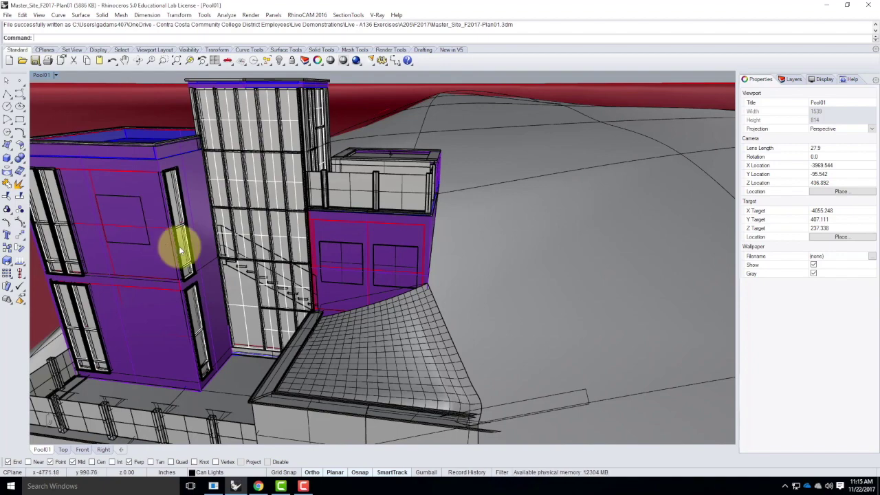
scroll(179, 246, "down", 5)
right_click_drag(181, 245, 203, 264)
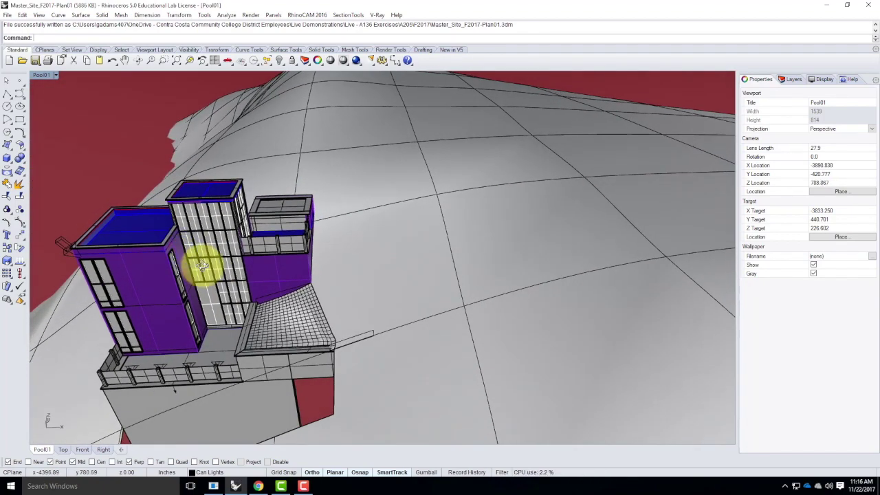
scroll(252, 244, "down", 8)
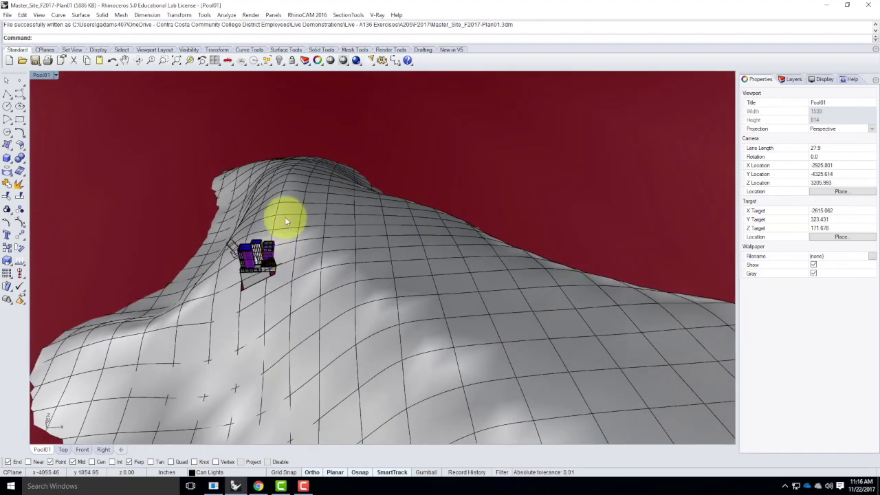
scroll(320, 233, "down", 10)
scroll(320, 233, "down", 3)
right_click_drag(333, 209, 148, 255)
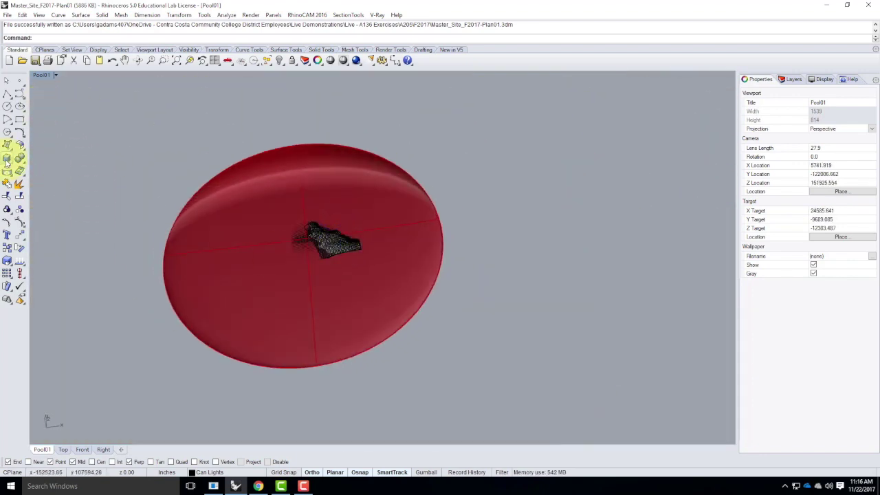
Step: Draw a corner-to-corner plane extending beyond the whole site and select it
left_click(7, 144)
left_click(21, 149)
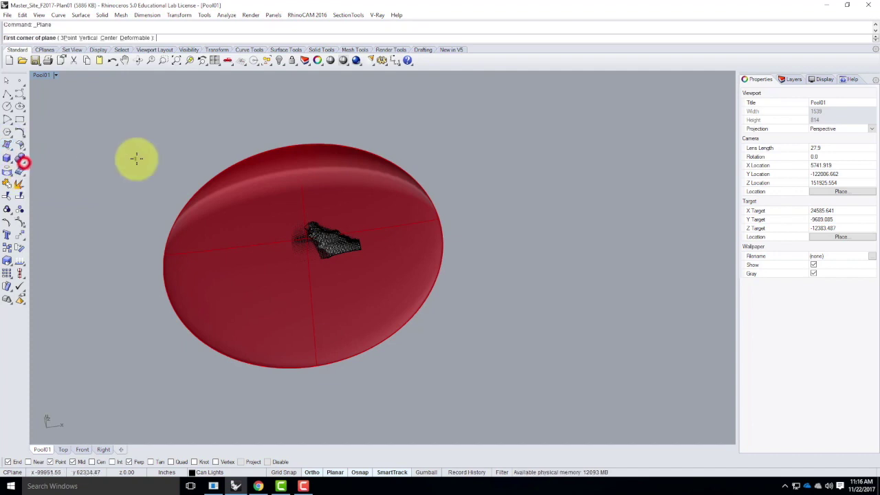
left_click(130, 150)
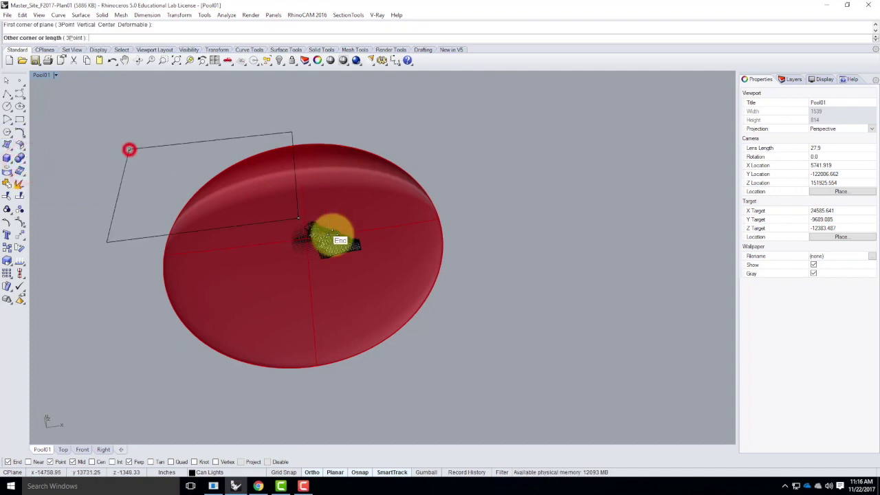
left_click(591, 351)
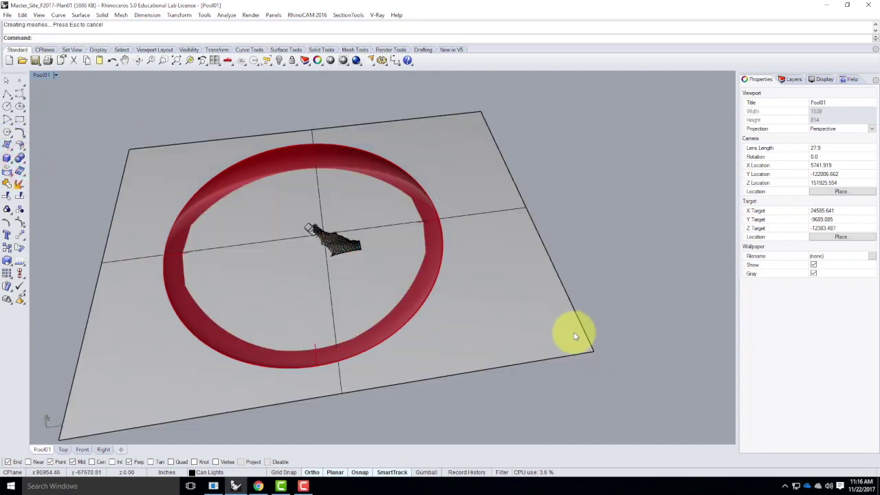
left_click(574, 331)
Step: In the four-view layout, move the plane upward twice in Front so it cuts the building
double_click(51, 76)
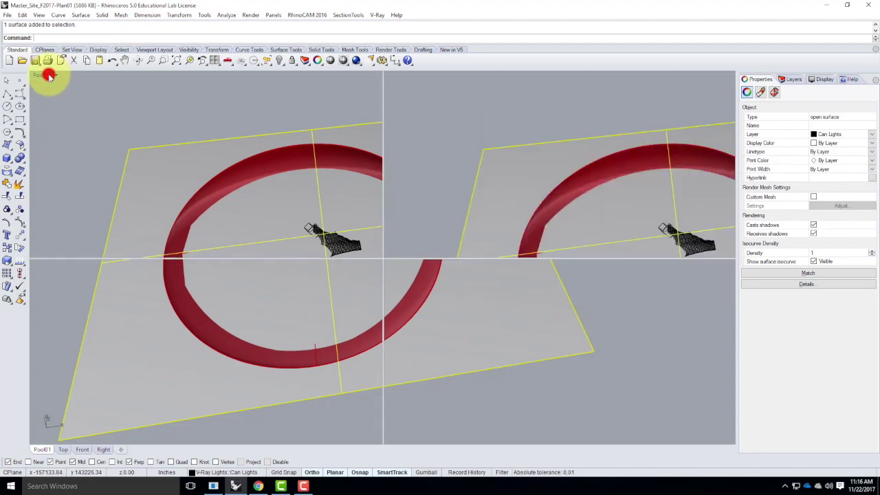
scroll(199, 358, "up", 3)
scroll(234, 344, "down", 2)
scroll(206, 383, "up", 1)
type("m")
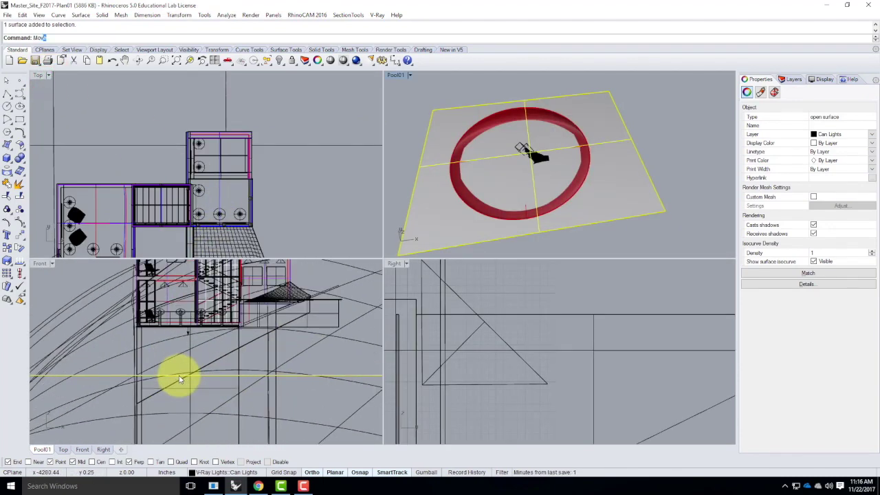
key("Return")
scroll(158, 313, "down", 3)
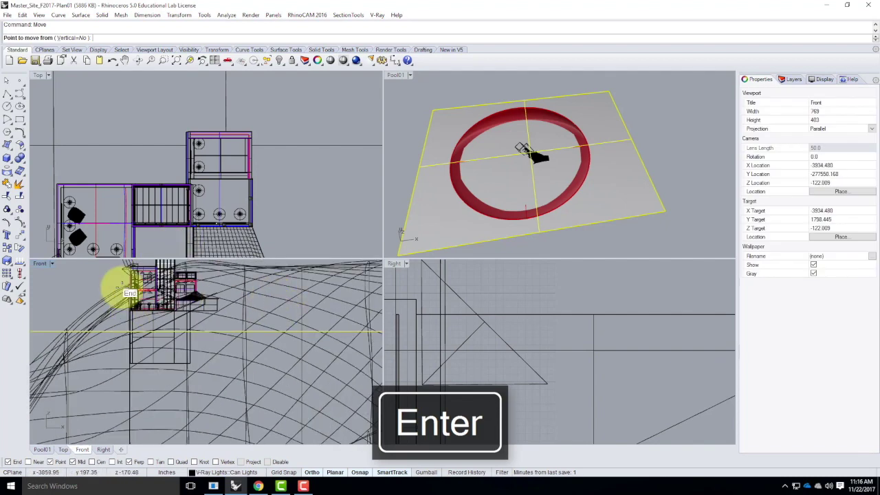
scroll(75, 291, "up", 5)
left_click(77, 315)
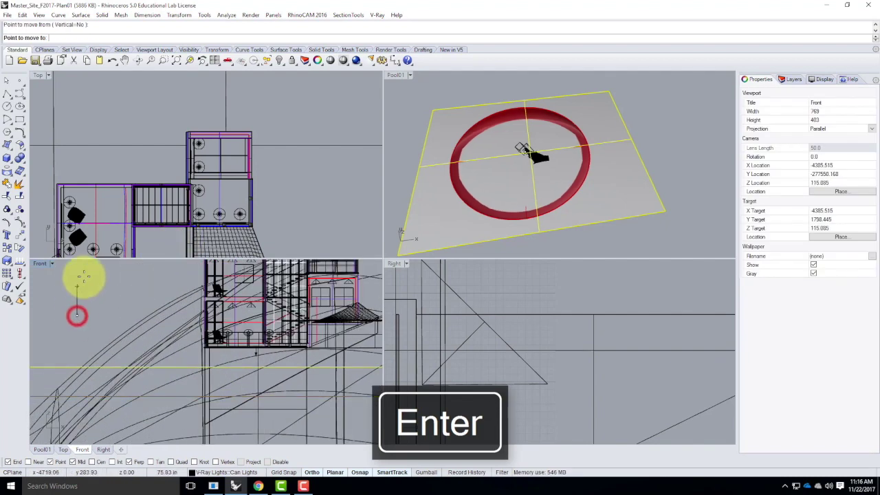
left_click(88, 275)
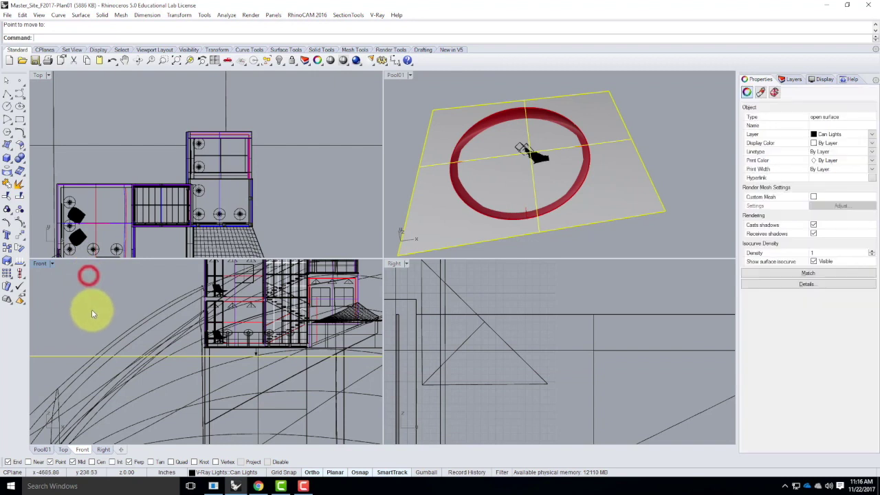
key("Return")
left_click(87, 331)
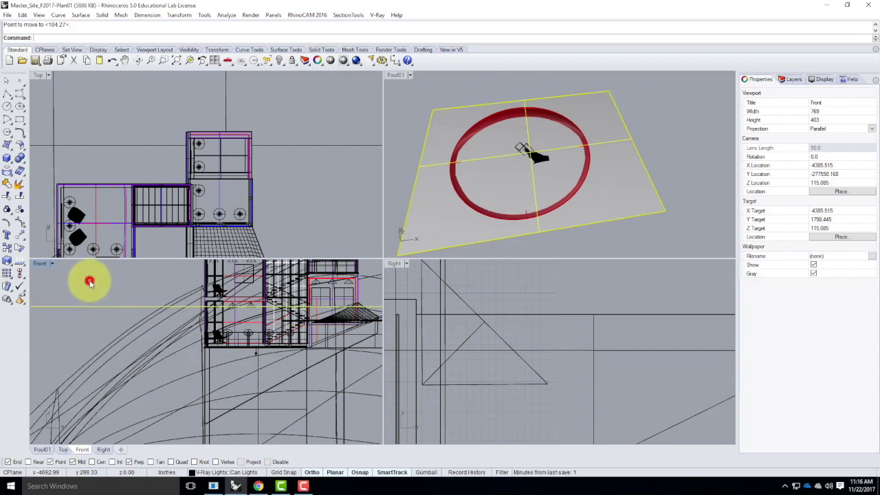
left_click(88, 281)
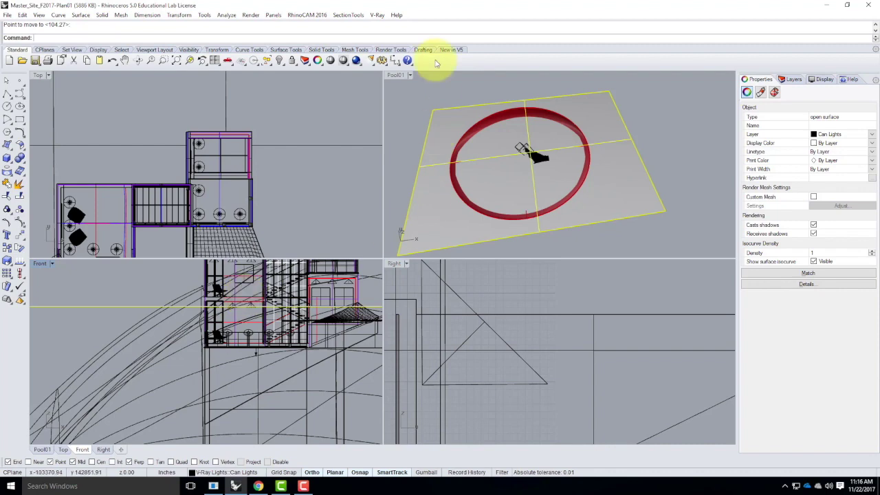
Step: Deselect the plane, maximize the Pool01 perspective view and orbit to frame the building
left_click(408, 119)
double_click(396, 75)
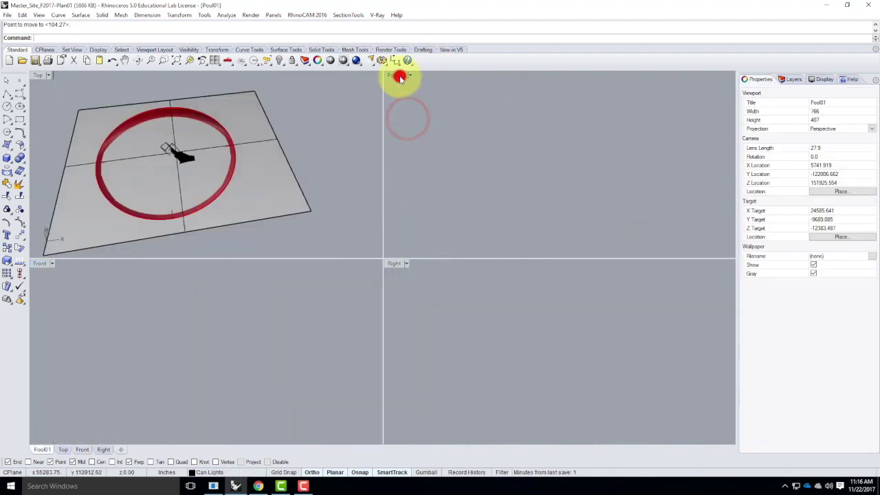
scroll(314, 271, "up", 10)
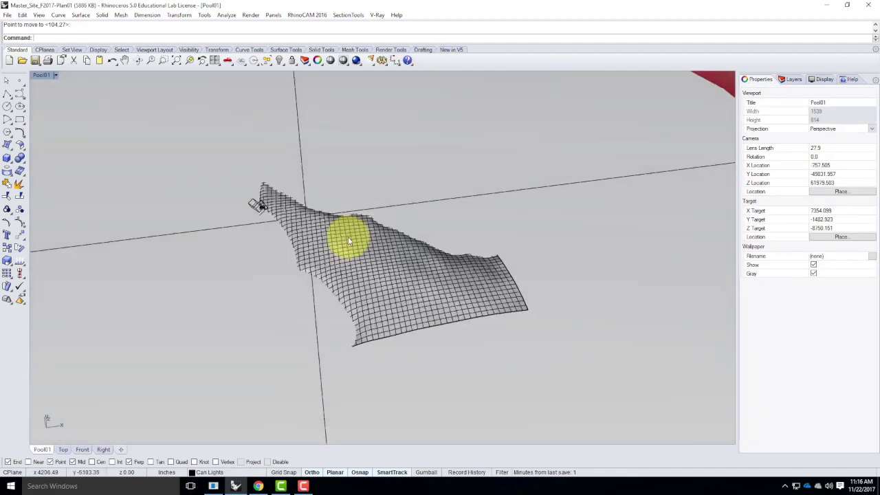
right_click_drag(222, 220, 324, 338)
scroll(328, 330, "up", 5)
right_click_drag(374, 324, 295, 207)
scroll(290, 210, "up", 8)
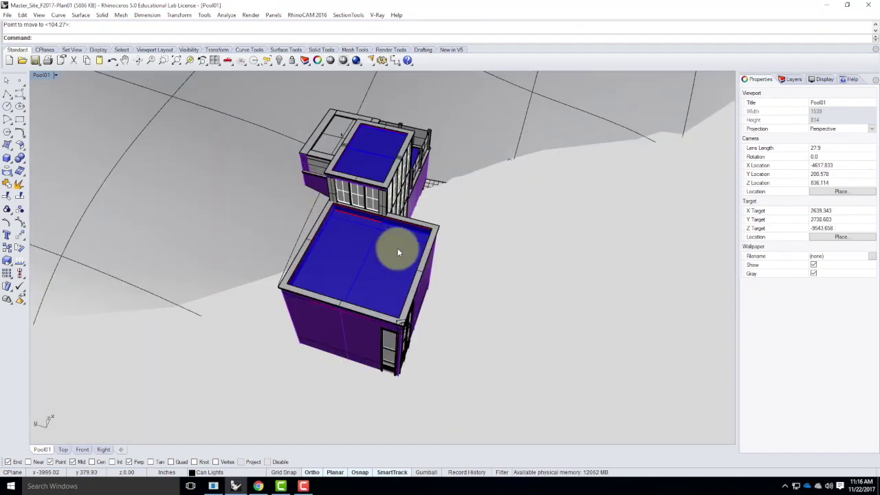
right_click_drag(397, 249, 409, 242)
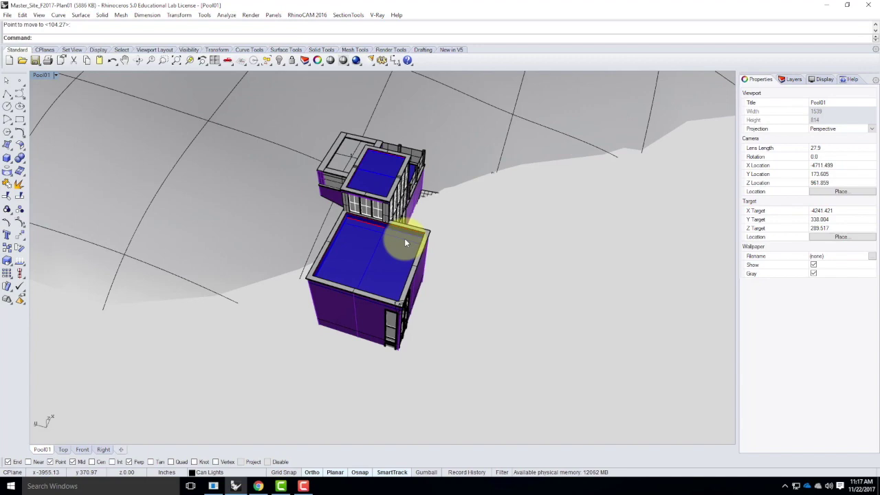
scroll(405, 238, "down", 10)
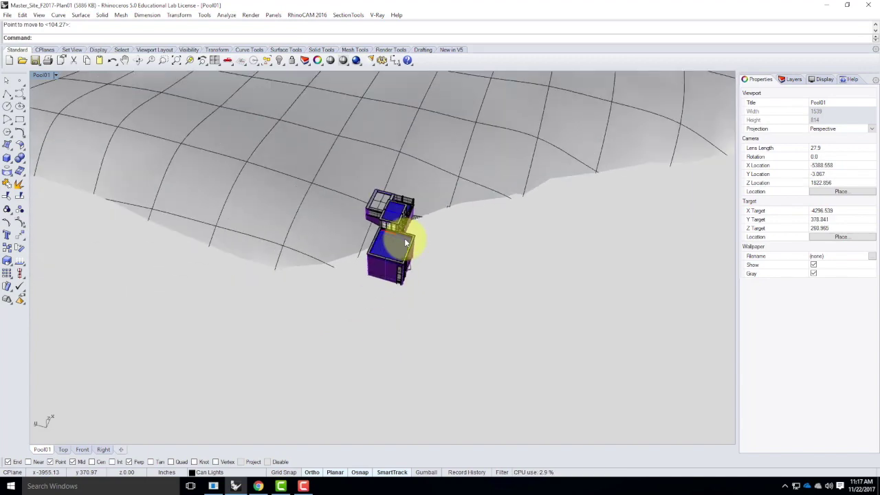
mouse_move(403, 236)
right_mouse_down()
mouse_move(478, 267)
mouse_move(425, 250)
mouse_move(416, 227)
right_mouse_up()
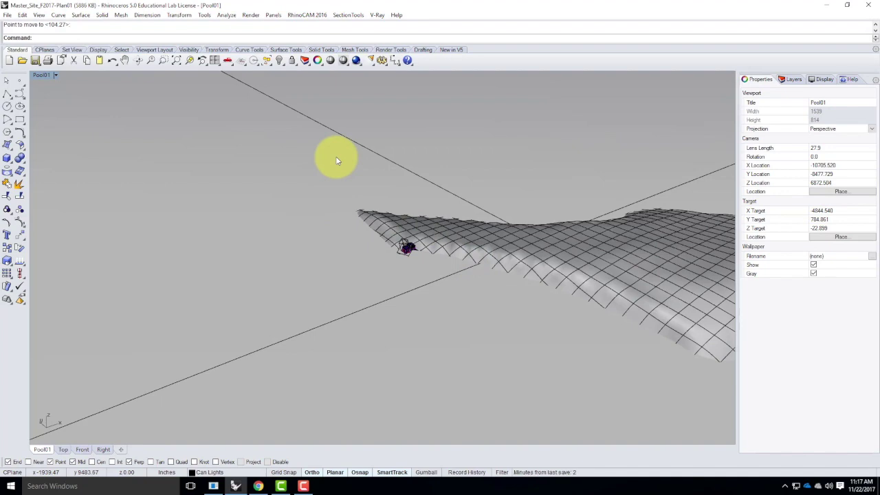
scroll(341, 217, "down", 10)
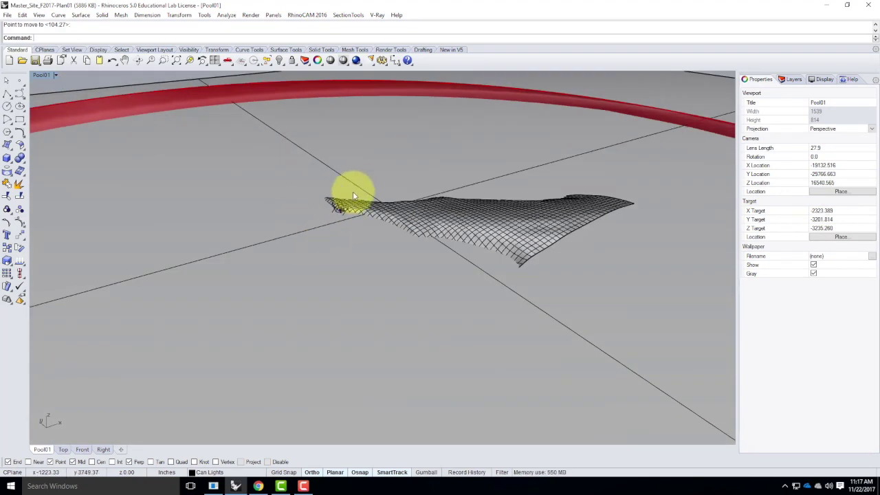
scroll(353, 196, "down", 10)
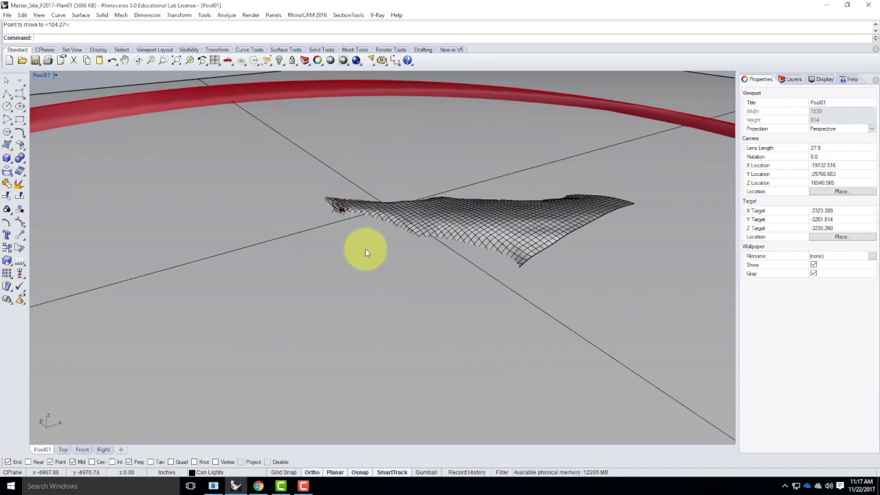
left_click(349, 15)
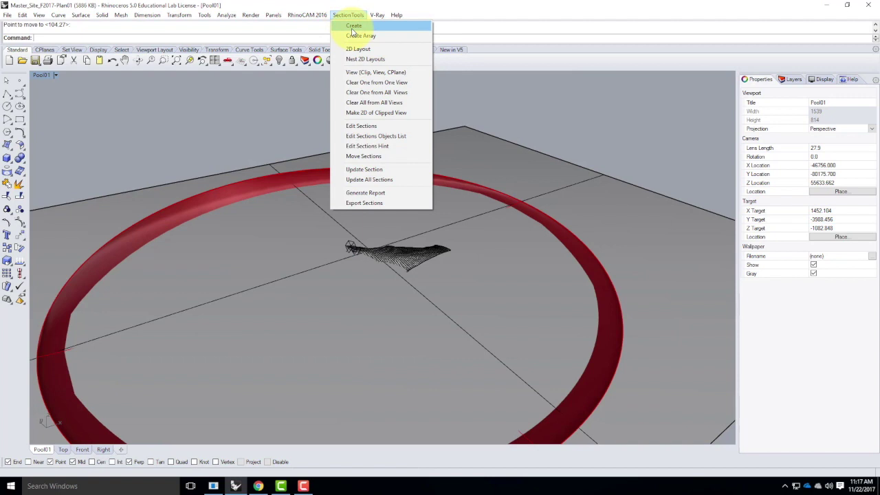
Step: Create a section of all visible objects except the boundary block, with direction X_Axis
left_click(352, 28)
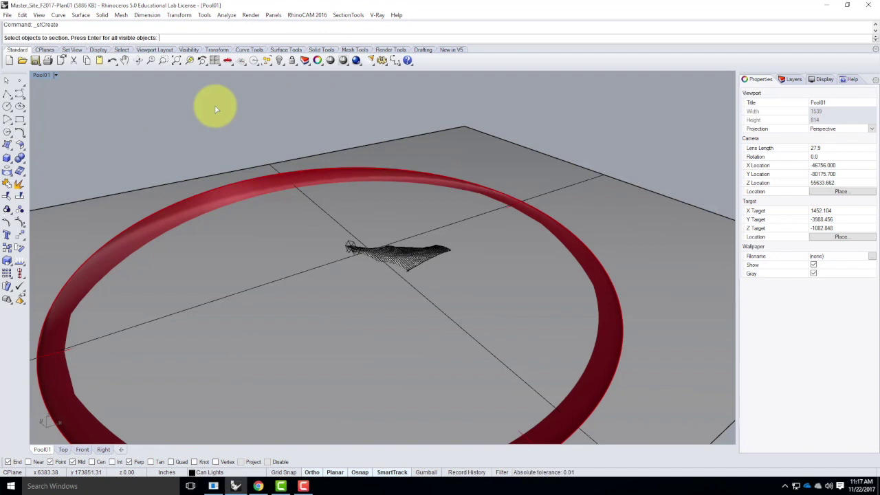
key("Return")
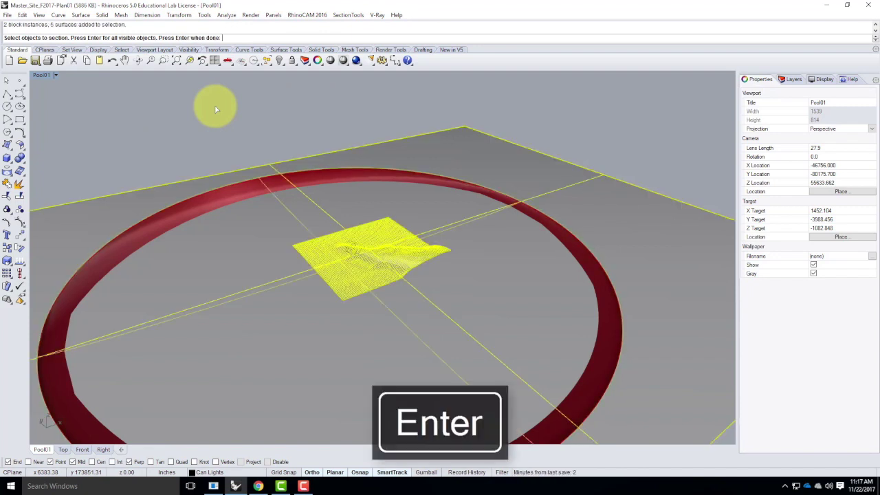
left_click(459, 142)
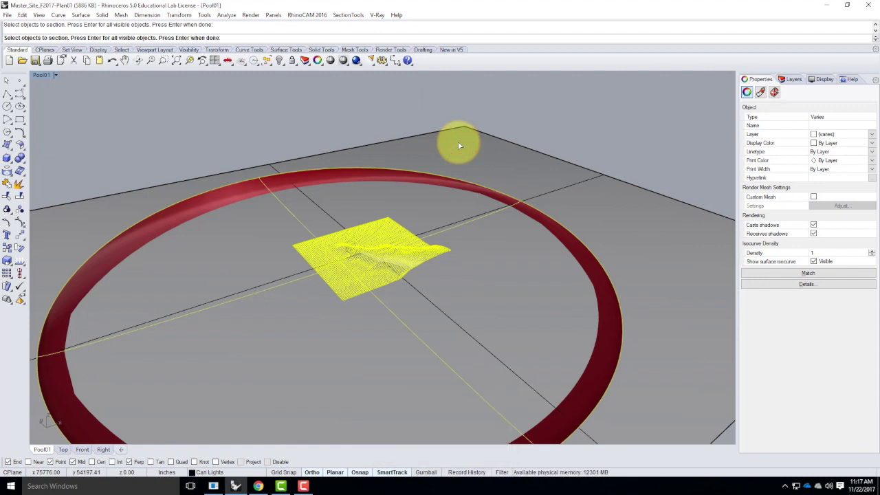
key("Return")
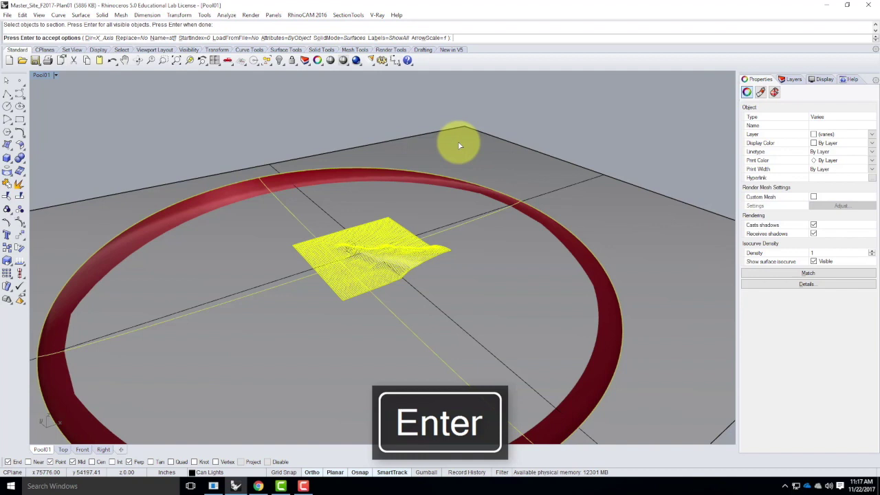
left_click(99, 39)
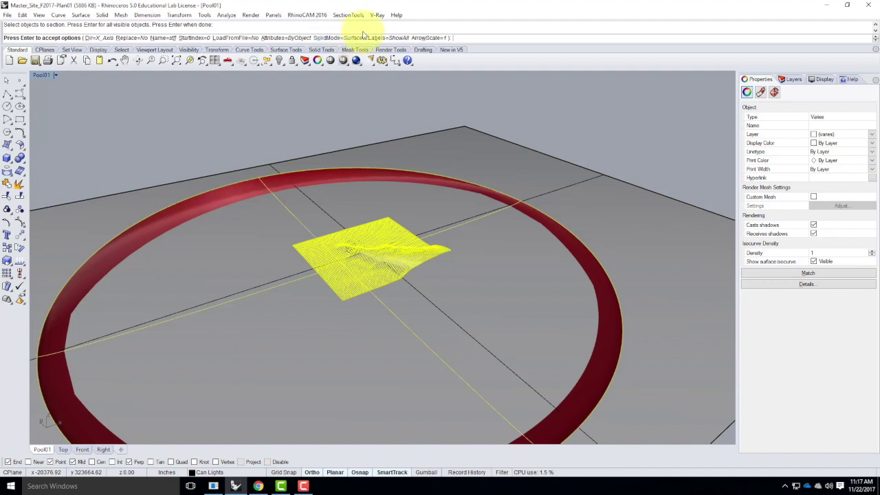
key("Return")
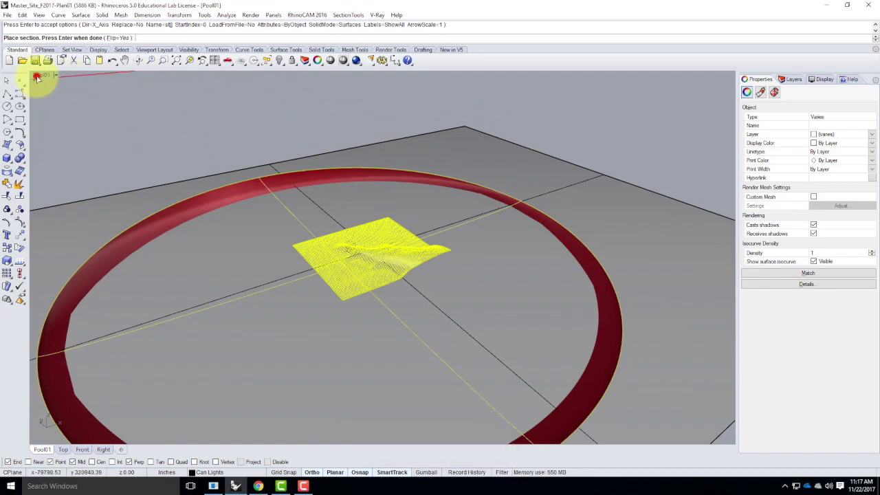
Step: Place section st00 at a Mid snap in the Front view of the four-view layout
double_click(38, 76)
left_click(199, 279)
scroll(228, 279, "down", 5)
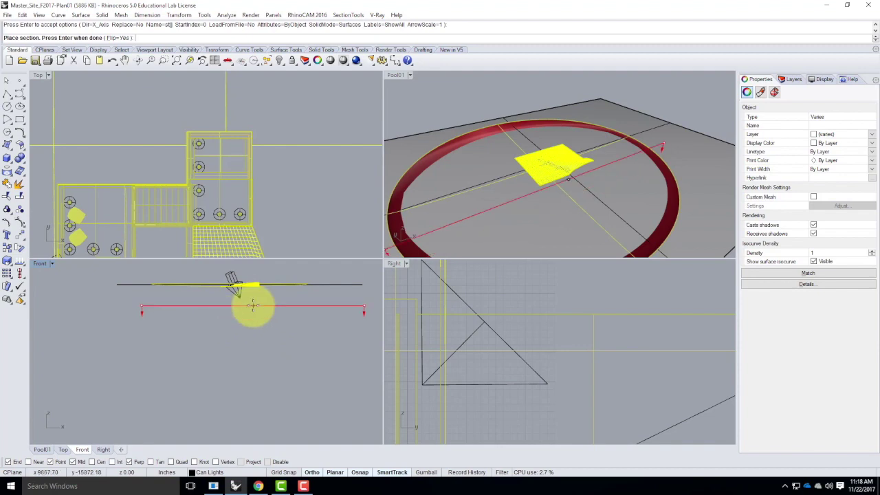
scroll(227, 306, "up", 5)
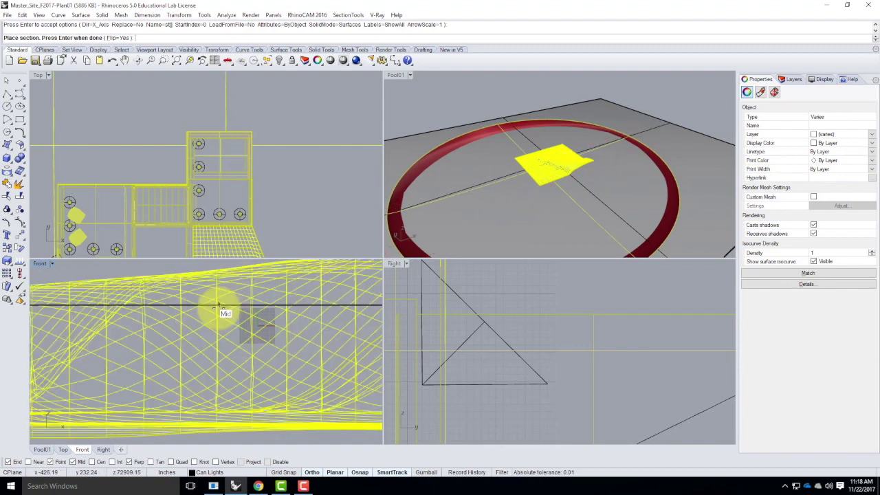
scroll(219, 308, "up", 2)
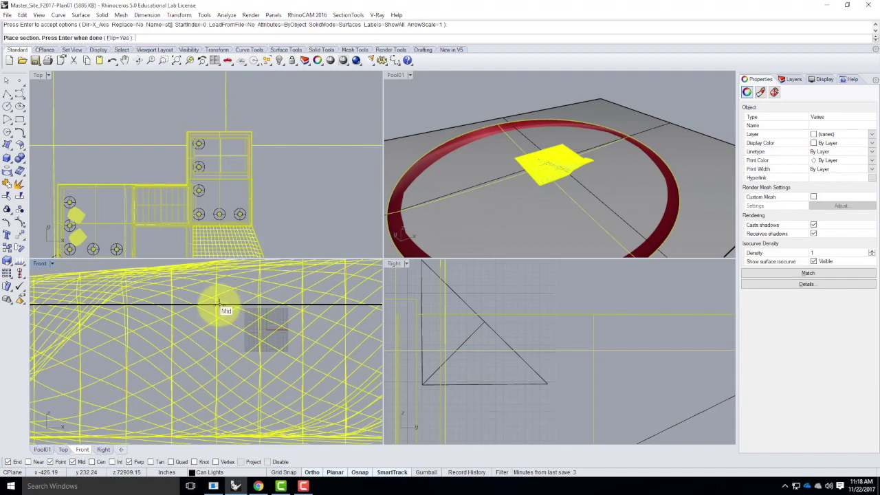
left_click(219, 307)
scroll(217, 306, "down", 5)
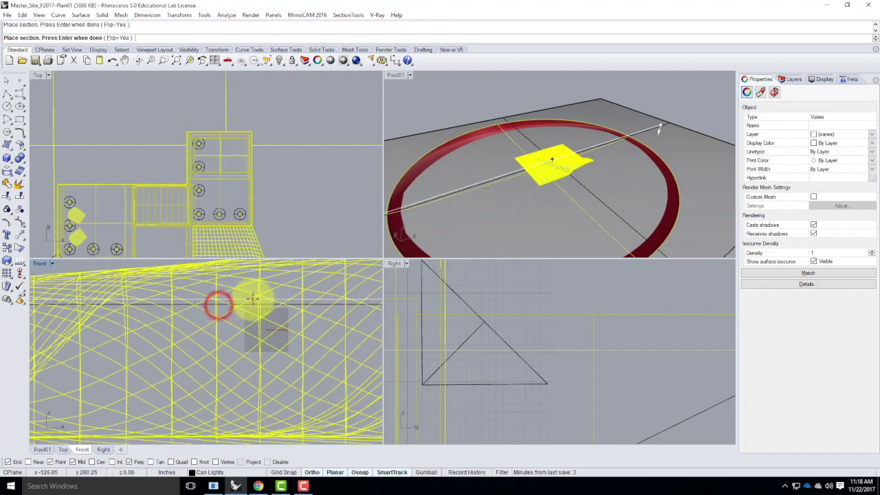
scroll(256, 292, "down", 8)
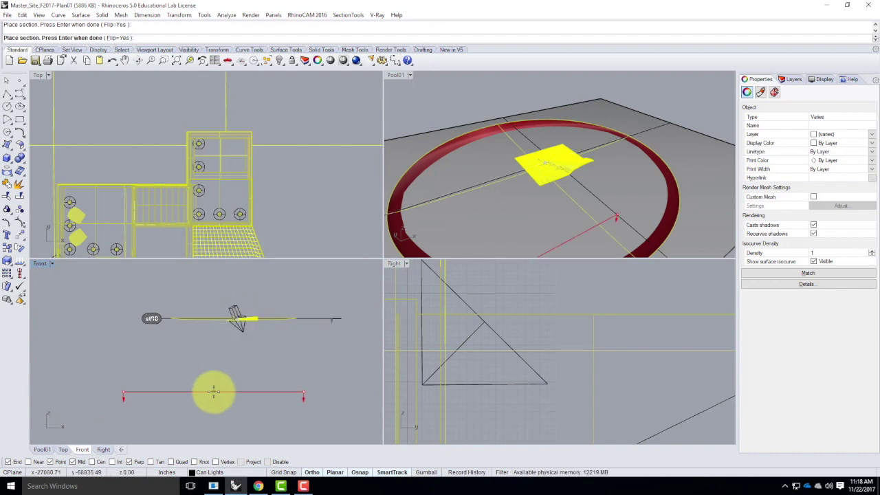
key("Return")
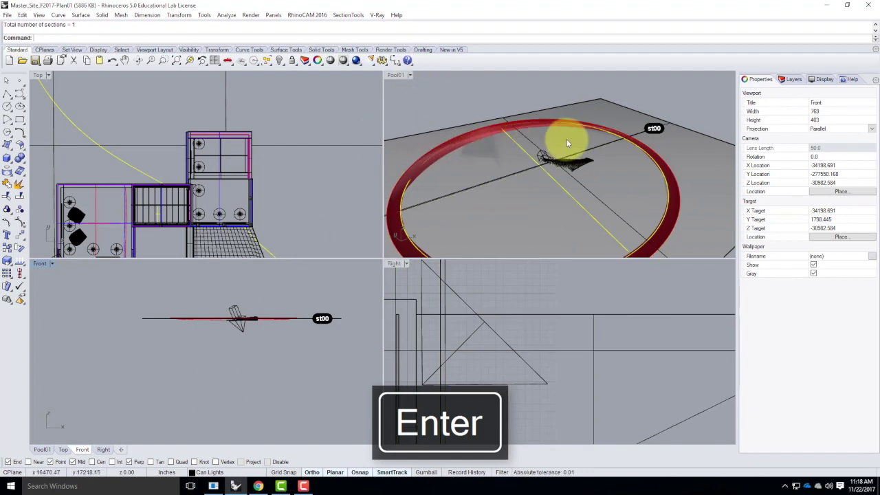
scroll(552, 158, "up", 10)
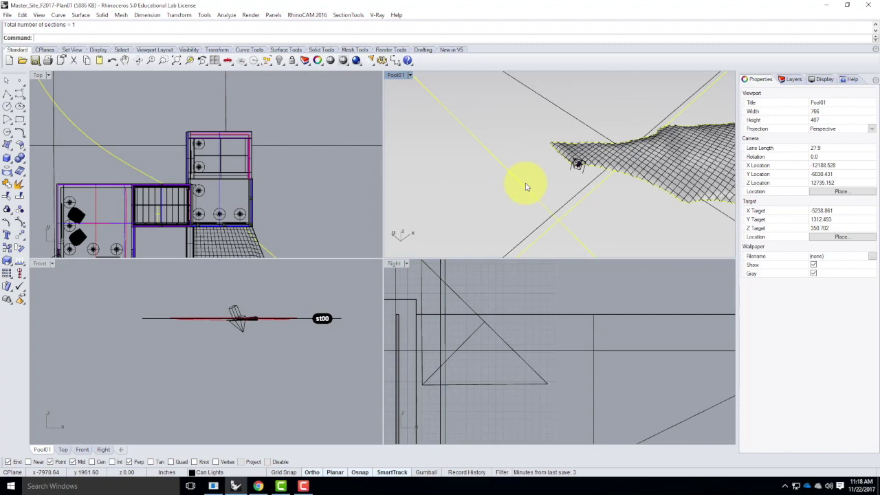
right_click_drag(526, 186, 507, 179)
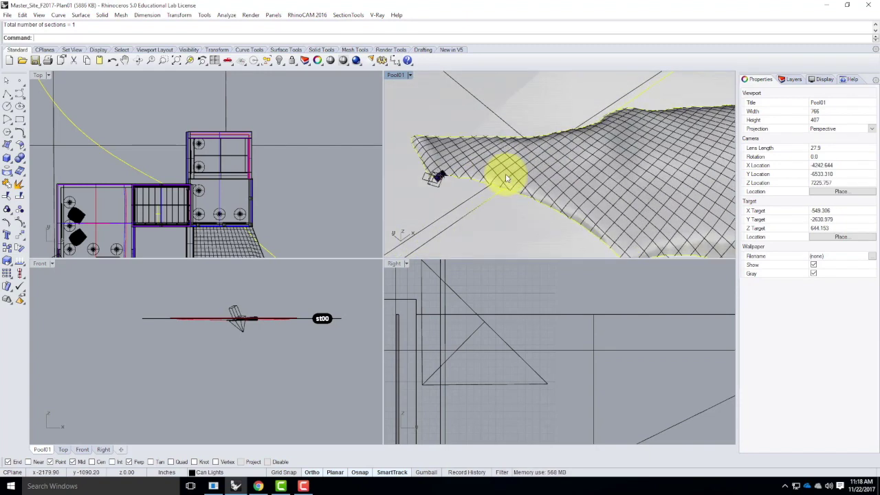
Step: Clip the Pool01 viewport with section st00, chosen from the section list
left_click(348, 16)
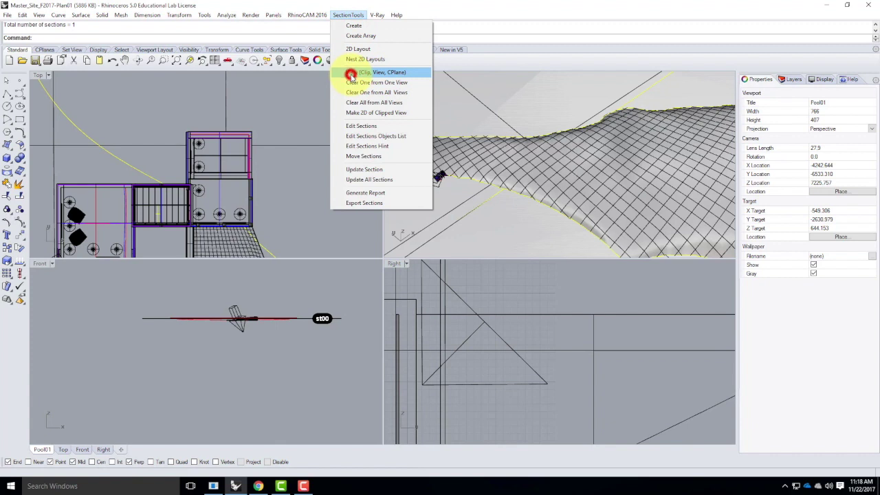
left_click(351, 74)
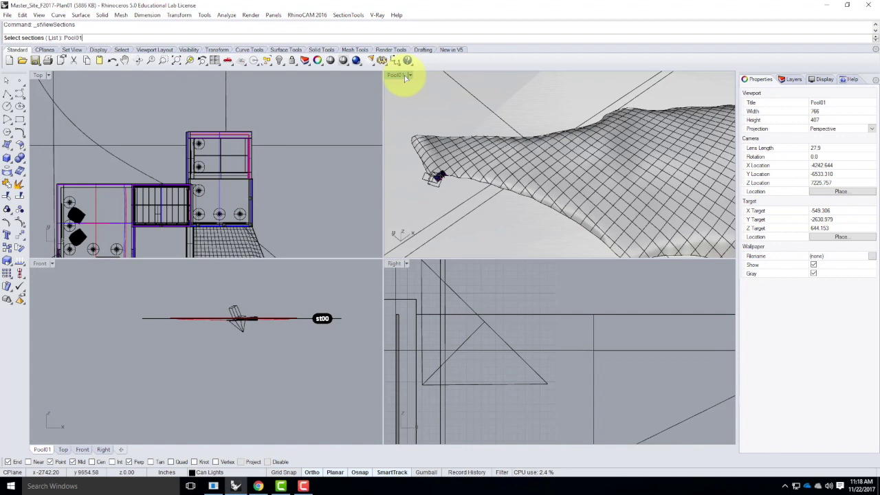
type("Pool01")
key("Return")
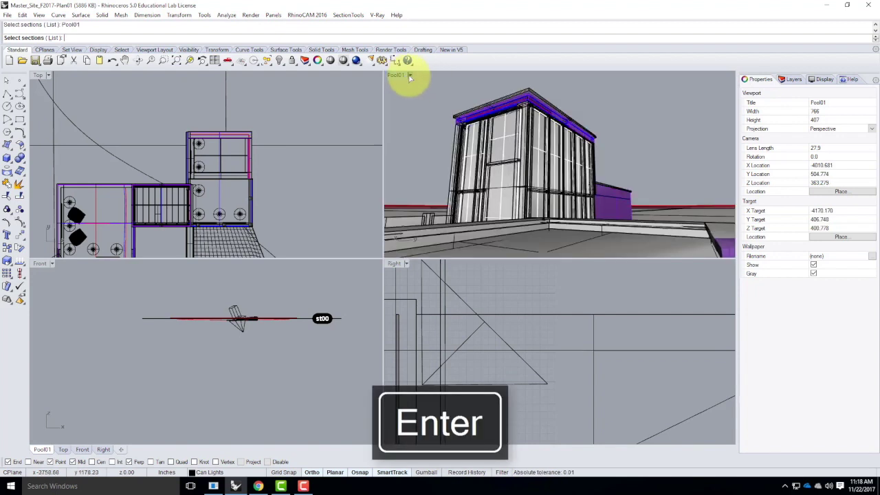
left_click(53, 38)
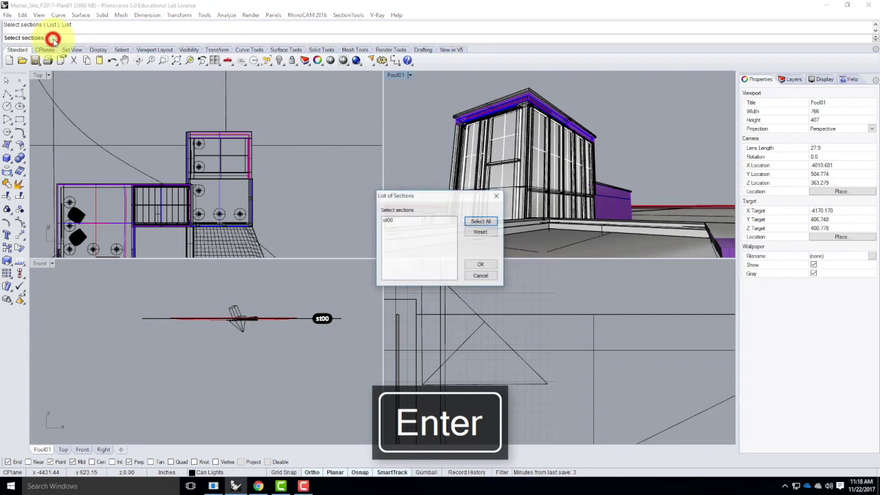
left_click(389, 218)
left_click(481, 266)
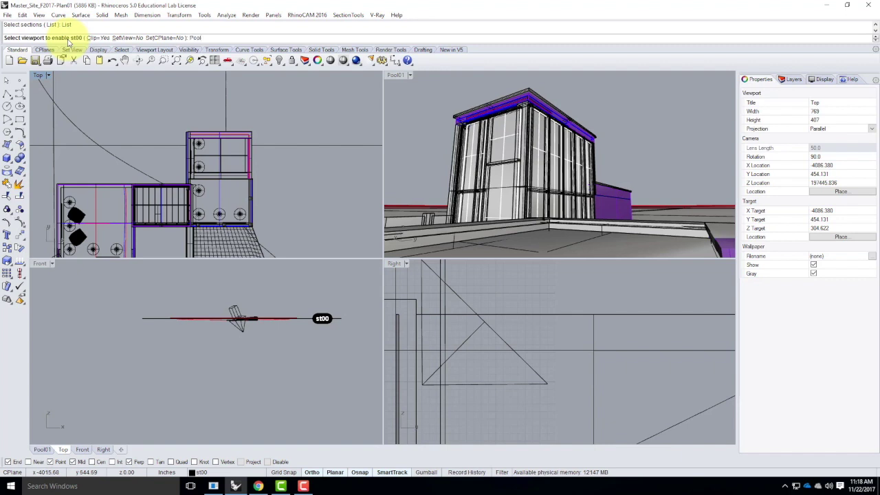
type("Pool")
key("Return")
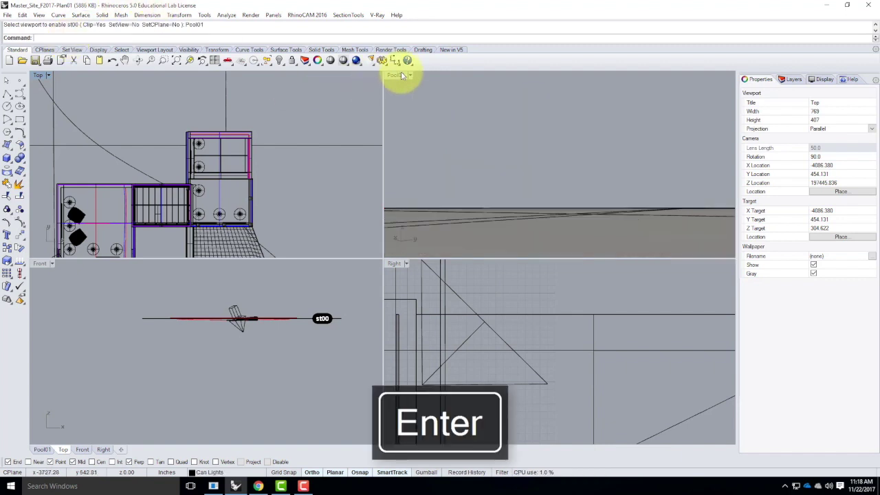
Step: Maximize Pool01, orbit toward a plan view, and add a new layer named Section00Plane
double_click(403, 75)
right_click_drag(305, 181, 324, 344)
right_click_drag(277, 326, 399, 337)
scroll(309, 334, "down", 6)
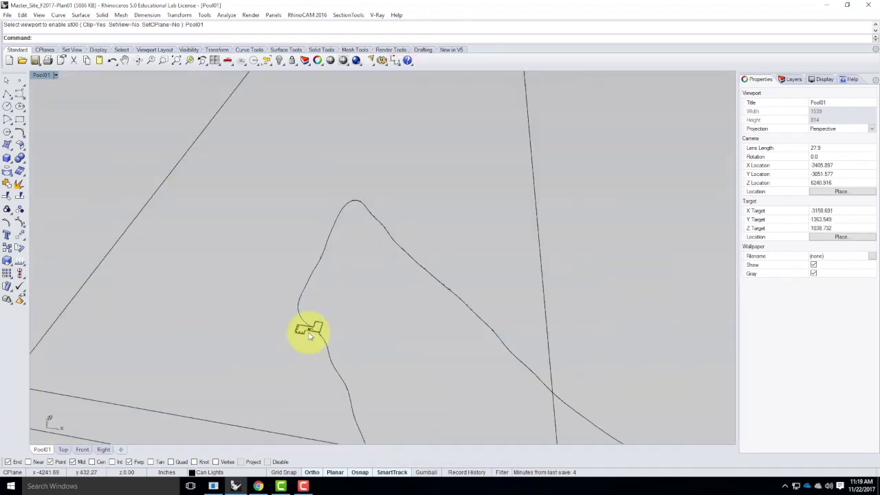
scroll(310, 335, "up", 3)
left_click(793, 79)
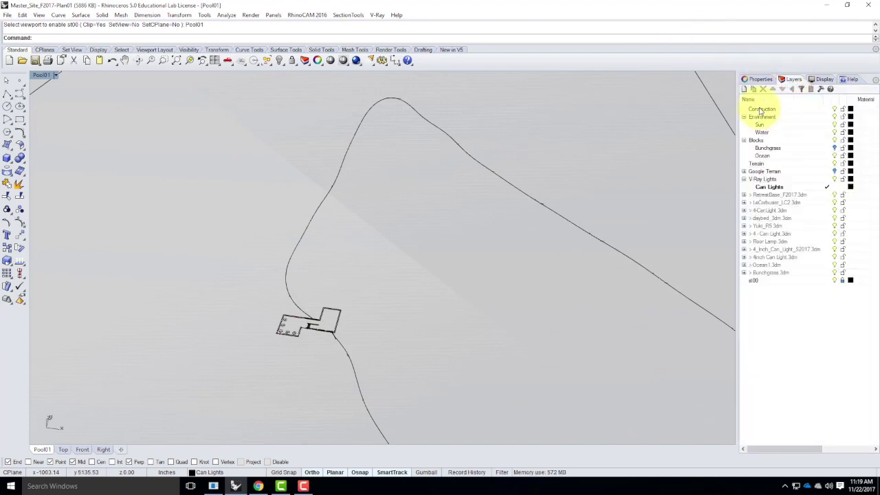
left_click(745, 89)
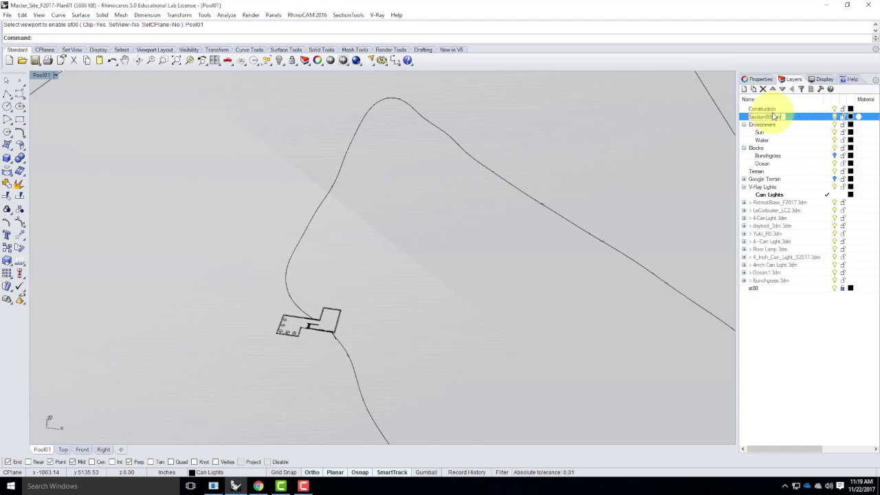
key("Return")
Step: Select the section plane surface among overlapping objects, finally picking it by its edge
left_click(191, 207)
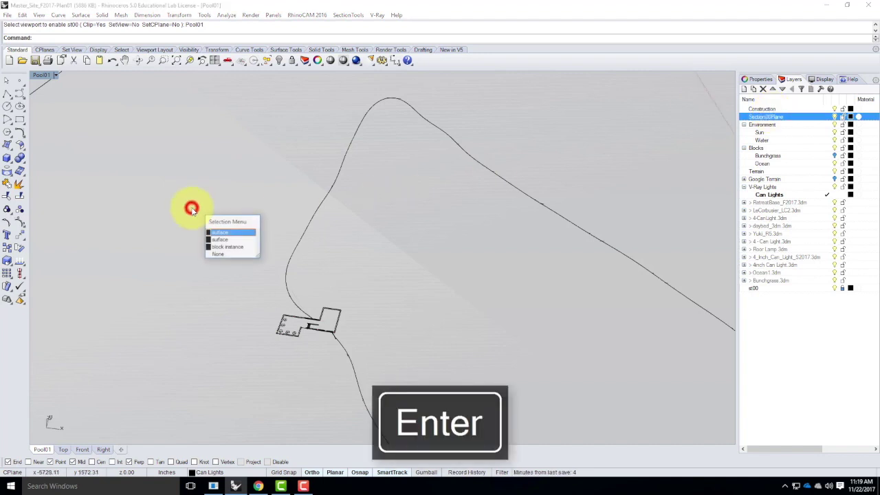
left_click(216, 233)
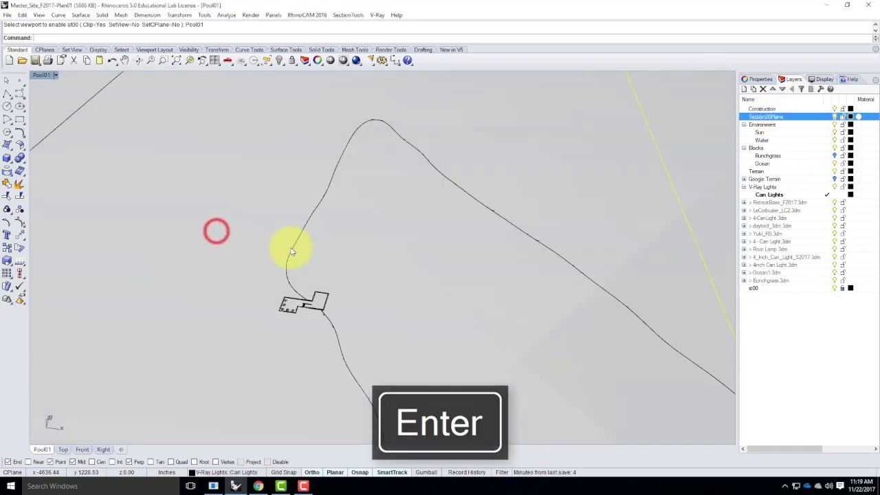
scroll(291, 245, "up", 6)
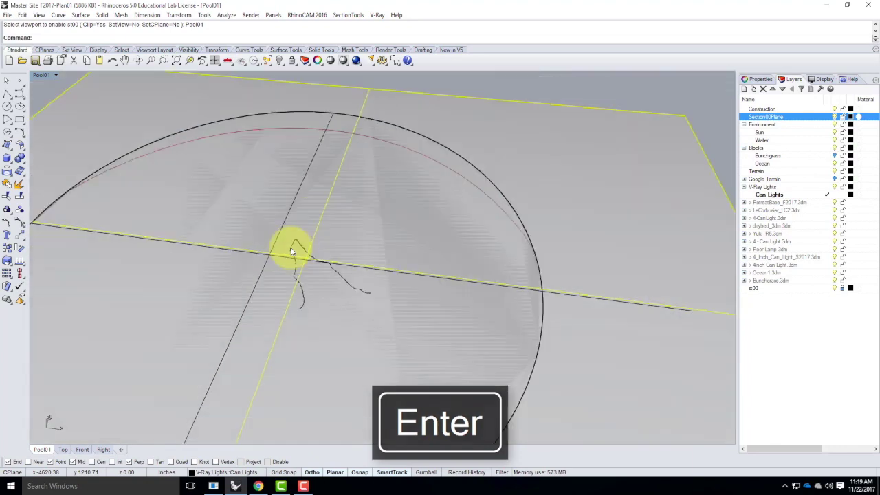
scroll(291, 251, "down", 3)
key("Escape")
left_click(367, 133)
right_click(771, 116)
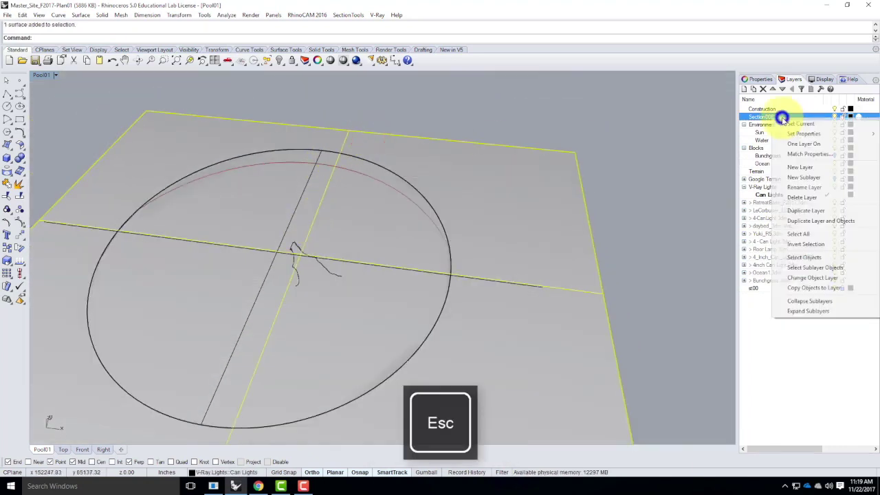
left_click(809, 277)
left_click(834, 116)
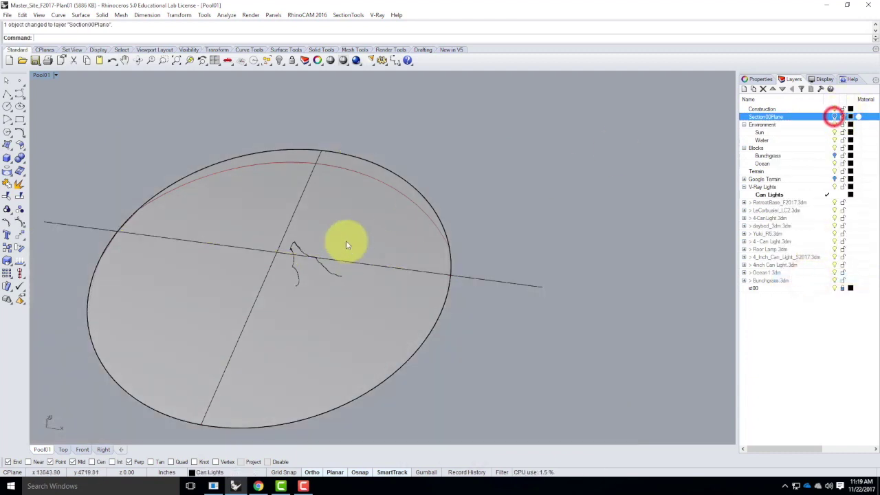
scroll(302, 248, "up", 5)
scroll(302, 251, "up", 8)
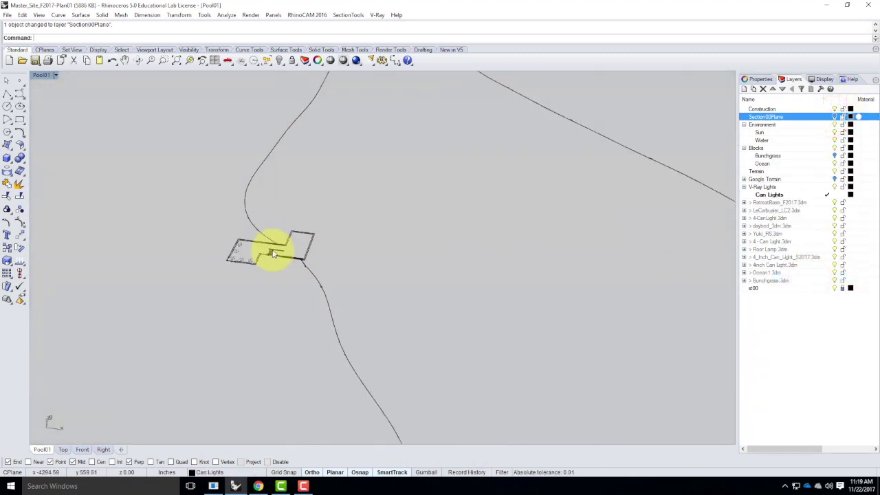
scroll(336, 289, "up", 10)
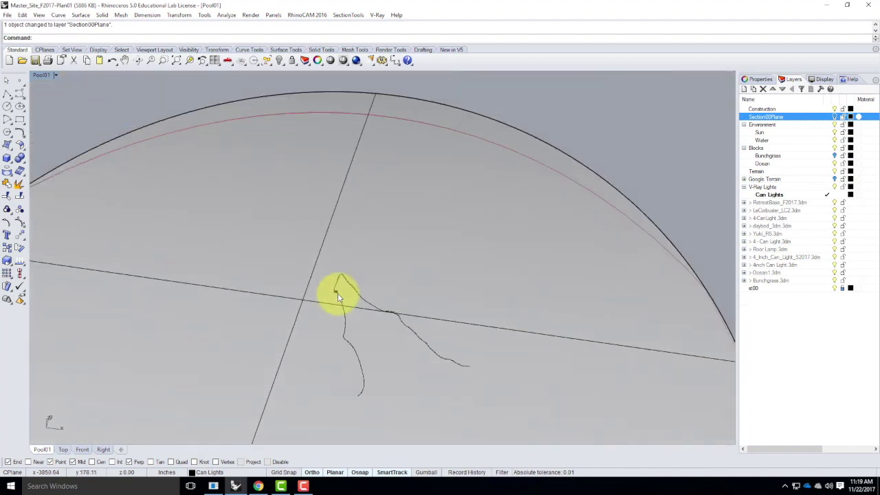
scroll(338, 293, "down", 3)
left_click(372, 187)
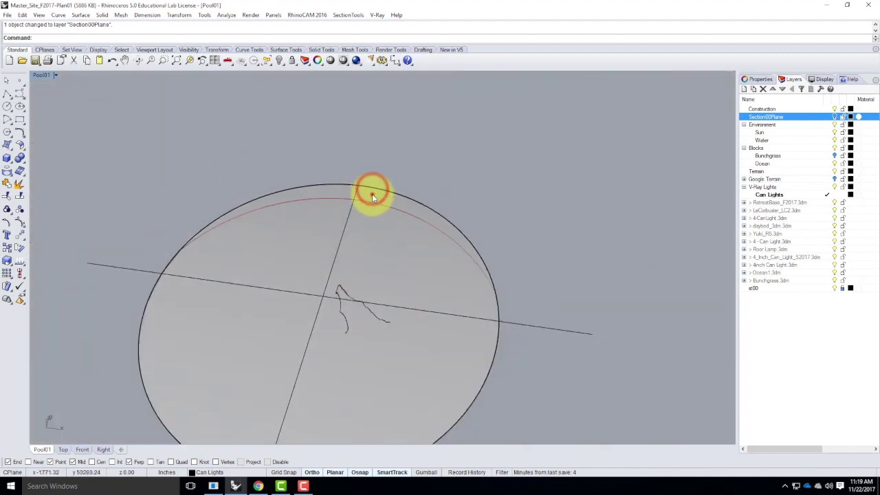
left_click(372, 195)
left_click(359, 193)
scroll(396, 271, "down", 5)
right_click_drag(410, 280, 411, 254)
scroll(386, 253, "up", 10)
key("Escape")
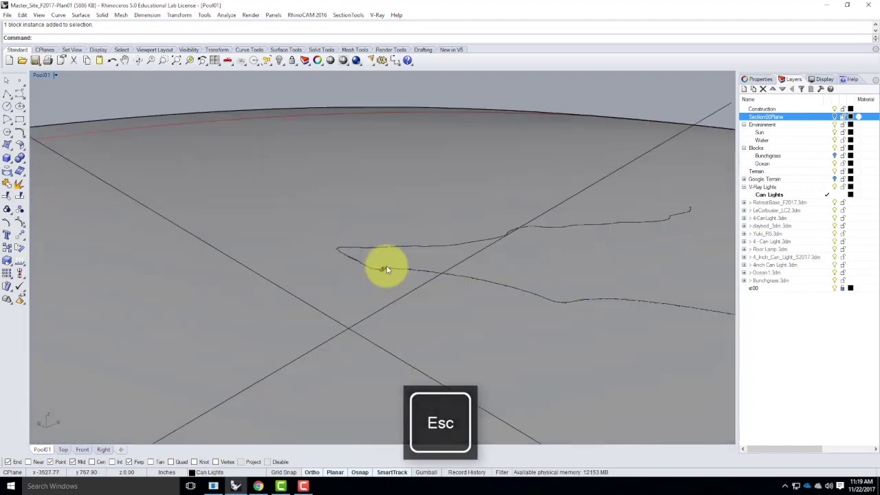
scroll(381, 272, "up", 10)
left_click(413, 290)
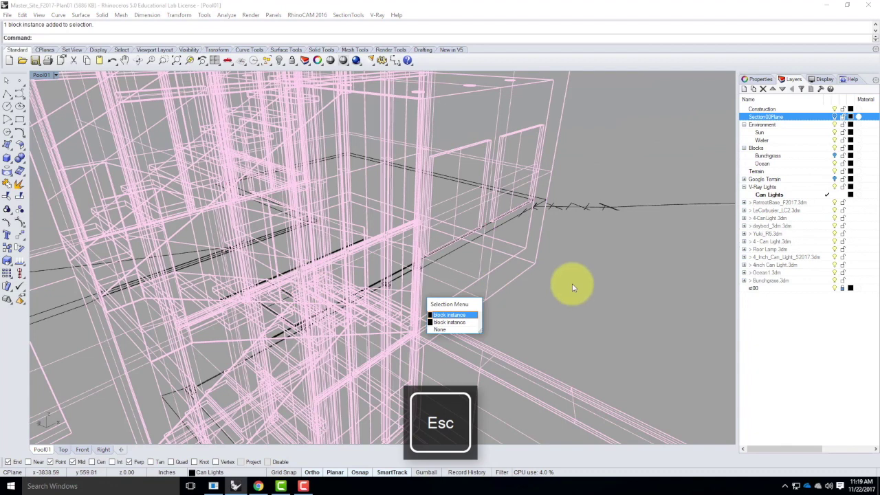
key("Escape")
left_click(643, 256)
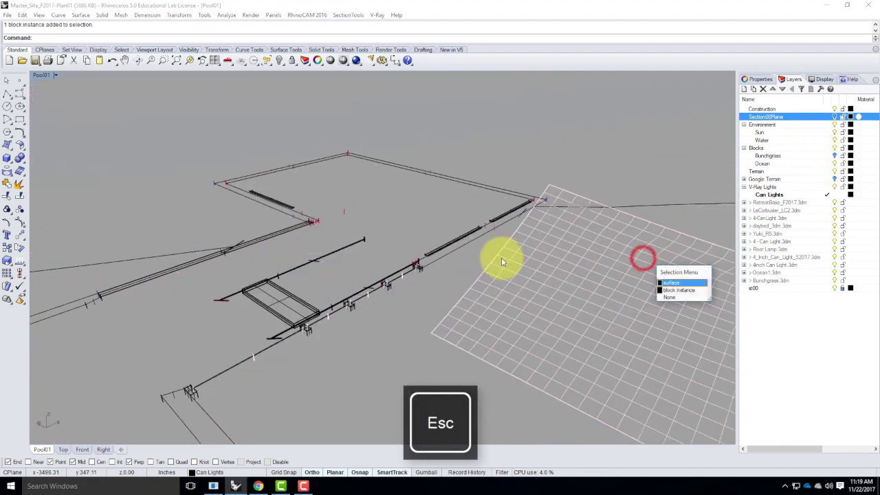
key("Escape")
left_click(629, 197)
scroll(393, 196, "down", 5)
right_click_drag(599, 208, 569, 197)
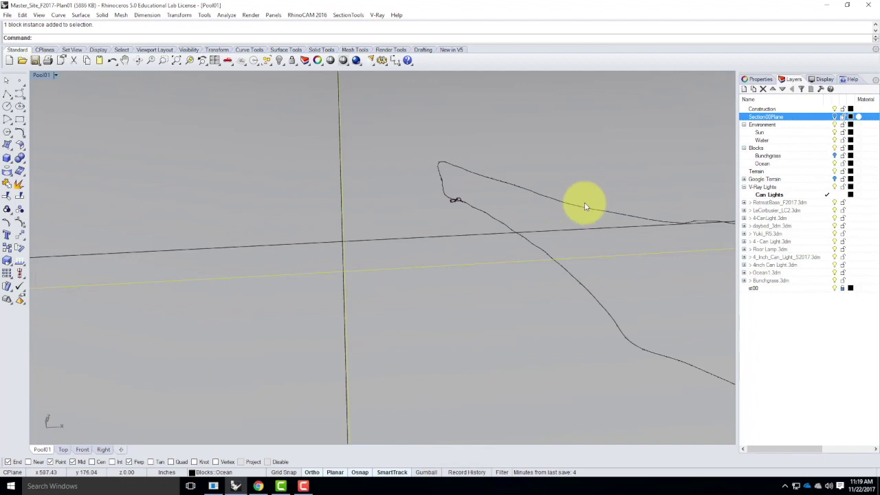
mouse_move(557, 199)
right_mouse_down()
mouse_move(466, 190)
mouse_move(470, 173)
right_mouse_up()
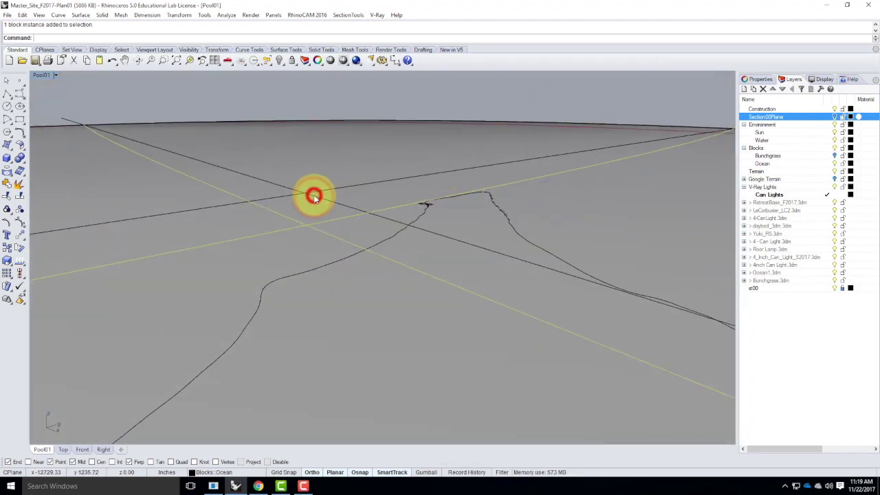
key("Escape")
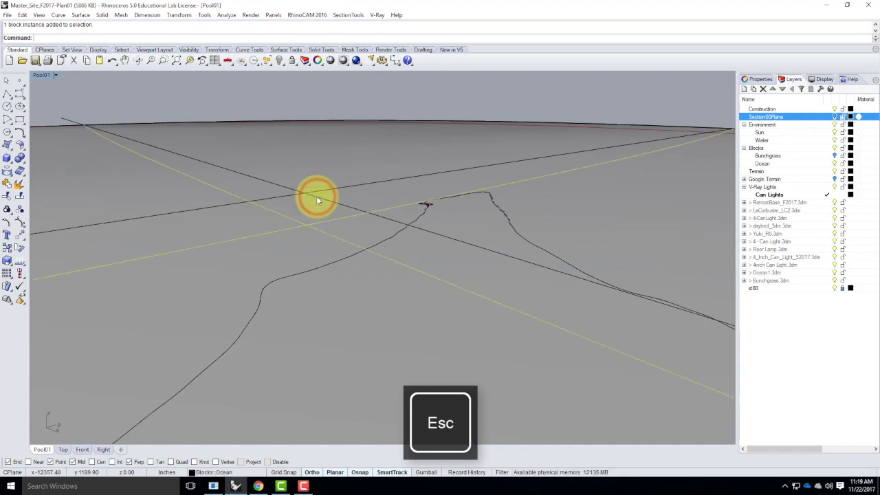
left_click(68, 122)
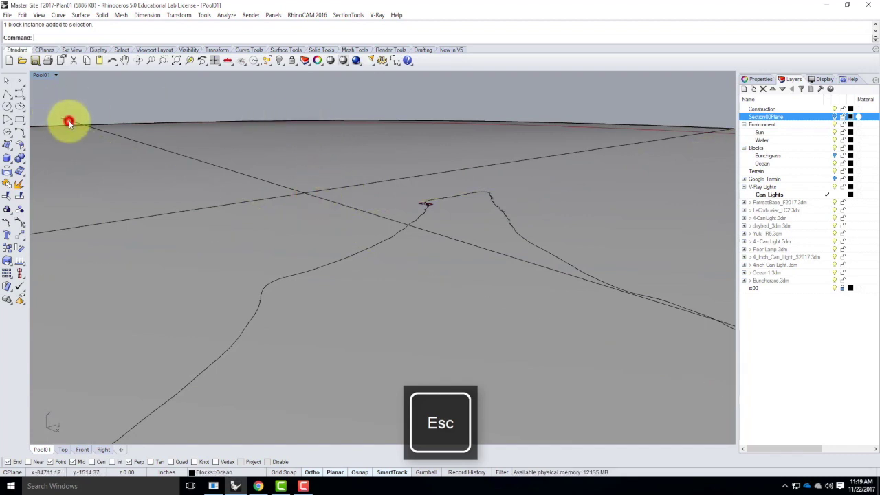
type("Se")
key("BackSpace")
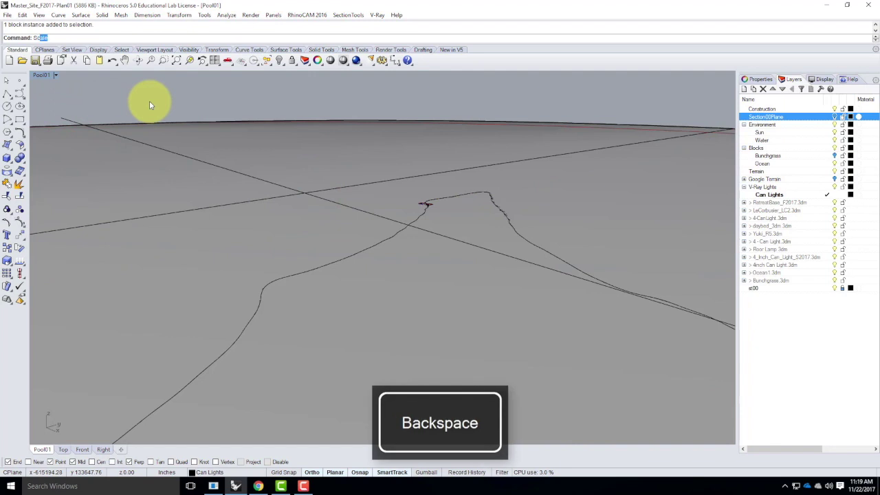
Step: Clear section clipping from every view with stClearAllViews
key("BackSpace")
type("stClear")
key("Return")
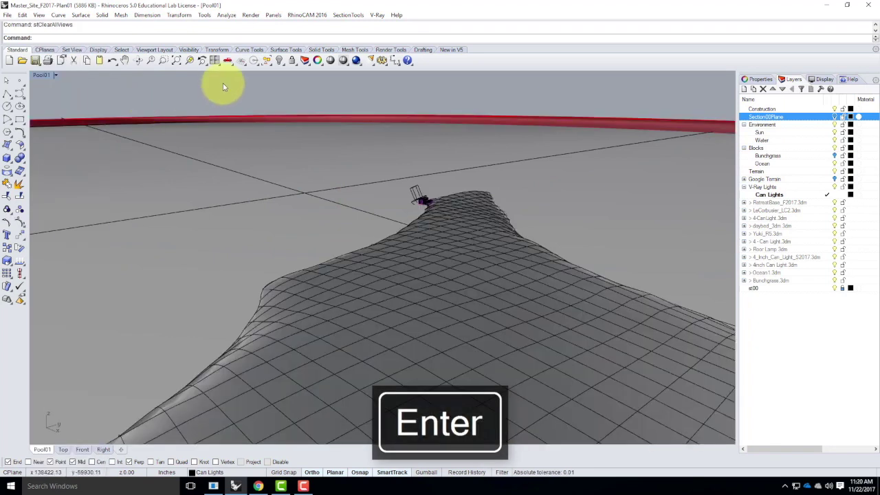
Step: Delete the Ocean disc at the terrain's edge, then undo the deletion
right_click_drag(310, 175, 439, 168)
scroll(439, 169, "down", 6)
left_click(295, 191)
left_click(373, 188)
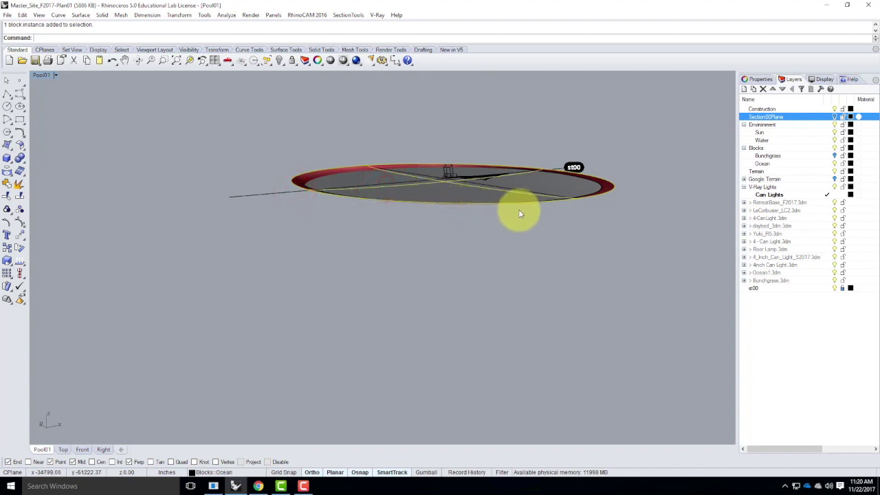
key("Delete")
left_click(534, 191)
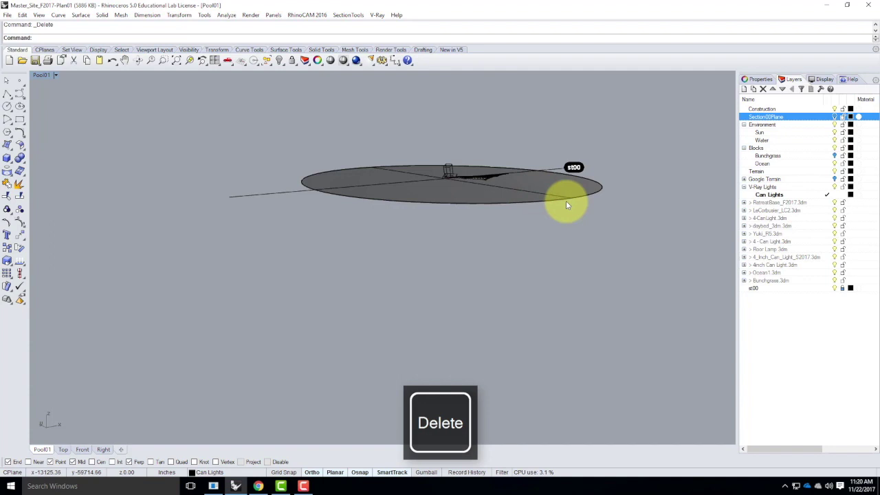
key("ctrl+z")
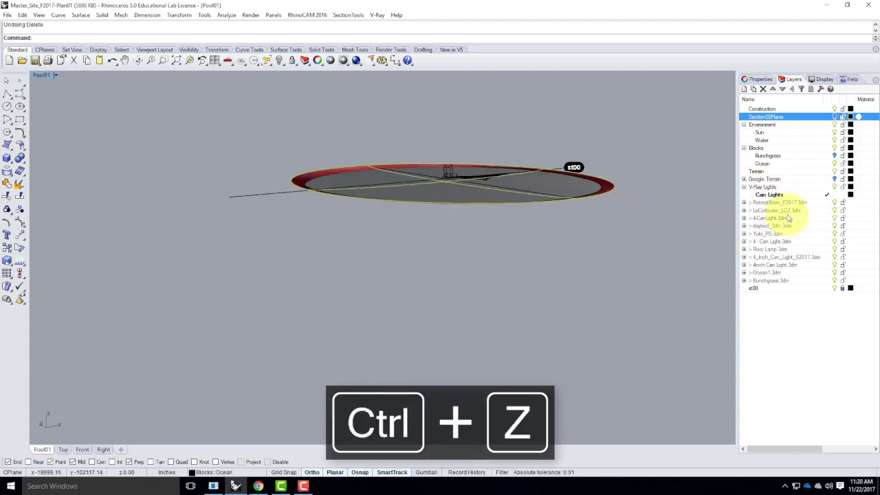
Step: Select the st00 layer in the Layers panel and toggle its lock
right_click_drag(636, 243, 496, 207)
scroll(497, 207, "up", 5)
scroll(454, 180, "up", 8)
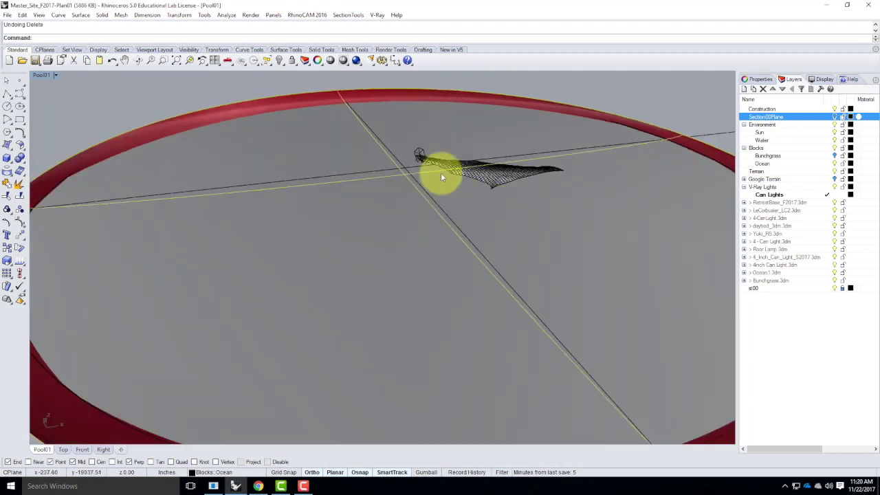
scroll(445, 179, "up", 5)
scroll(448, 183, "down", 3)
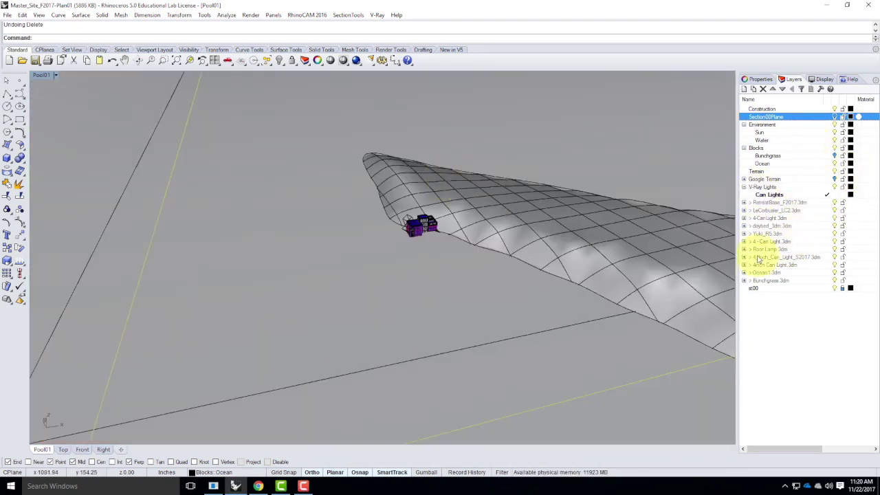
left_click(757, 288)
left_click(844, 290)
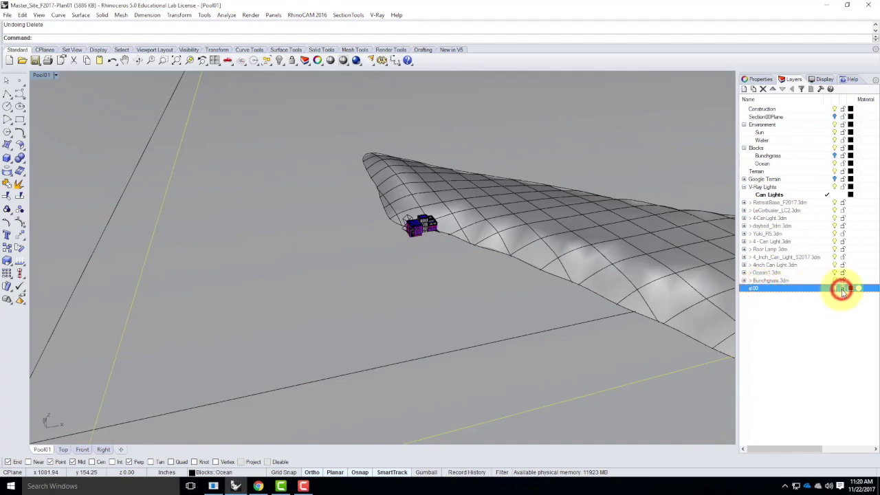
Step: Delete the leftover section plane surface from the model
right_click_drag(454, 275, 357, 349)
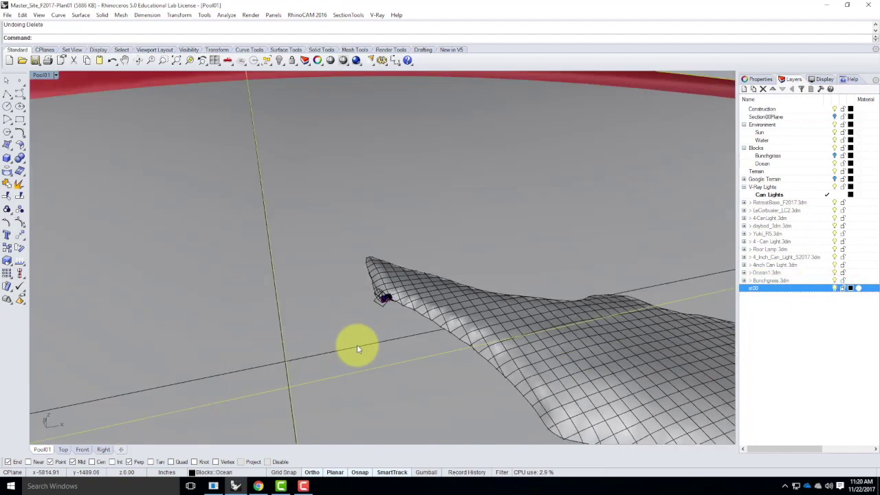
mouse_move(252, 293)
right_mouse_down()
mouse_move(265, 287)
mouse_move(310, 362)
right_mouse_up()
left_click(311, 362)
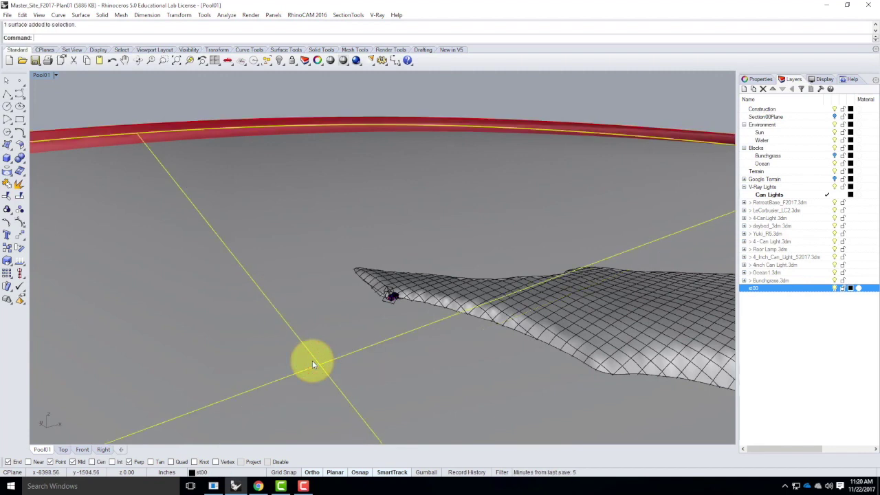
key("Delete")
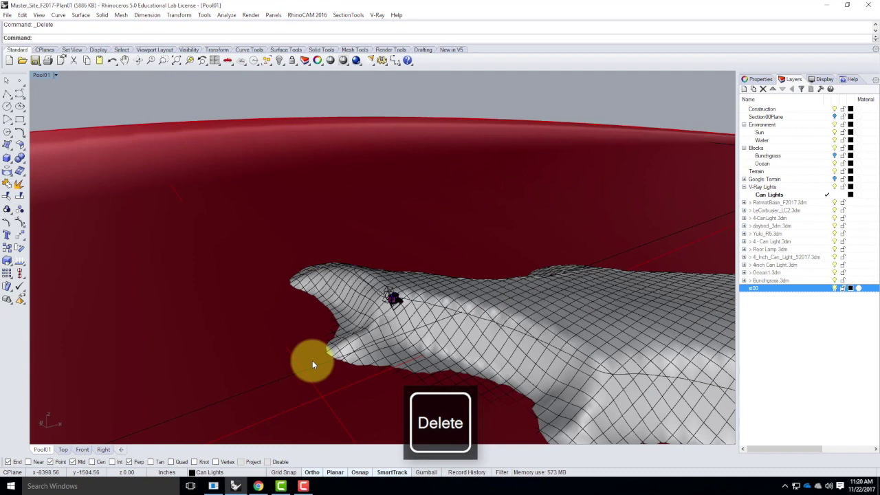
left_click(344, 15)
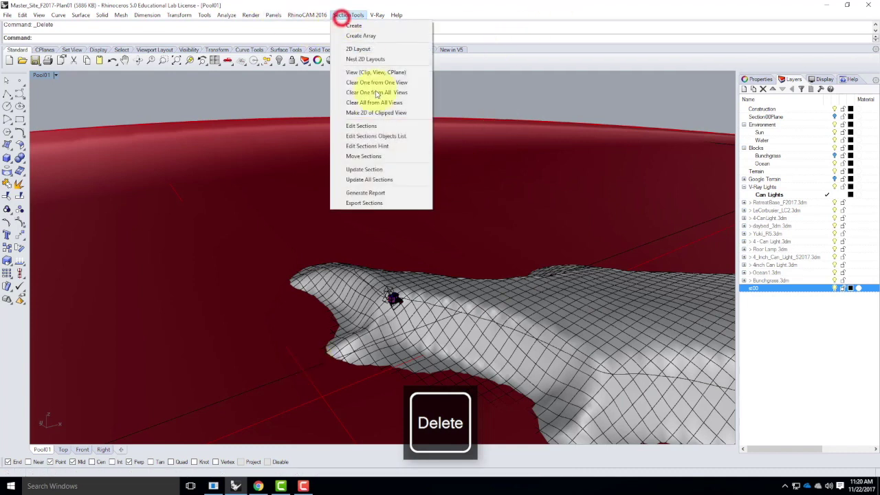
Step: Apply section st00 from the section list as clipping in the Pool01 viewport
left_click(357, 72)
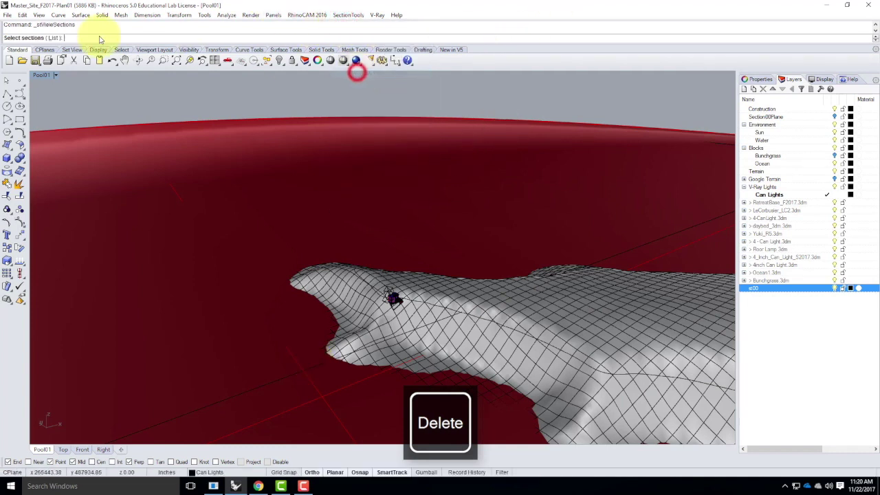
left_click(54, 38)
left_click(386, 220)
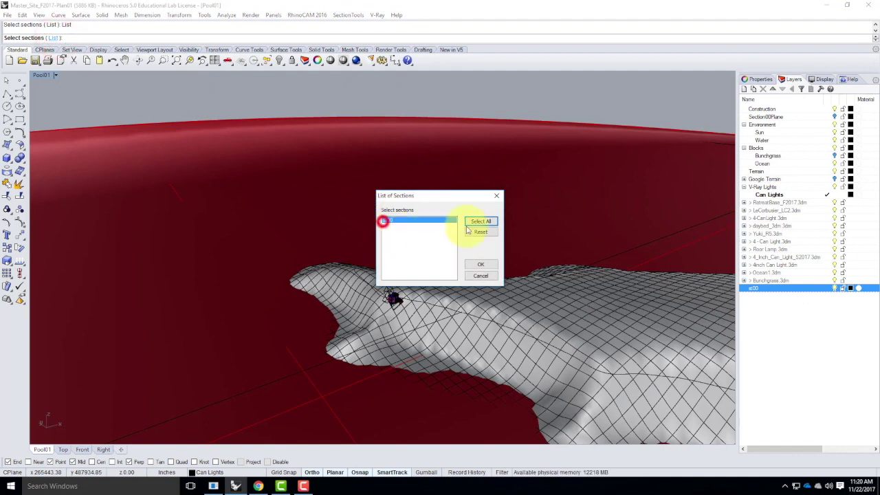
left_click(481, 265)
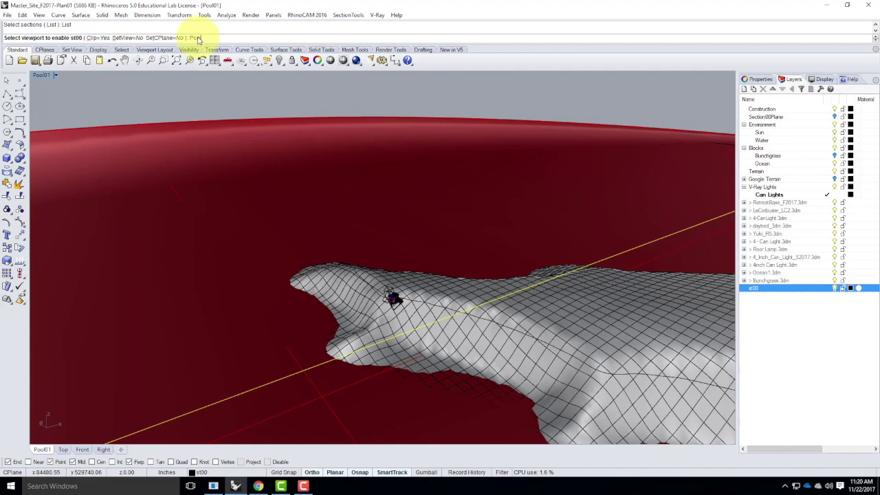
type("Pool01")
key("Return")
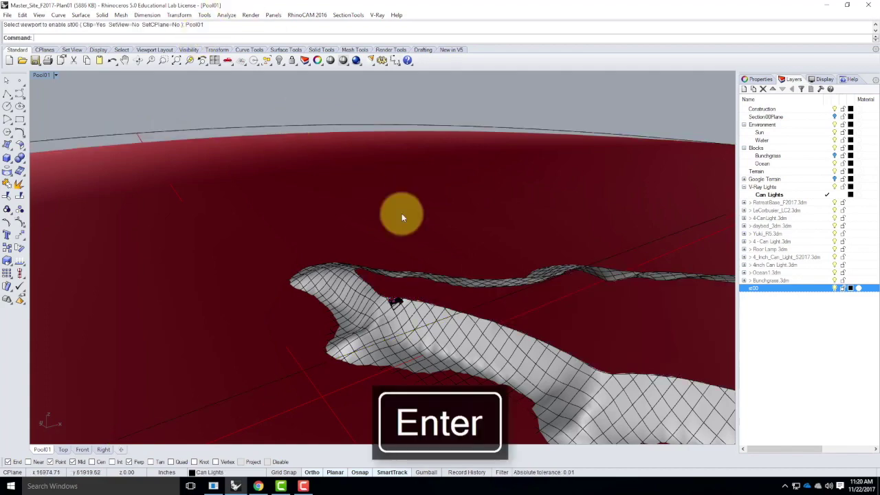
Step: Zoom and orbit Pool01 to face the house's cut floor plan with red fills
scroll(399, 289, "up", 10)
scroll(413, 265, "up", 3)
right_click_drag(408, 261, 485, 302)
scroll(424, 236, "up", 4)
right_click_drag(481, 187, 433, 252)
scroll(413, 275, "down", 6)
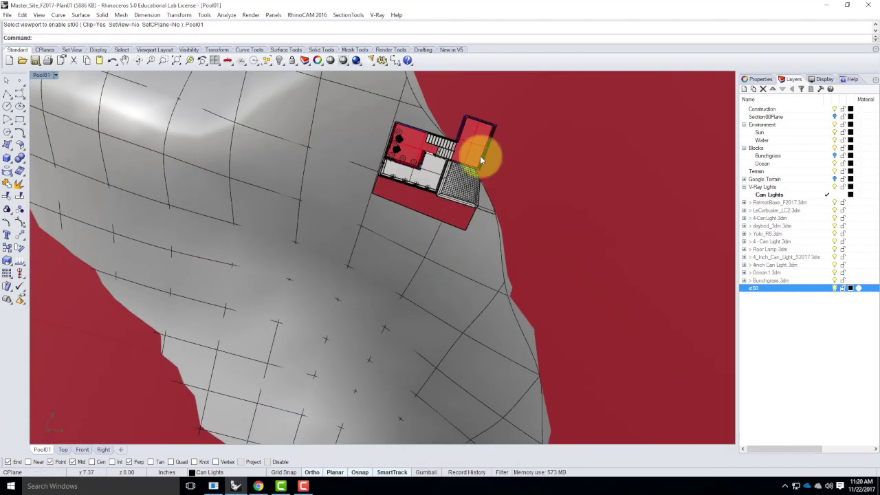
scroll(488, 141, "up", 6)
mouse_move(411, 186)
right_mouse_down()
mouse_move(393, 204)
mouse_move(414, 188)
right_mouse_up()
scroll(268, 185, "up", 2)
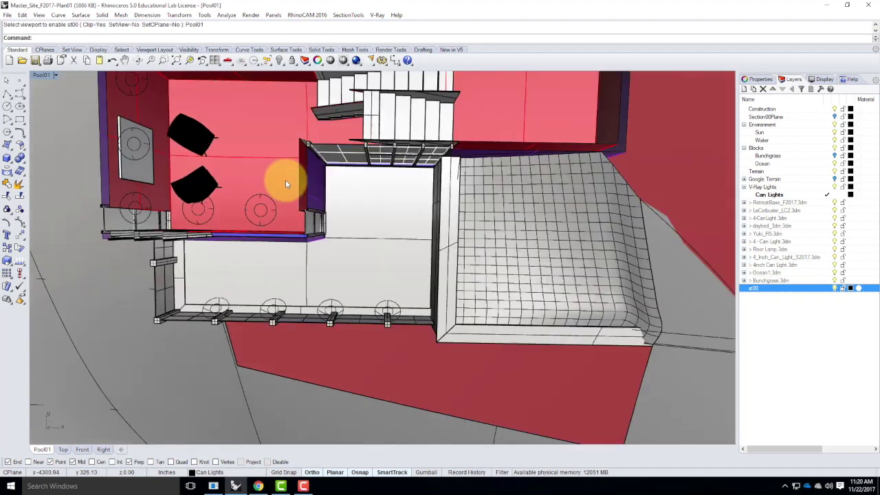
scroll(344, 183, "up", 2)
scroll(440, 195, "down", 1)
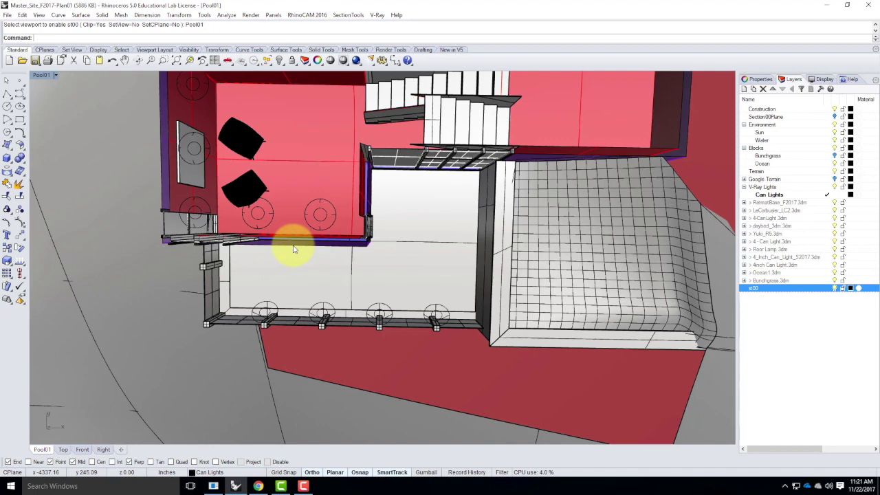
Step: Add a sublayer named 'wall fill' beneath st00 and set it as the current layer
scroll(300, 260, "down", 2)
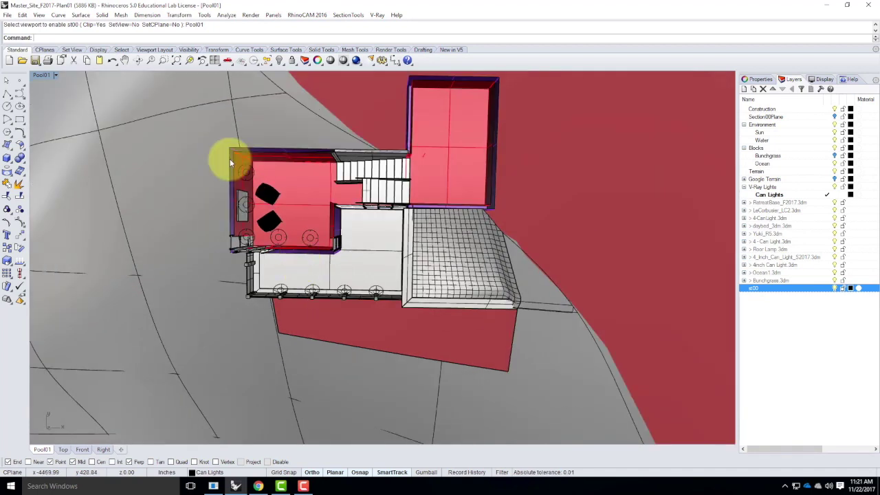
scroll(230, 159, "up", 1)
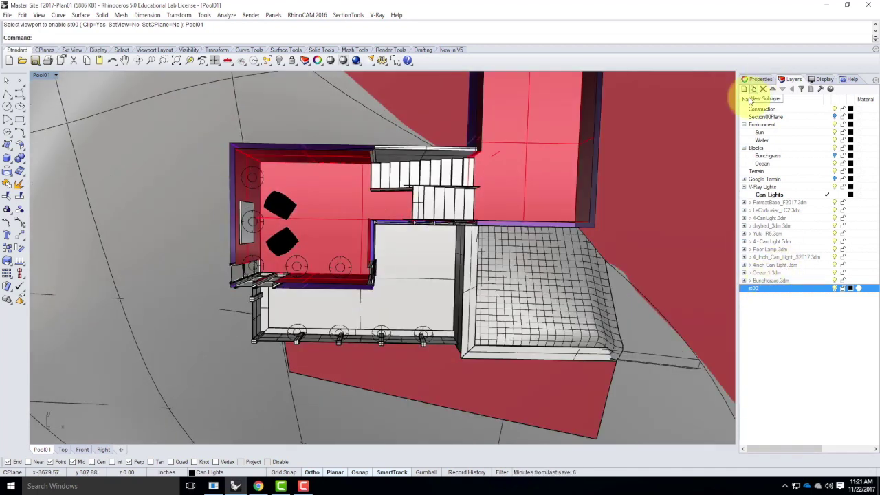
left_click(743, 89)
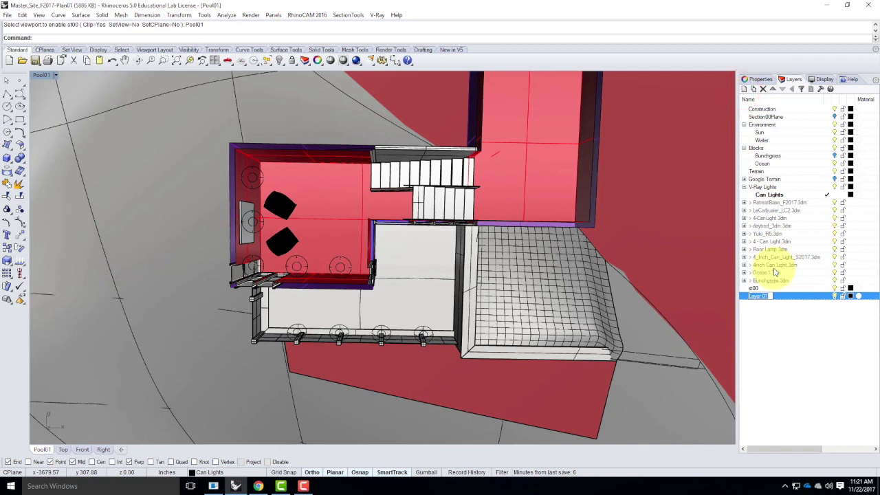
type("wall fill")
key("Return")
left_click(829, 296)
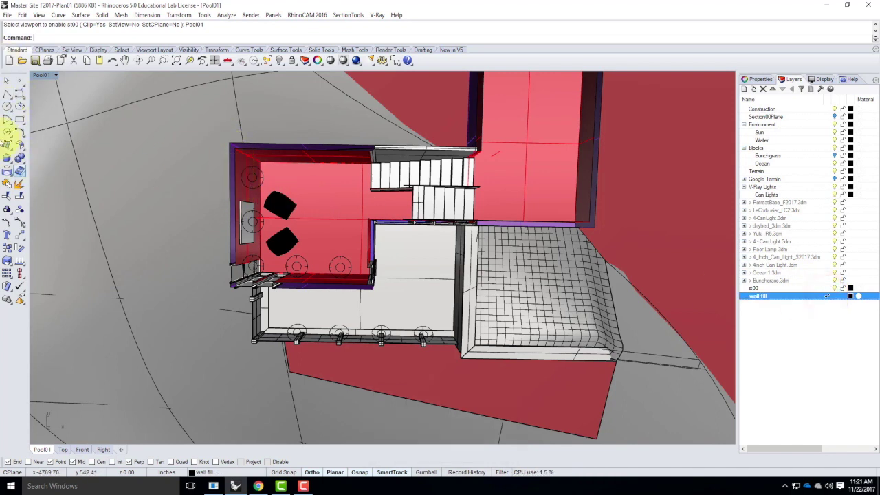
left_click(7, 143)
Step: Cap the first two wall-corner gaps with 3-point planes snapped to End points
left_click(36, 159)
left_click(236, 150)
left_click(236, 266)
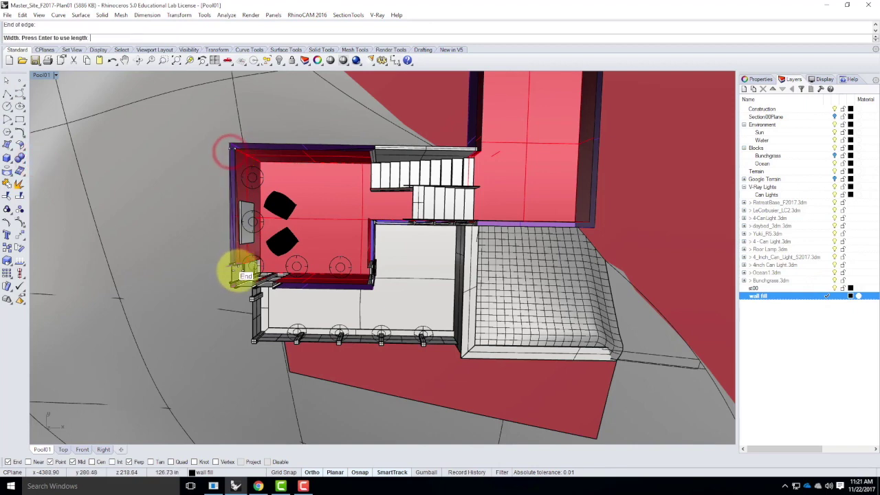
scroll(238, 266, "up", 5)
scroll(239, 266, "down", 5)
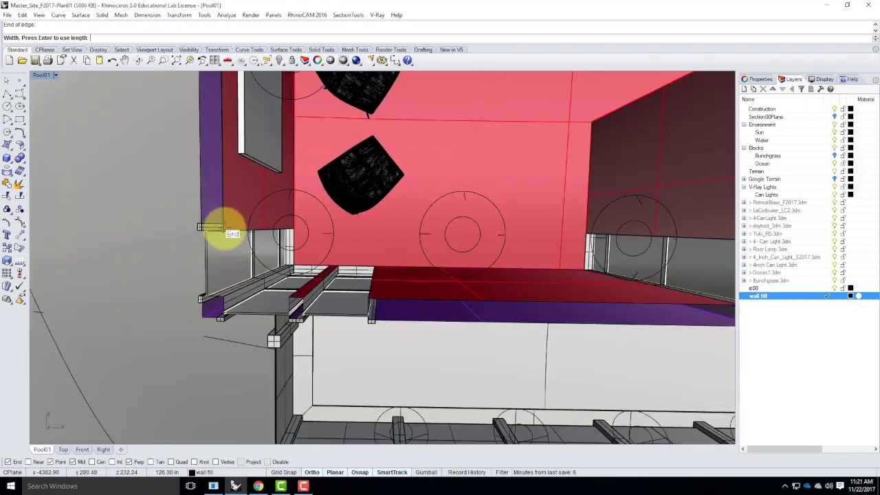
left_click(224, 228)
right_click(208, 297)
left_click(201, 298)
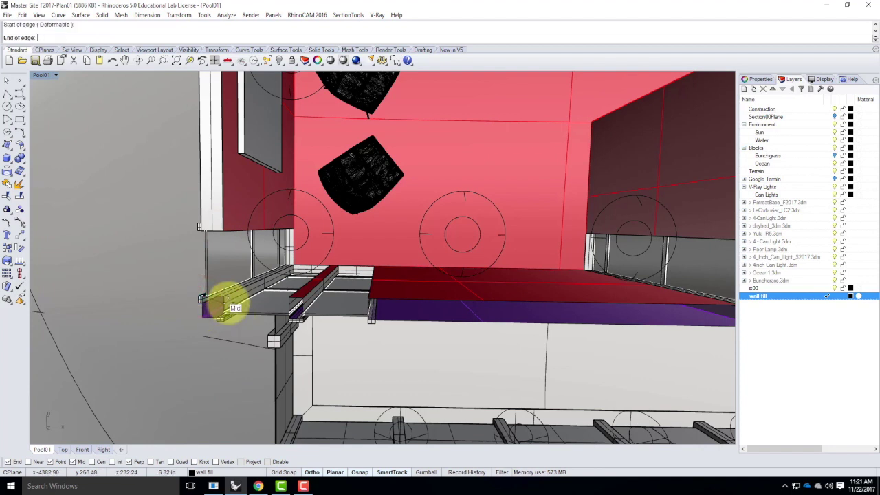
left_click(226, 298)
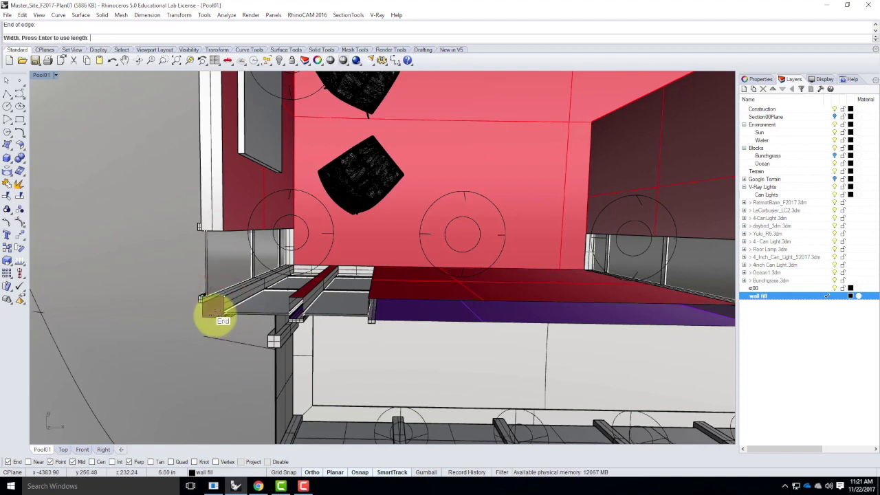
left_click(204, 318)
scroll(196, 316, "down", 3)
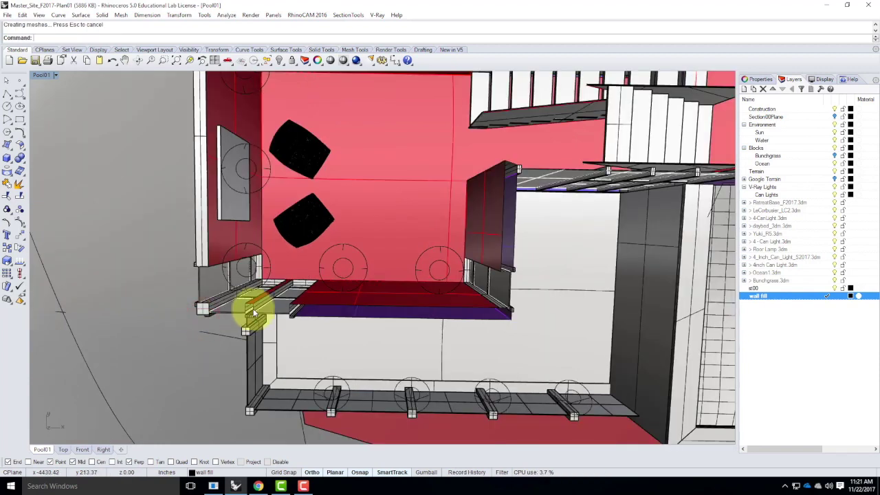
scroll(241, 306, "up", 3)
Step: Patch two more gaps at the sill corners with 3-point plane surfaces
right_click(236, 301)
left_click(235, 301)
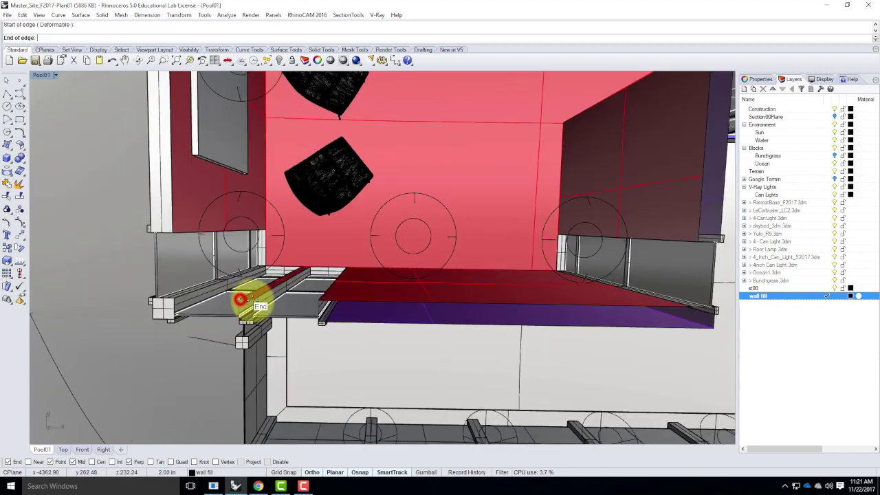
left_click(251, 311)
left_click(251, 319)
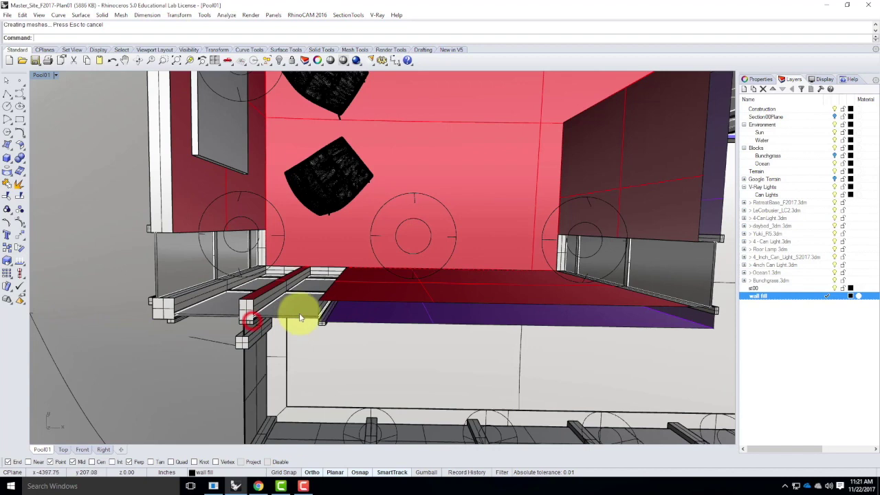
right_click(318, 302)
left_click(292, 304)
right_click_drag(293, 304, 648, 309)
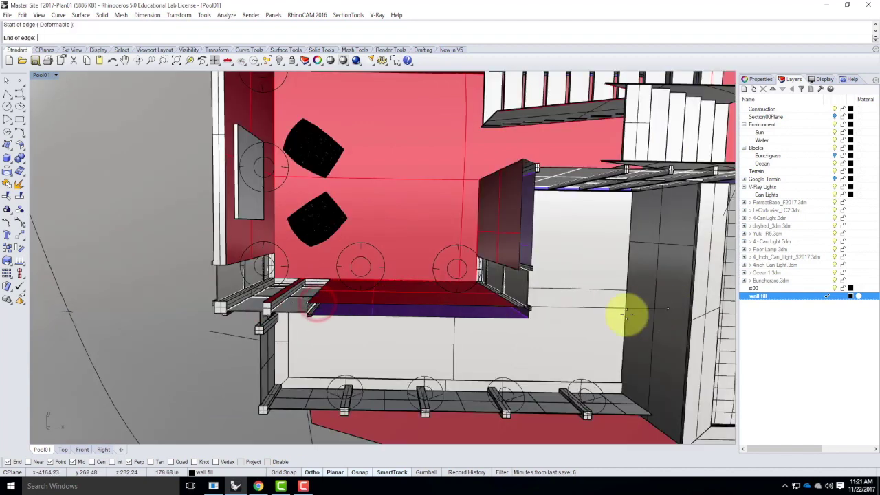
scroll(540, 313, "up", 3)
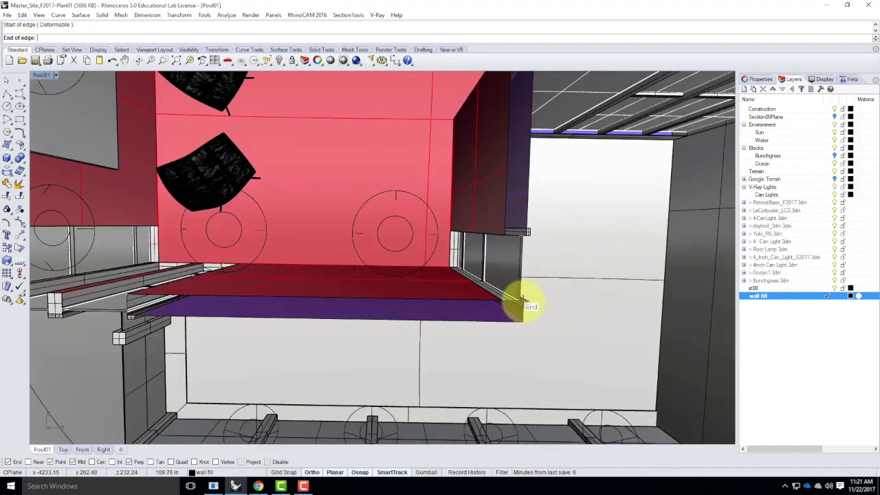
left_click(523, 302)
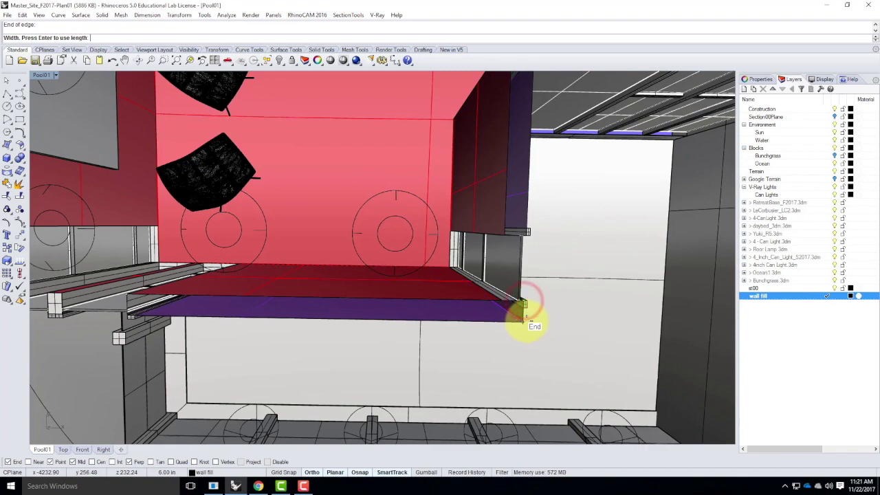
left_click(528, 321)
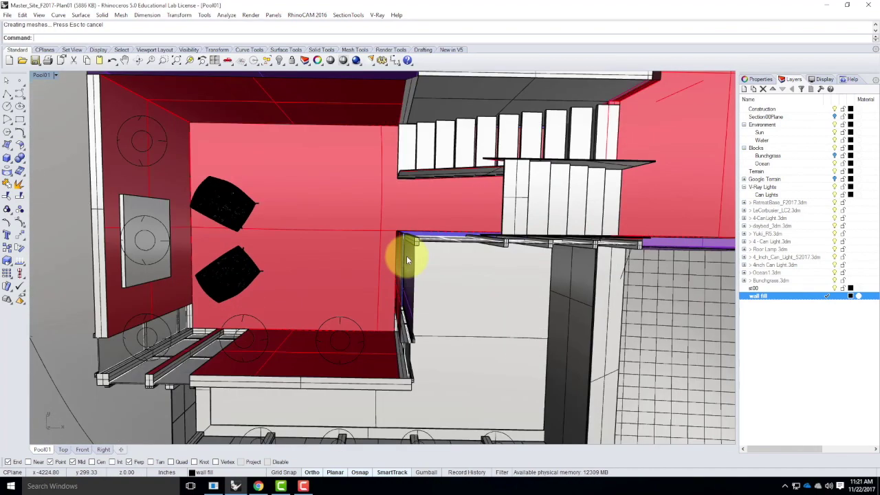
key("Down")
key("Down")
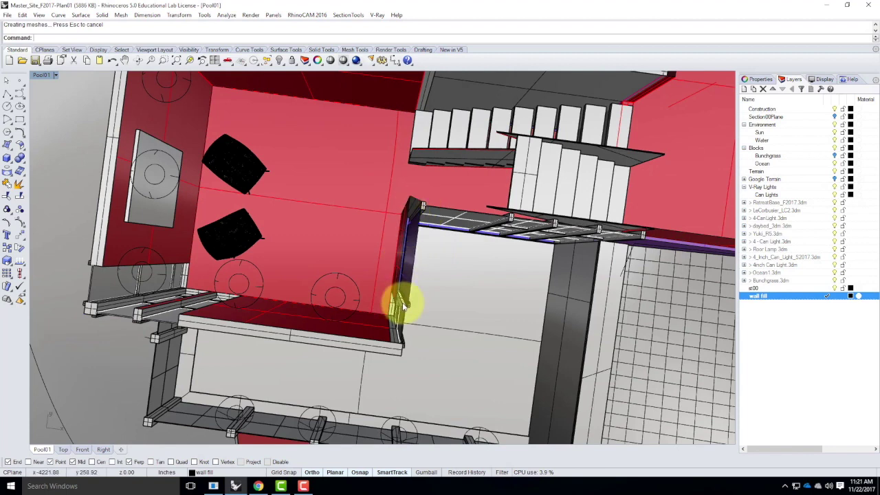
left_click(11, 109)
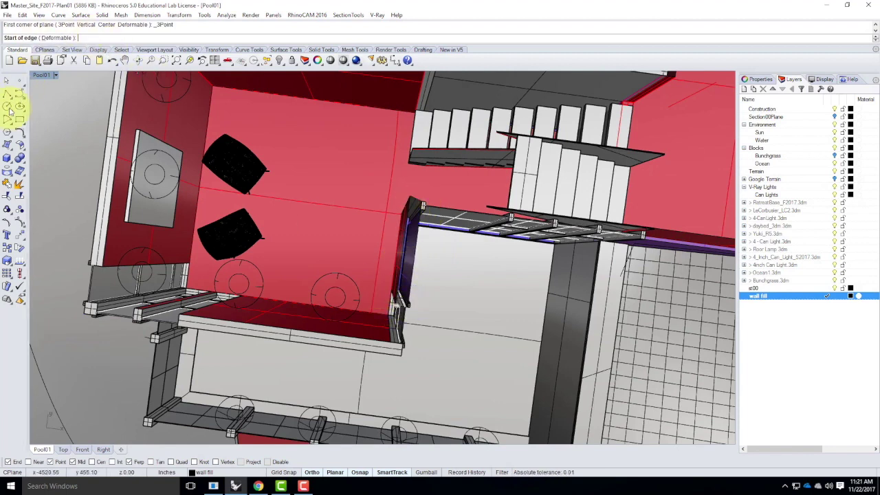
Step: Create a corner-point surface from three End points at the wall end
left_click(7, 145)
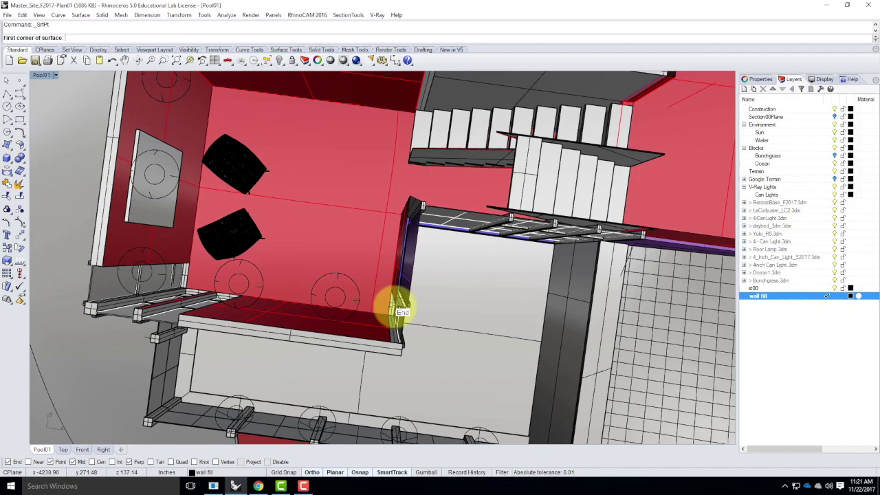
left_click(399, 306)
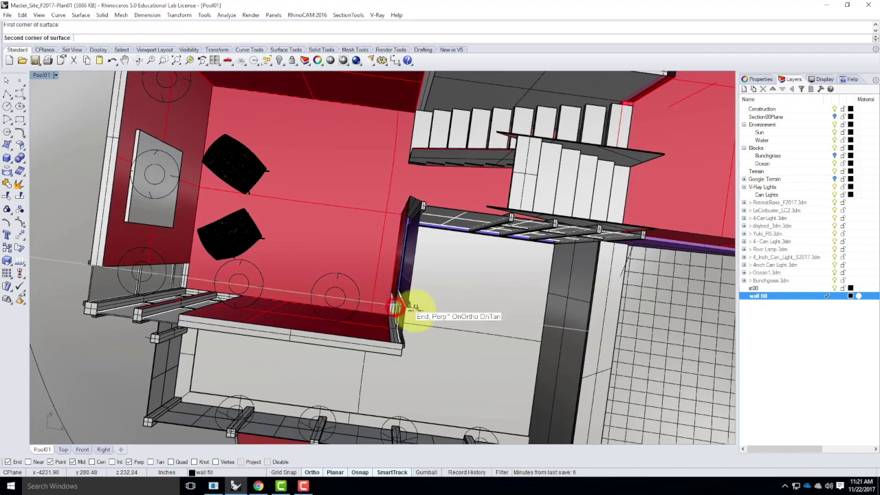
left_click(401, 308)
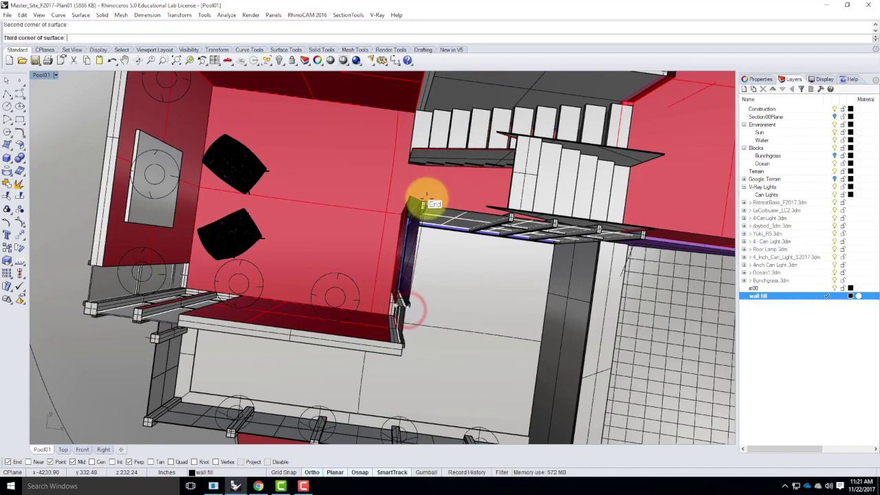
left_click(411, 198)
key("Return")
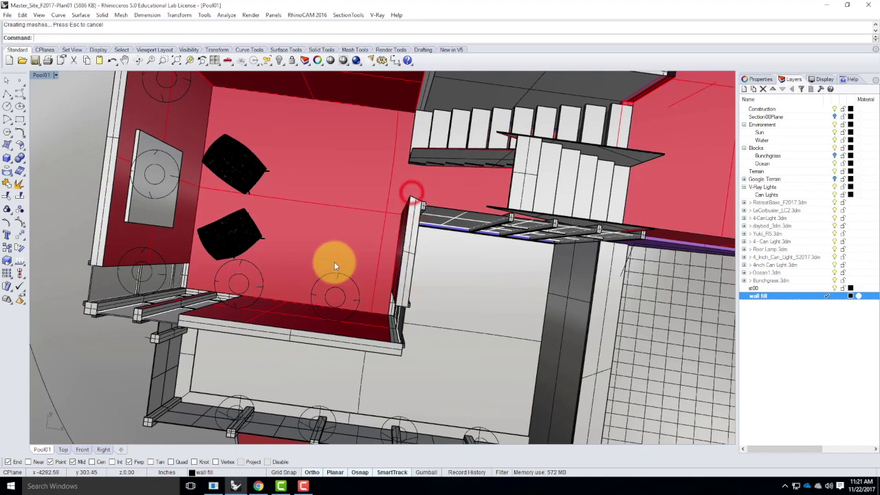
scroll(338, 275, "down", 5)
scroll(357, 206, "up", 4)
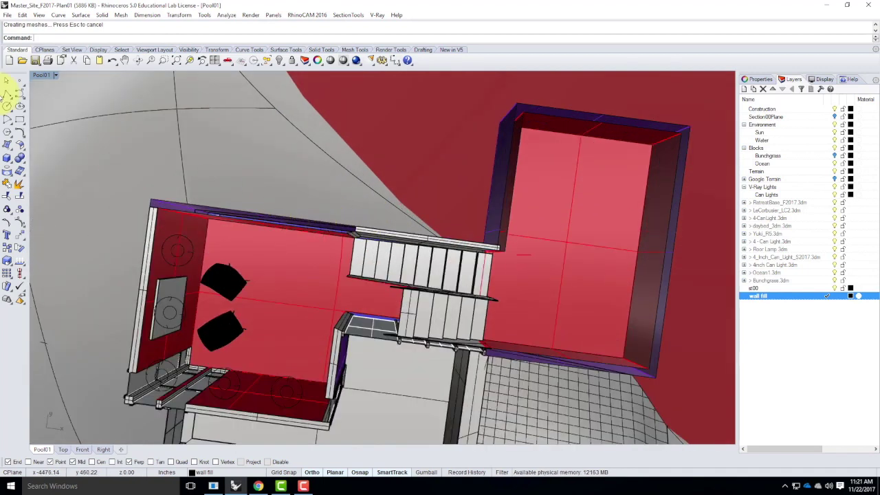
Step: Patch the first triangular gap atop the wall with a three-corner surface
left_click(5, 143)
left_click(7, 142)
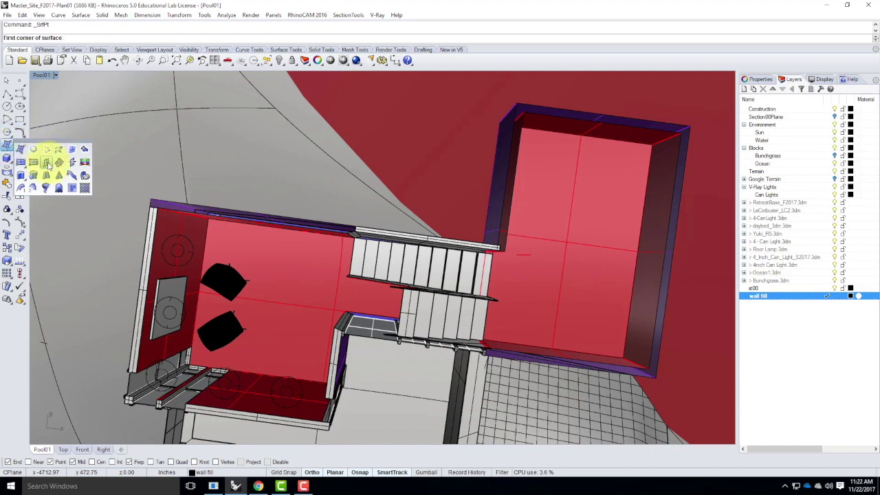
left_click(150, 196)
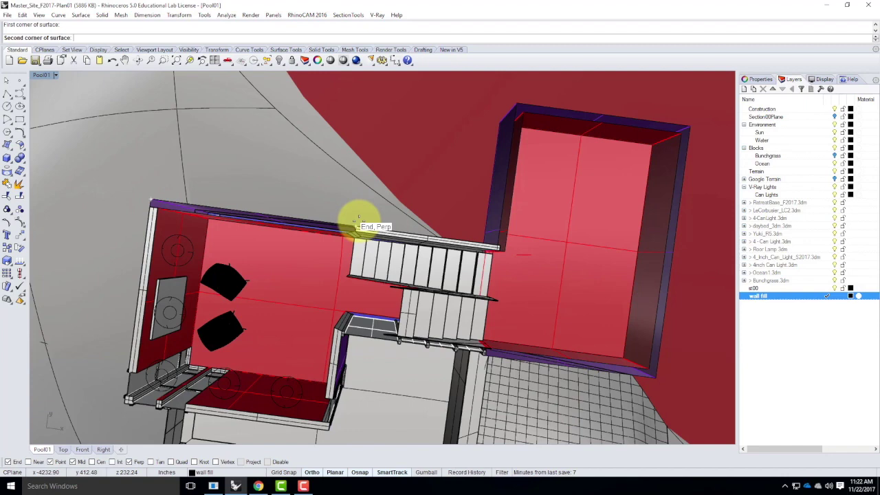
left_click(357, 221)
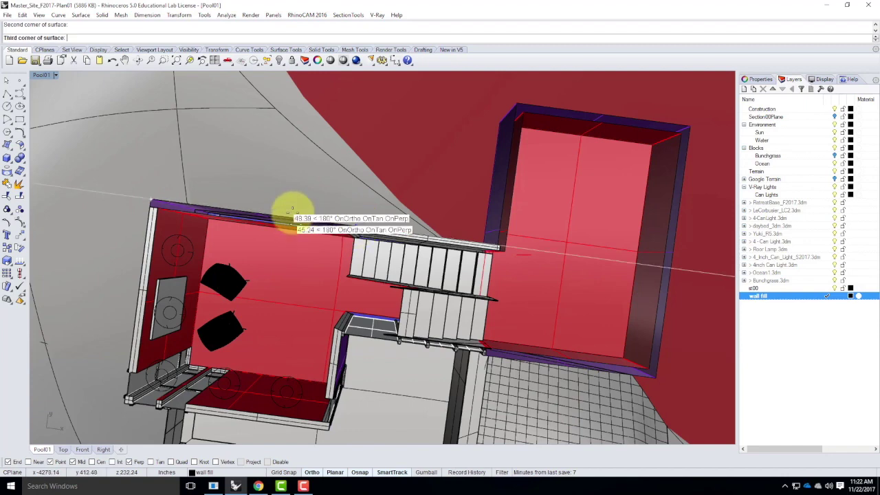
key("Escape")
left_click(7, 145)
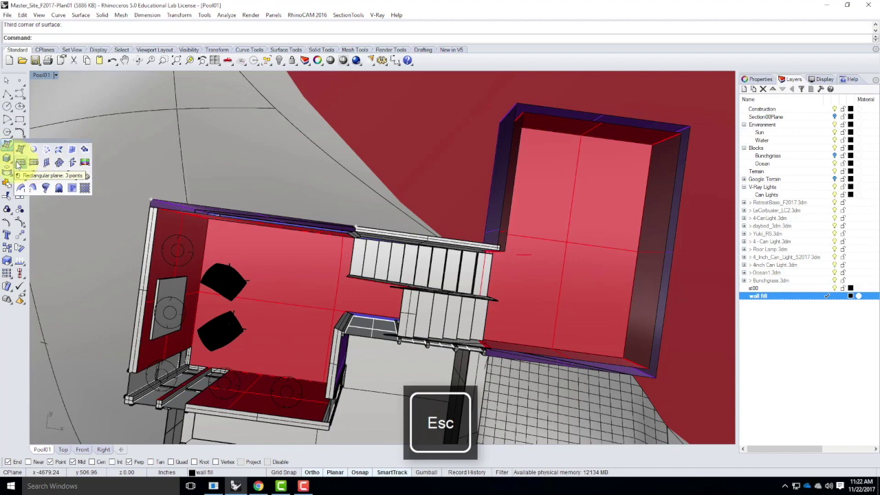
left_click(20, 148)
left_click(150, 200)
left_click(150, 203)
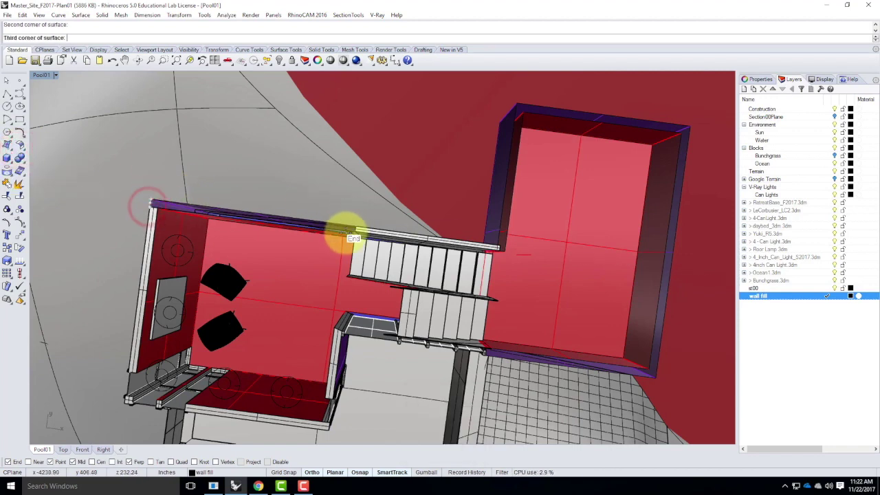
left_click(346, 236)
key("Return")
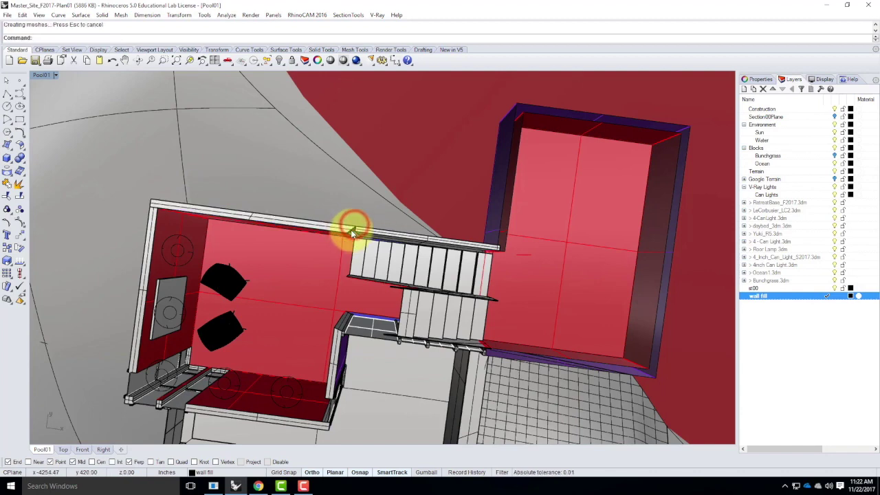
Step: Add the second triangular corner-point surface, then swing the view back to the whole building
scroll(352, 230, "up", 5)
key("Return")
left_click(390, 201)
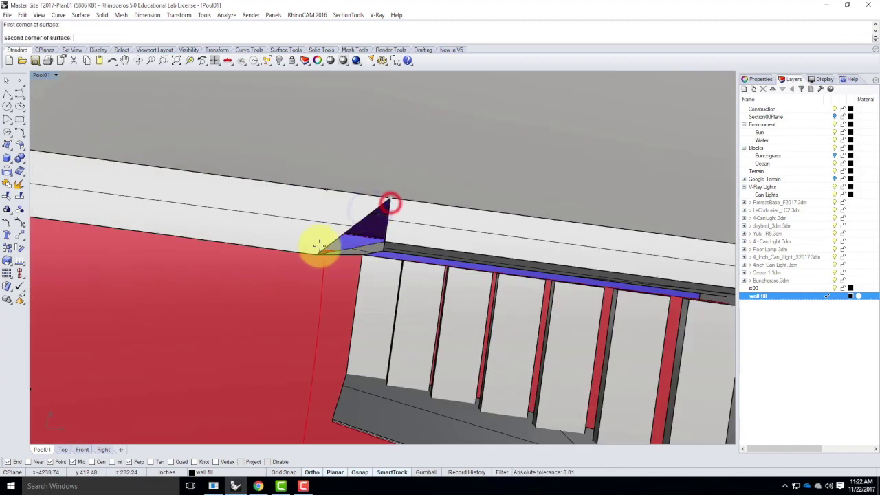
left_click(317, 252)
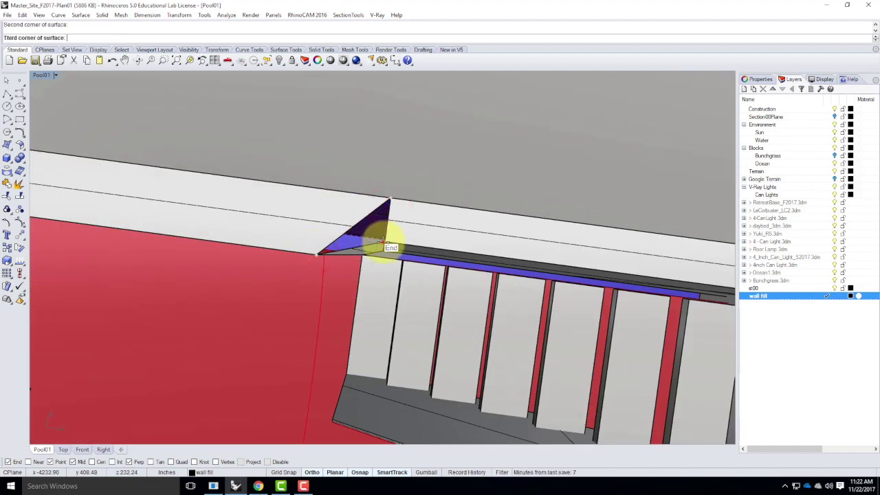
left_click(355, 241)
key("Return")
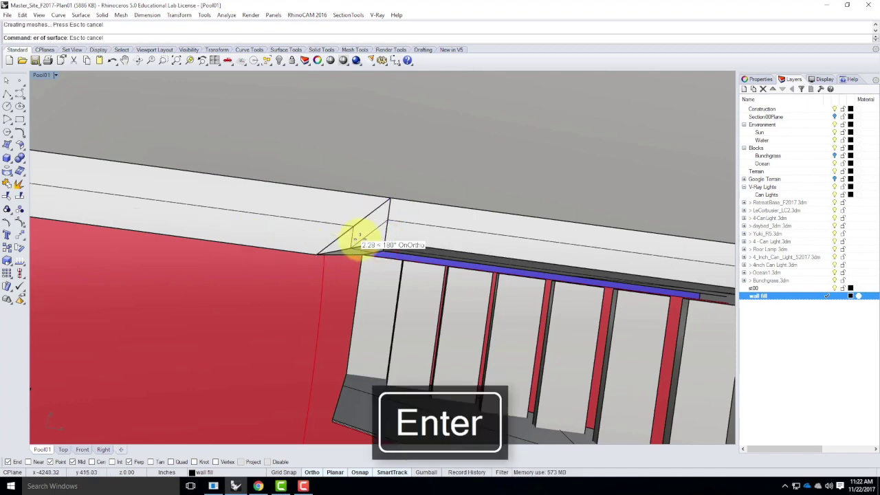
right_click_drag(354, 240, 221, 206)
scroll(388, 196, "up", 5)
scroll(337, 239, "down", 3)
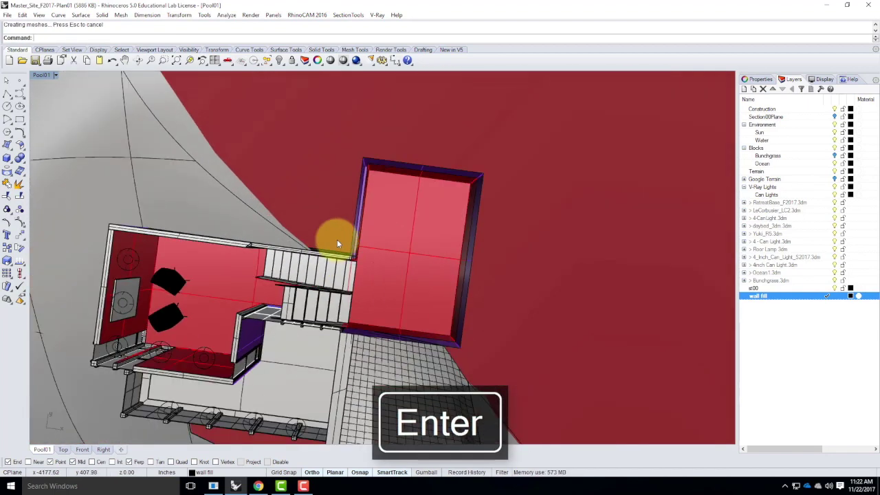
scroll(383, 155, "up", 2)
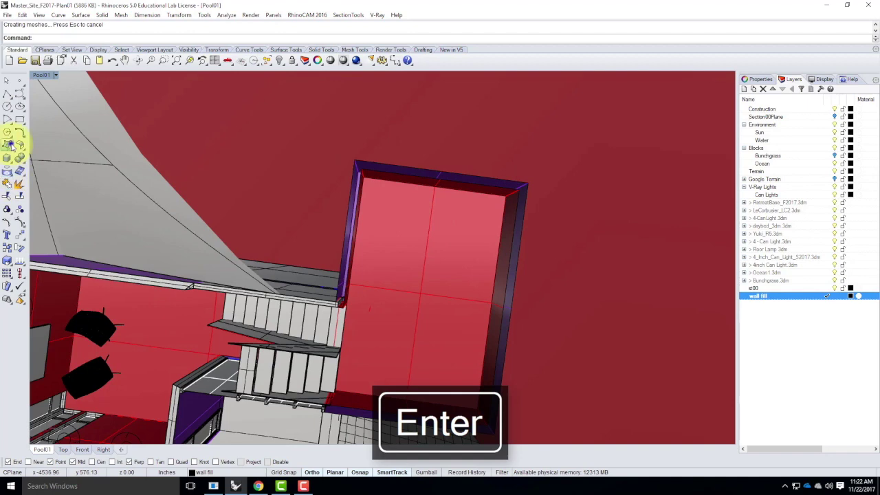
Step: Draw a vertical plane from the top wall corner to the stair corner
left_click(10, 145)
left_click(38, 164)
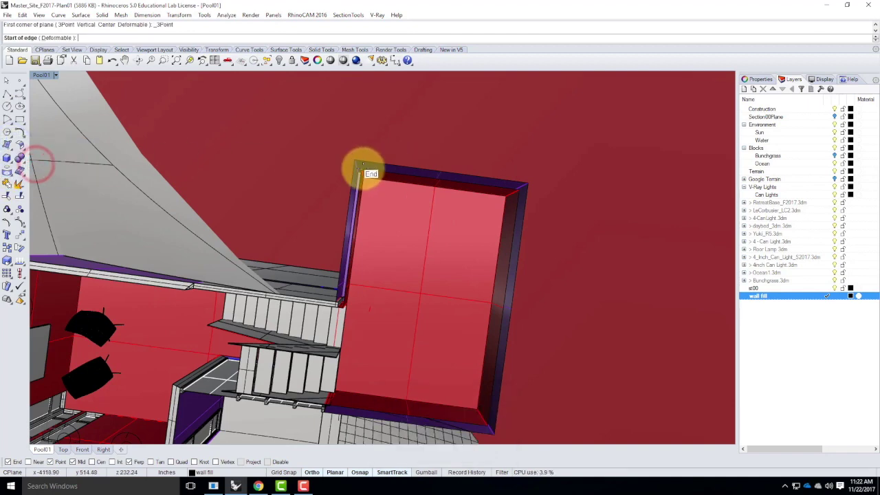
left_click(359, 165)
left_click(343, 308)
scroll(341, 310, "up", 2)
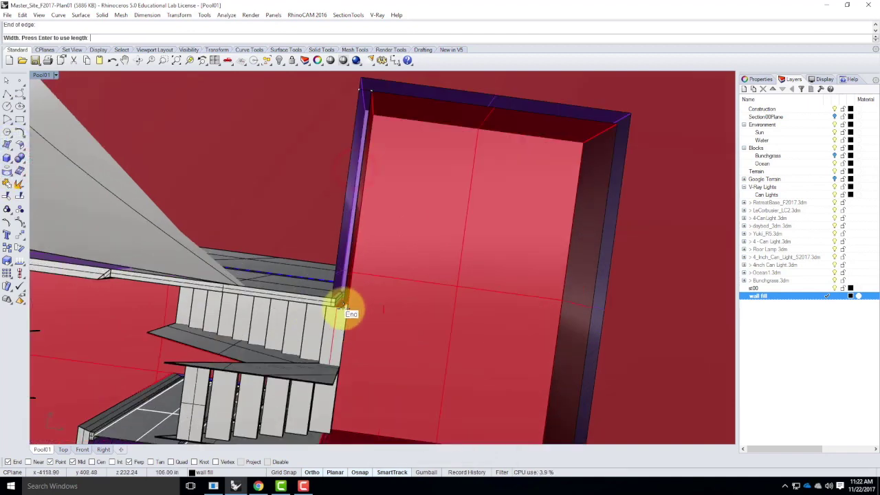
scroll(340, 307, "up", 2)
left_click(342, 308)
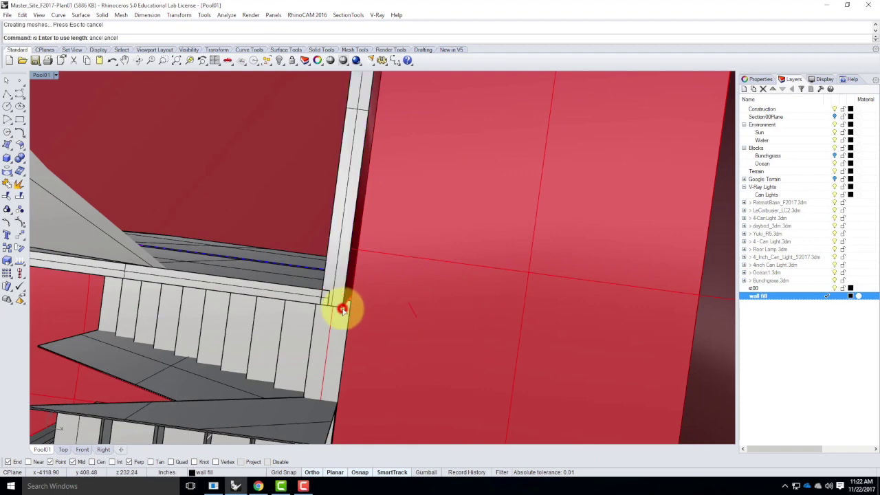
scroll(340, 307, "down", 5)
Step: Fill the remaining wall openings beside the stair with two more vertical planes
key("Return")
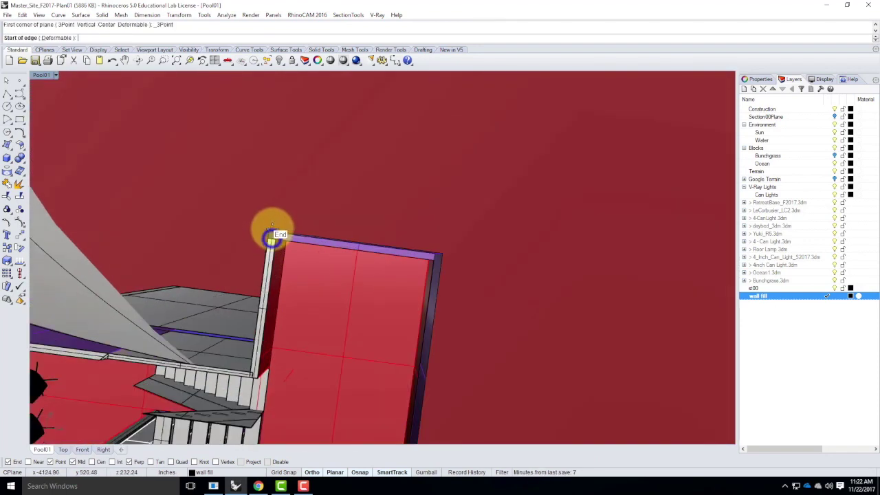
left_click(270, 236)
left_click(437, 255)
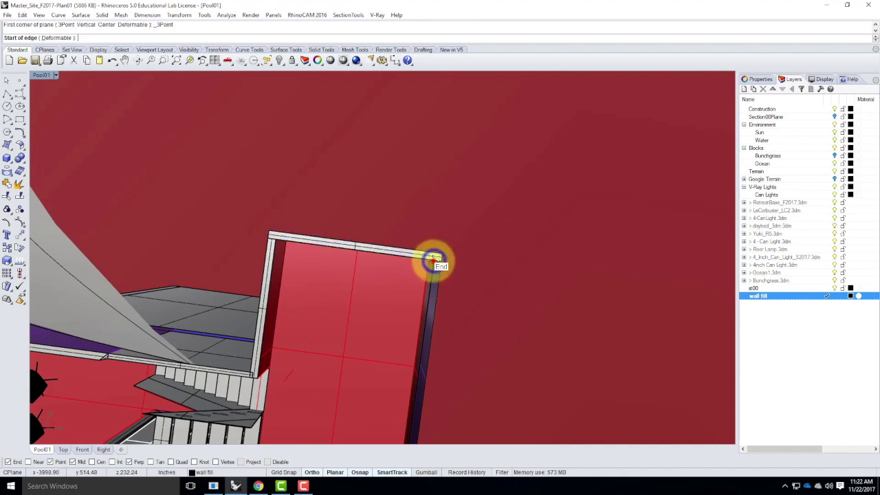
left_click(433, 260)
scroll(437, 231, "down", 5)
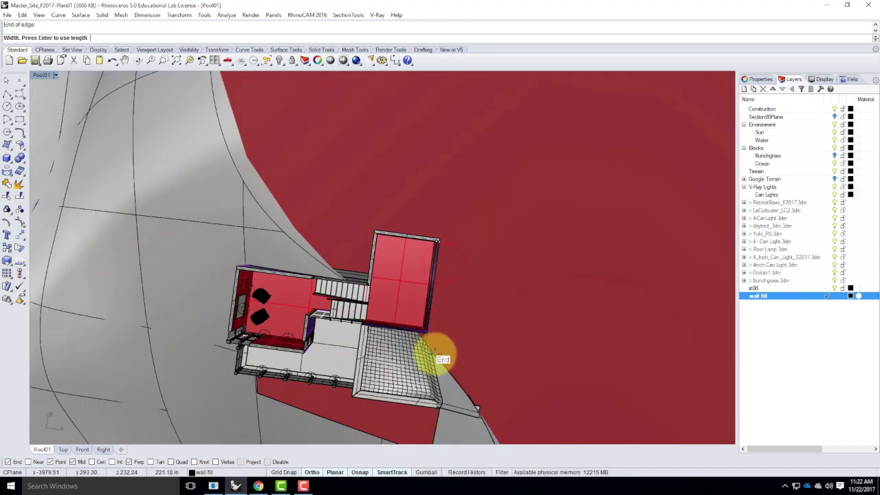
scroll(423, 329, "up", 5)
left_click(409, 295)
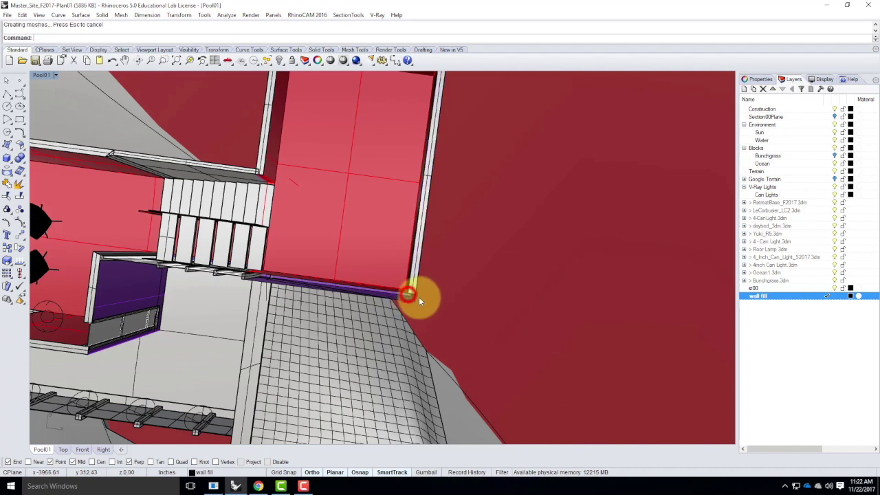
right_click(413, 300)
left_click(413, 300)
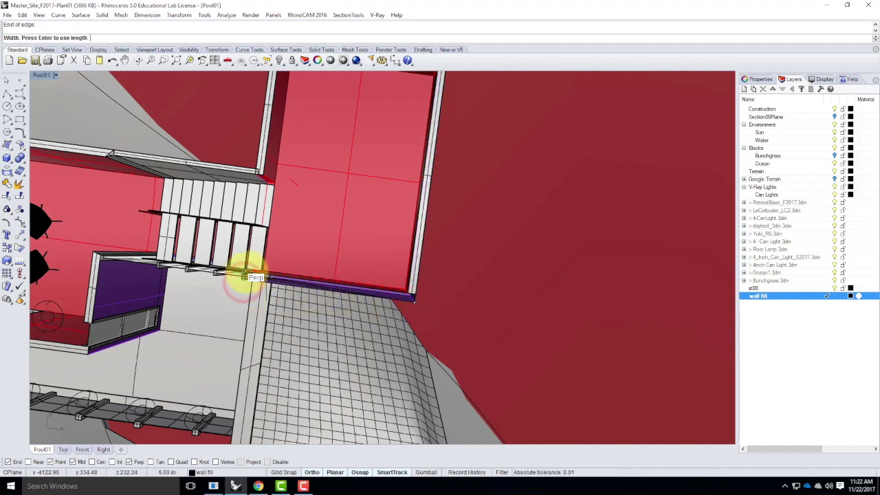
left_click(245, 276)
scroll(358, 285, "down", 5)
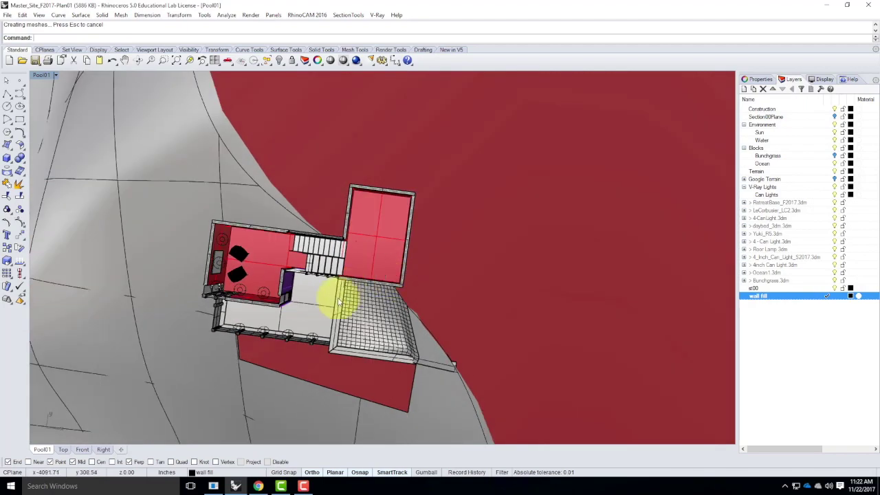
scroll(317, 306, "up", 4)
Step: Orbit out to a near top-down view of the whole house
right_click_drag(338, 303, 312, 304)
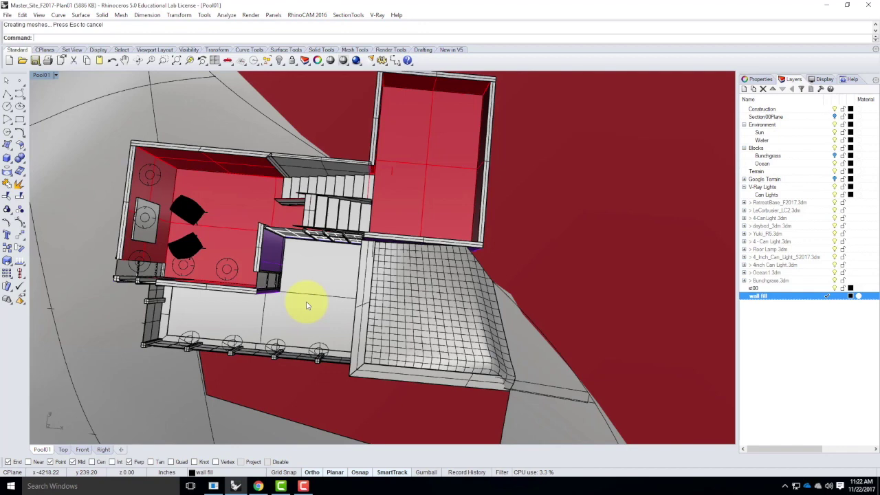
scroll(303, 263, "down", 3)
right_click_drag(305, 269, 330, 251)
scroll(235, 264, "up", 2)
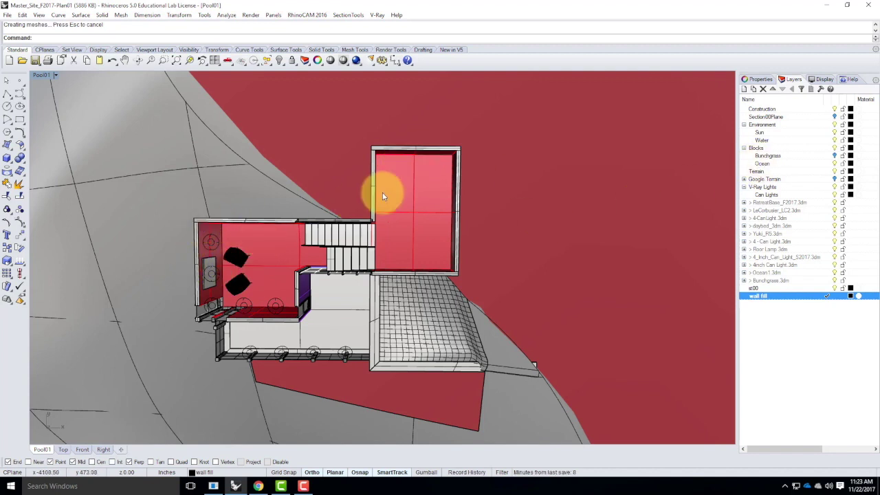
Step: Set the Pool01 viewport to the Top view and zoom in on the house
left_click(57, 77)
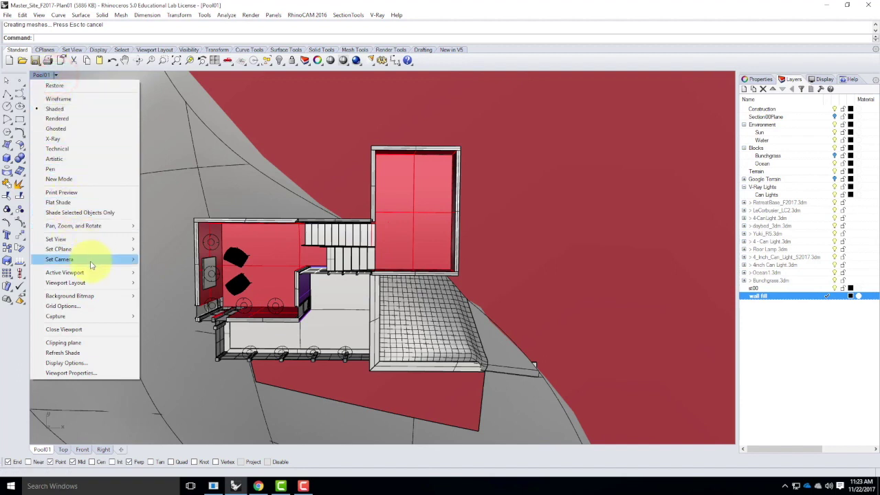
mouse_move(79, 238)
left_click(197, 255)
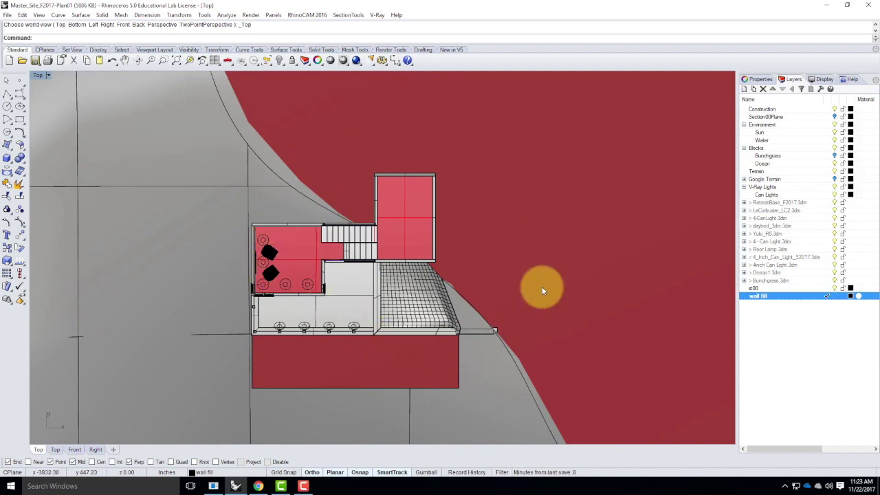
scroll(260, 369, "up", 2)
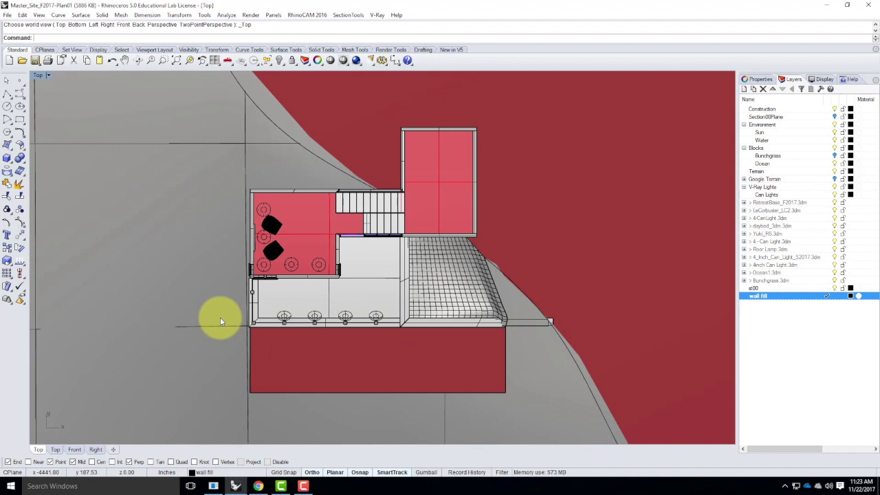
Step: Save the top-down view as named view 'Plan00' and close the Named Views panel
left_click(46, 75)
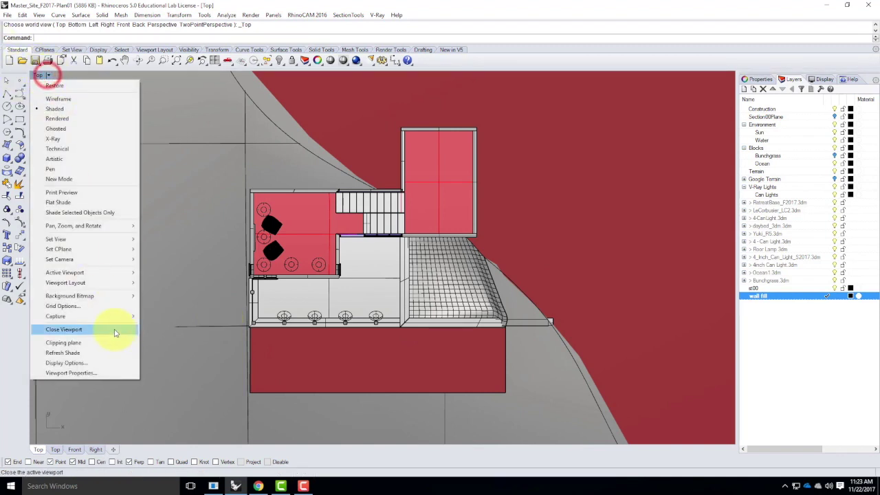
mouse_move(80, 241)
left_click(180, 341)
left_click(180, 346)
left_click(187, 197)
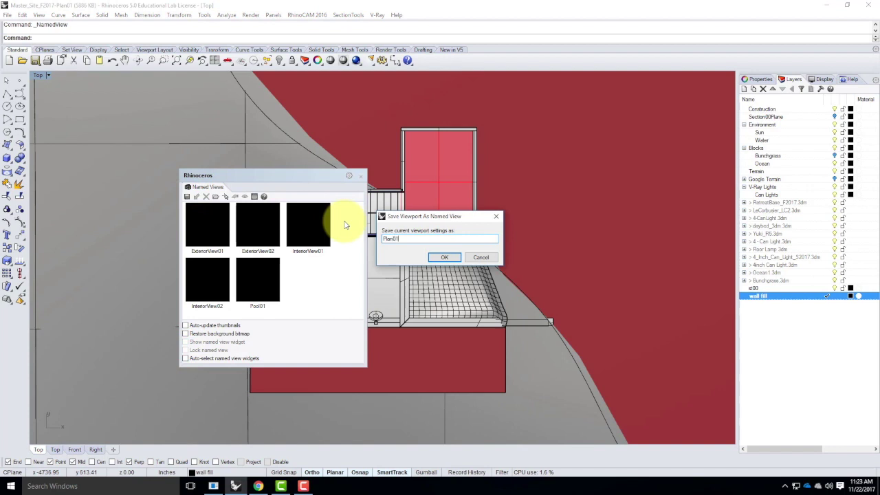
key("BackSpace")
type("0")
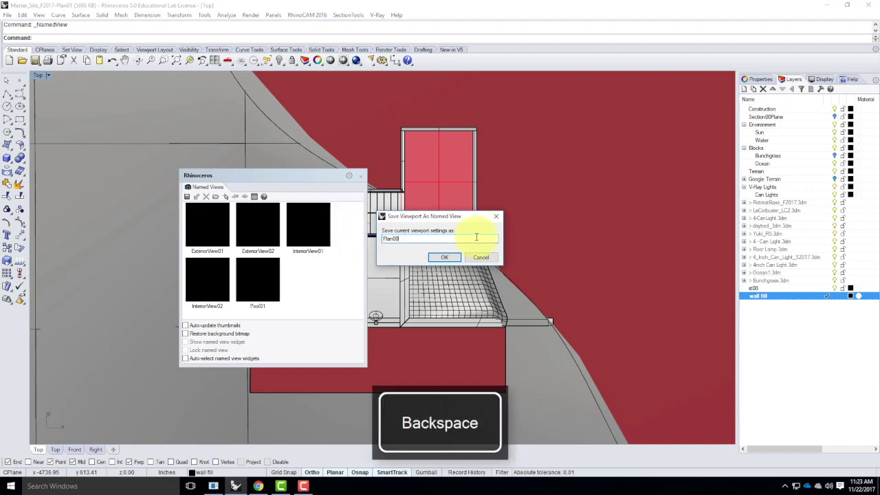
left_click(447, 258)
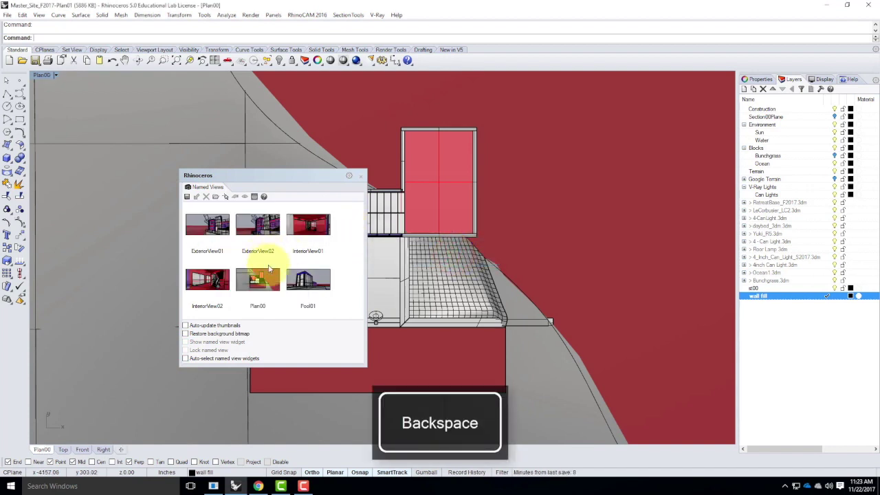
left_click(361, 176)
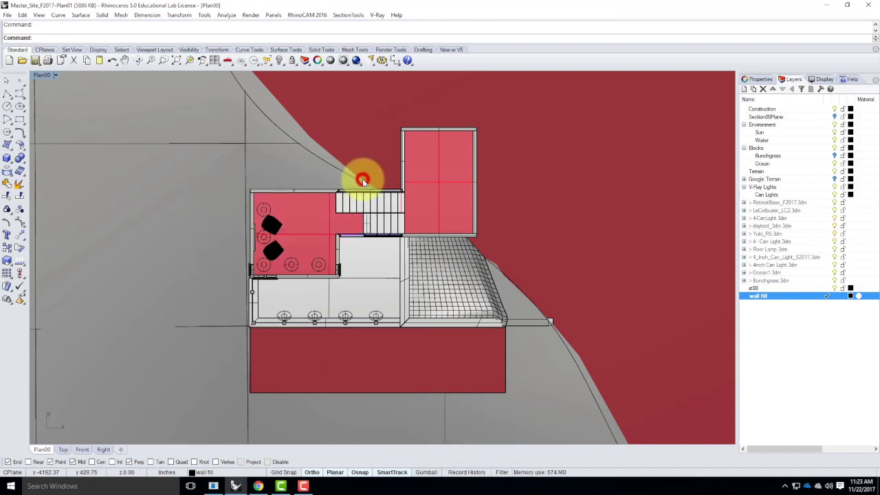
Step: Restore the four-viewport layout and switch the Top viewport to Perspective
double_click(42, 75)
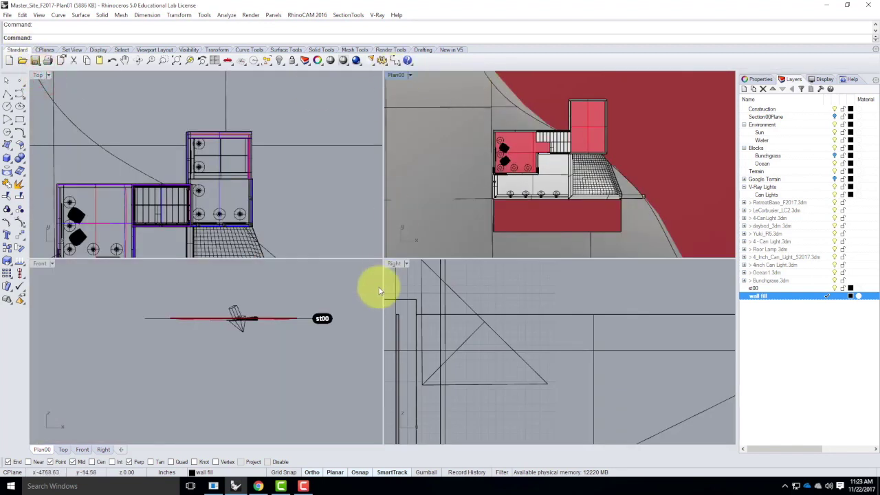
left_click(50, 75)
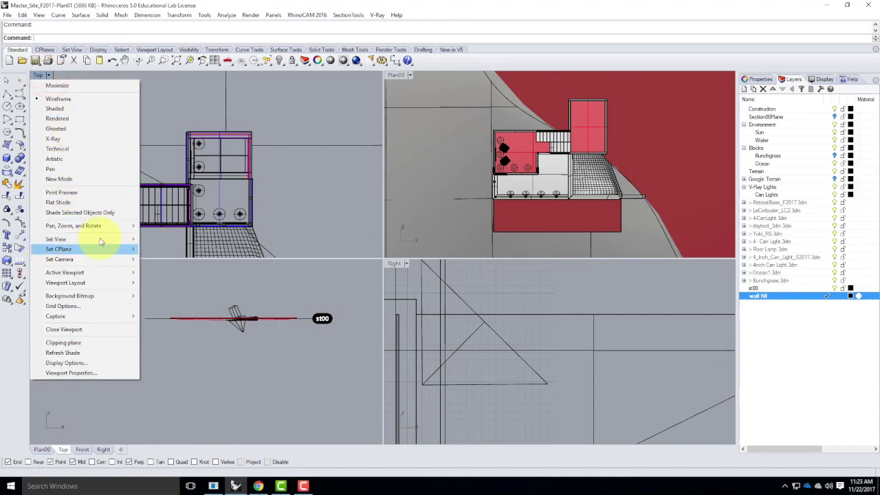
mouse_move(114, 240)
left_click(166, 313)
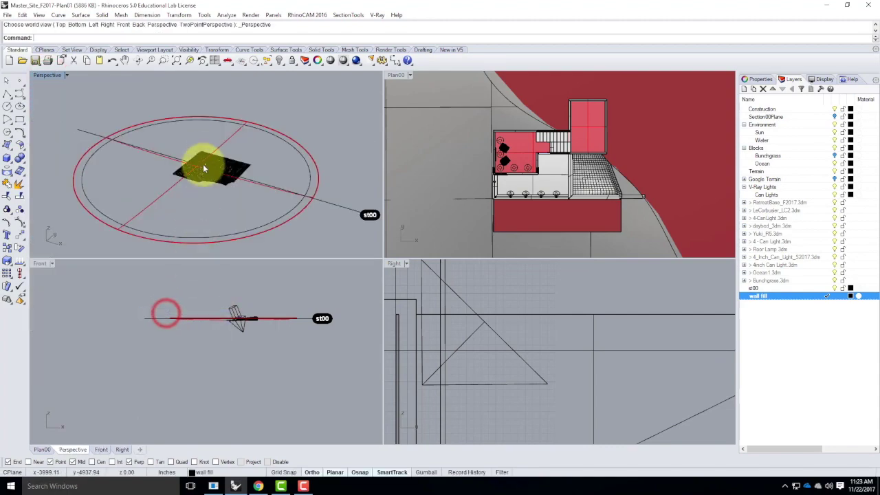
scroll(205, 158, "up", 6)
right_click_drag(193, 176, 247, 154)
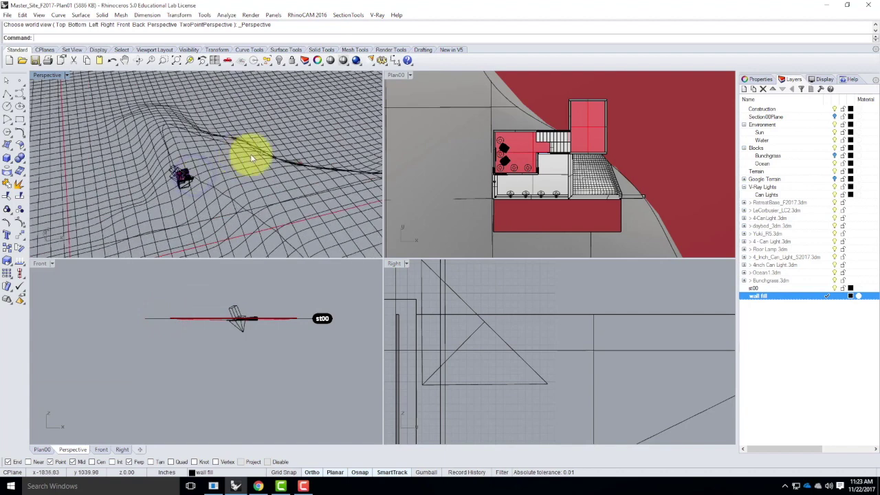
Step: Show the Plan00 camera in the Perspective view and check its viewport properties
left_click(410, 75)
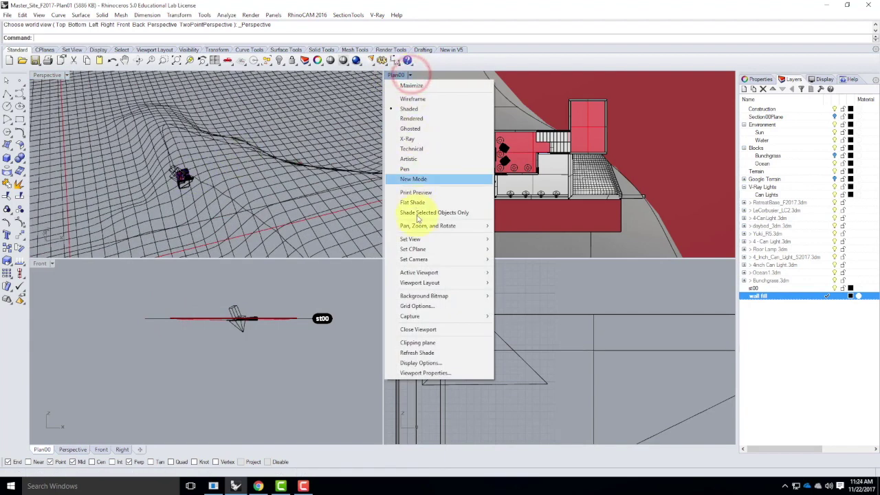
mouse_move(454, 261)
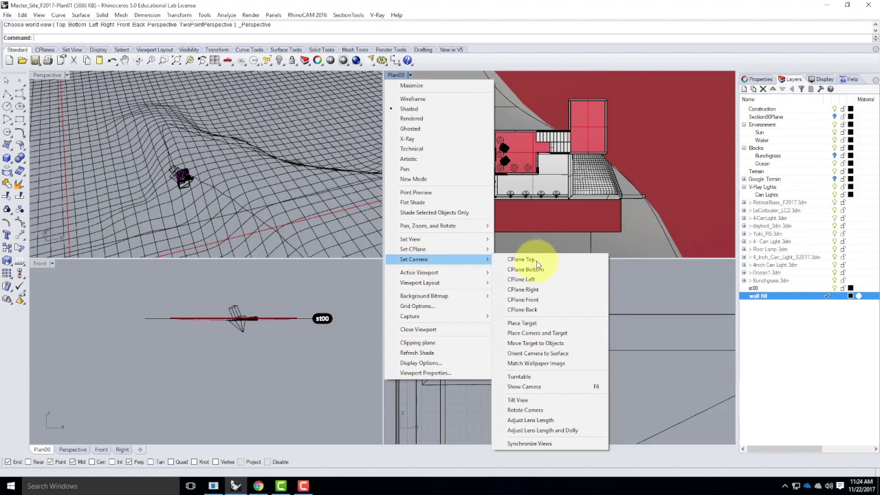
left_click(536, 387)
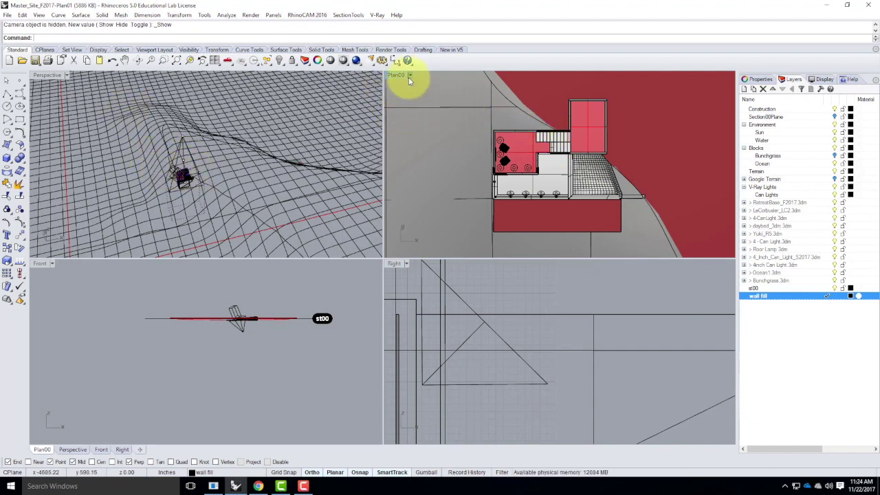
right_click_drag(183, 187, 187, 186)
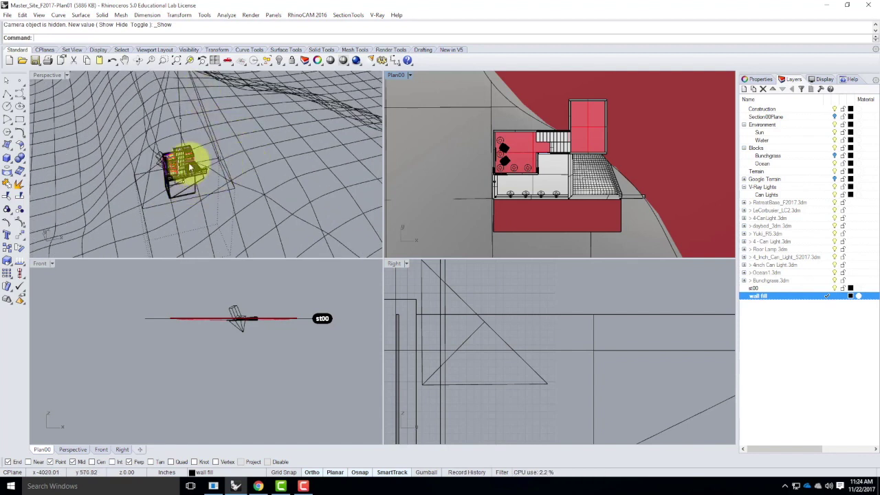
left_click(759, 80)
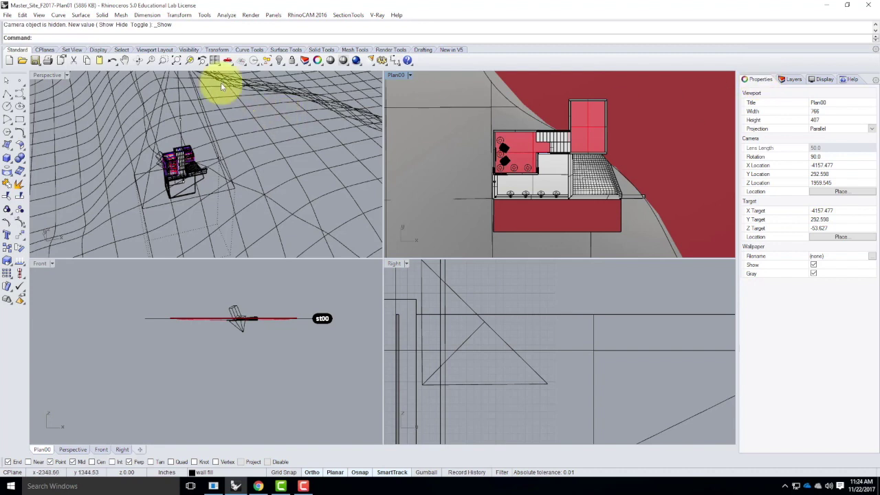
left_click(45, 75)
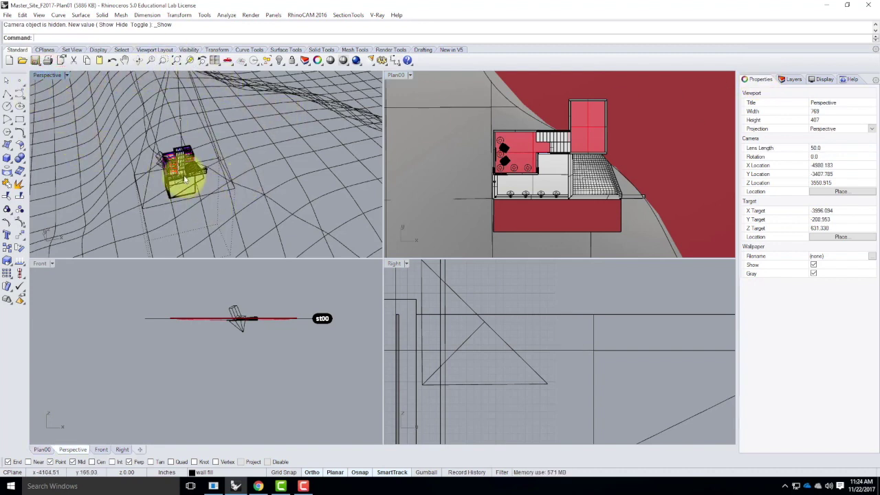
right_click_drag(216, 197, 59, 181)
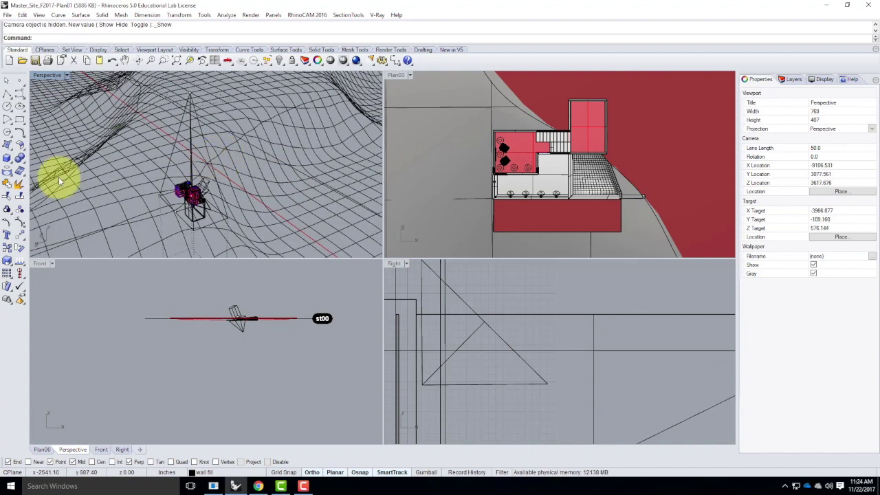
Step: Draw a 3-point rectangle around the base of the model in Perspective
left_click(21, 121)
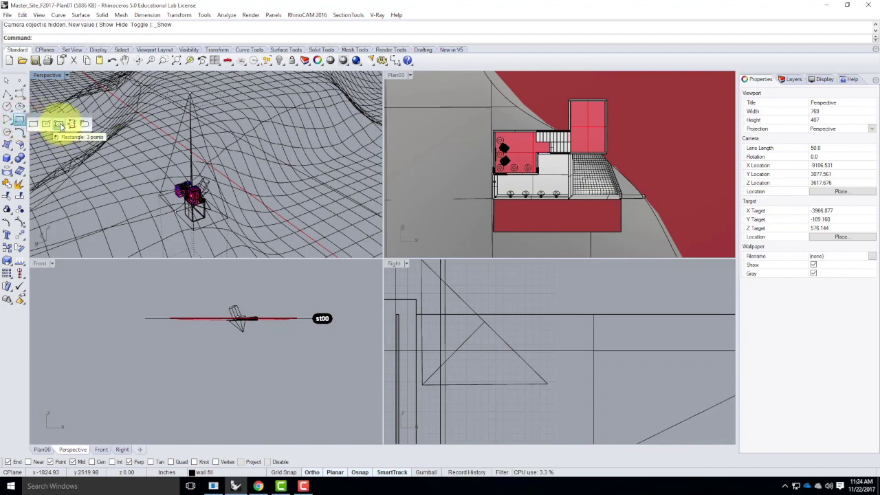
left_click(60, 126)
scroll(155, 192, "up", 3)
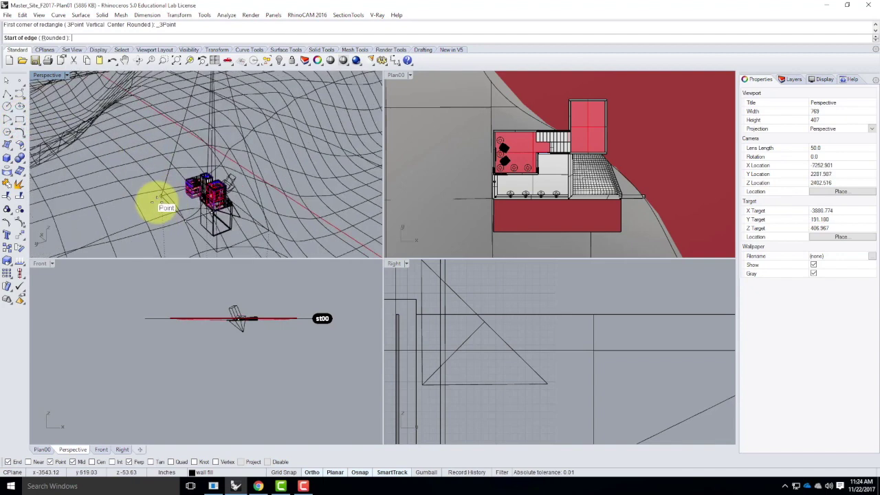
left_click(160, 195)
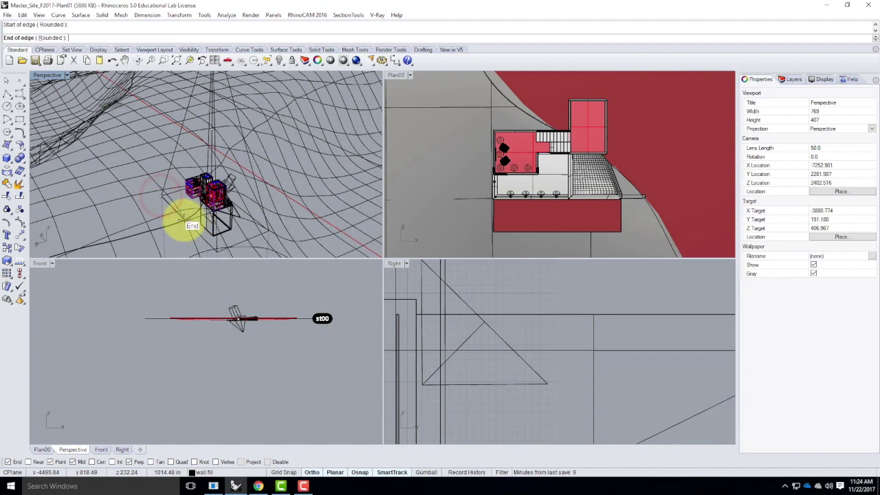
left_click(187, 217)
scroll(200, 215, "up", 3)
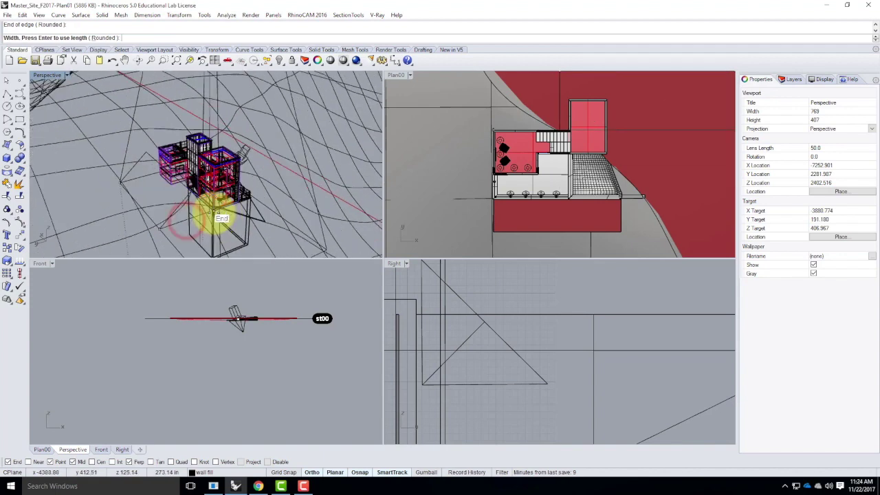
left_click(172, 222)
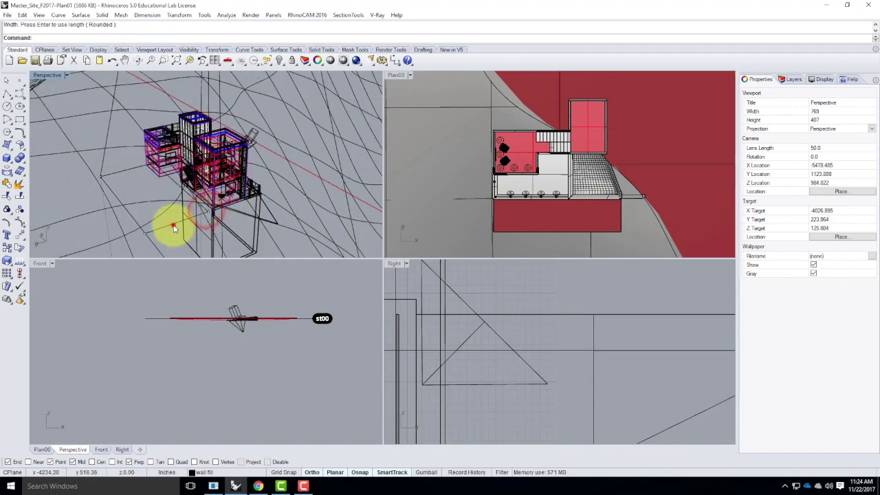
scroll(57, 203, "down", 3)
scroll(57, 204, "down", 2)
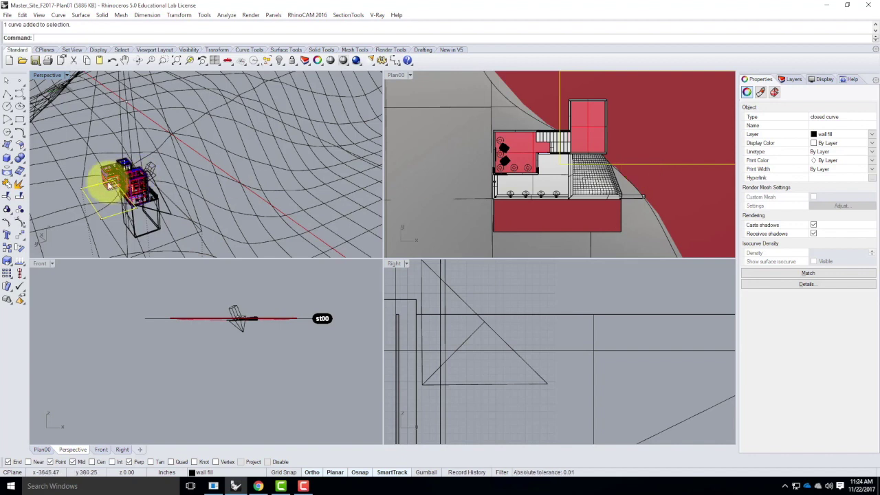
Step: Scale the rectangle by a factor of 2 from its corner point
key("Return")
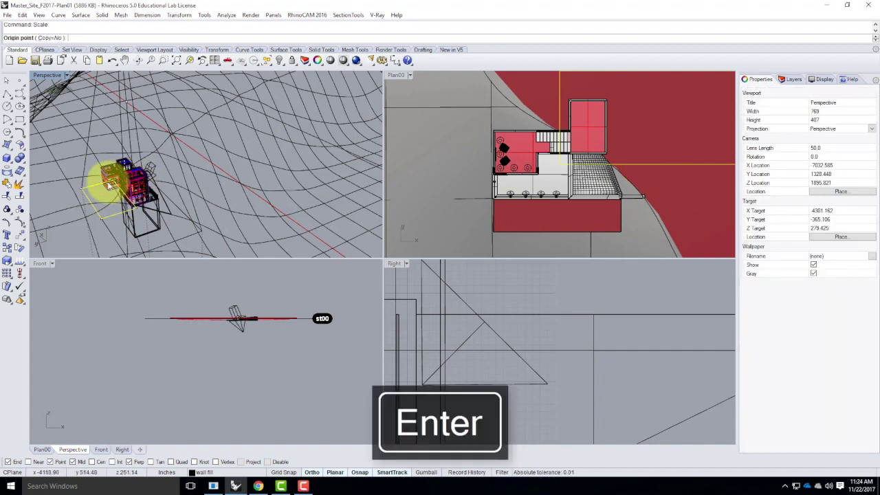
left_click(82, 187)
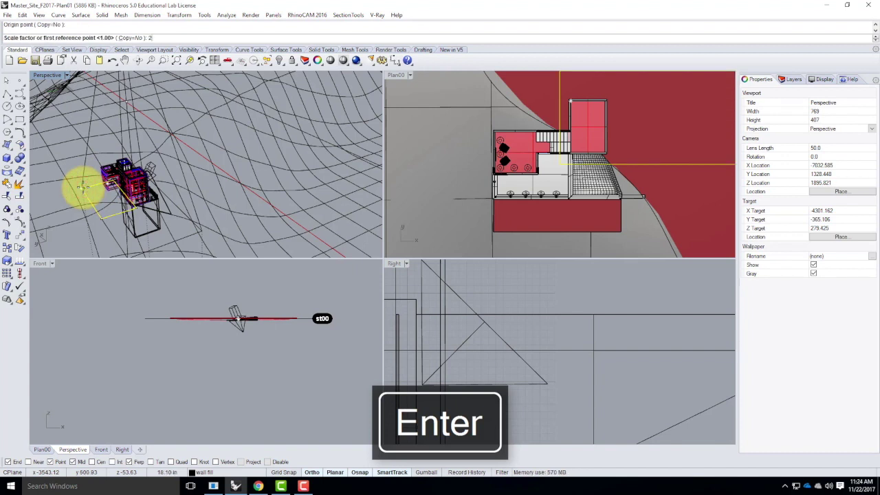
key("Return")
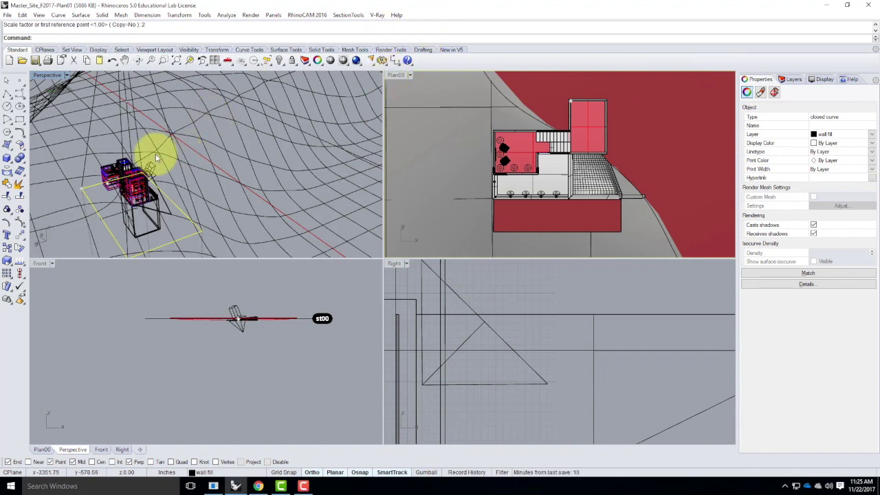
left_click(96, 184)
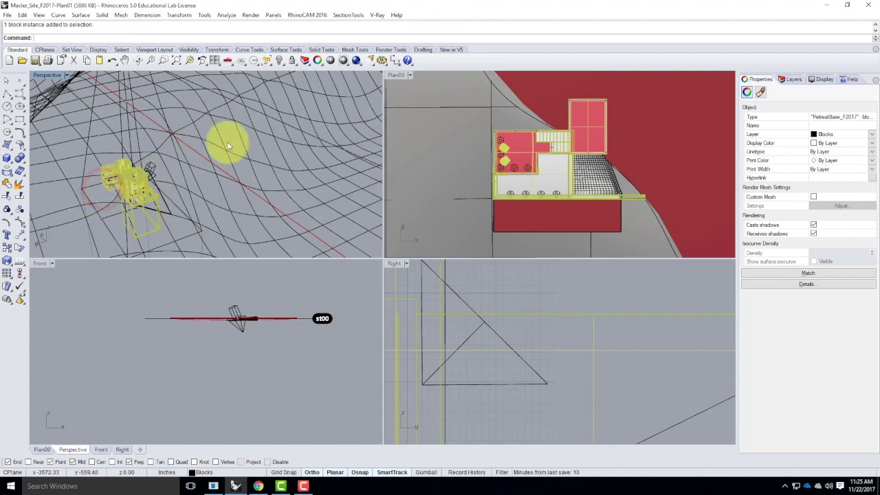
Step: Maximize the Plan00 viewport and clear the block selection
double_click(392, 75)
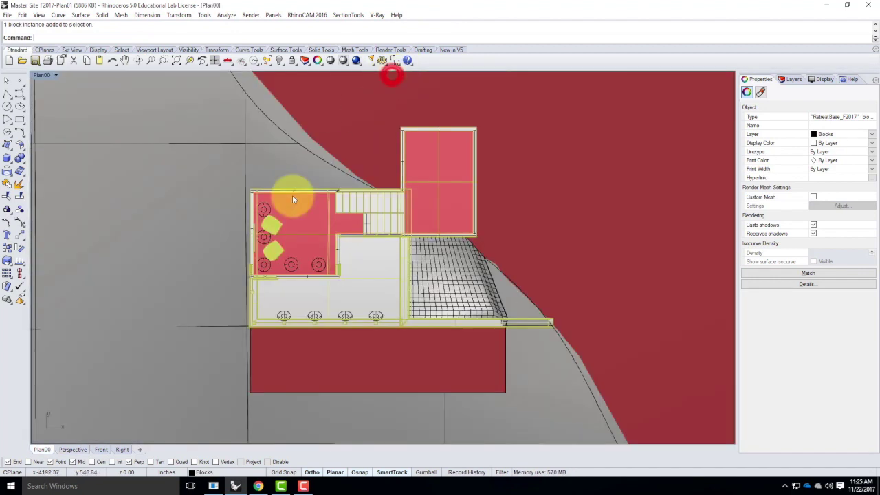
key("Escape")
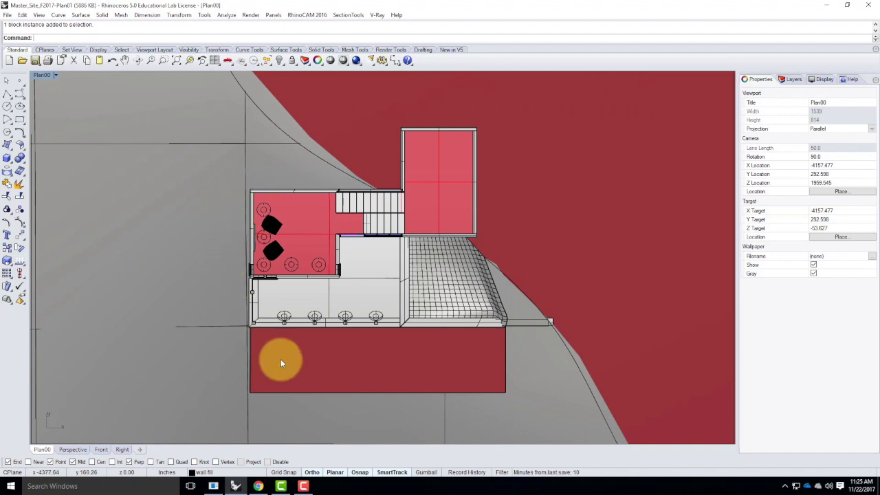
Step: In the Layers list, turn Bunchgrass on, keep Google Terrain hidden, and expand Bunchgrass.3dm
left_click(791, 79)
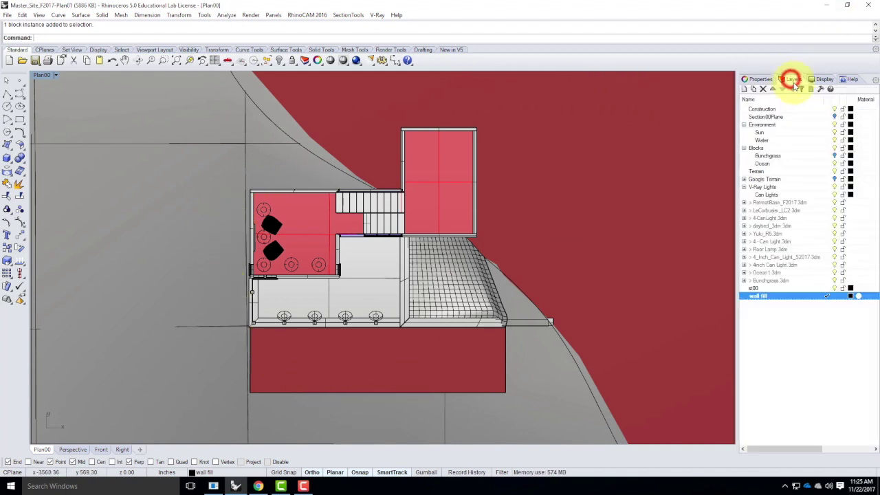
left_click(836, 157)
left_click(835, 156)
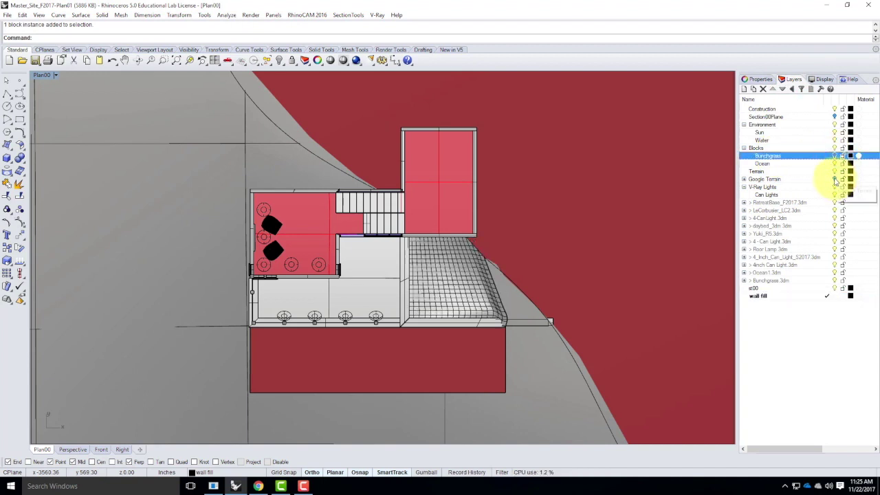
left_click(835, 179)
left_click(835, 179)
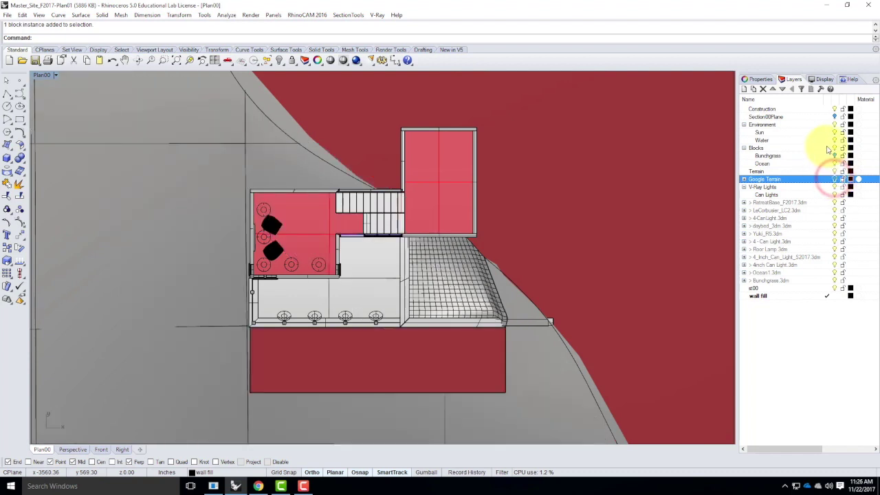
left_click(835, 156)
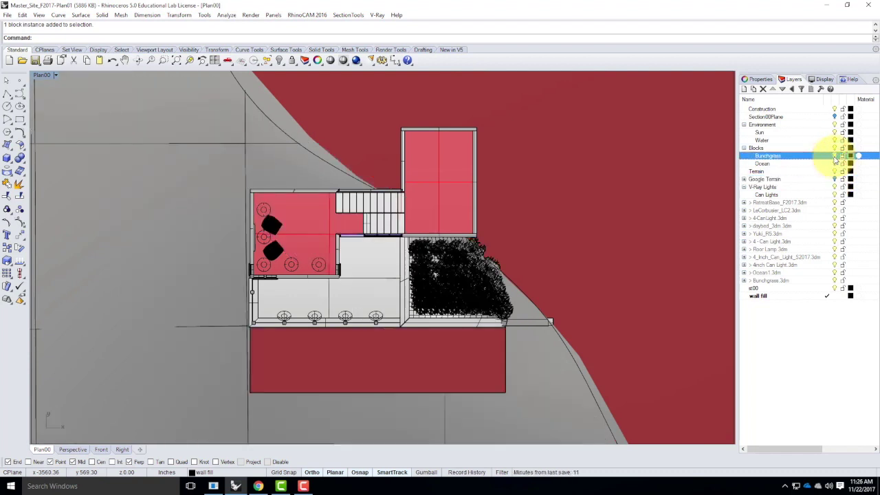
left_click(744, 280)
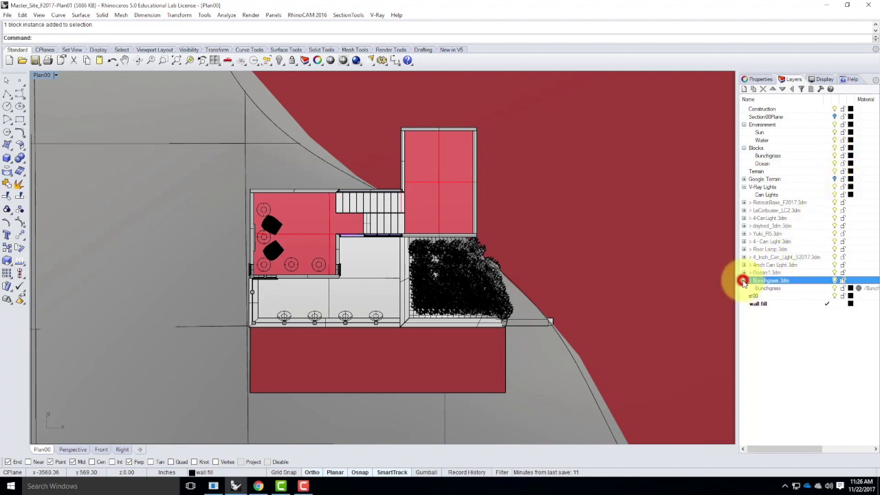
left_click(836, 179)
left_click(836, 179)
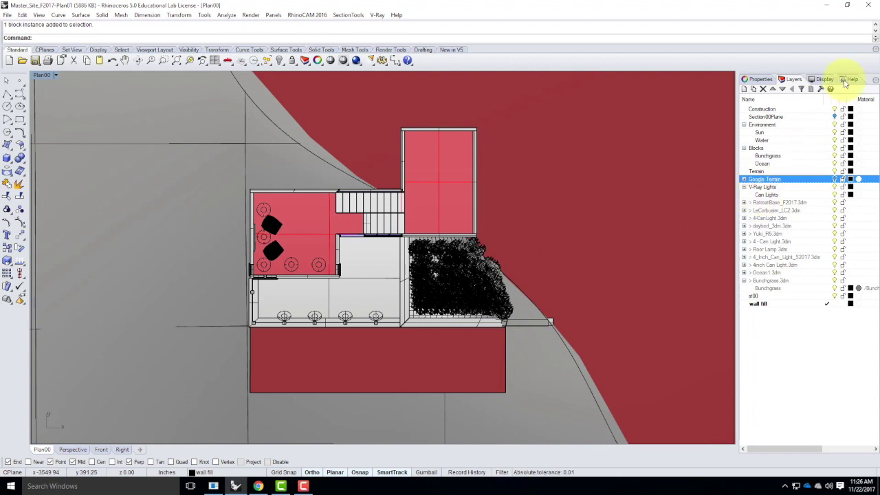
left_click(835, 118)
left_click(835, 117)
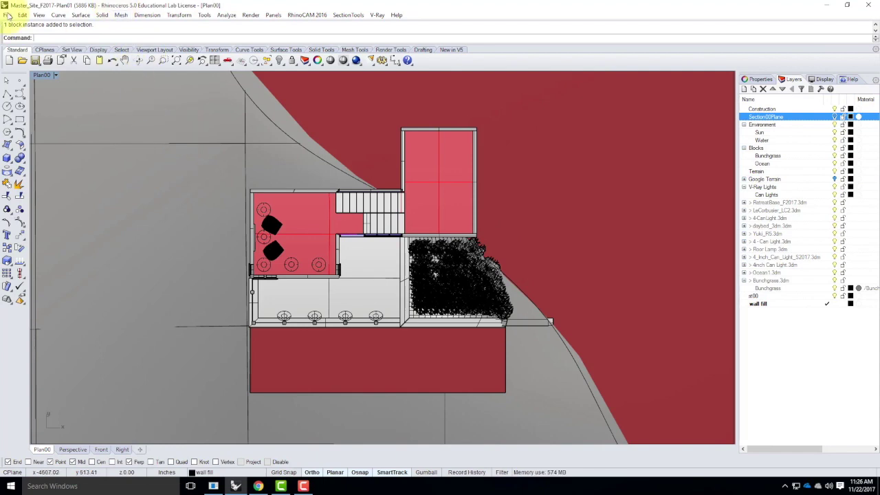
Step: Turn off the Bunchgrass layer and cancel the Make2D run that had started selecting all
left_click(7, 16)
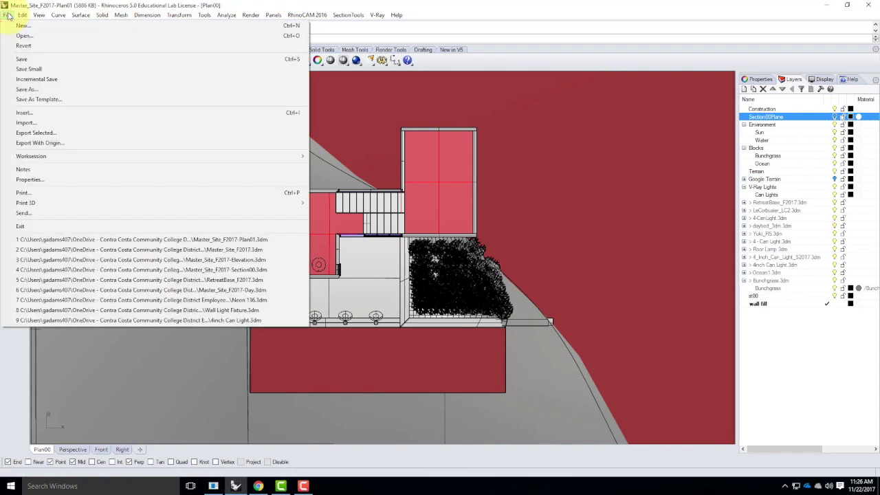
left_click(7, 15)
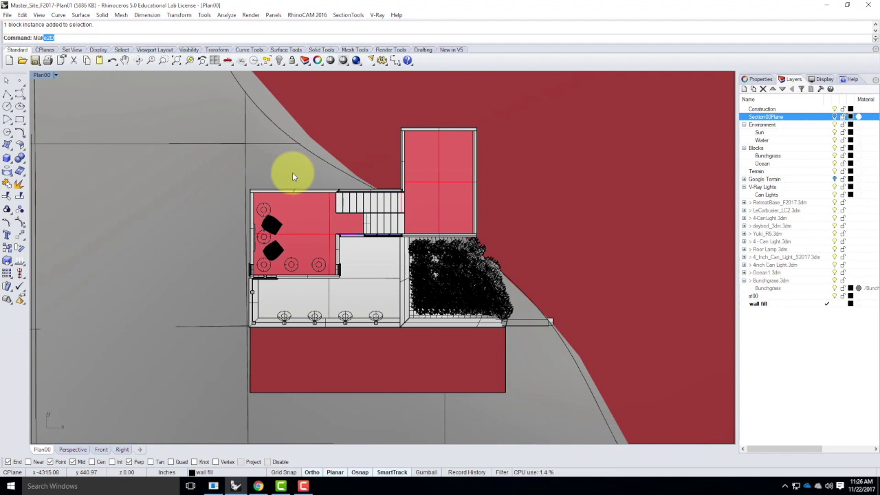
key("Return")
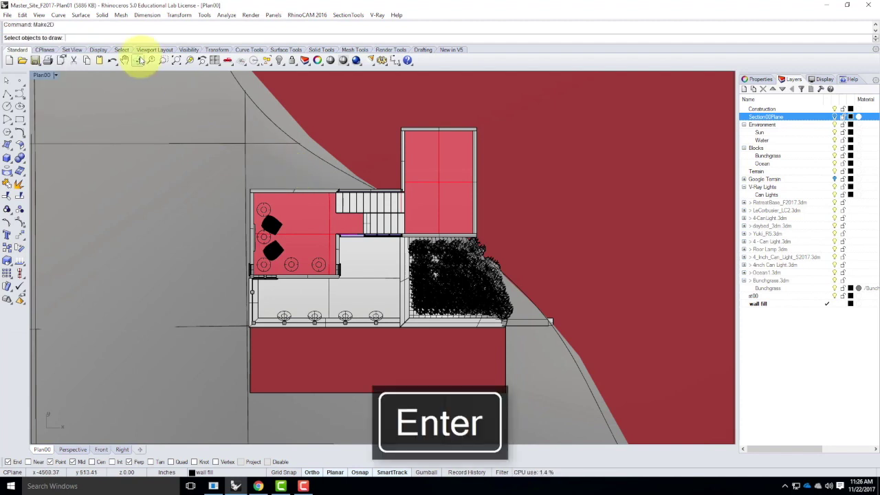
left_click(834, 156)
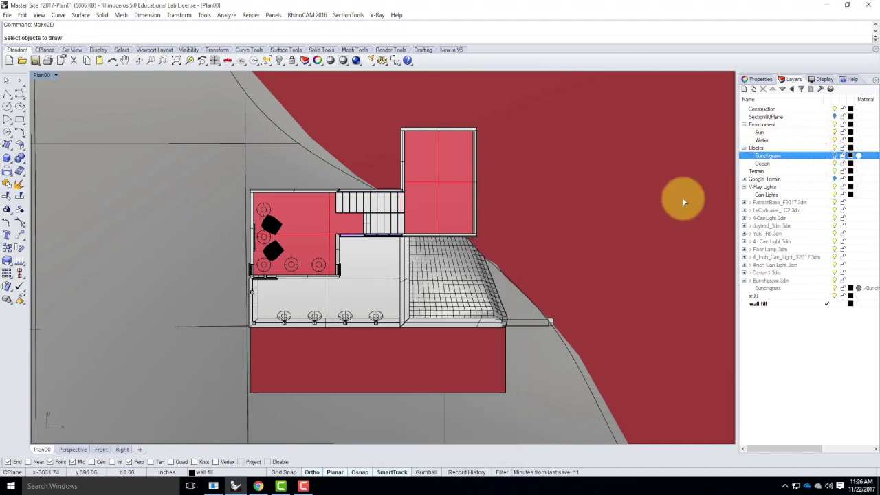
type("all")
key("Return")
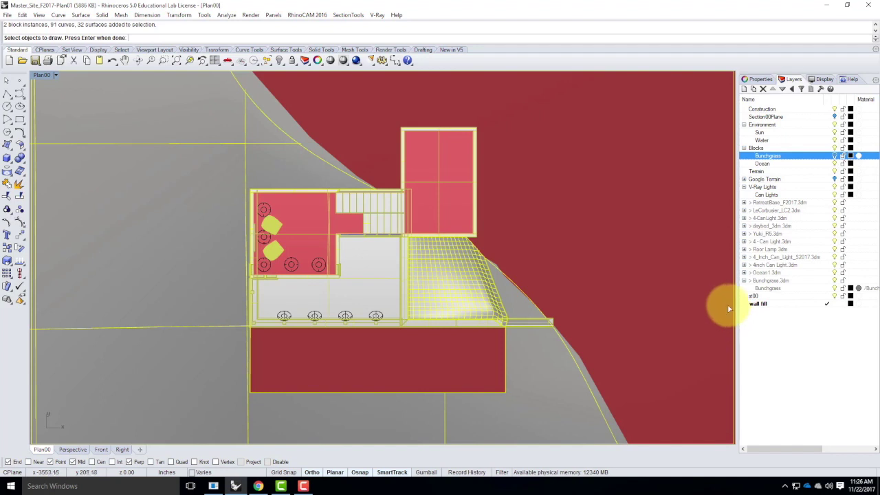
key("Escape")
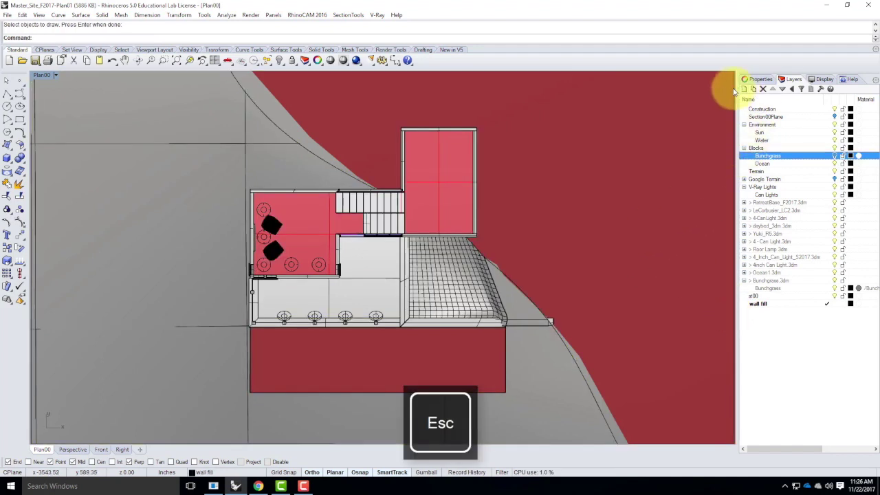
right_click(734, 89)
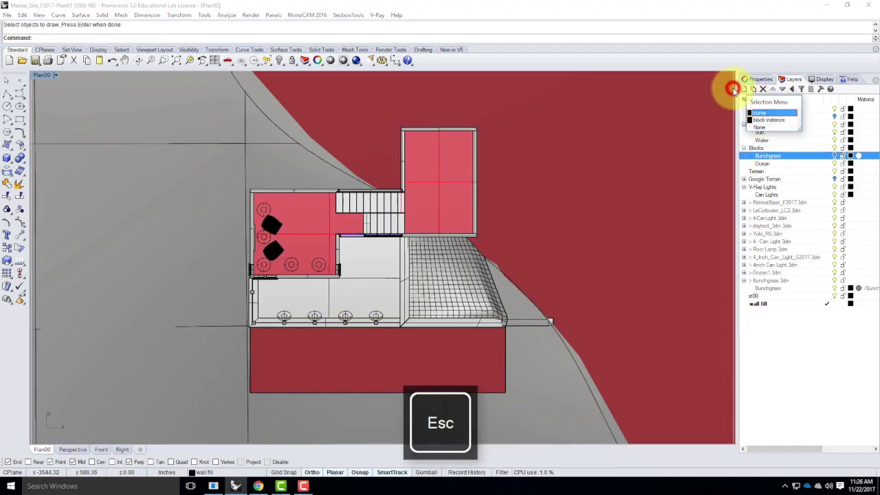
left_click(55, 74)
Step: Restore the Plan00 named view and return to the four-viewport layout
mouse_move(114, 238)
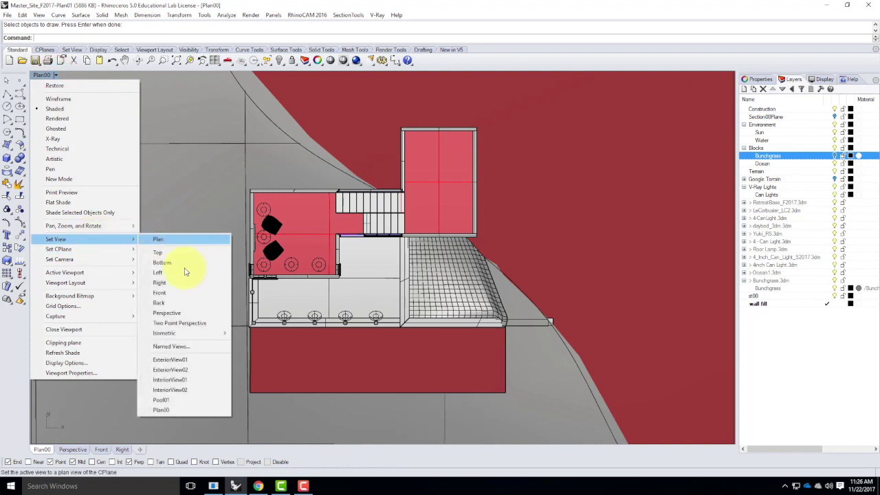
left_click(208, 409)
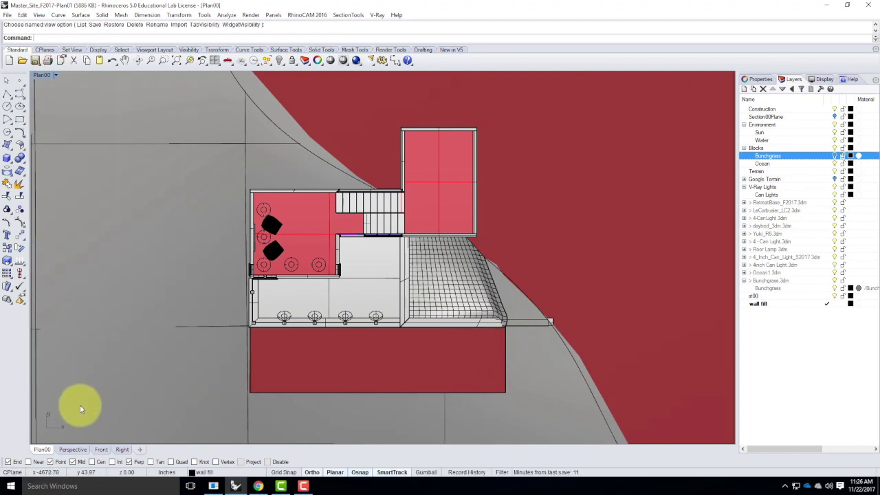
left_click(30, 382)
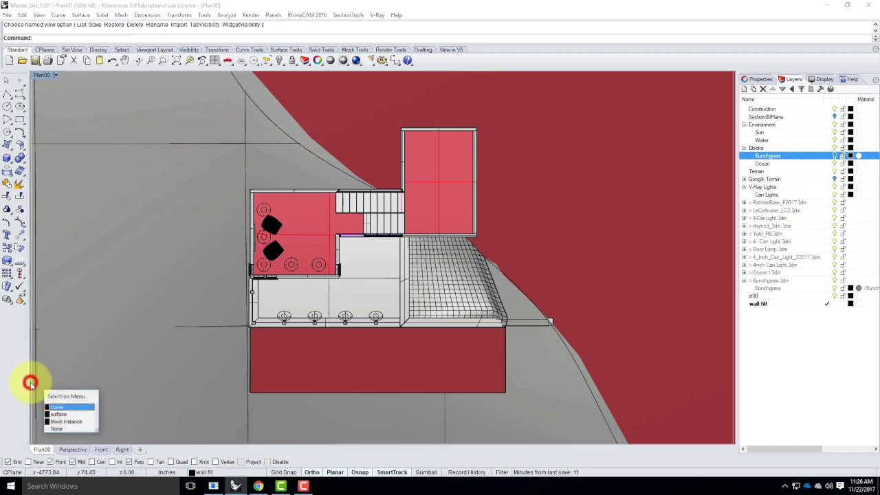
key("Escape")
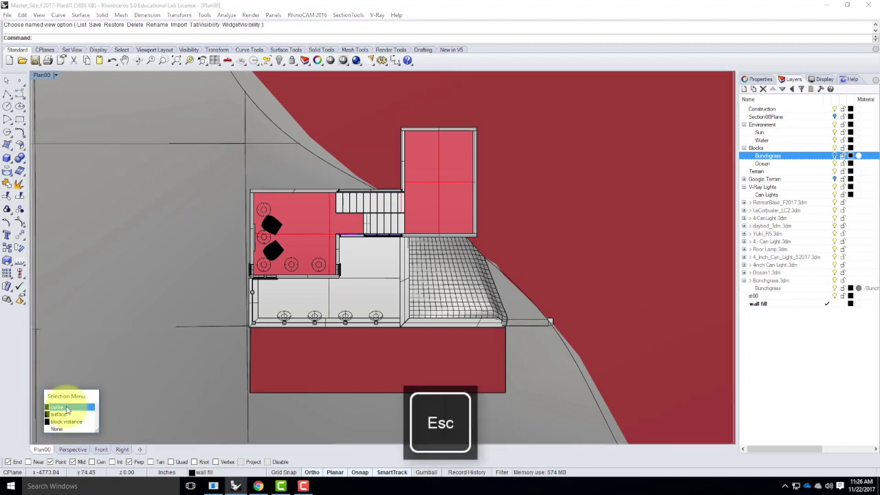
double_click(45, 75)
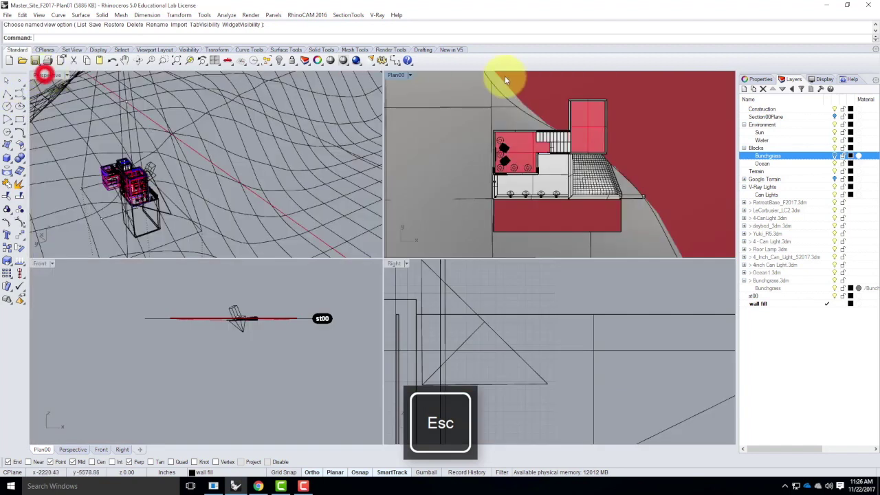
Step: Set the upper-right viewport to Plan00, then activate Perspective with nothing selected
left_click(403, 75)
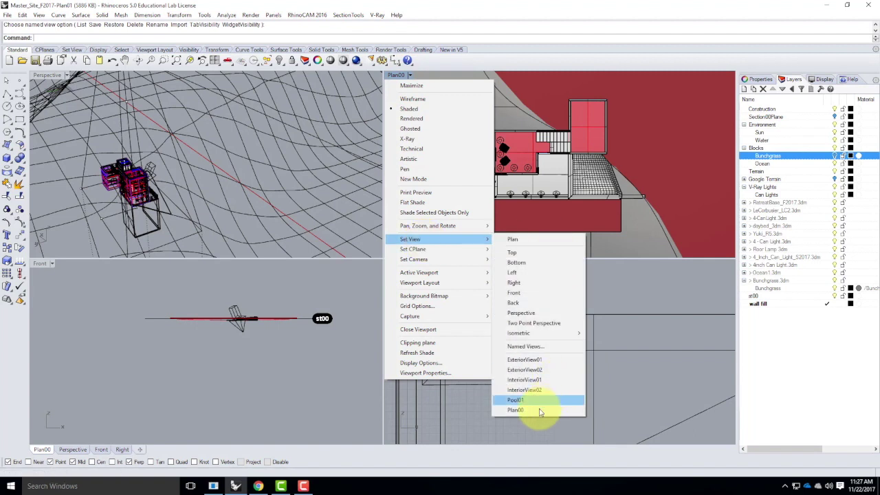
left_click(540, 411)
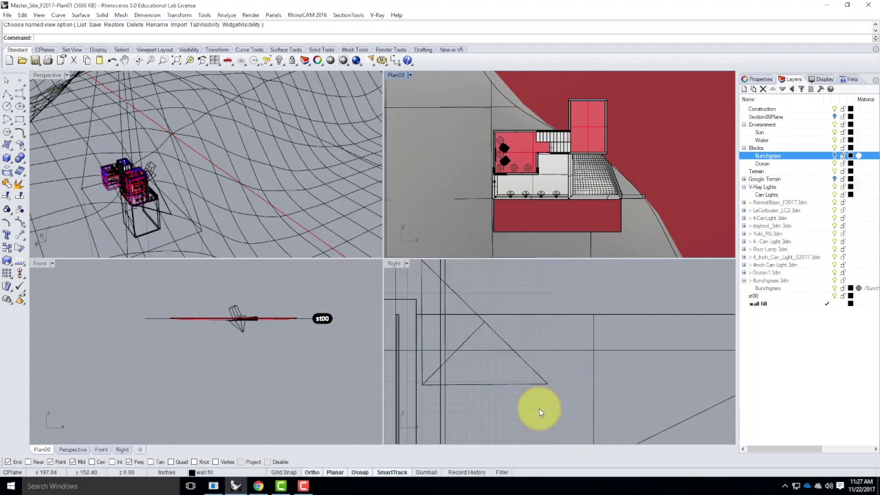
left_click(110, 216)
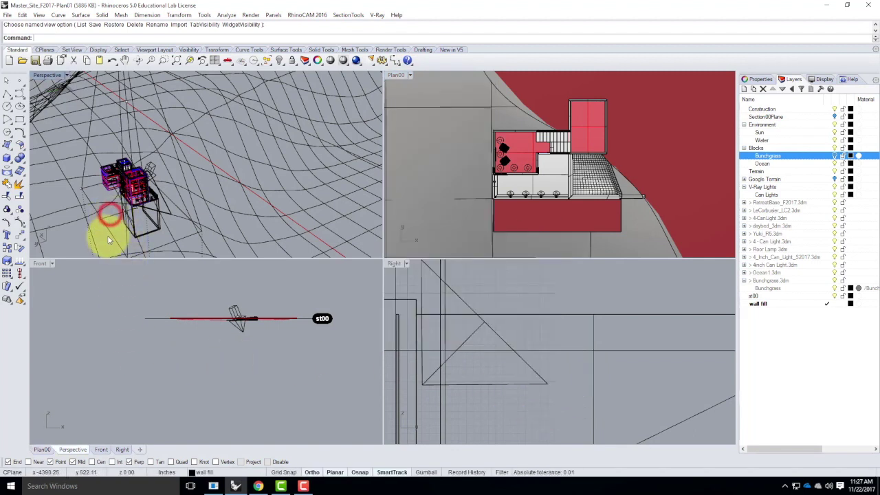
left_click(110, 241)
key("Escape")
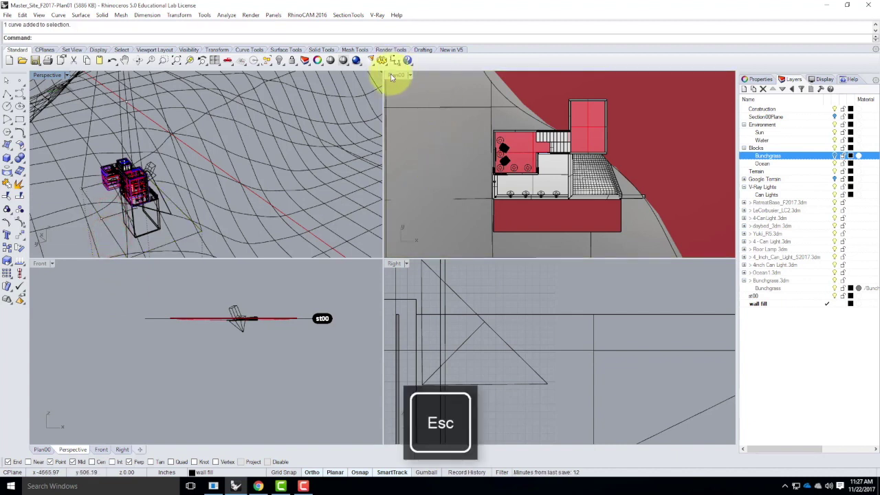
Step: From the Plan00 view, Make2D all objects with Show hidden lines enabled
left_click(391, 73)
type("M")
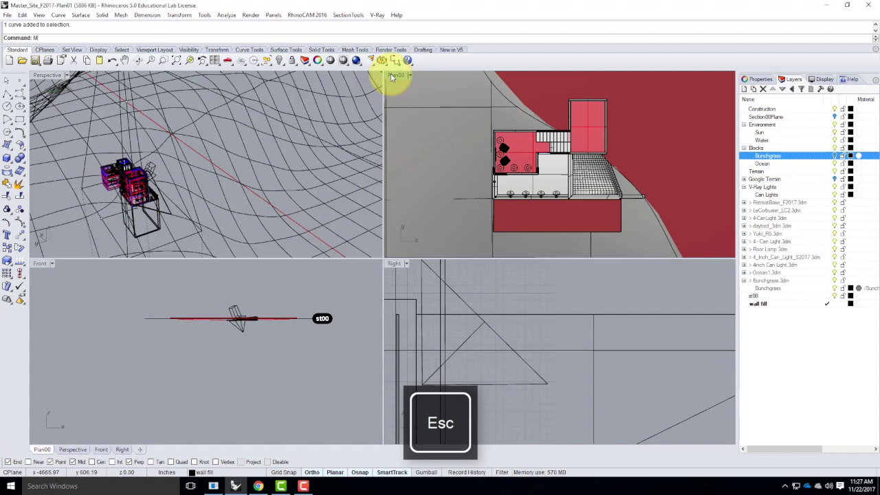
key("Return")
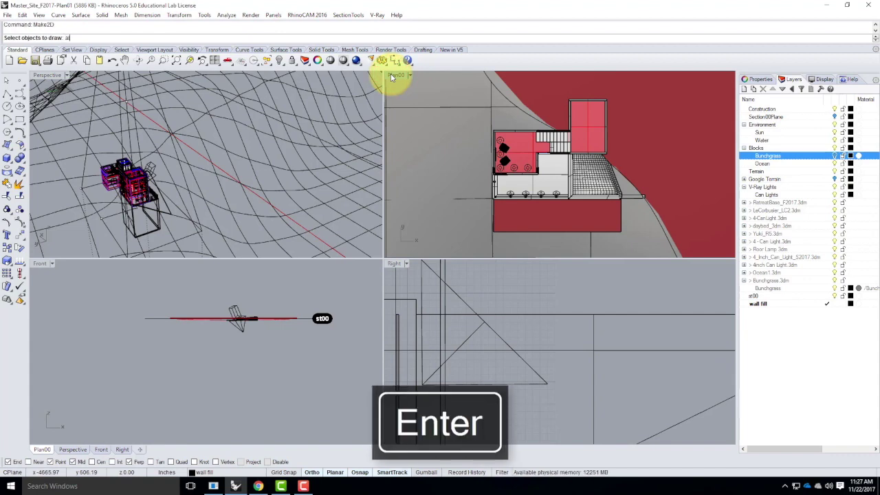
type("al")
key("Return")
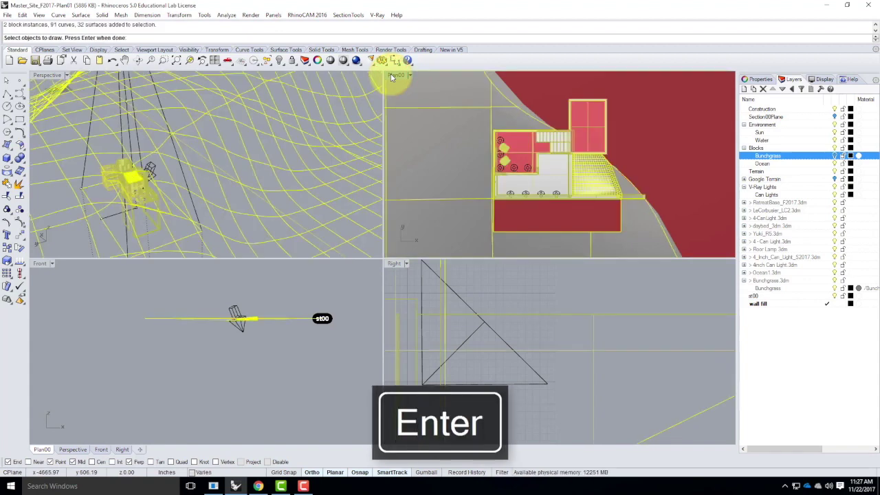
key("Return")
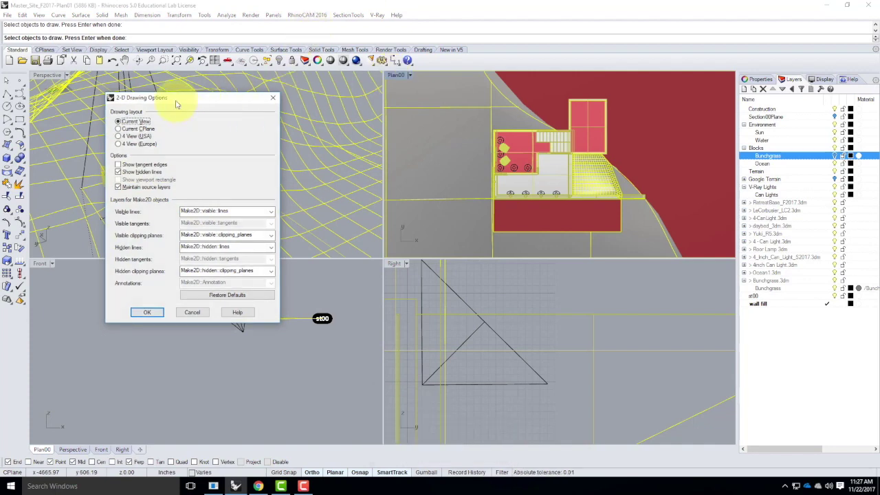
left_click_drag(176, 105, 197, 118)
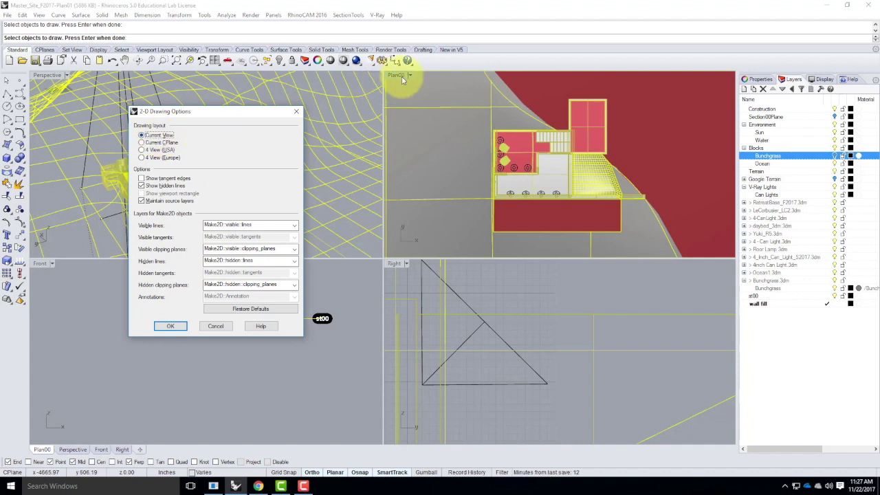
left_click(141, 185)
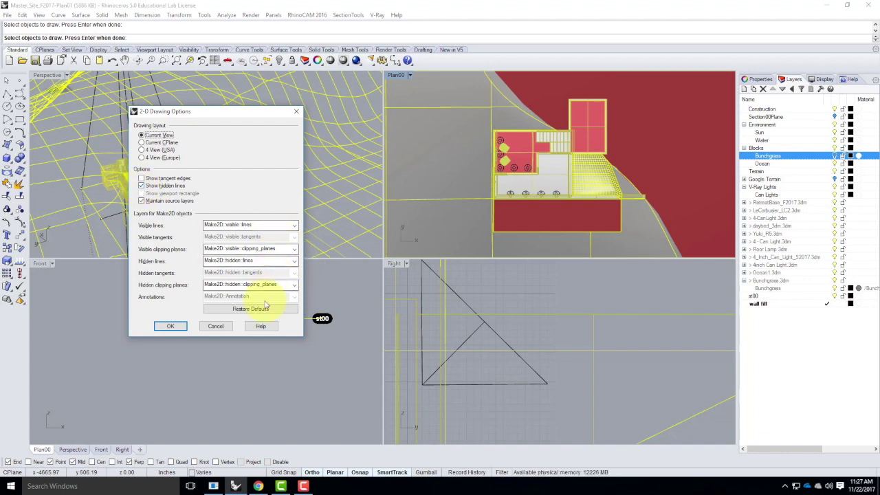
left_click(171, 326)
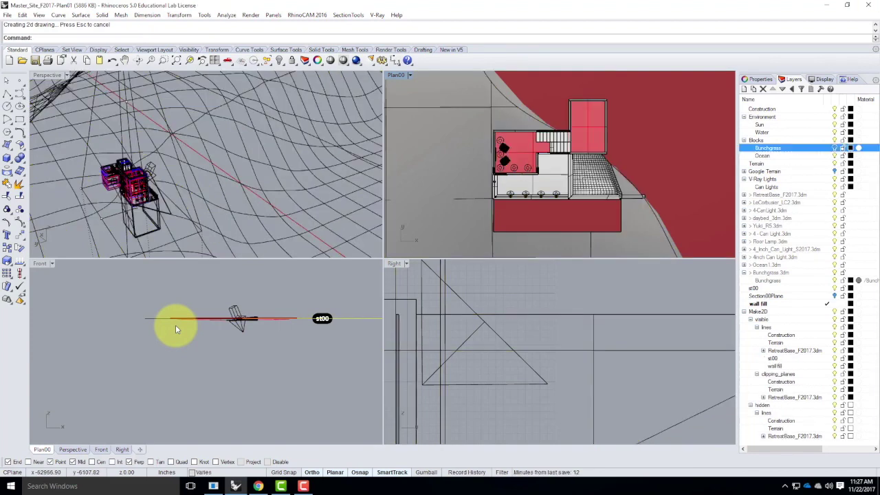
Step: Switch the lower-left viewport to Top, zoom to the Make2D curves, and pick the terrain curve
left_click(51, 263)
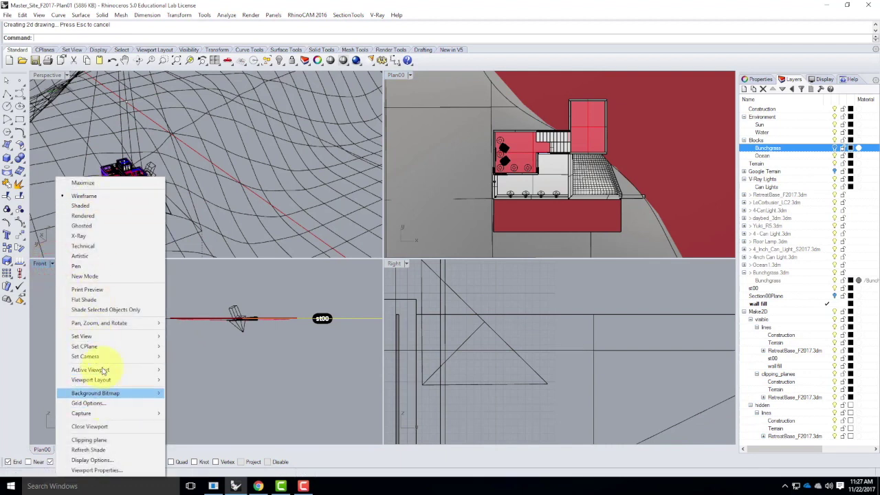
mouse_move(103, 336)
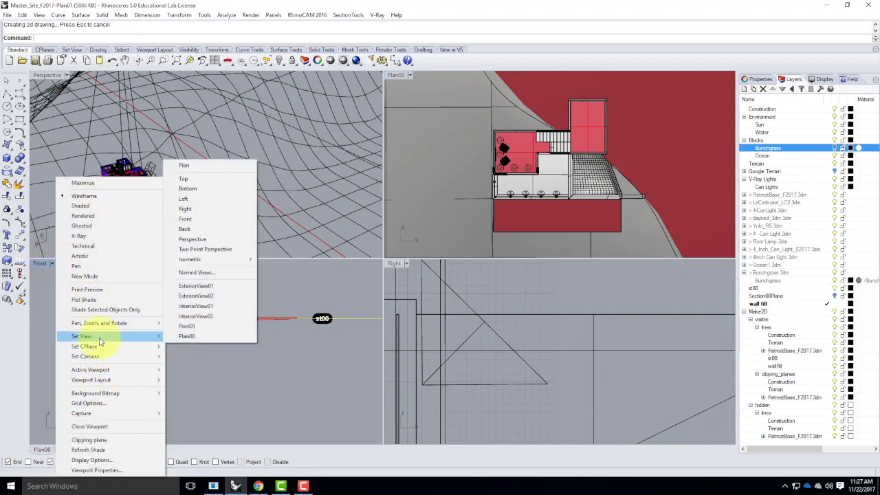
left_click(198, 180)
scroll(336, 340, "up", 5)
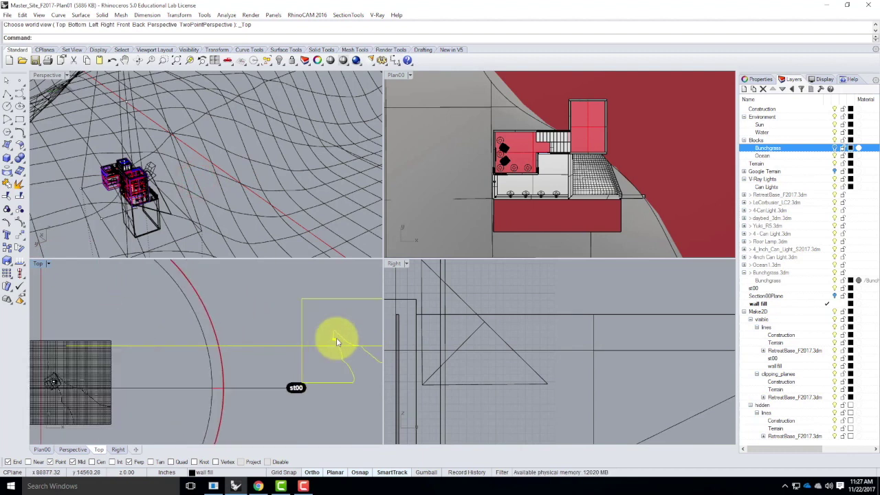
scroll(336, 341, "up", 6)
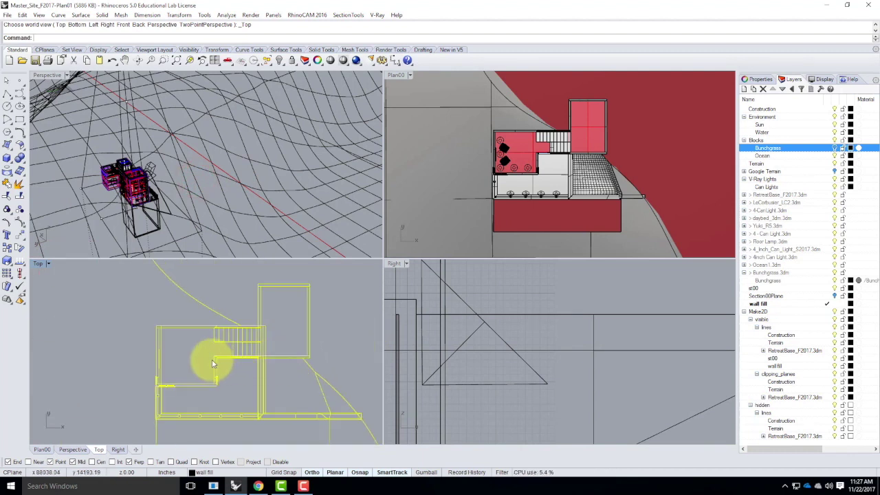
scroll(212, 359, "down", 8)
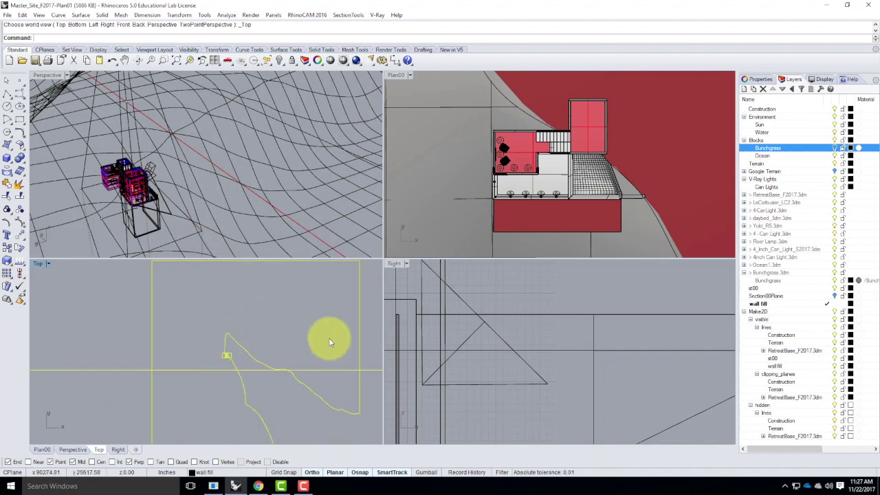
scroll(227, 354, "up", 4)
key("Escape")
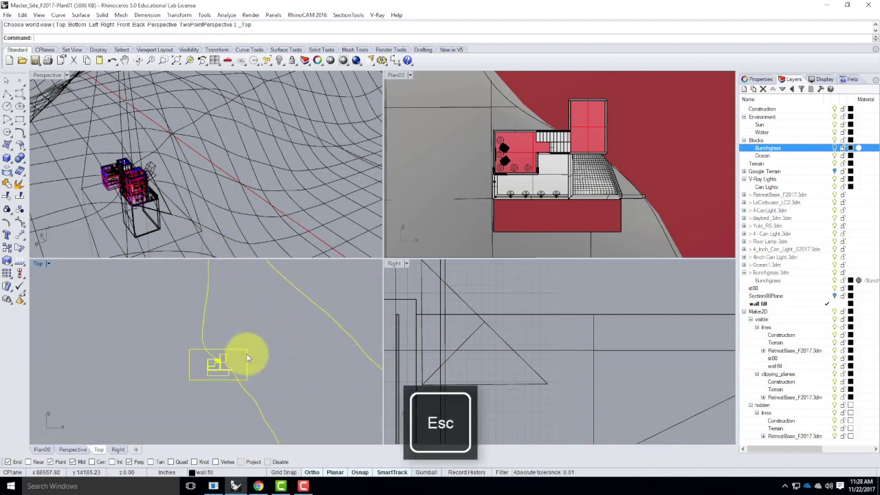
left_click(242, 351)
Step: Trim away two pieces of the terrain curve outside the plan box
type("trim")
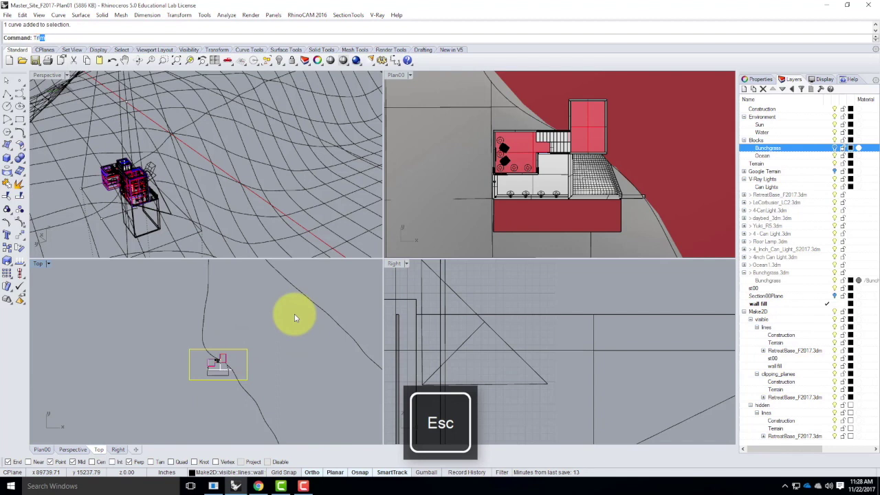
key("Return")
left_click(257, 305)
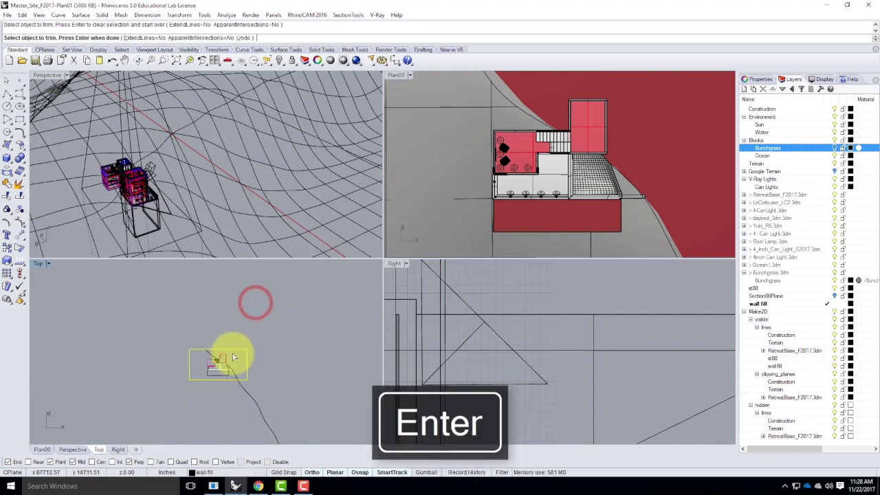
left_click(277, 397)
scroll(230, 361, "up", 5)
key("Escape")
Step: Delete the three leftover curves and the stray vertical line
left_click_drag(328, 409, 268, 308)
key("Delete")
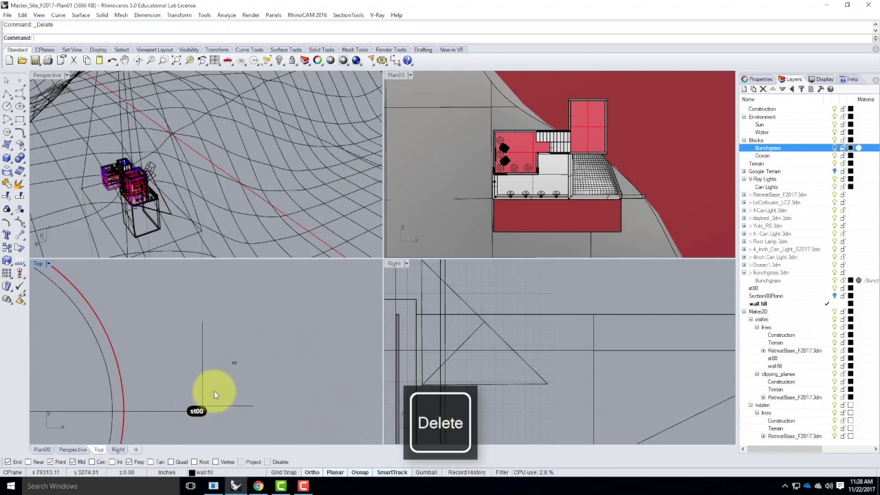
left_click(214, 390)
key("Delete")
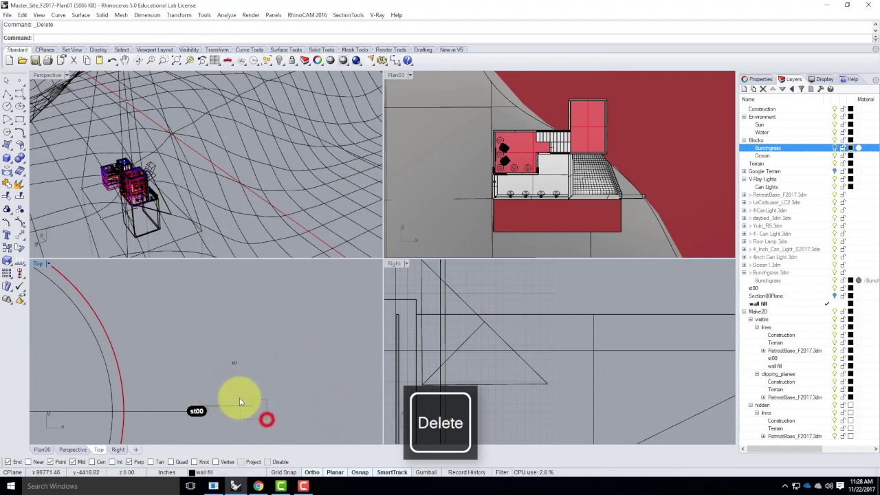
left_click(186, 393)
Step: Window-select all 324 curves of the 2D plan
scroll(239, 368, "up", 3)
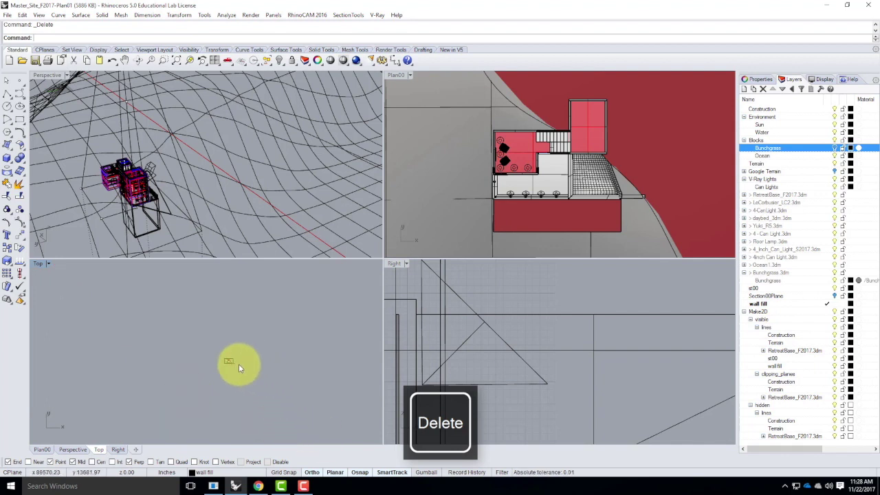
left_click_drag(185, 323, 254, 386)
scroll(230, 366, "up", 3)
scroll(201, 340, "up", 3)
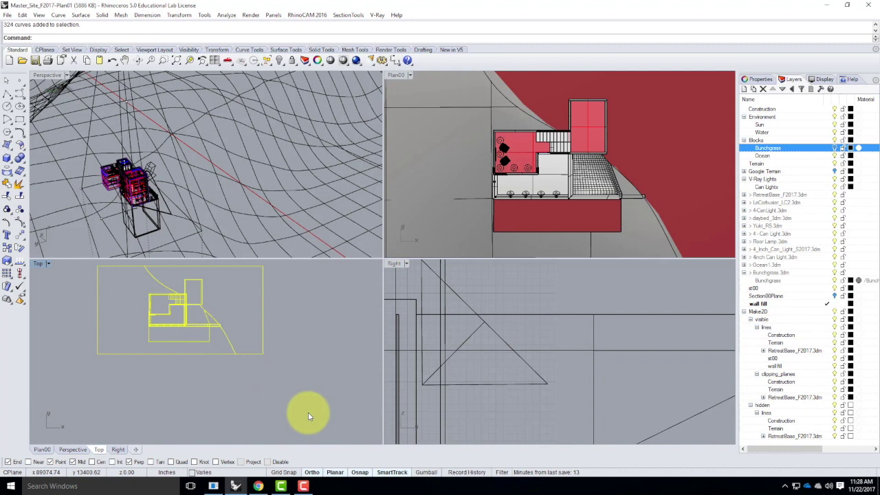
Step: Move the plan curves from a corner to the origin 0,0,0 and zoom to them
type("move")
key("Return")
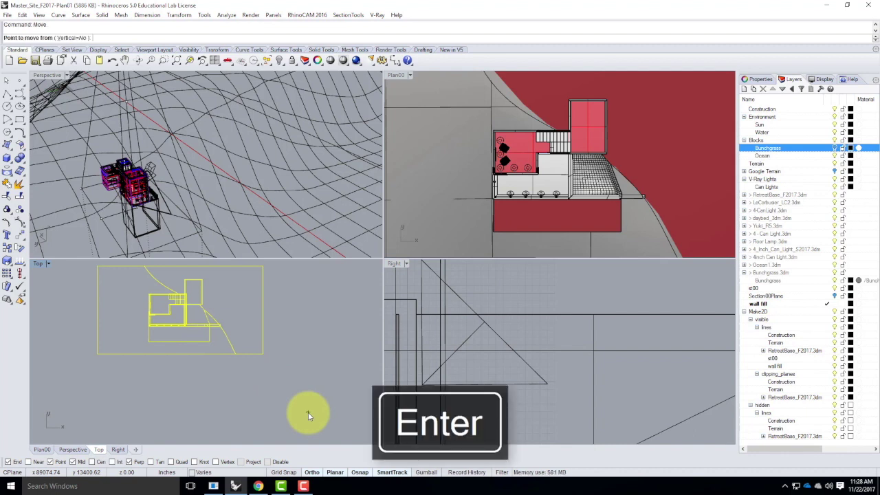
left_click(97, 353)
type("0,0,0")
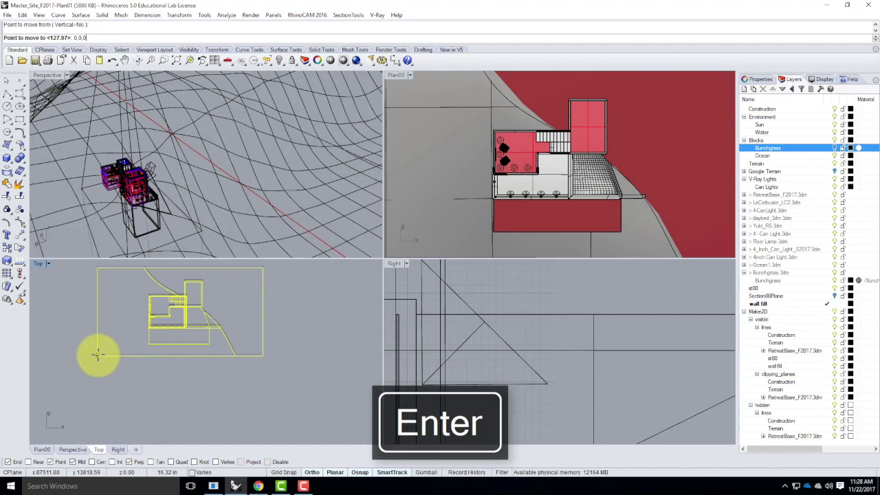
key("Return")
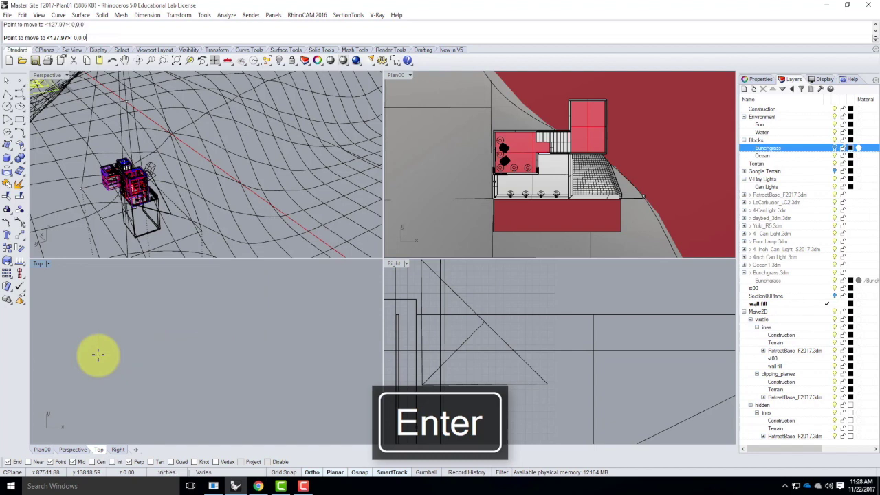
type("zs")
key("Return")
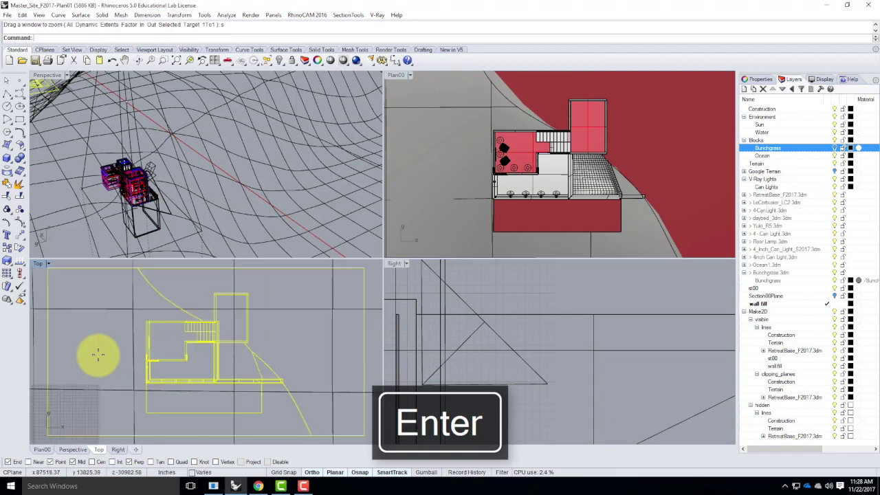
scroll(258, 323, "down", 4)
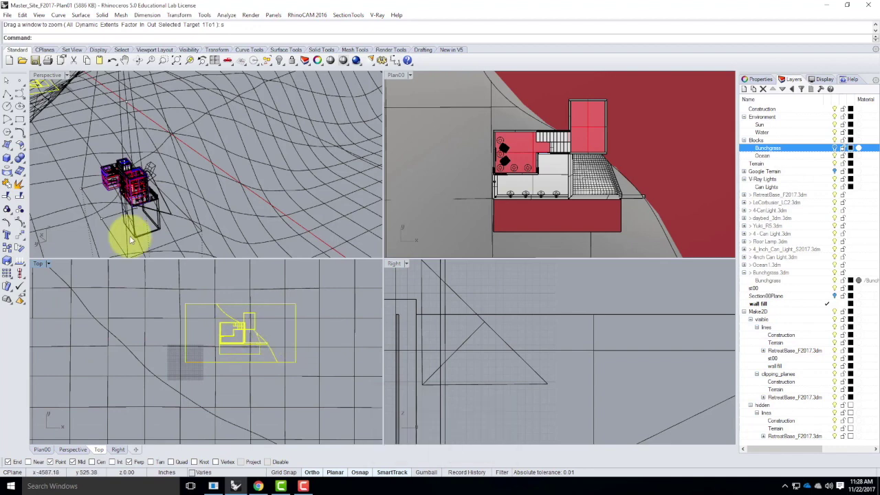
left_click(8, 15)
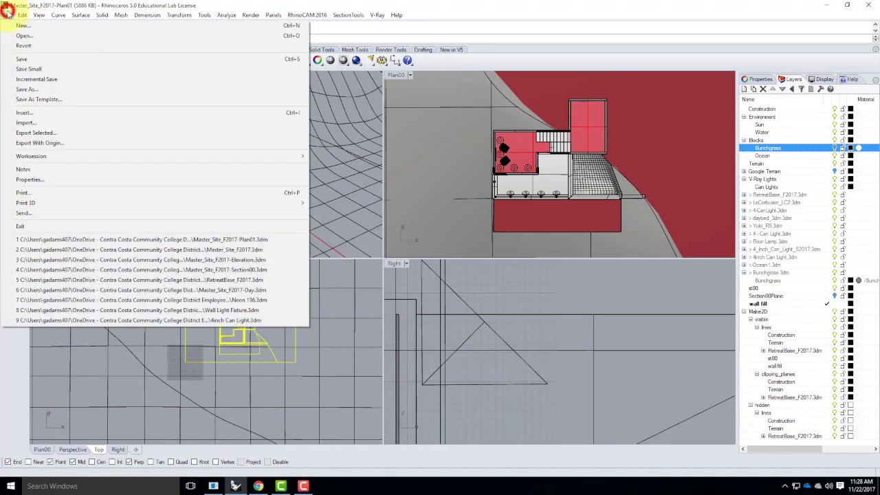
Step: Export the selected curves as Adobe Illustrator (*.ai), preserving model scale 48 in = 1 in
left_click(37, 134)
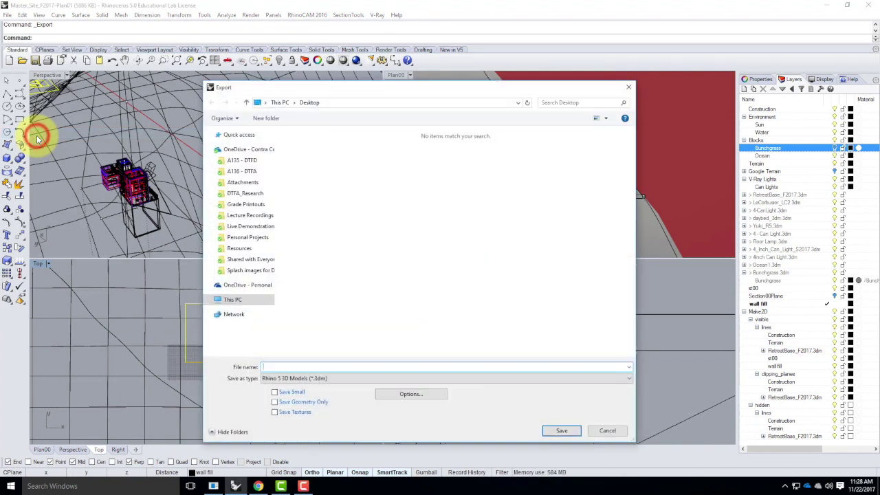
left_click(318, 378)
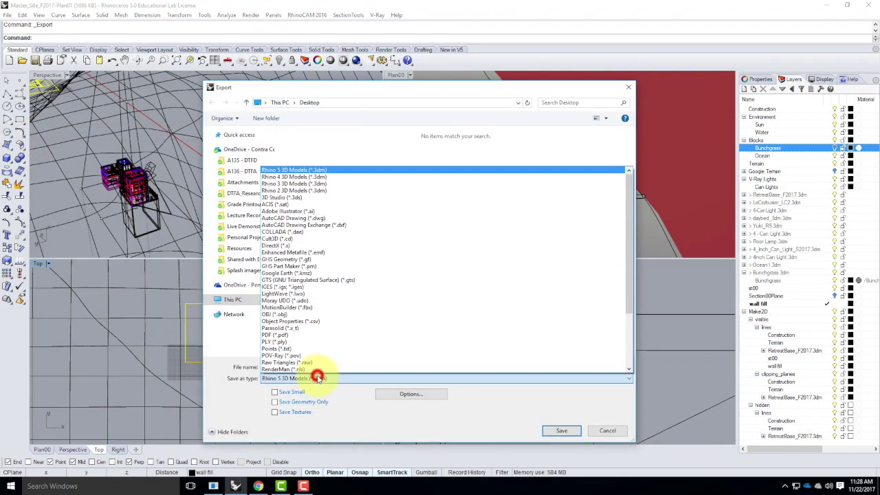
left_click(322, 211)
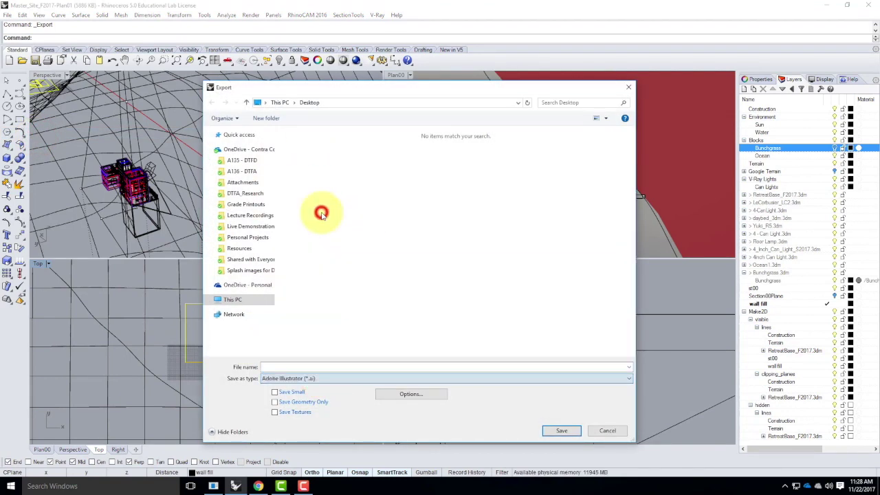
left_click(409, 394)
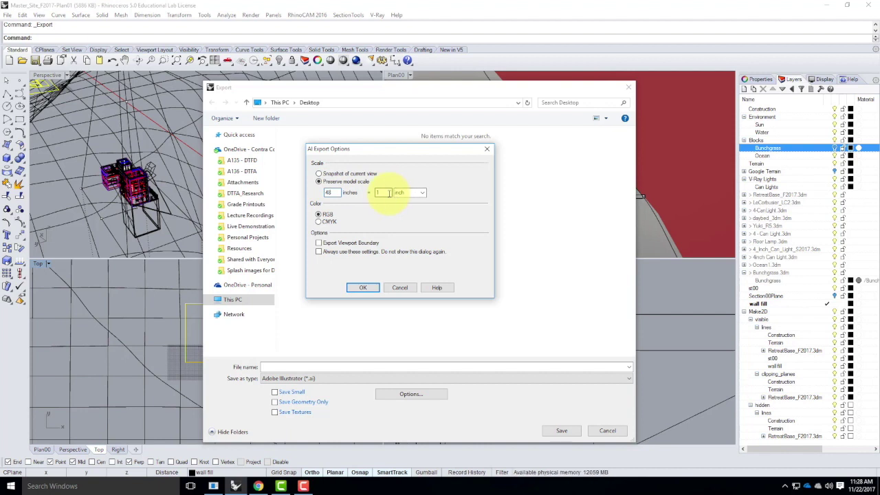
left_click(366, 290)
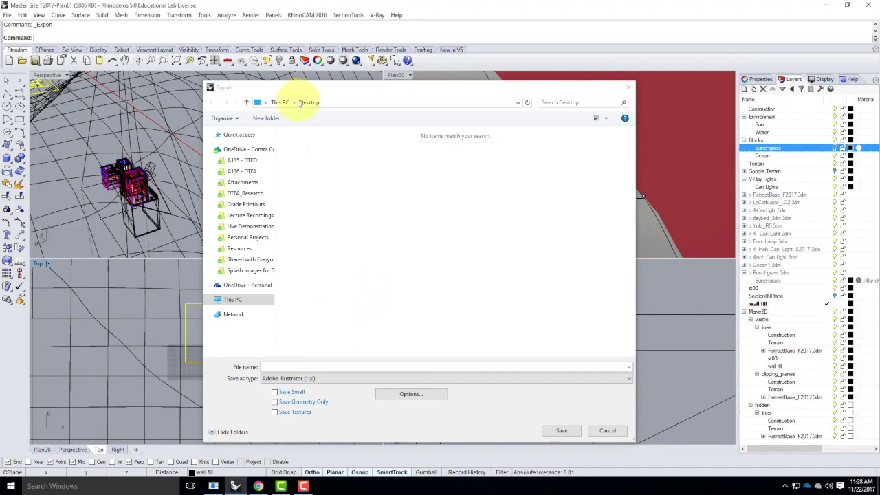
Step: Browse to the Ex229 exercise folder and create a new F2017 folder in it
left_click(244, 230)
double_click(321, 158)
scroll(323, 234, "down", 3)
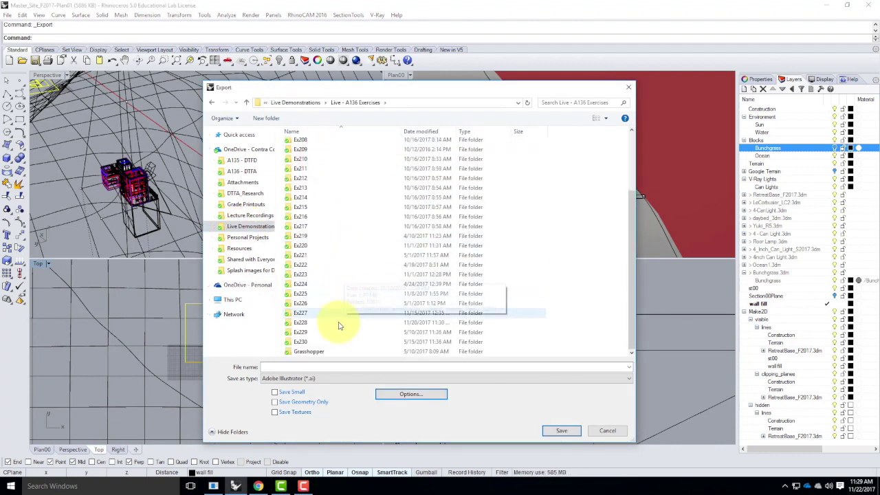
double_click(300, 332)
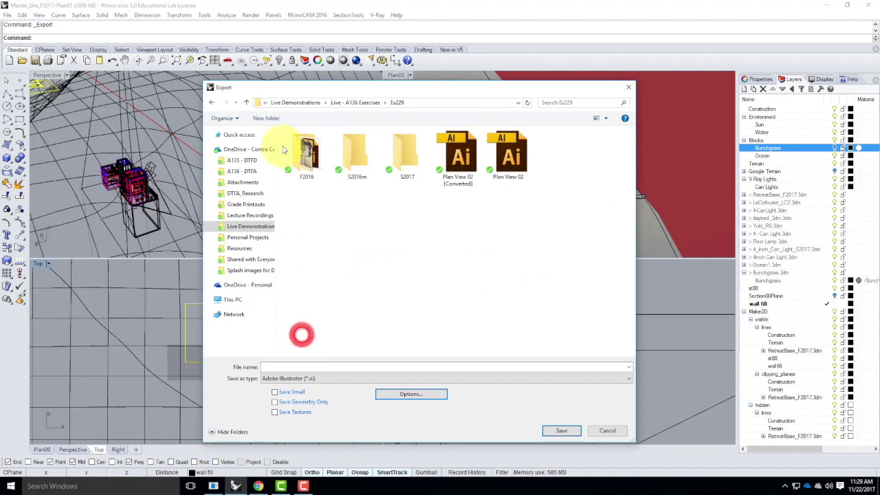
left_click(268, 118)
type("F")
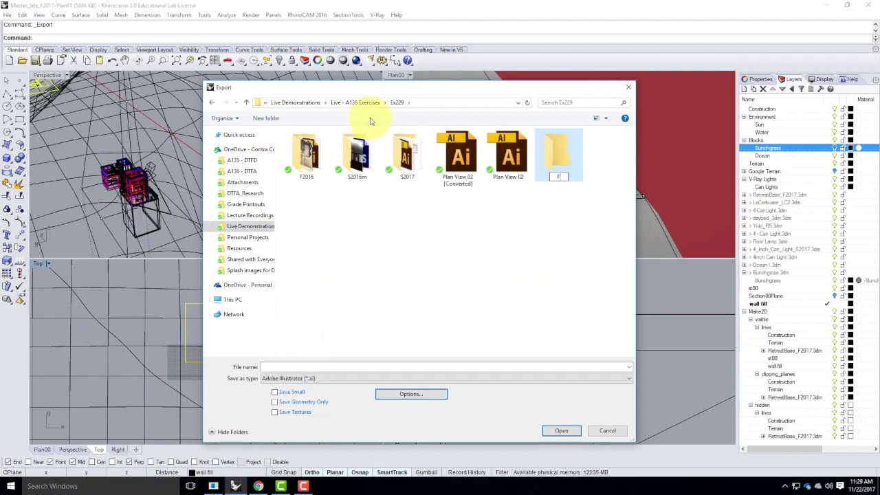
type("2017")
key("Return")
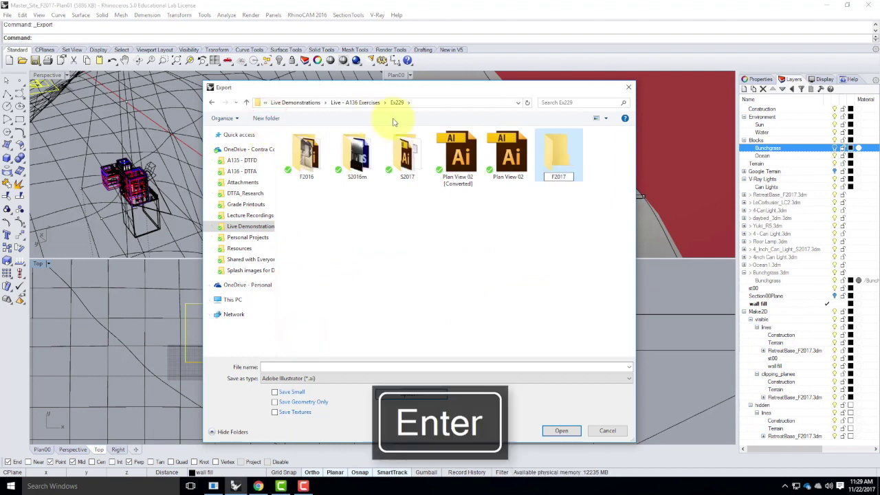
double_click(562, 160)
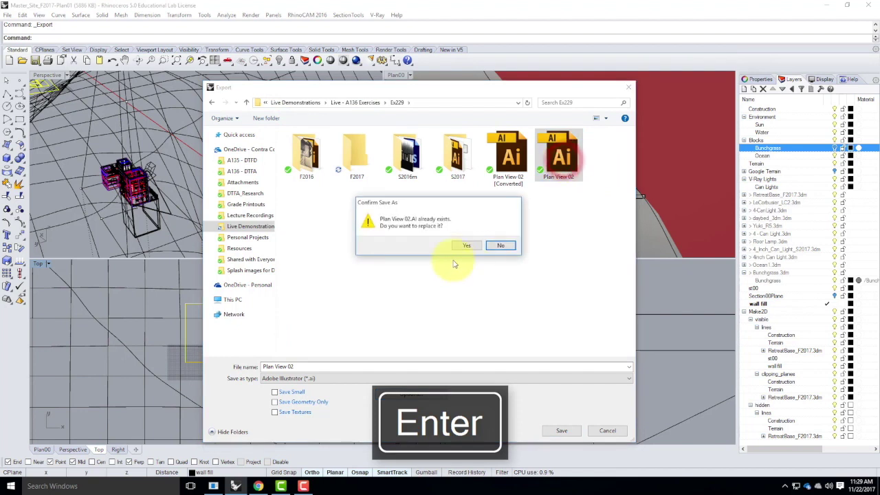
left_click(510, 247)
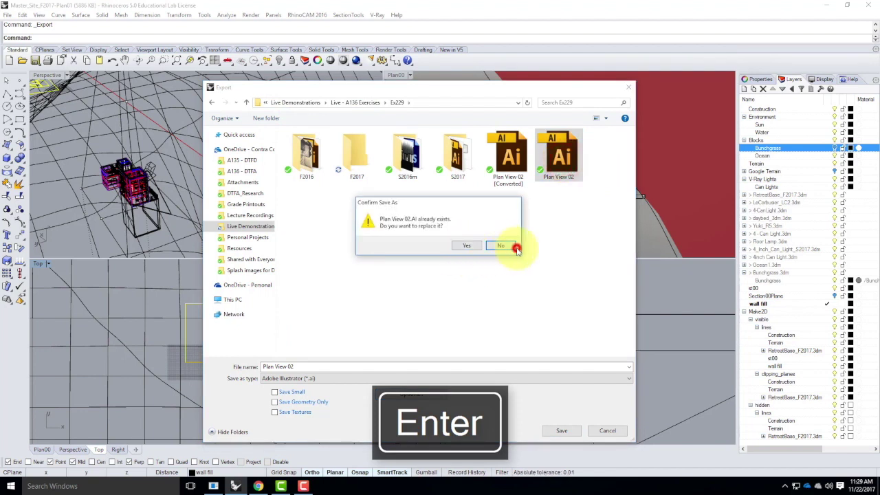
double_click(356, 154)
Step: Name the export Plan00_Lines and save it into F2017, confirming the scale
left_click(295, 367)
left_click(303, 367)
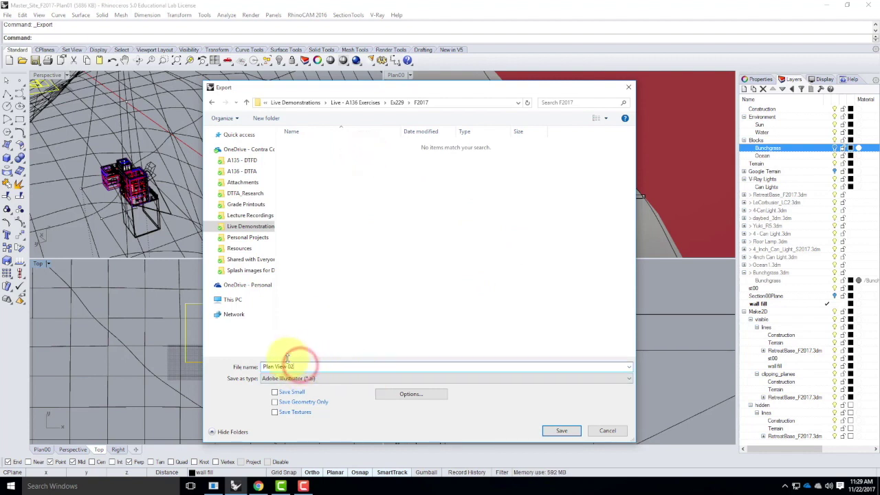
triple_click(270, 366)
type("Plan00_Lines")
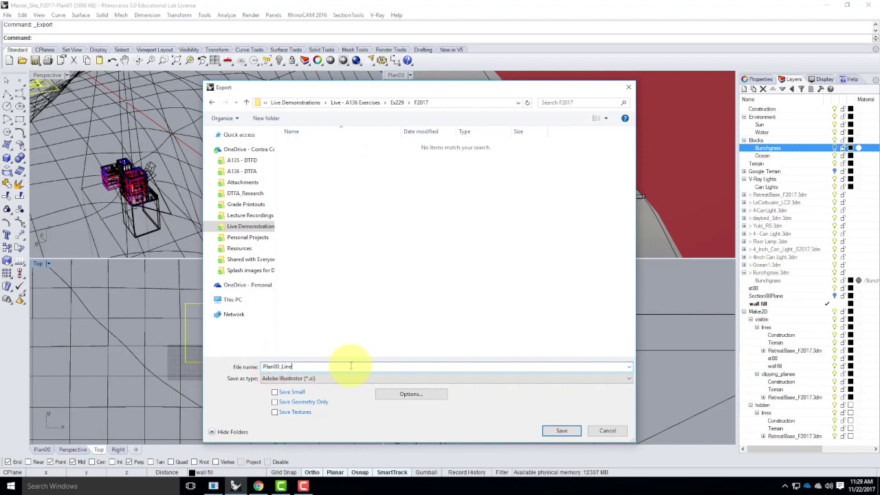
left_click(554, 430)
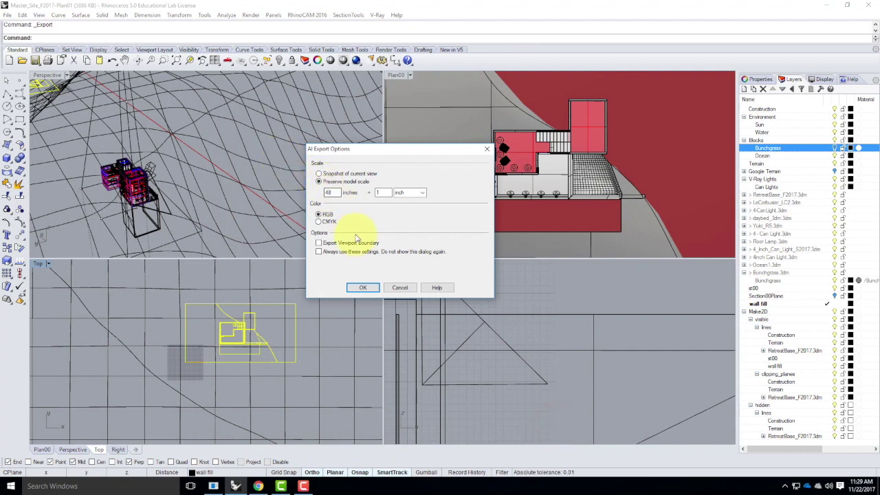
left_click(363, 288)
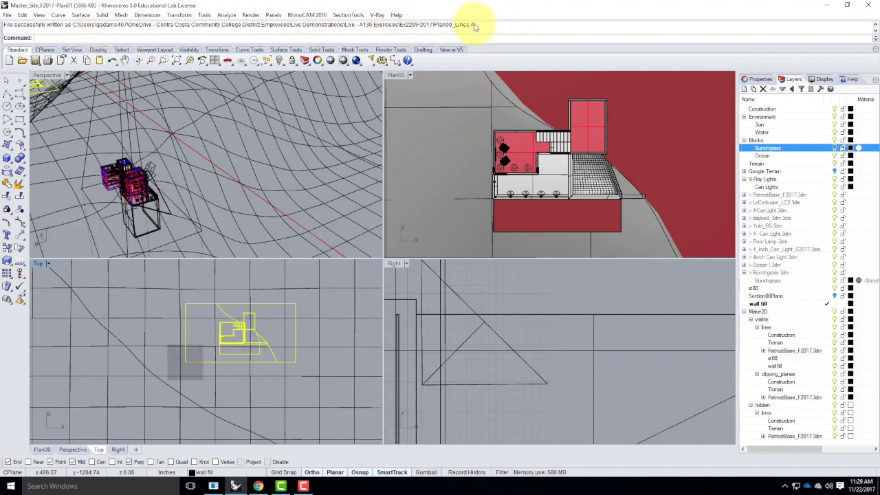
Step: Minimize Rhino and launch Adobe Illustrator CS6, dismissing the missing-disk error
left_click(829, 7)
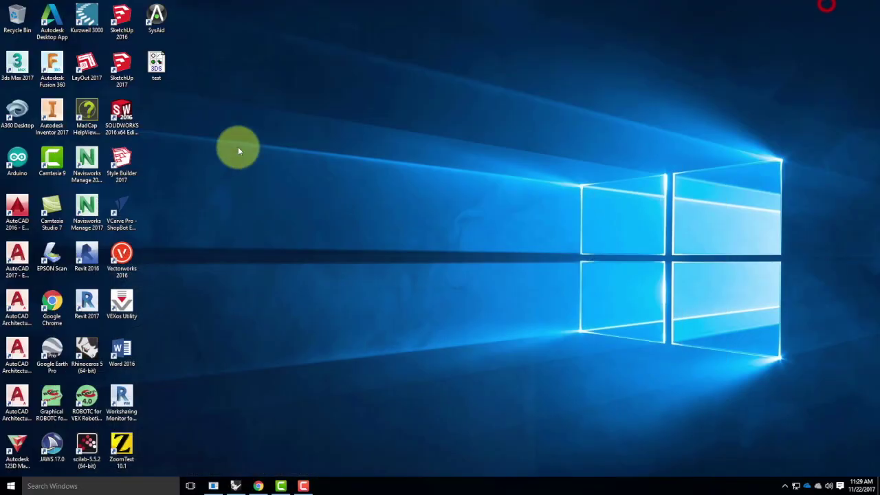
left_click(9, 489)
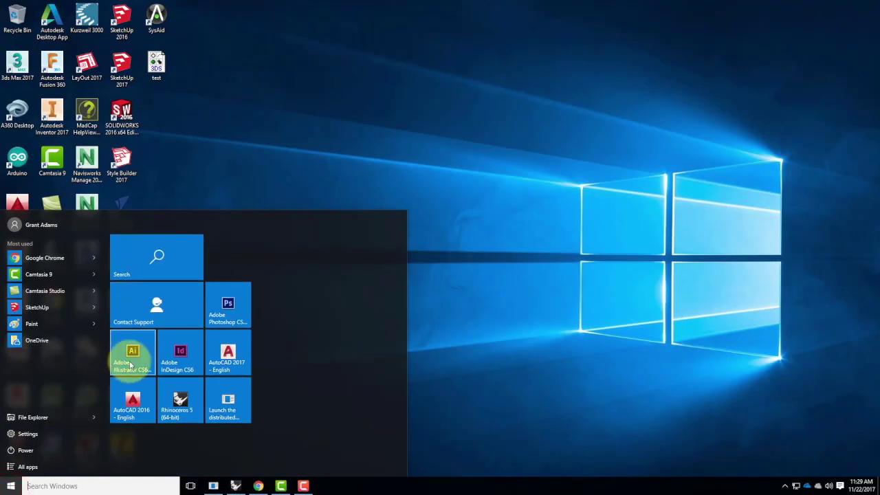
left_click(129, 361)
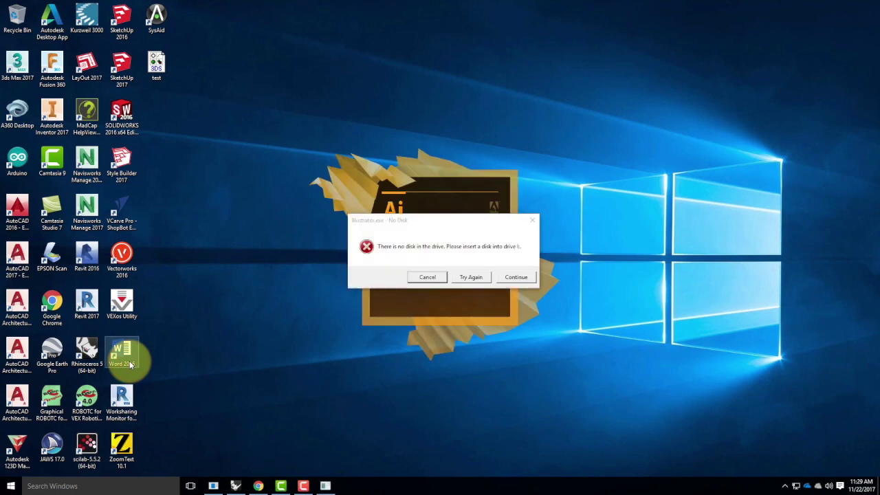
left_click(427, 278)
left_click(429, 277)
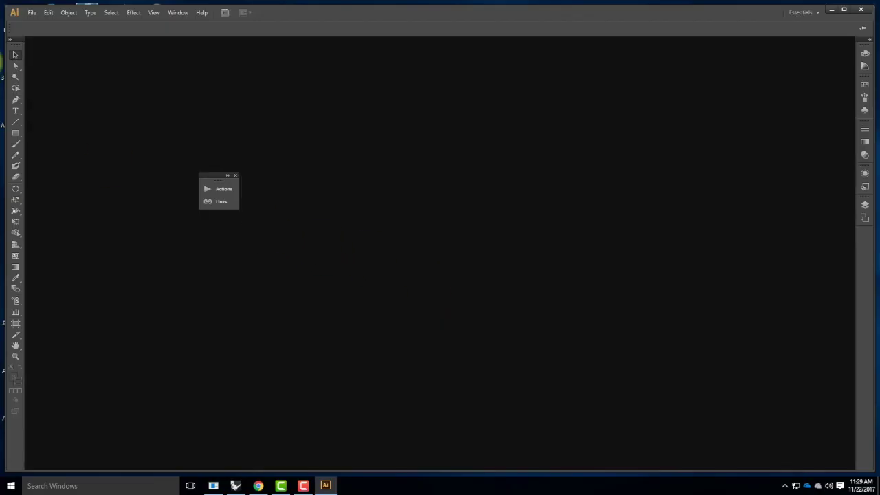
Step: In Illustrator's Open dialog, navigate to Ex229 > F2017 and select Plan00_Lines
left_click(35, 13)
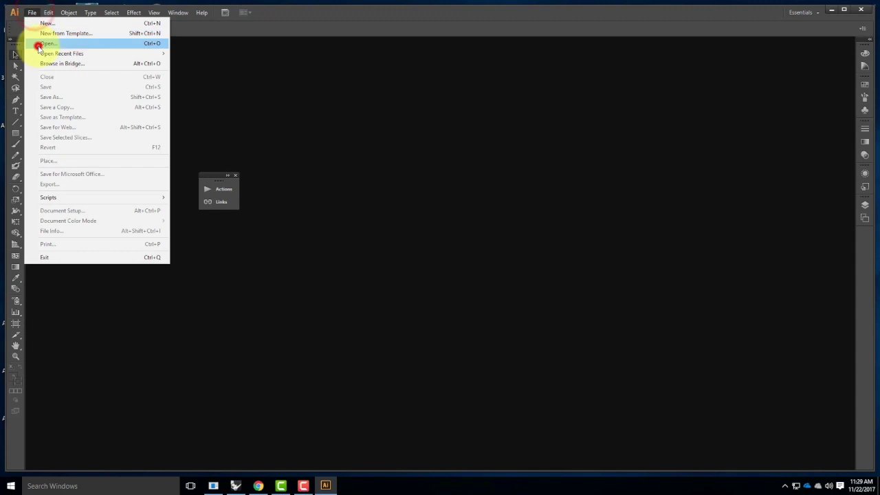
left_click(35, 44)
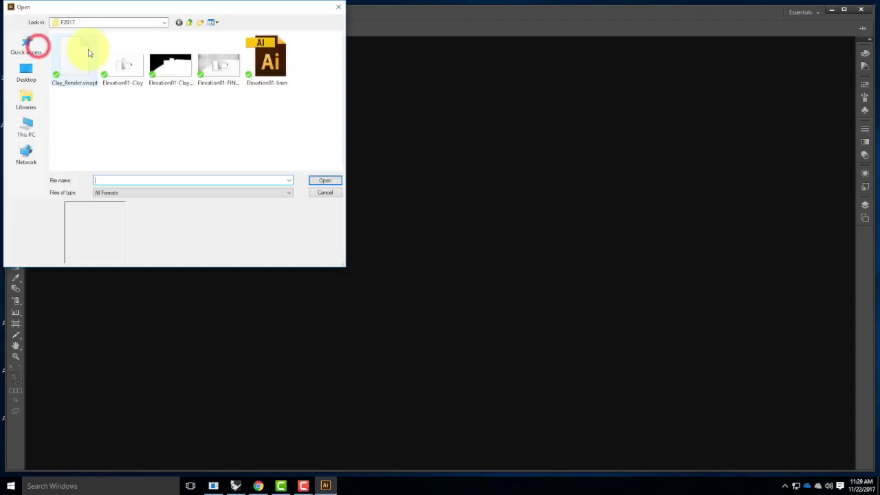
left_click(187, 22)
left_click(184, 22)
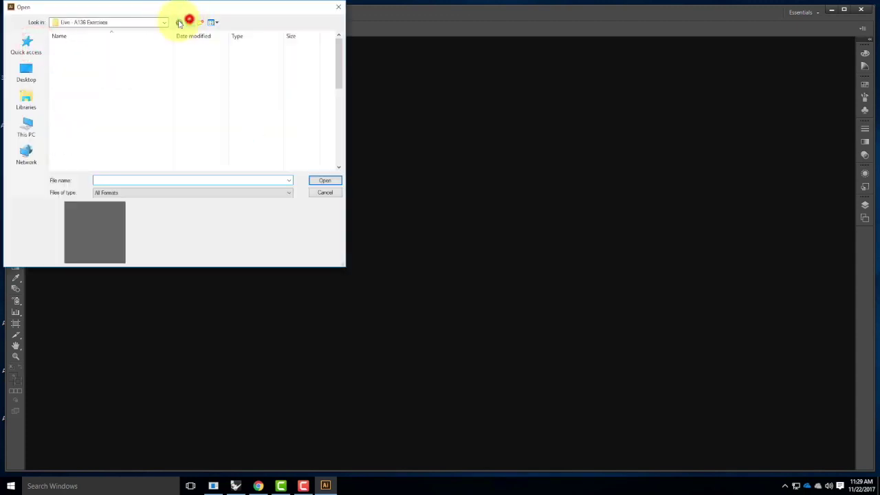
double_click(79, 165)
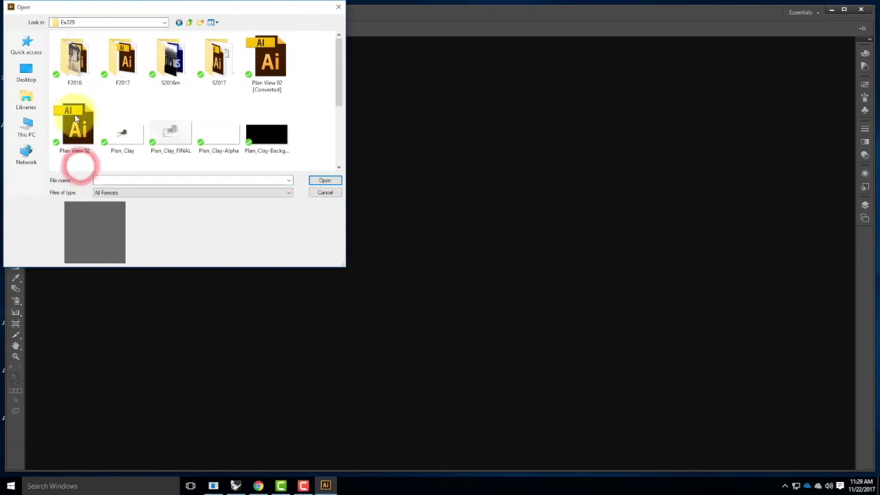
double_click(133, 65)
left_click(65, 46)
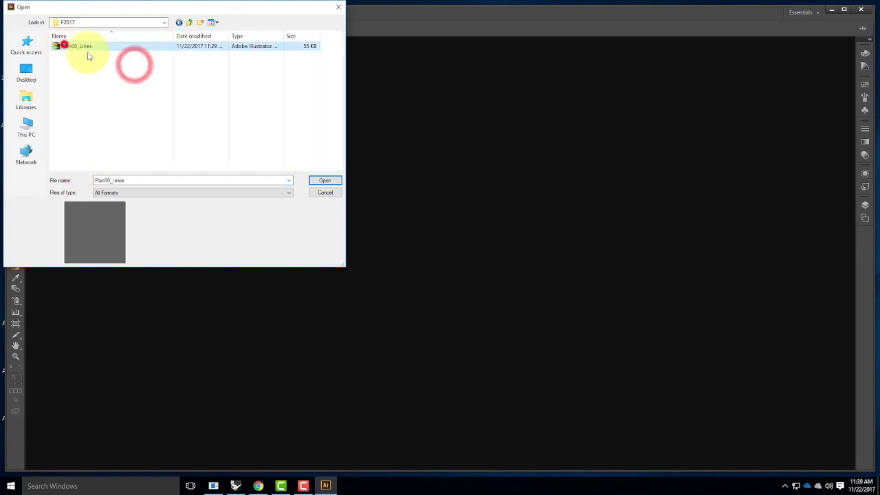
Step: Open Plan00_Lines, zoom out to 50% and pan to centre the plan
left_click(323, 181)
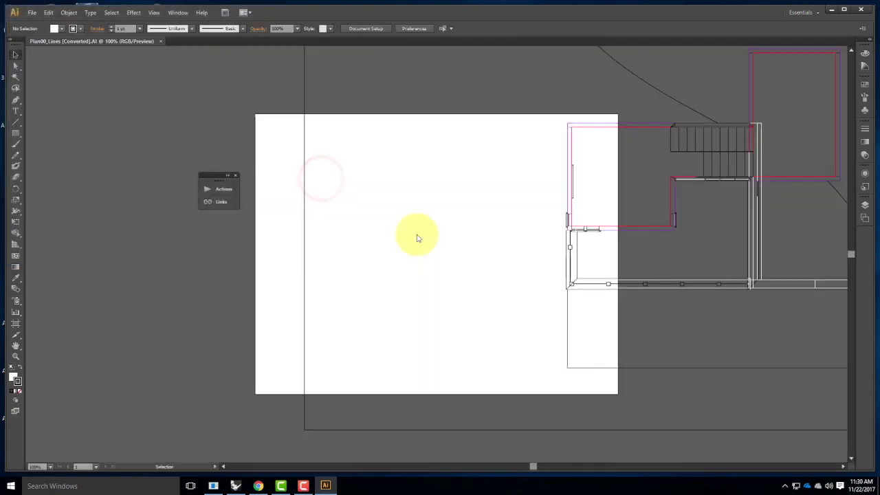
key("ctrl+minus")
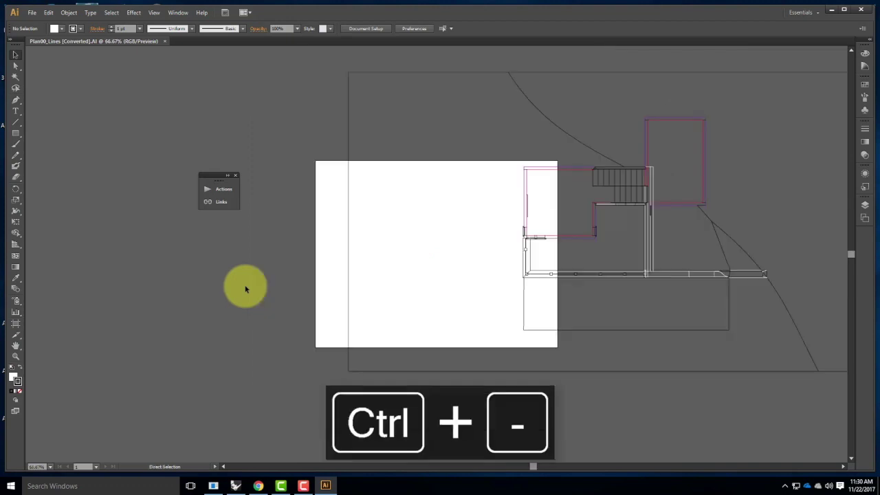
key("ctrl+minus")
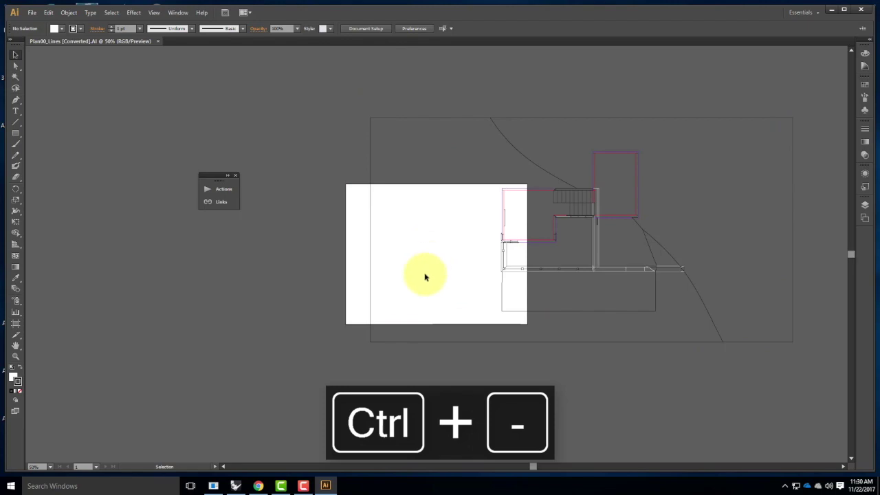
scroll(261, 239, "down", 1)
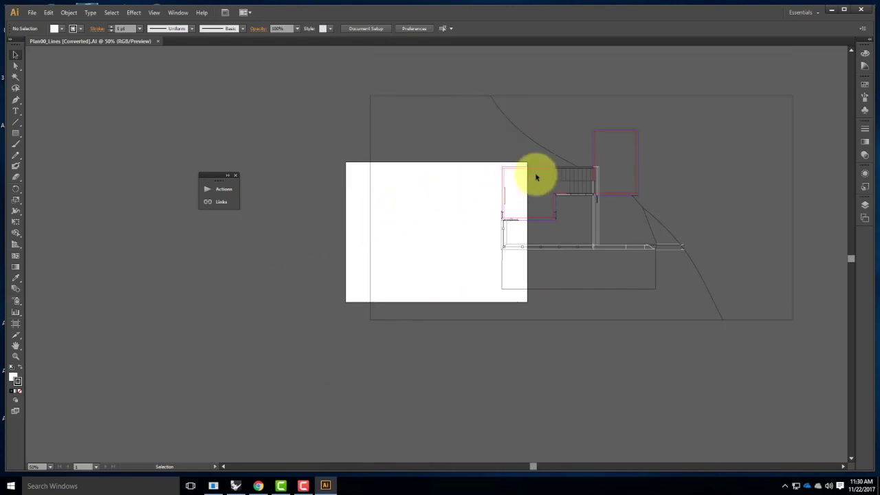
left_click_drag(543, 134, 410, 169)
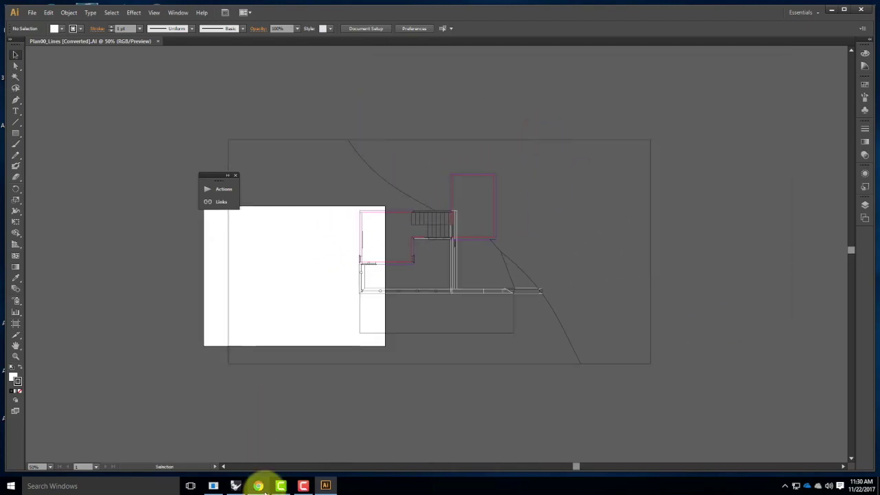
Step: Scroll the Chrome tutorial page back to the top and minimize the browser
left_click(258, 486)
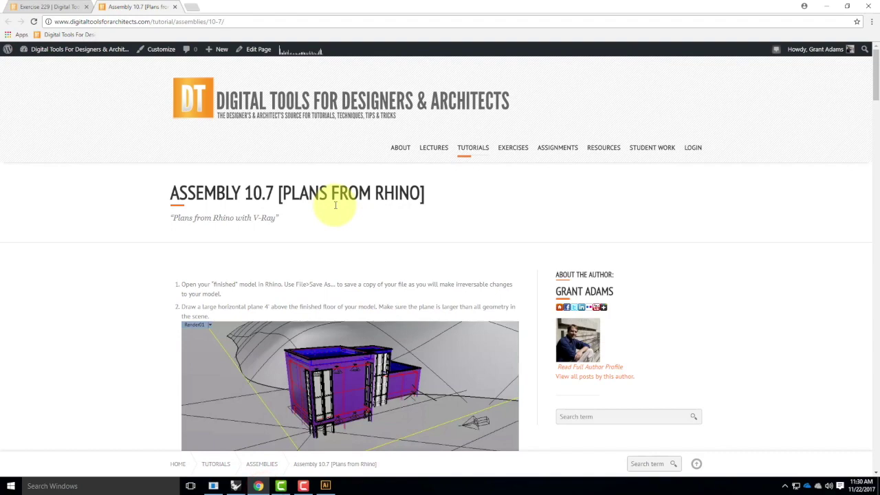
scroll(334, 205, "down", 15)
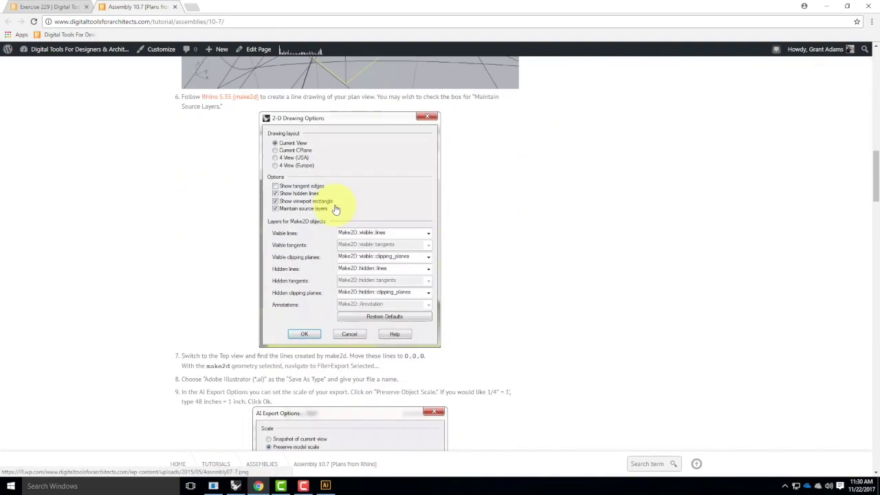
scroll(335, 209, "down", 15)
scroll(336, 209, "up", 10)
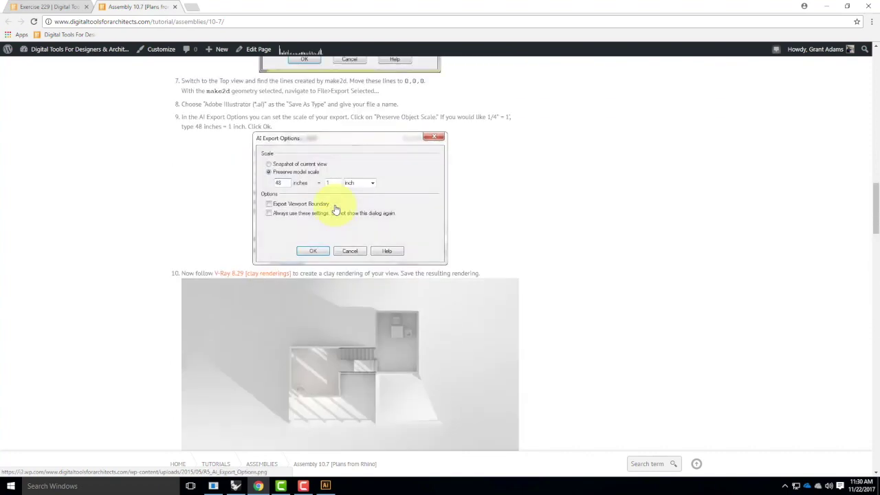
scroll(335, 209, "up", 15)
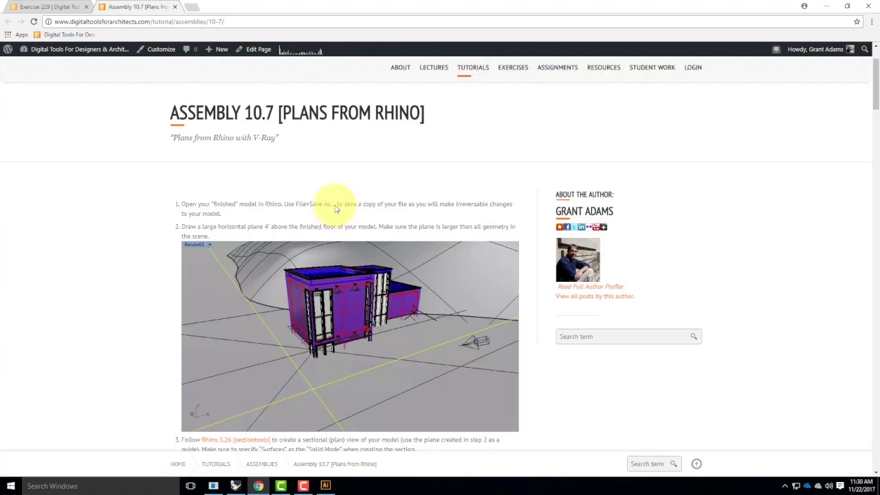
scroll(334, 208, "up", 3)
left_click(827, 6)
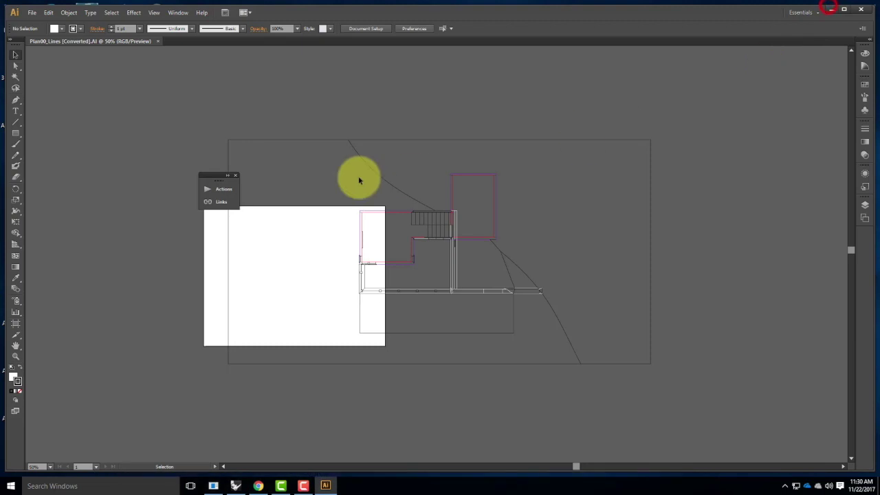
Step: Drag the artboard's left, top, right and bottom edges out to the plan's extents
left_click(15, 326)
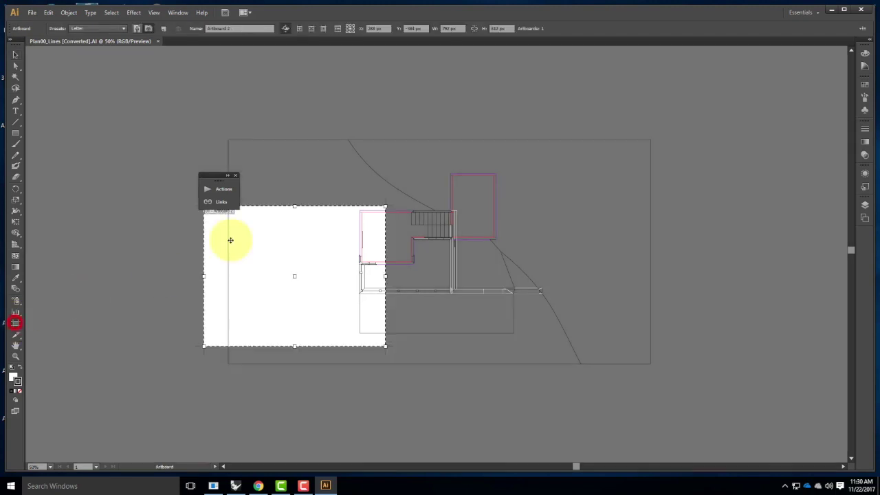
left_click_drag(204, 275, 227, 271)
left_click_drag(307, 205, 314, 139)
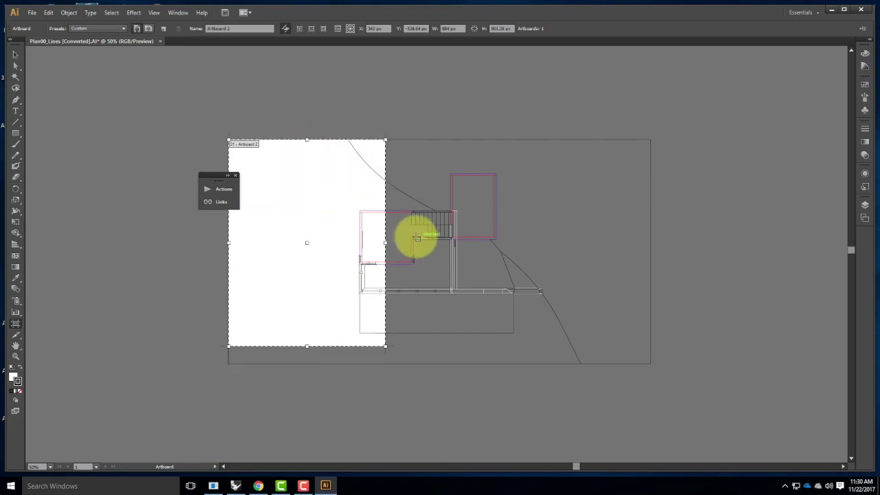
left_click_drag(385, 242, 651, 236)
left_click_drag(440, 347, 447, 371)
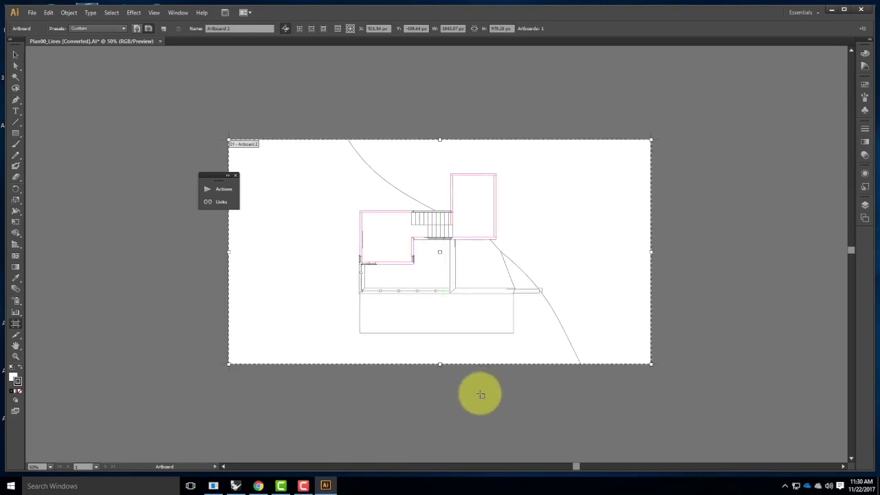
left_click(15, 54)
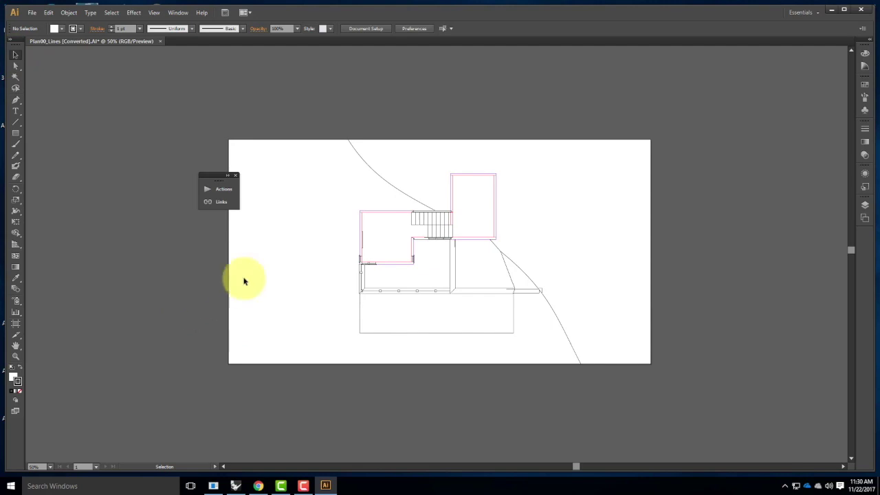
Step: Delete the bottom line and both vertical sides of the lower rectangle below the plan
key("ctrl+0")
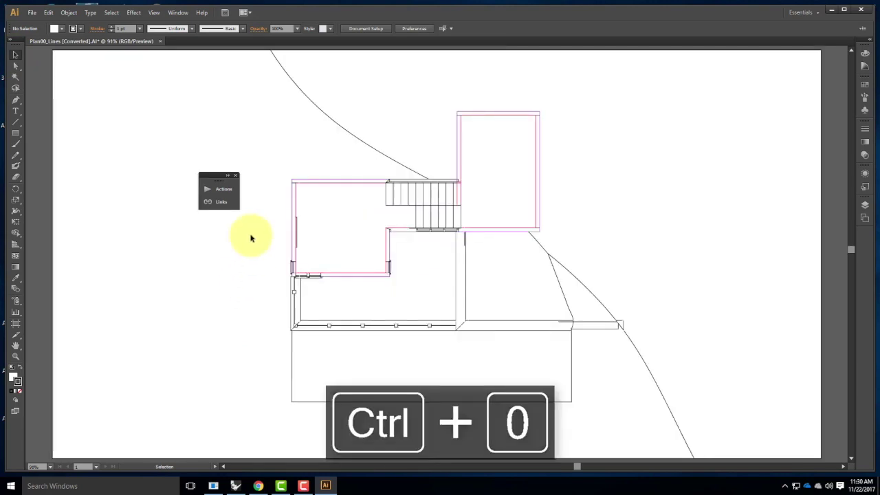
scroll(251, 236, "down", 1)
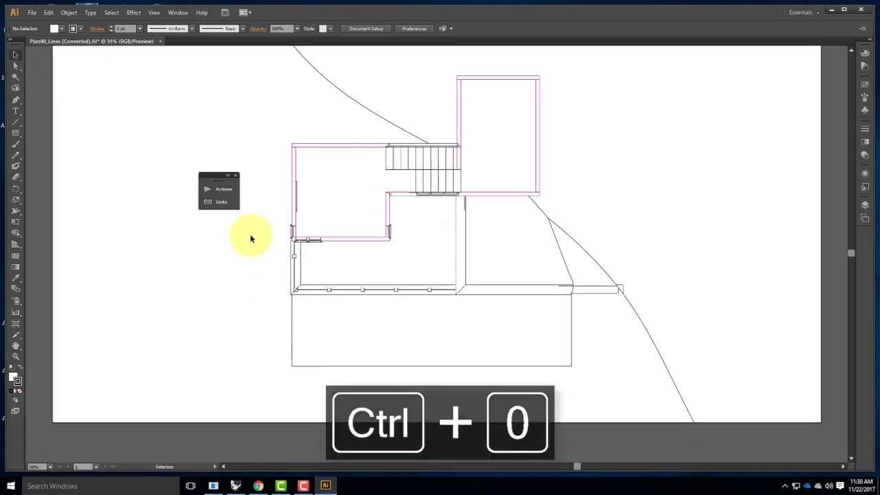
left_click(303, 367)
key("Delete")
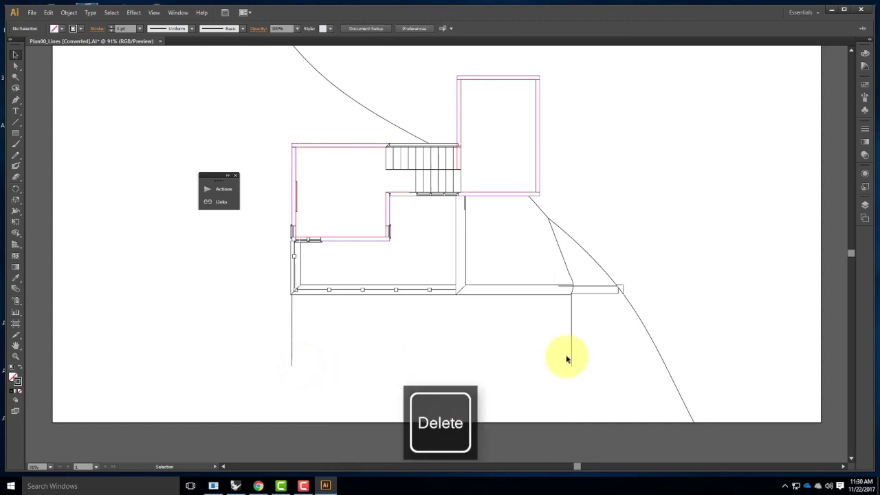
left_click(572, 334)
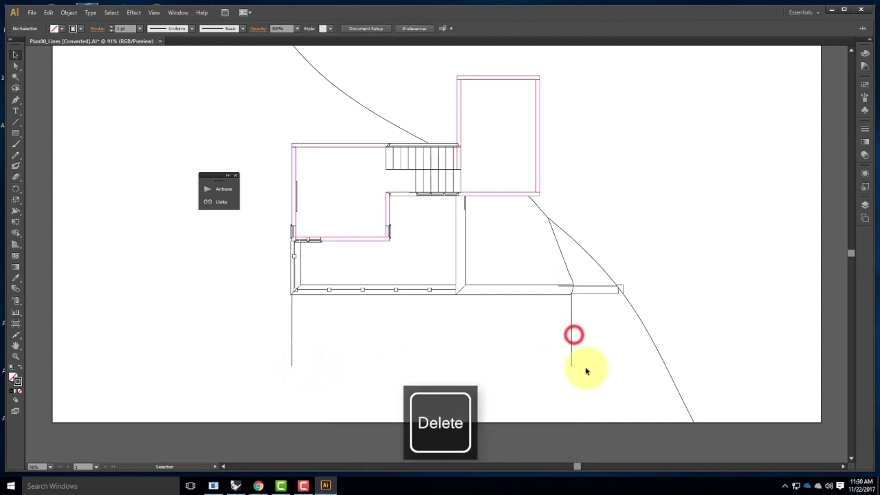
left_click(572, 334)
key("Delete")
left_click(293, 344)
key("Delete")
Step: Delete the diagonal line piece, the long curved line on the right, and a short leftover stroke
left_click(562, 250)
key("Delete")
left_click(579, 210)
left_click(552, 218)
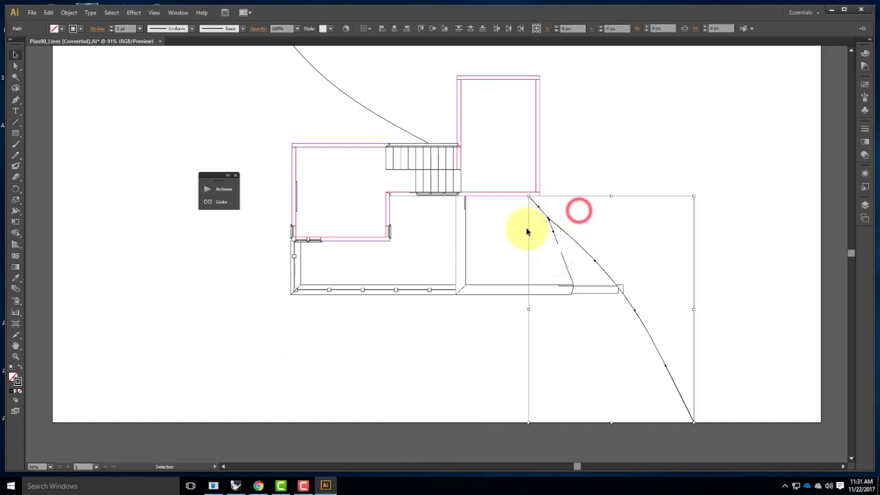
key("Delete")
left_click_drag(562, 255, 541, 265)
key("Delete")
Step: Remove leftover fragments at the bottom wall's right end, undoing one mistaken deletion
left_click_drag(588, 241, 558, 284)
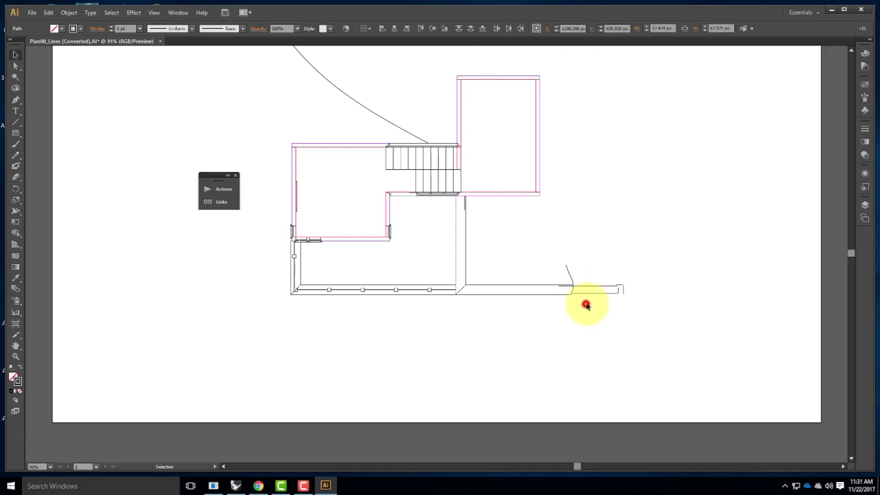
left_click(586, 305)
left_click(603, 288)
key("Delete")
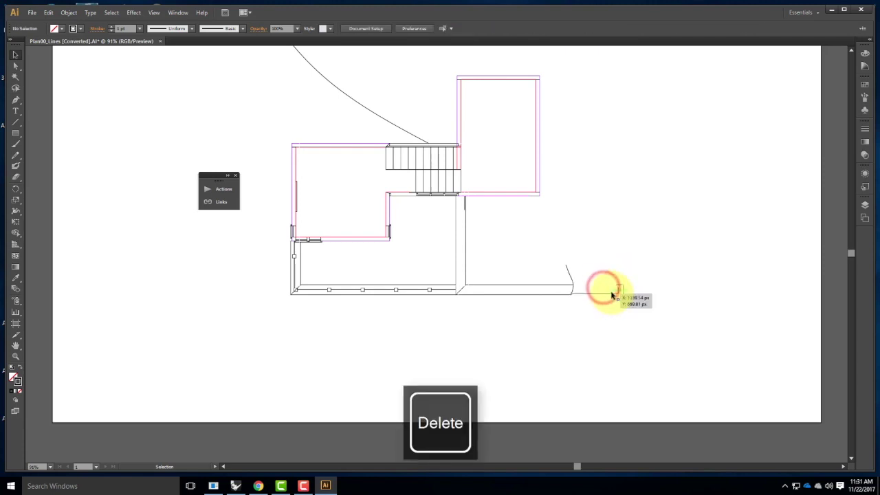
left_click_drag(609, 282, 632, 302)
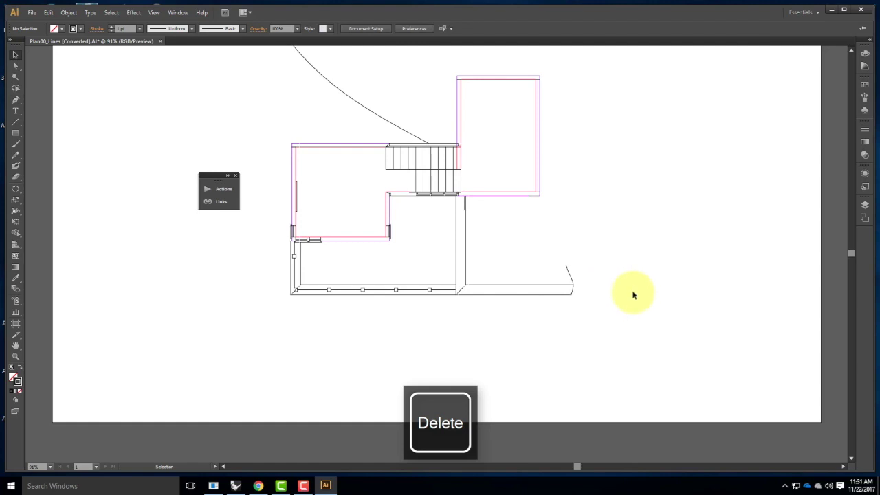
key("ctrl+z")
left_click(609, 268)
left_click_drag(640, 267, 576, 313)
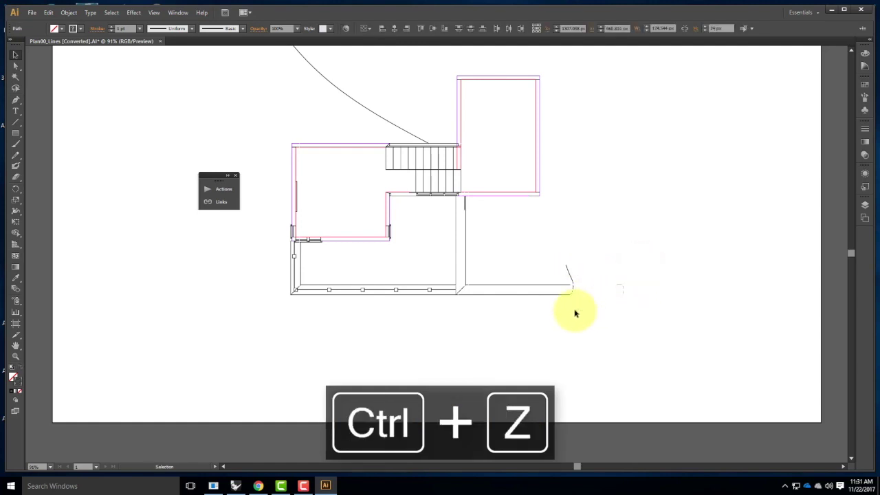
key("Delete")
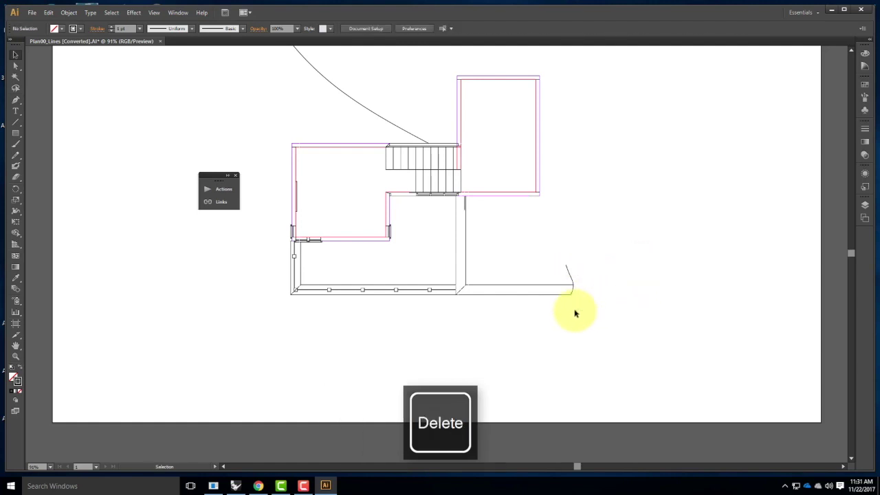
Step: Add two new layers in the Layers panel, naming the newest one Hidden
left_click(865, 205)
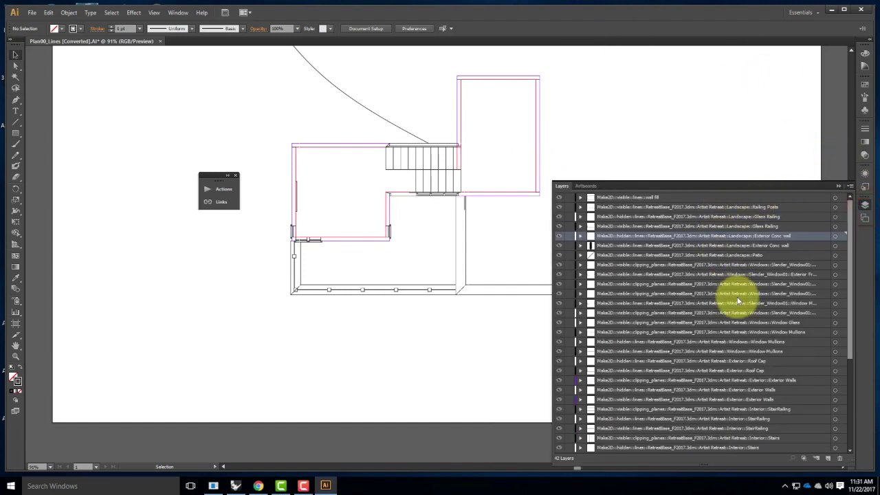
scroll(738, 301, "down", 5)
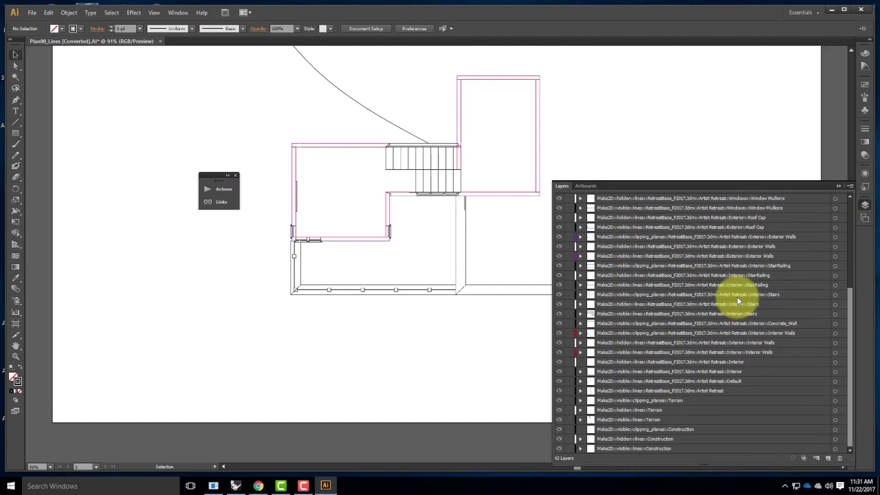
scroll(738, 297, "up", 5)
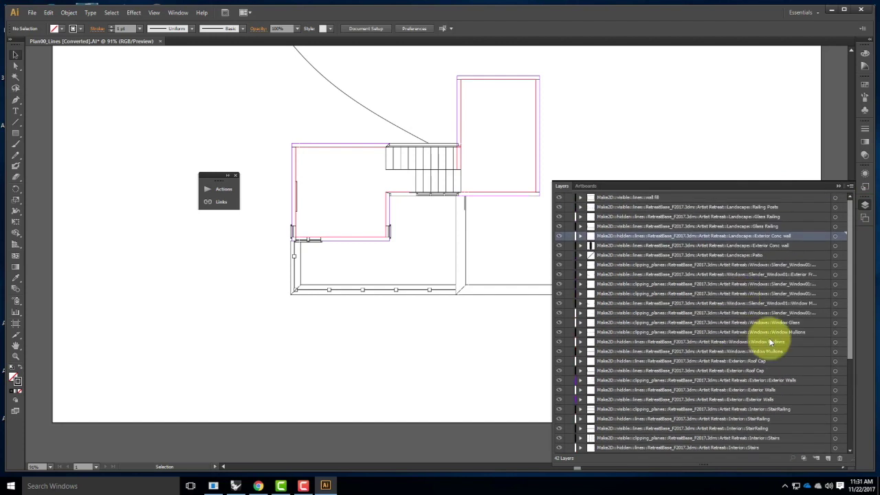
left_click(827, 458)
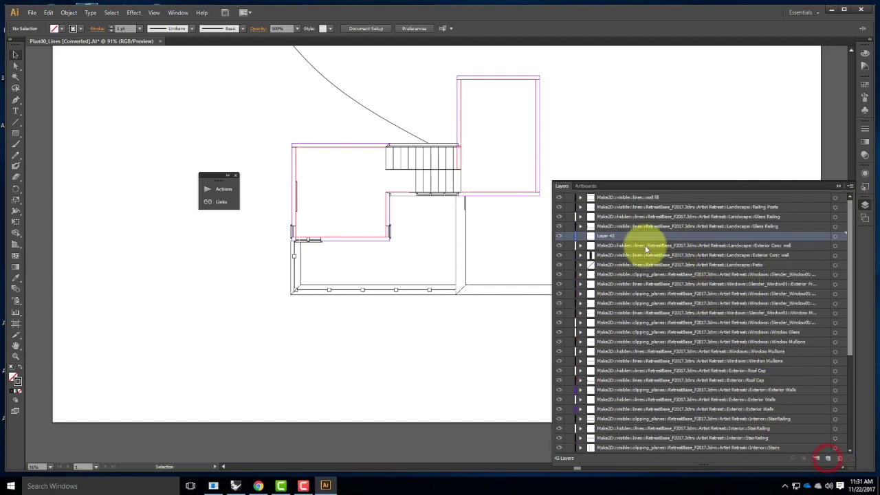
double_click(611, 234)
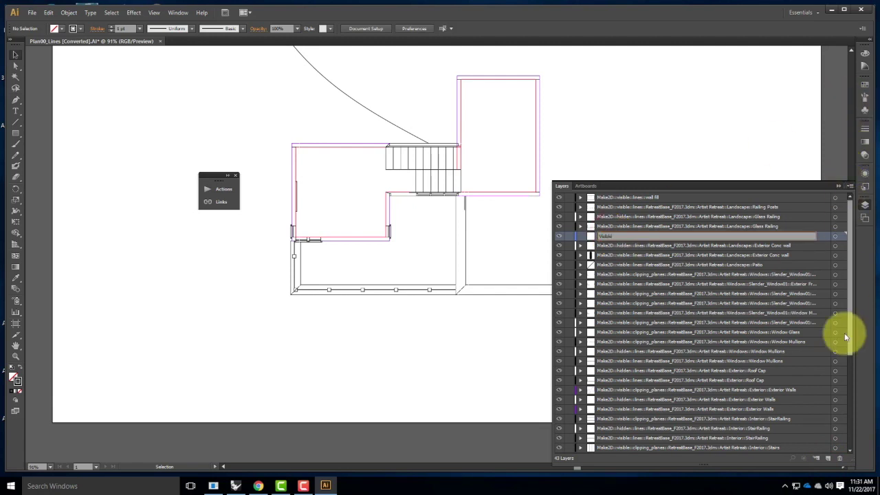
left_click(830, 460)
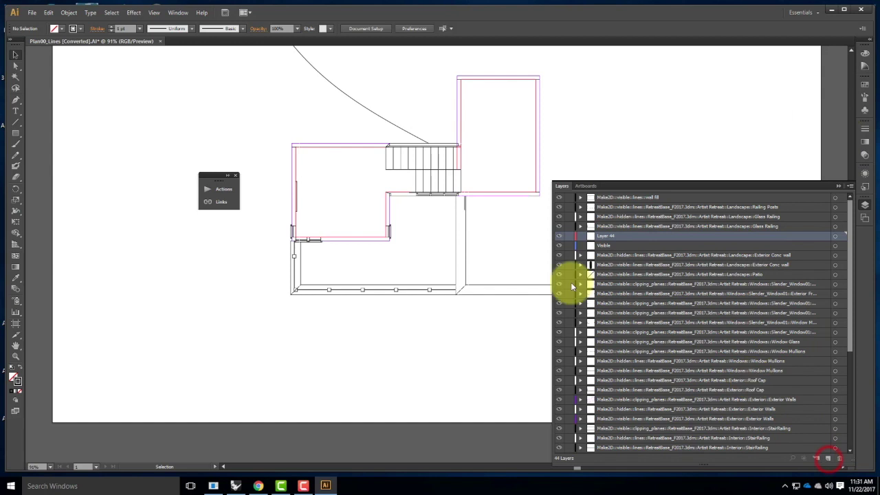
left_click(606, 236)
double_click(607, 236)
type("Hidden")
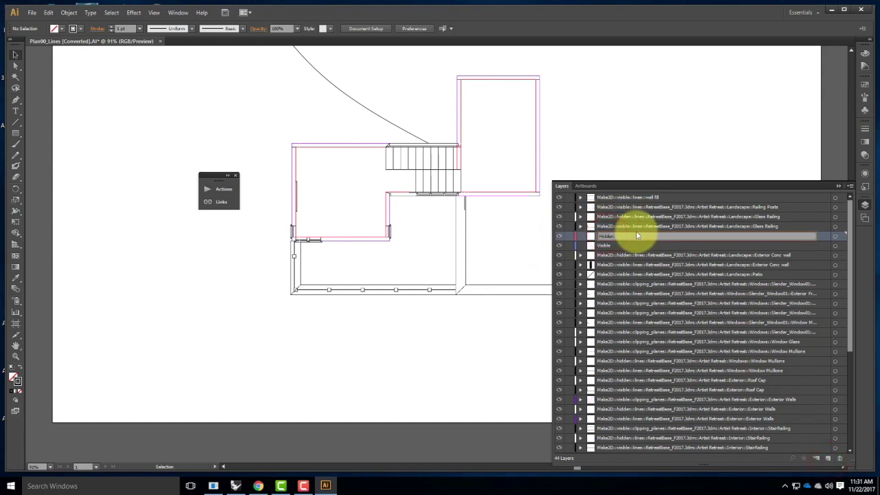
key("Return")
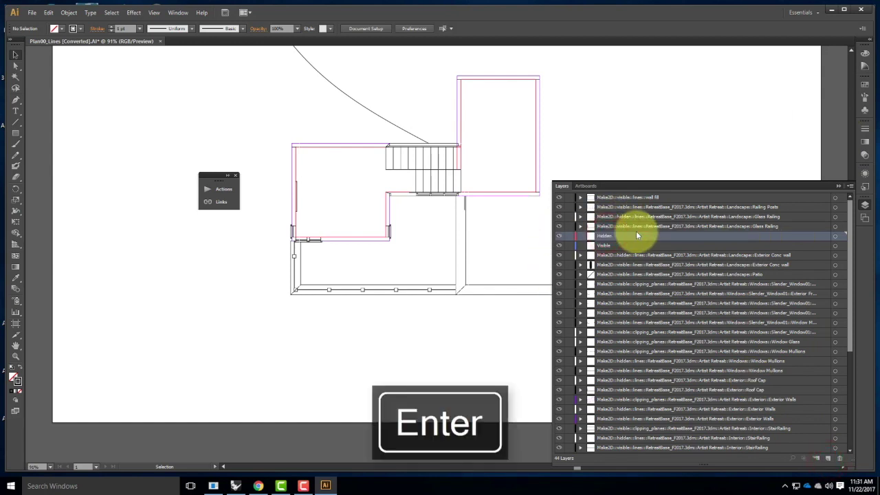
Step: Select the railing, wall, Patio, window, mullion, Roof Cap and StairRailing layers together
left_click(624, 198)
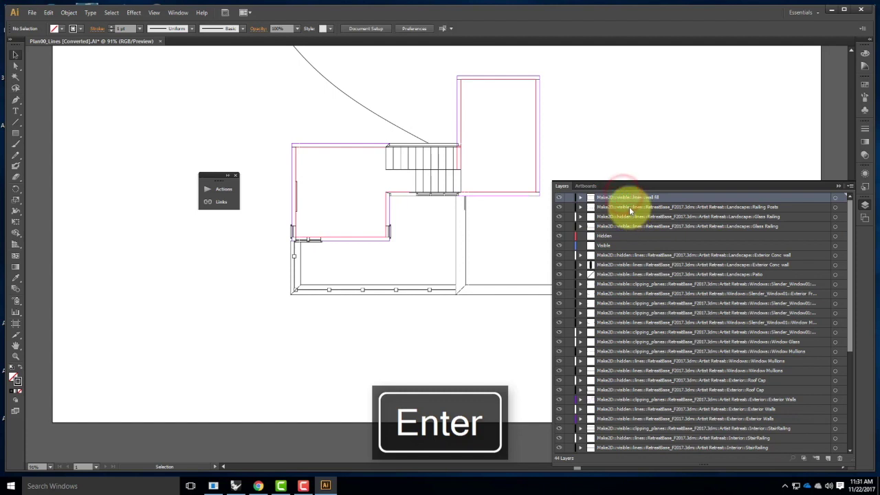
left_click(630, 206)
left_click(628, 226, "ctrl")
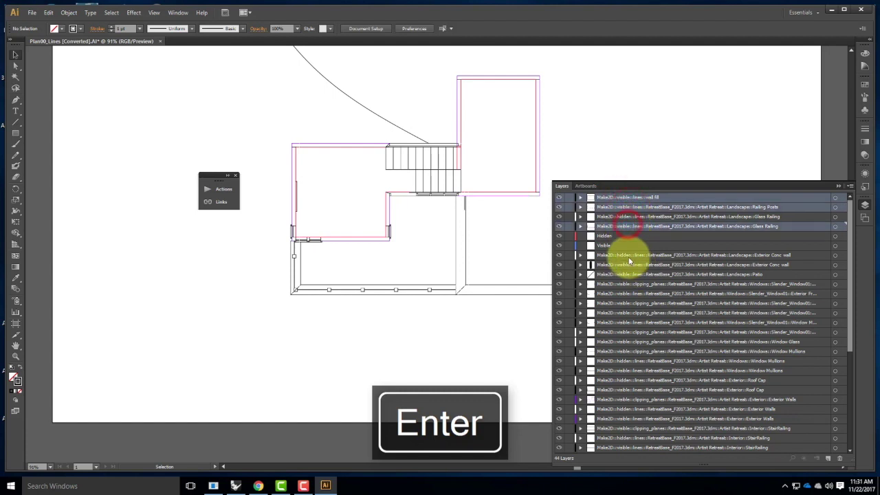
left_click(628, 264, "ctrl")
left_click(626, 274, "ctrl")
left_click(626, 283, "ctrl")
left_click(626, 293, "ctrl")
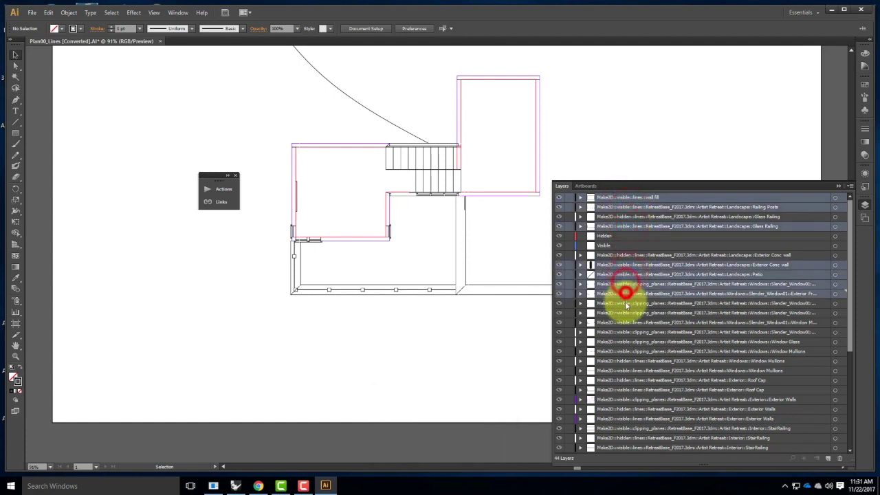
left_click(625, 303, "ctrl")
left_click(626, 312, "ctrl")
left_click(626, 322, "ctrl")
left_click(626, 331, "ctrl")
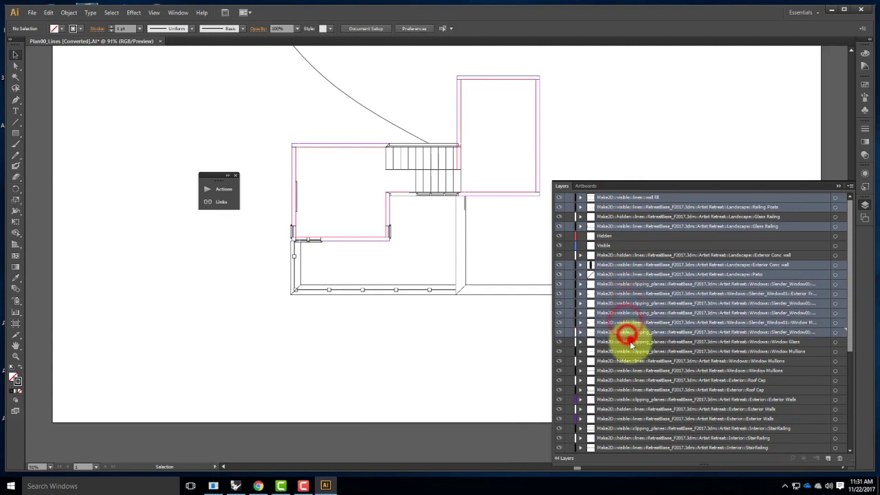
left_click(628, 341, "ctrl")
left_click(630, 351, "ctrl")
left_click(631, 361, "ctrl")
left_click(632, 370, "ctrl")
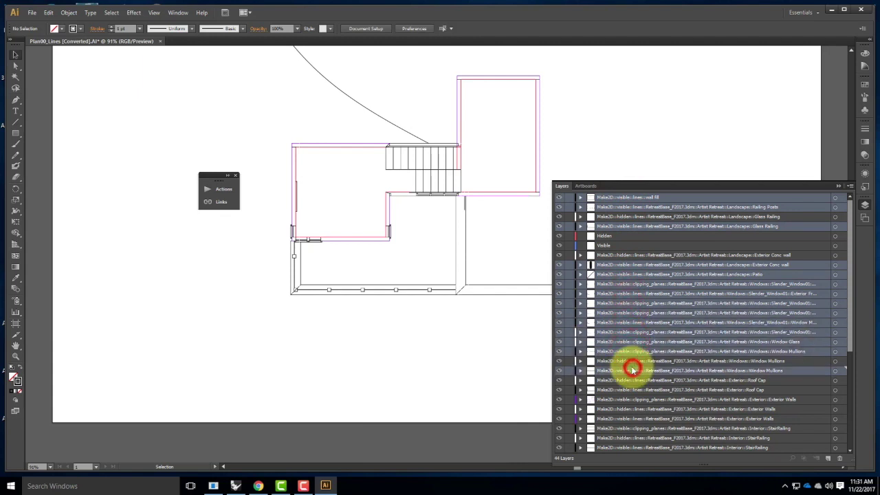
left_click(631, 380, "ctrl")
left_click(629, 390, "ctrl")
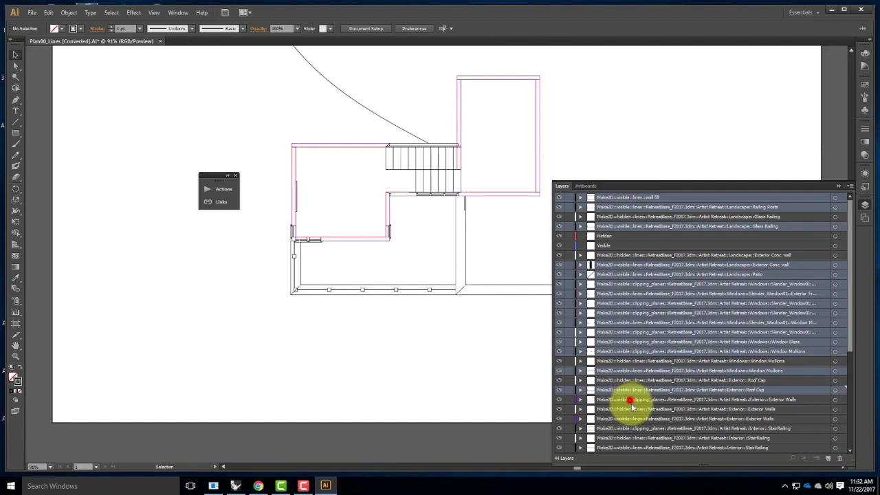
left_click(630, 399, "ctrl")
left_click(630, 409, "ctrl")
left_click(632, 418, "ctrl")
left_click(634, 428, "ctrl")
left_click(637, 447, "ctrl")
Step: Add the Interior Stairs, wall, Interior, Default, Artist Retreat, Terrain and Construction layers to the selection
scroll(654, 406, "down", 4)
scroll(655, 399, "down", 2)
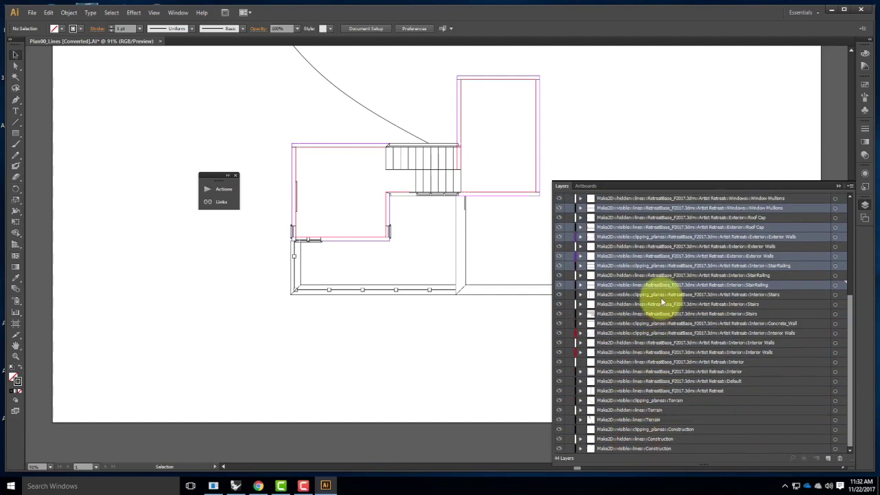
left_click(631, 296, "ctrl")
left_click(632, 313, "ctrl")
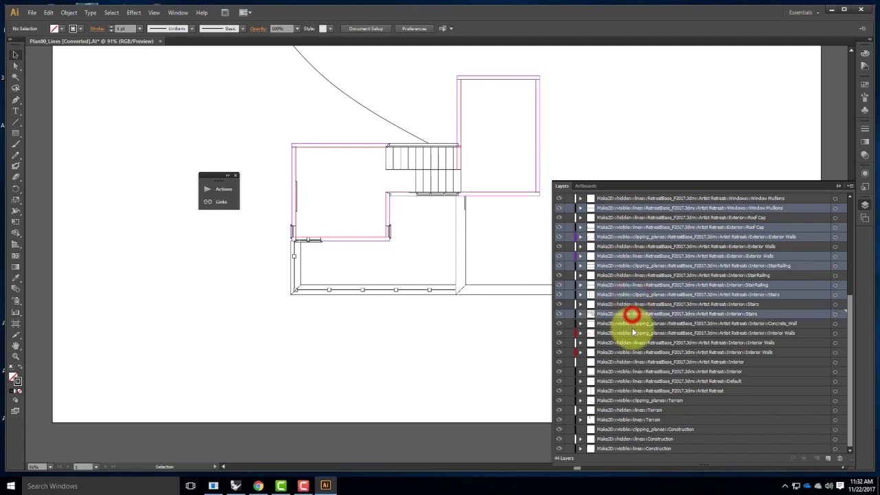
left_click(631, 323, "ctrl")
left_click(631, 333, "ctrl")
left_click(631, 352, "ctrl")
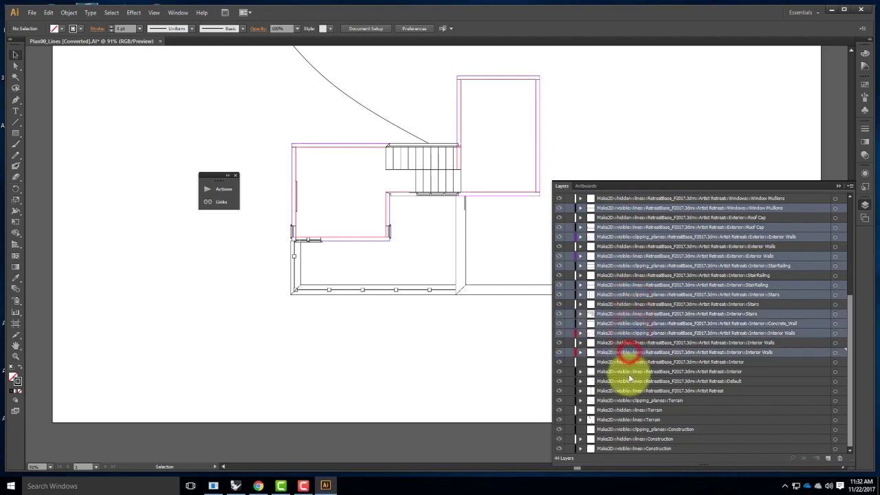
left_click(627, 371, "ctrl")
left_click(628, 381, "ctrl")
left_click(630, 391, "ctrl")
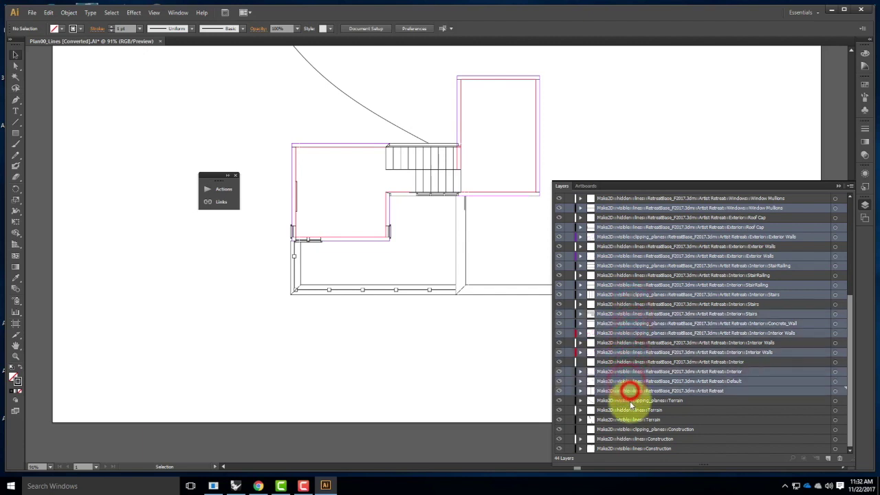
left_click(629, 401, "ctrl")
left_click(630, 419, "ctrl")
left_click(629, 429, "ctrl")
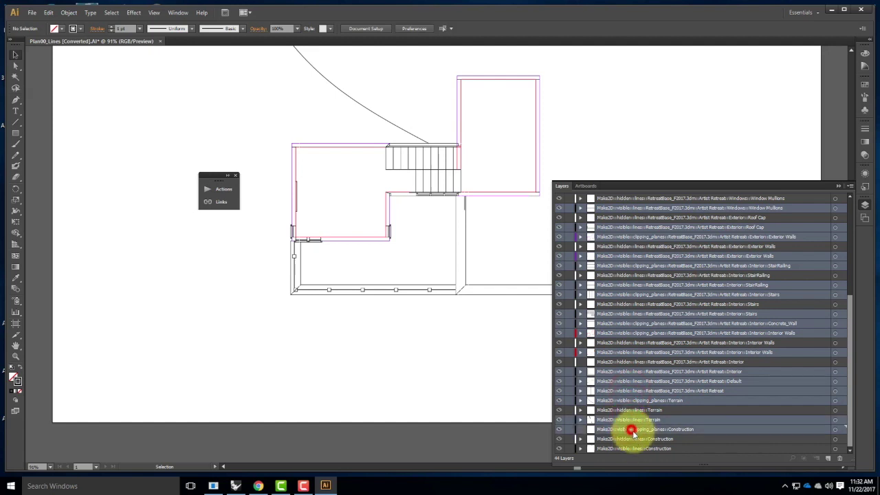
left_click(632, 449, "ctrl")
scroll(646, 350, "up", 5)
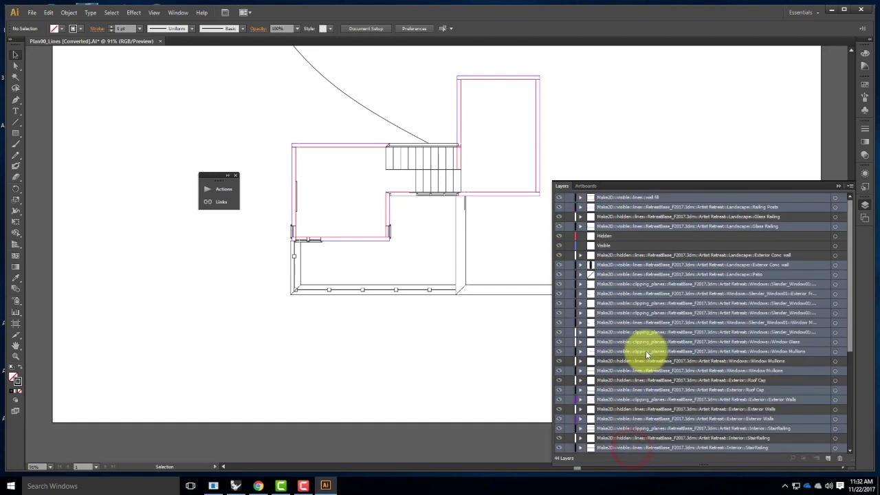
Step: Move the selected layers into Visible, then select the eleven hidden-line layers
left_click_drag(608, 235, 603, 242)
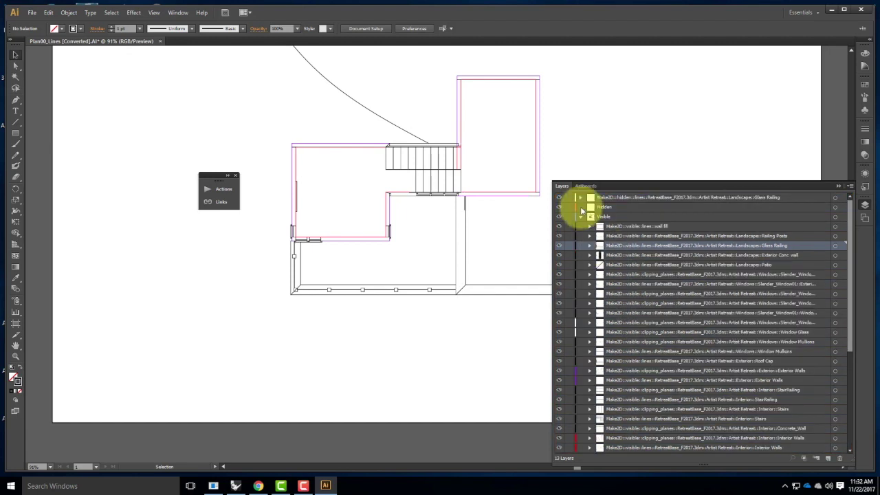
left_click(580, 217)
left_click(623, 197)
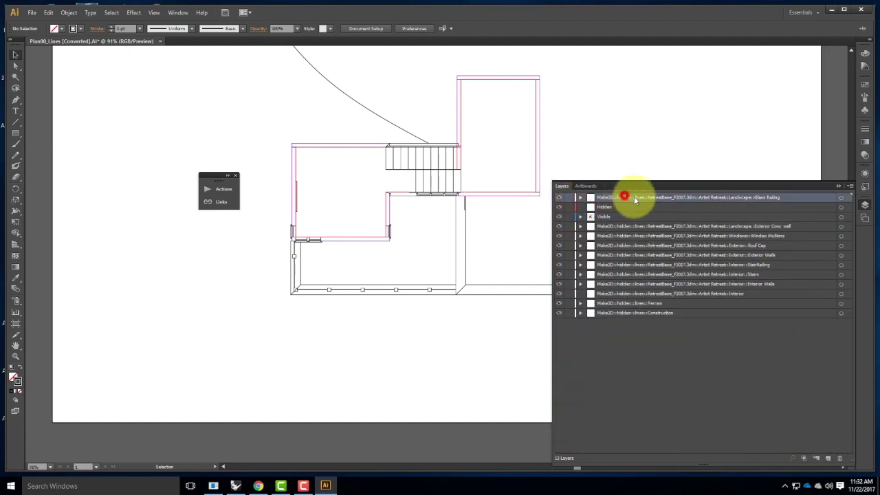
left_click(612, 226, "ctrl")
left_click(613, 236, "ctrl")
left_click(614, 245, "ctrl")
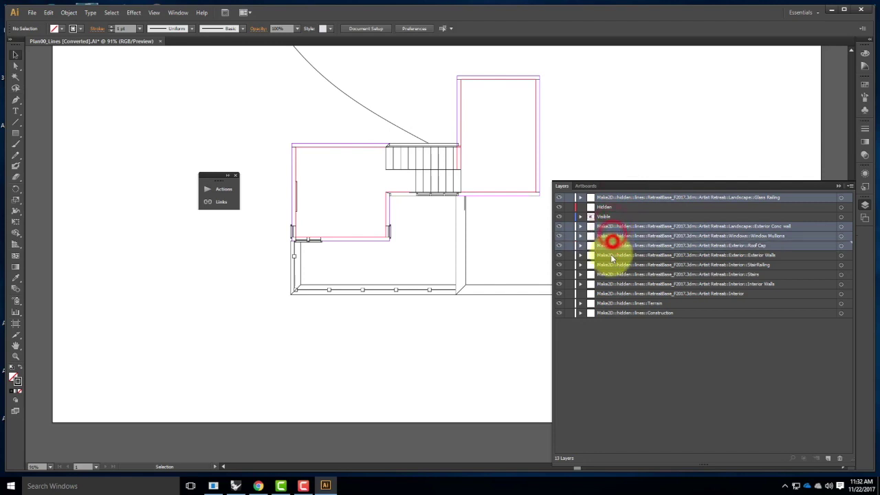
left_click(615, 256, "ctrl")
left_click(617, 265, "ctrl")
left_click(618, 275, "ctrl")
left_click(619, 284, "ctrl")
left_click(619, 294, "ctrl")
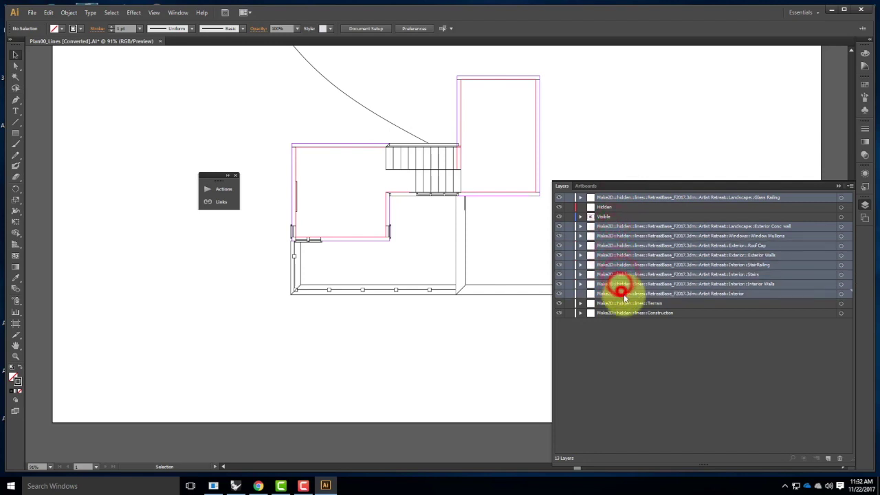
left_click(623, 303, "ctrl")
left_click(625, 313, "ctrl")
Step: Move the hidden-line layers into Hidden, place it below Visible, and select its artwork
mouse_move(607, 226)
left_mouse_down()
mouse_move(600, 206)
mouse_move(617, 197)
mouse_move(612, 217)
left_mouse_up()
left_click(580, 198)
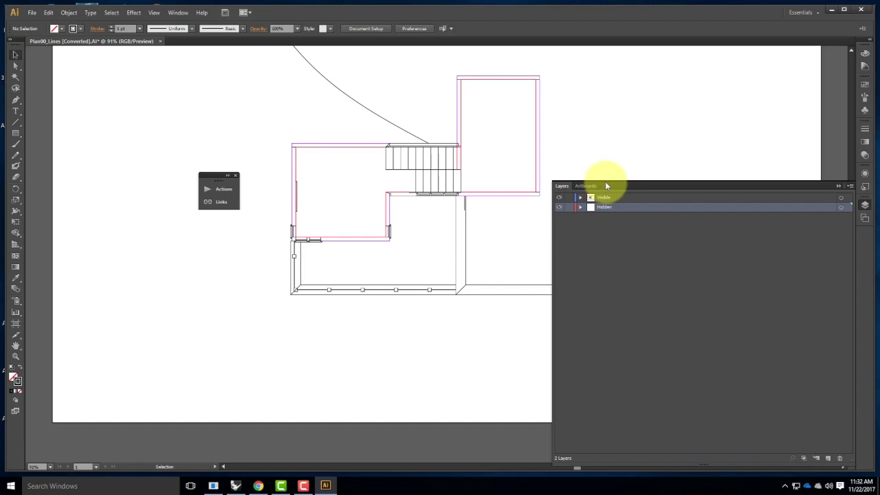
left_click(848, 208)
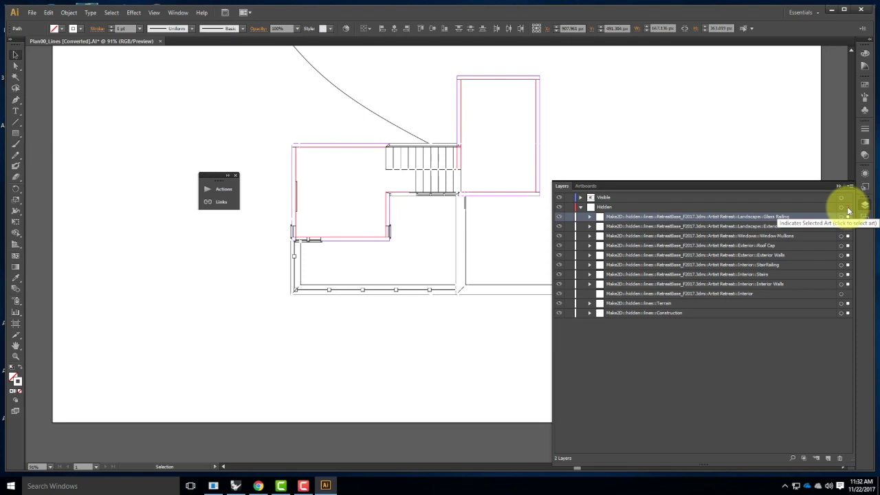
Step: Set the hidden lines' stroke colour to dark gray #494949
double_click(19, 382)
left_click_drag(318, 253, 310, 266)
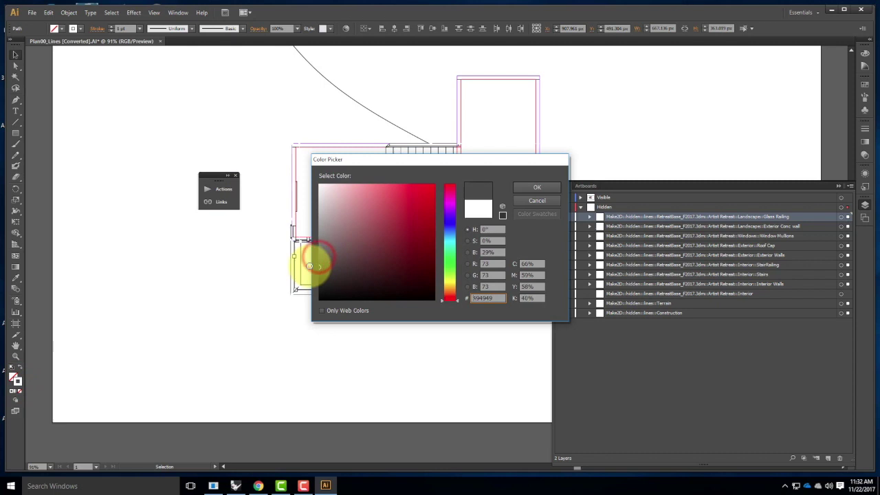
left_click(524, 188)
Step: Give the hidden lines a 0.25 pt dashed stroke with 2 pt dashes and 1 pt gaps
left_click(838, 187)
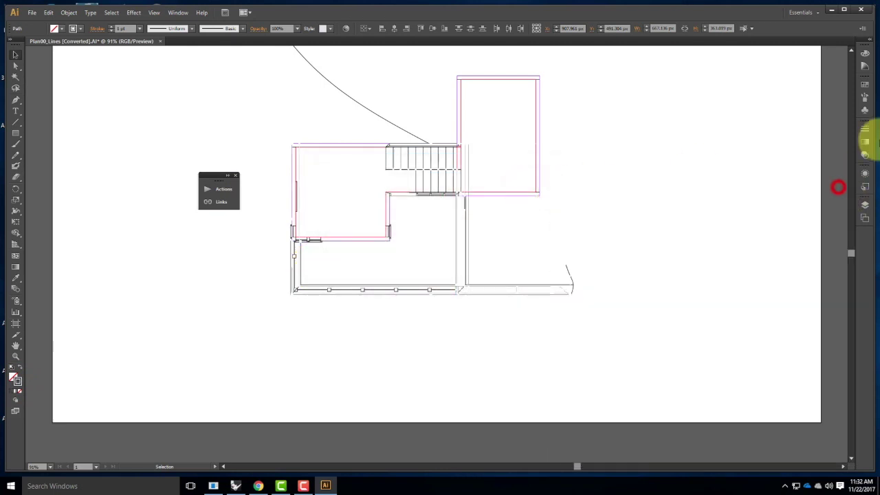
left_click(865, 130)
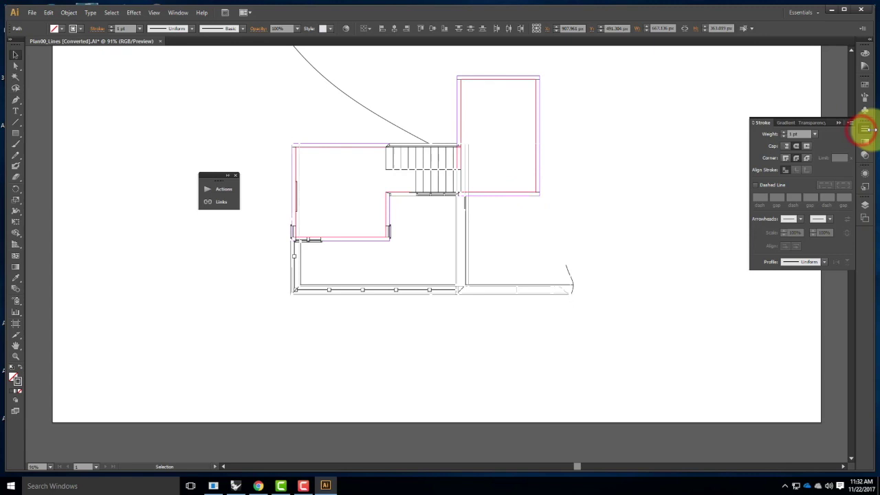
left_click(850, 126)
left_click(819, 126)
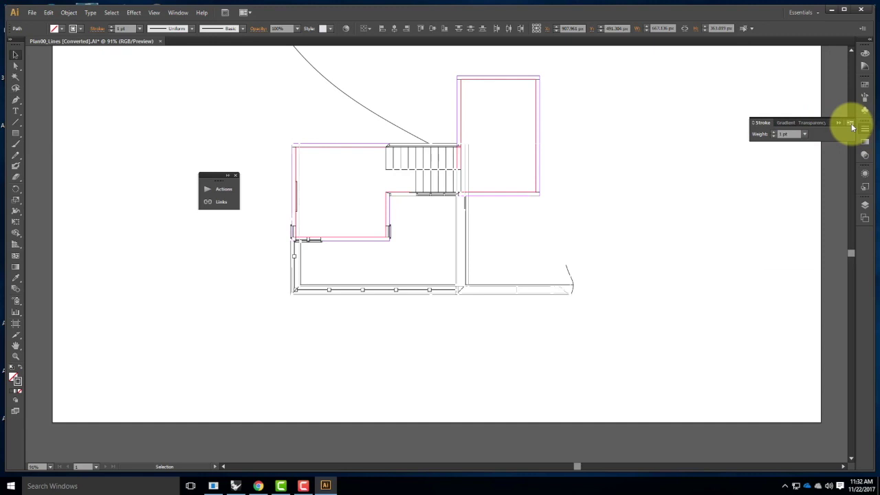
left_click(851, 125)
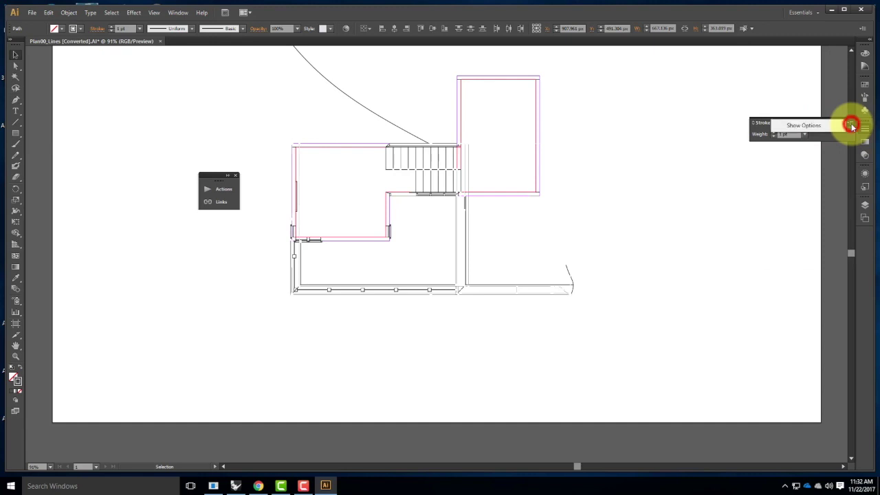
left_click(825, 128)
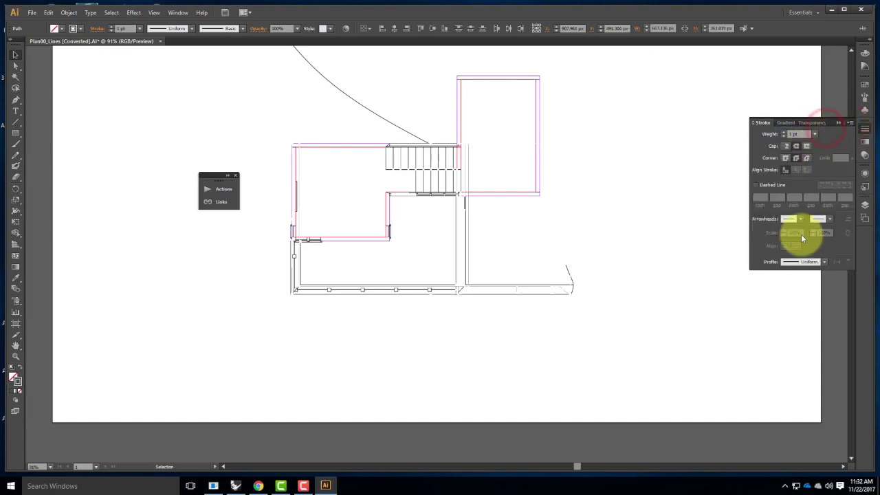
left_click(806, 133)
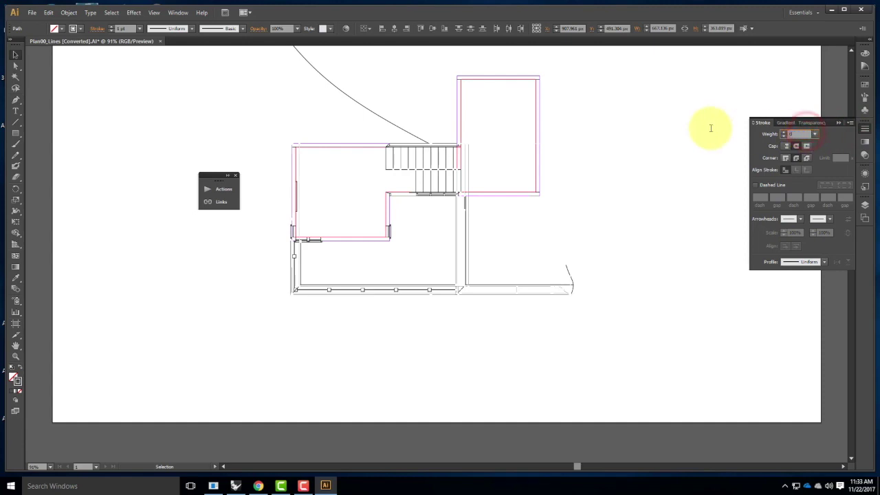
key("Tab")
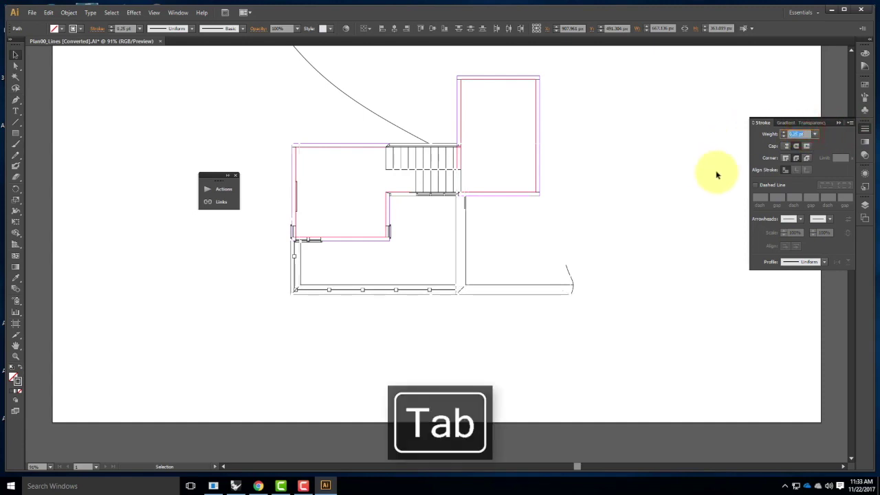
left_click(756, 184)
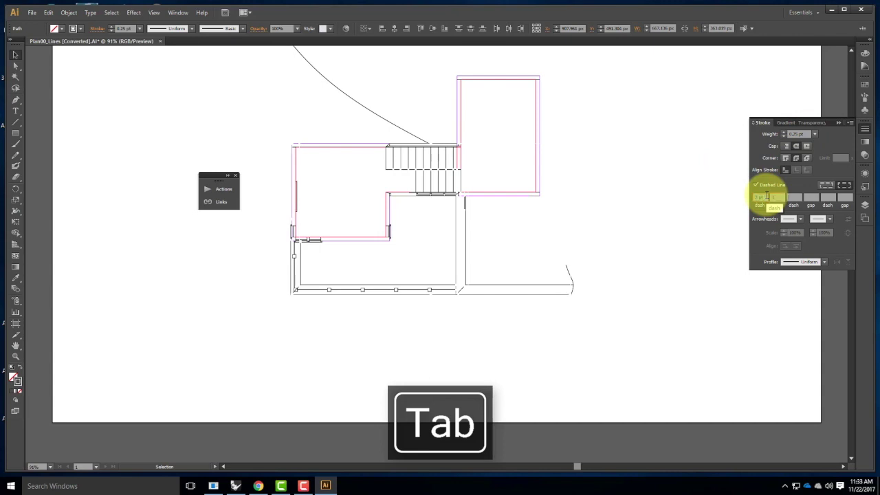
key("Tab")
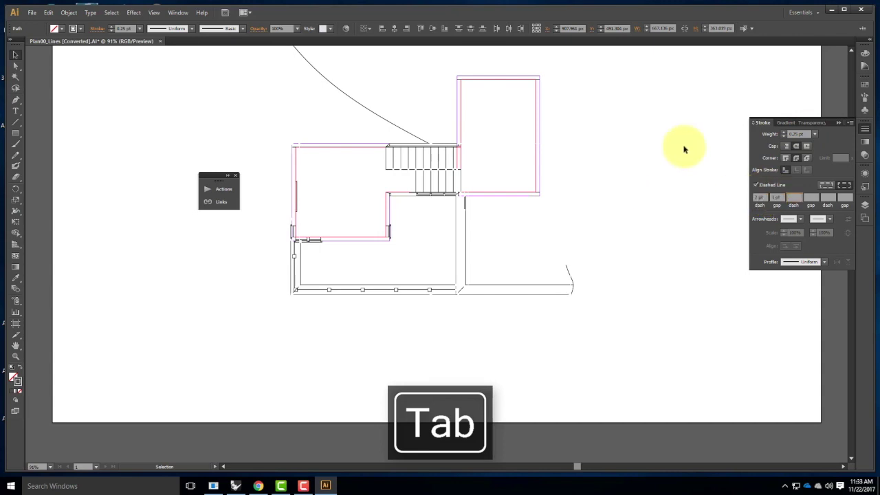
Step: Deselect and zoom in on the plan to inspect the dashed hidden lines
left_click(725, 90)
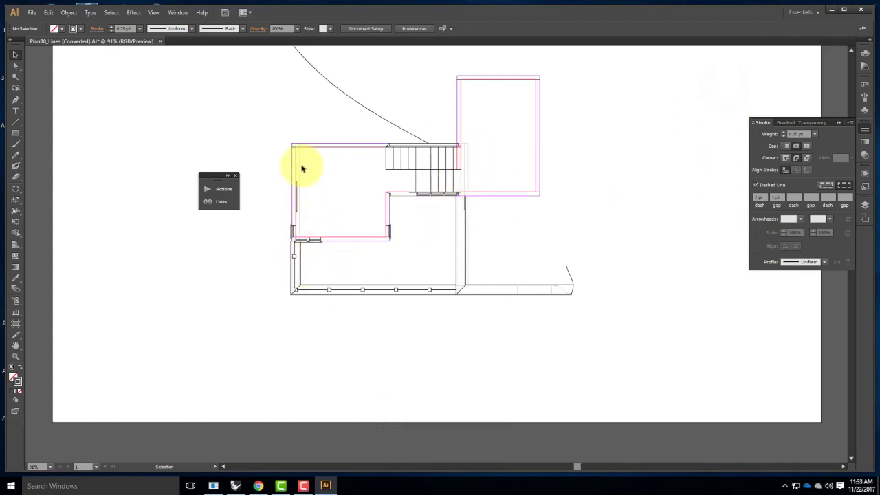
key("ctrl+equal")
key("ctrl+equal")
key("ctrl+equal")
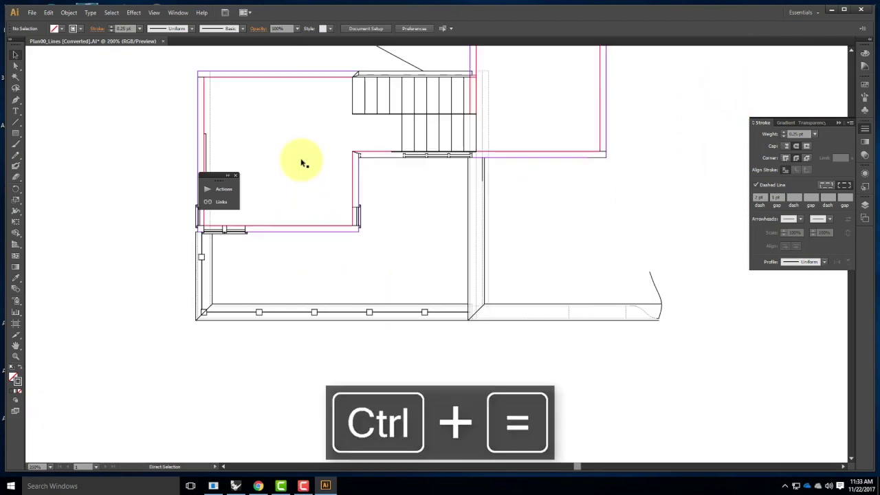
scroll(530, 94, "up", 3)
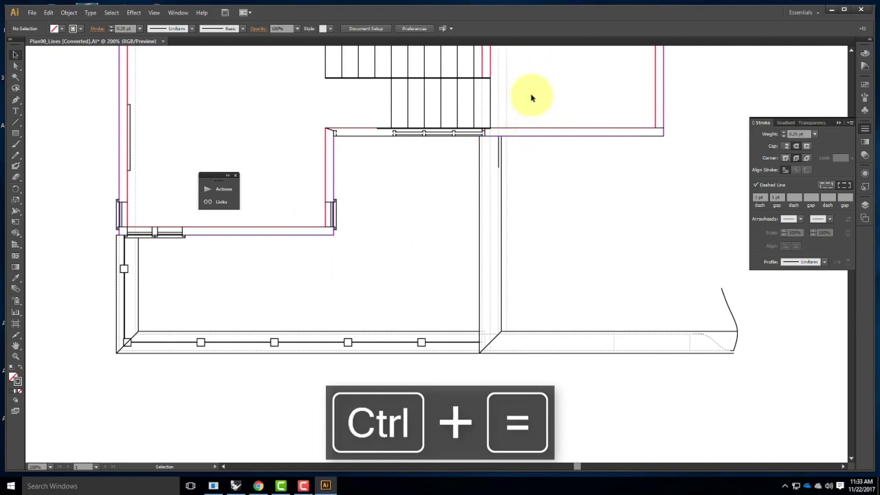
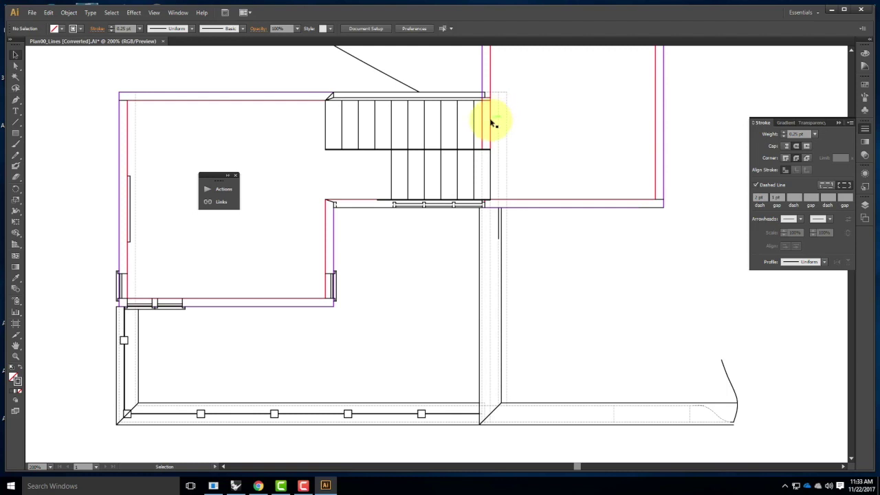
Step: Select all artwork on the Exterior Walls clipping and lines layers
scroll(344, 262, "up", 2)
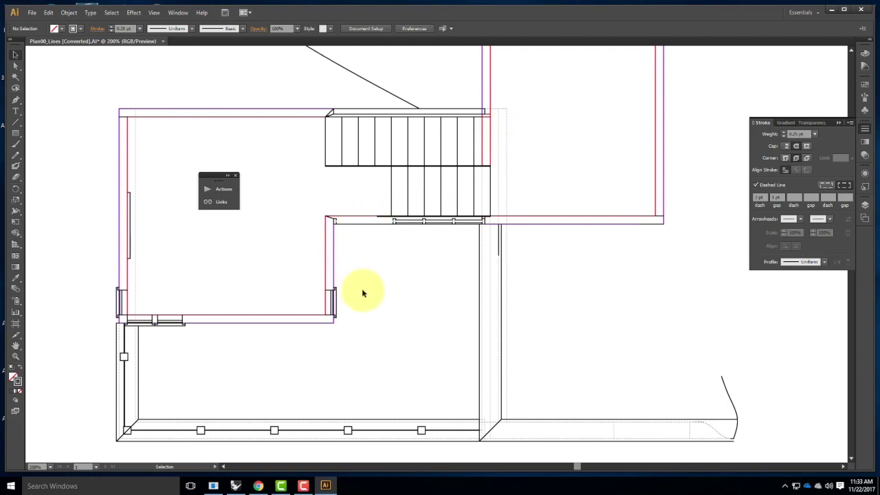
left_click(127, 139)
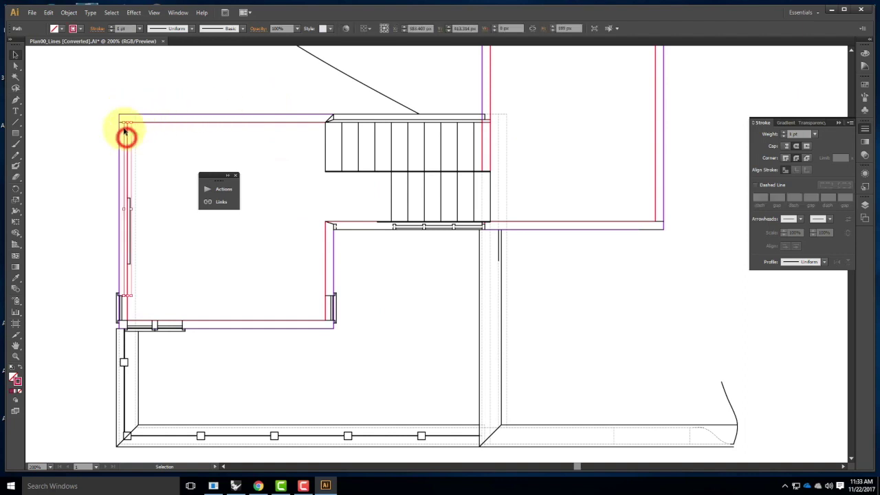
left_click(111, 109)
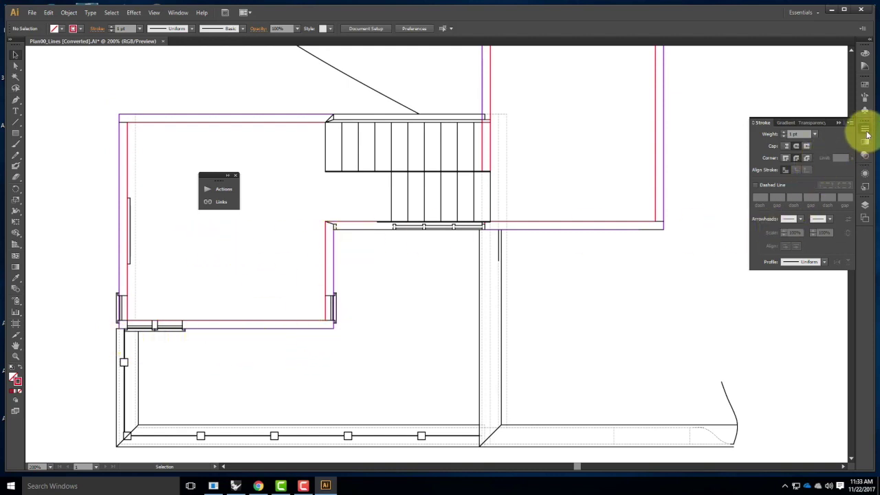
left_click(865, 205)
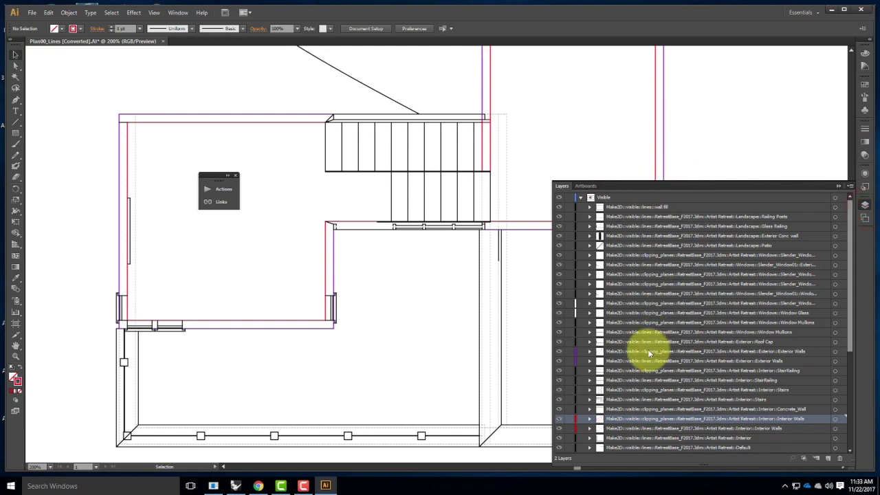
left_click(631, 352)
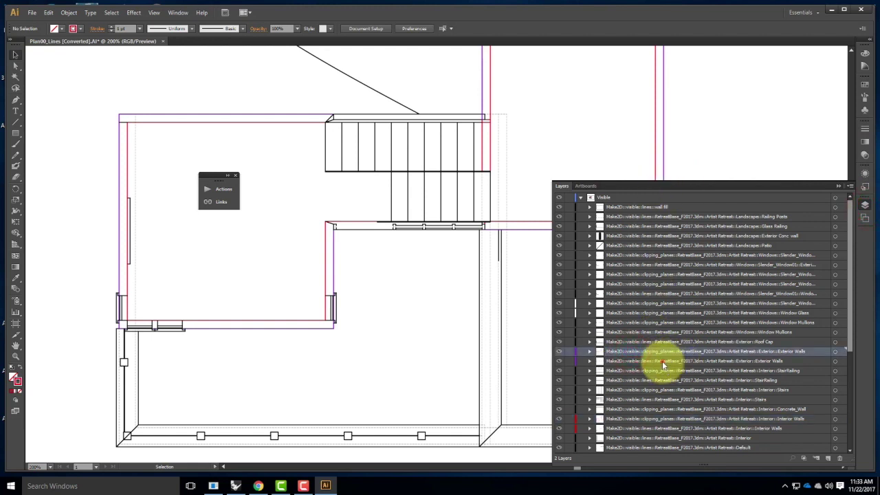
left_click(662, 361)
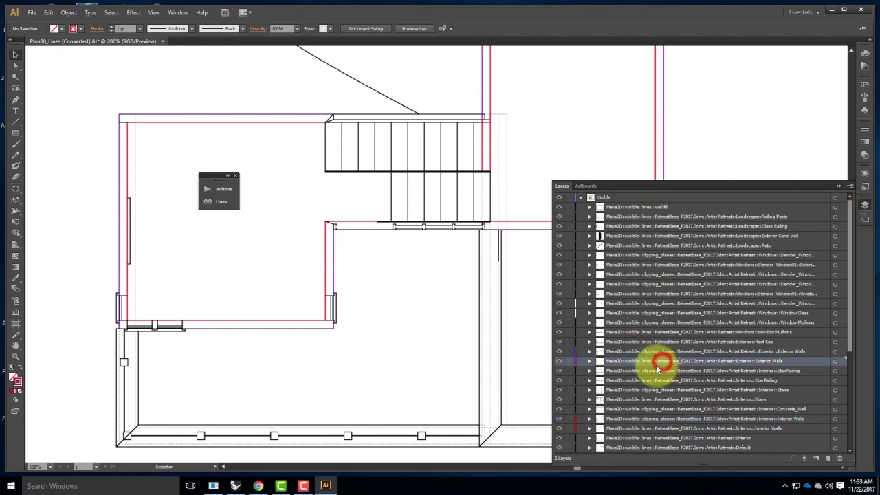
left_click(842, 361)
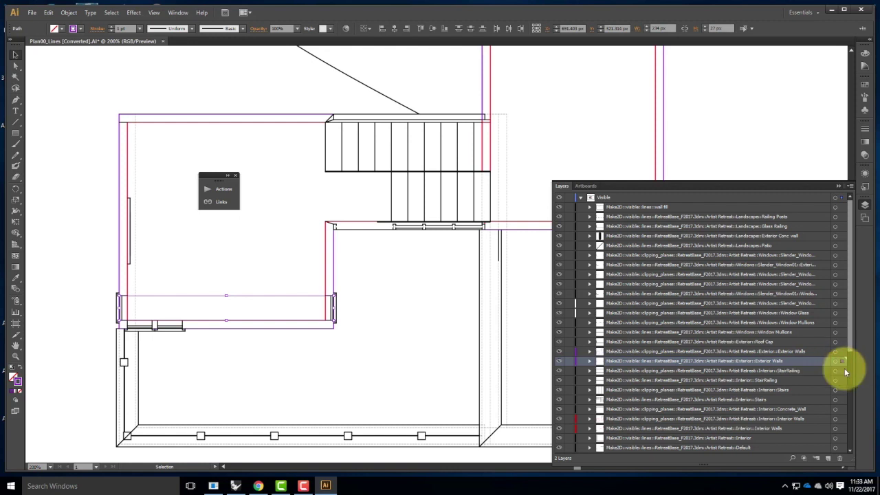
left_click(842, 353)
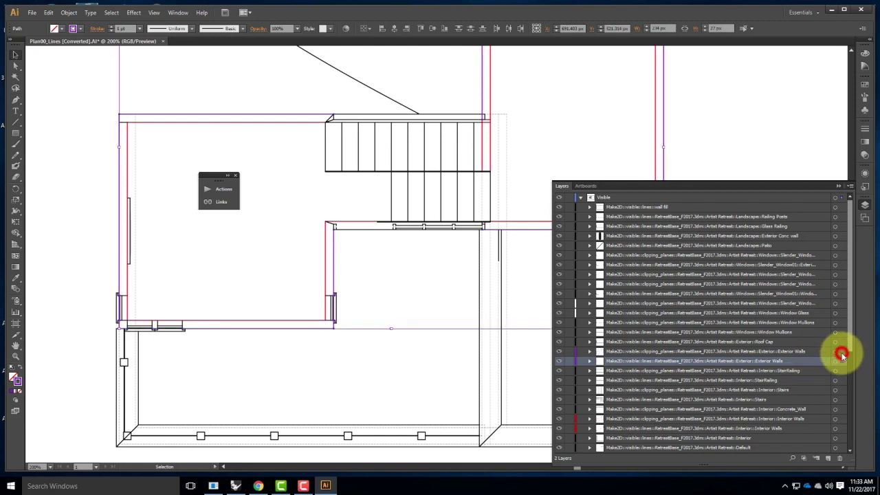
left_click(844, 360, "shift")
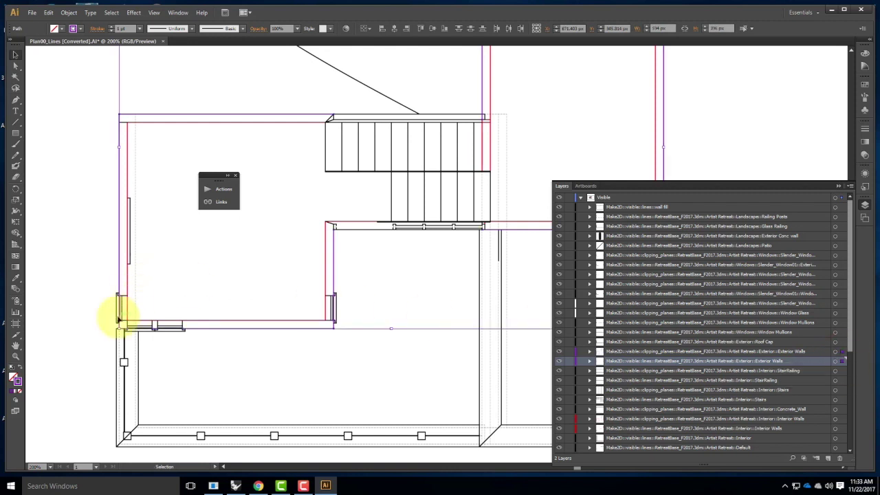
Step: Change the selected exterior walls' stroke colour to black (000000)
double_click(18, 384)
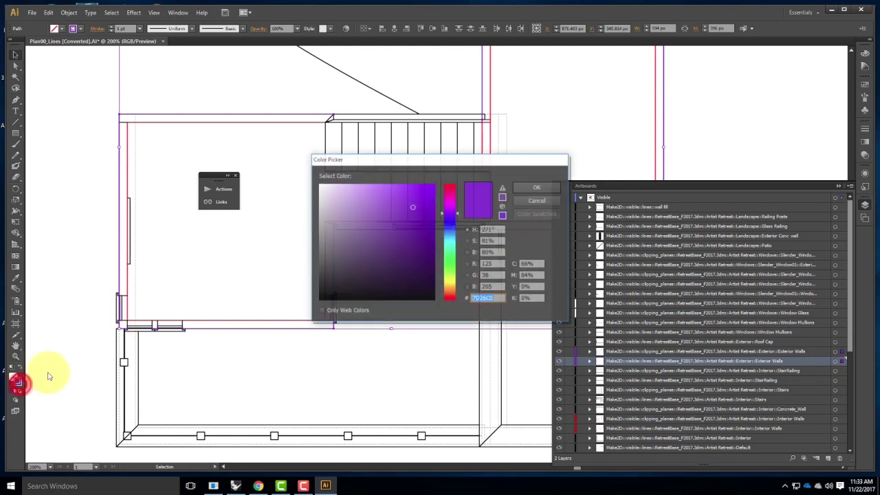
left_click_drag(337, 272, 316, 311)
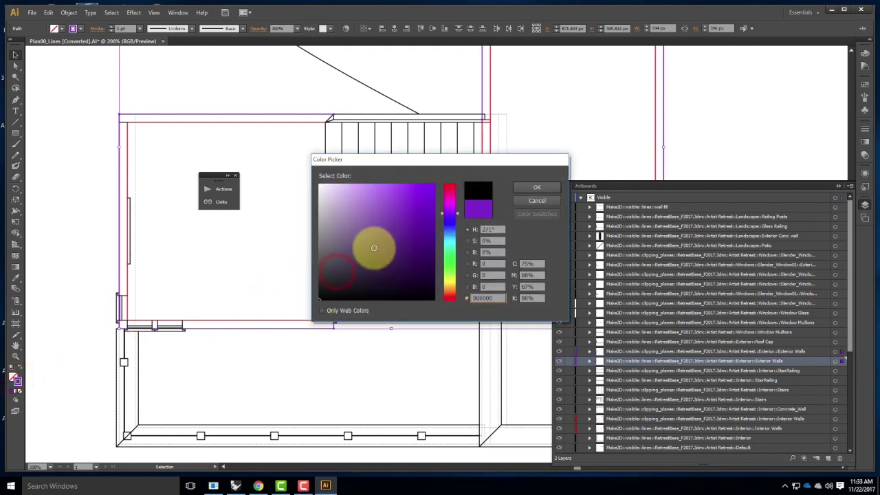
left_click(517, 184)
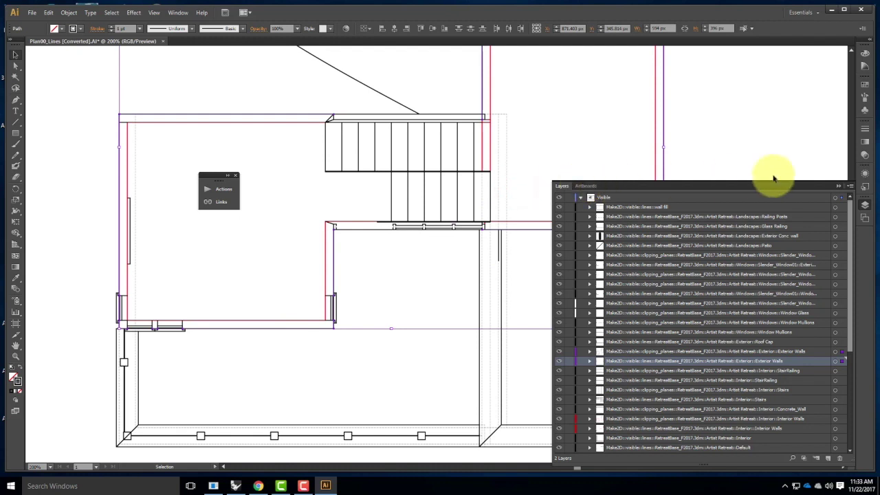
left_click(864, 132)
Step: Set the exterior walls' stroke weight to 2 pt
left_click(797, 134)
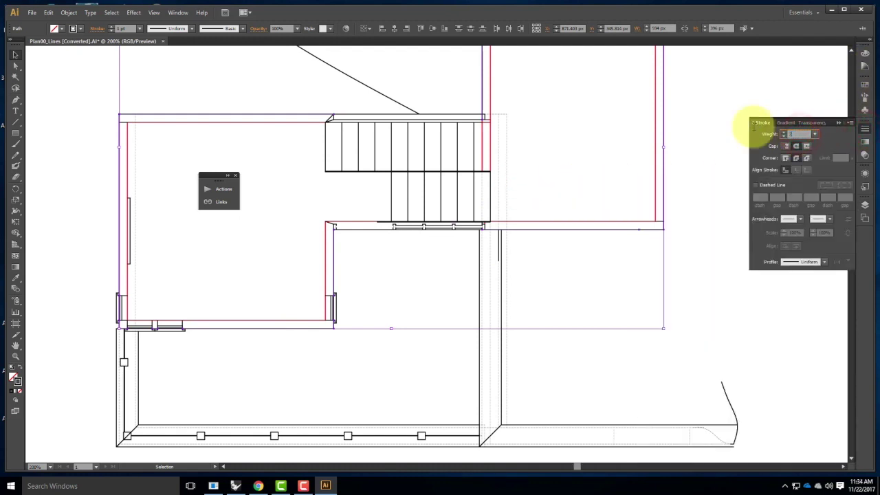
type("2")
key("Tab")
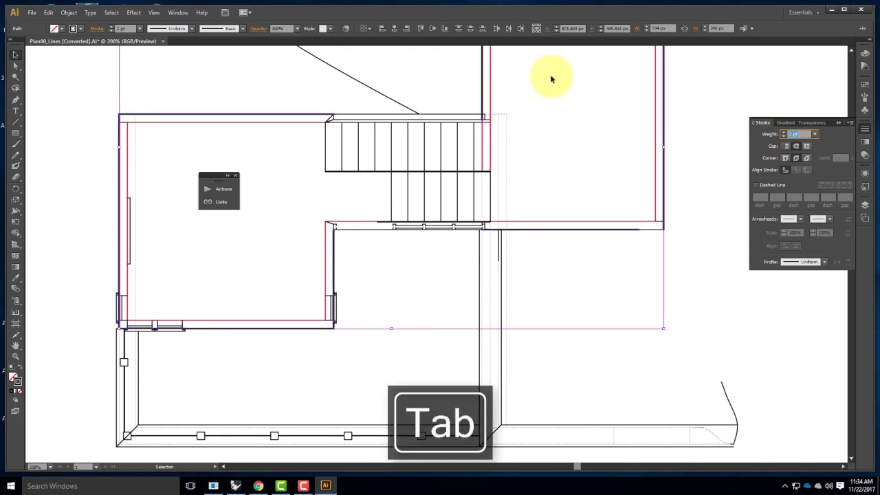
Step: Select every path sharing the red interior wall's stroke colour via Select > Same > Stroke Color
left_click(227, 73)
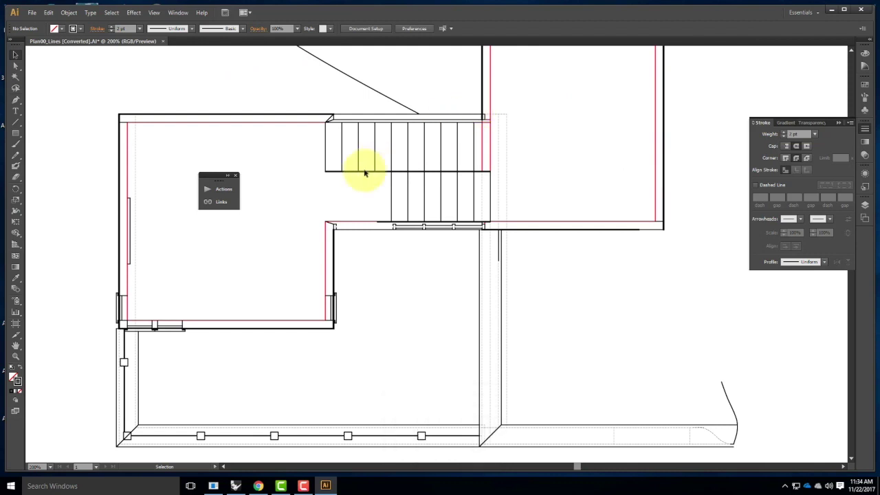
left_click(299, 322)
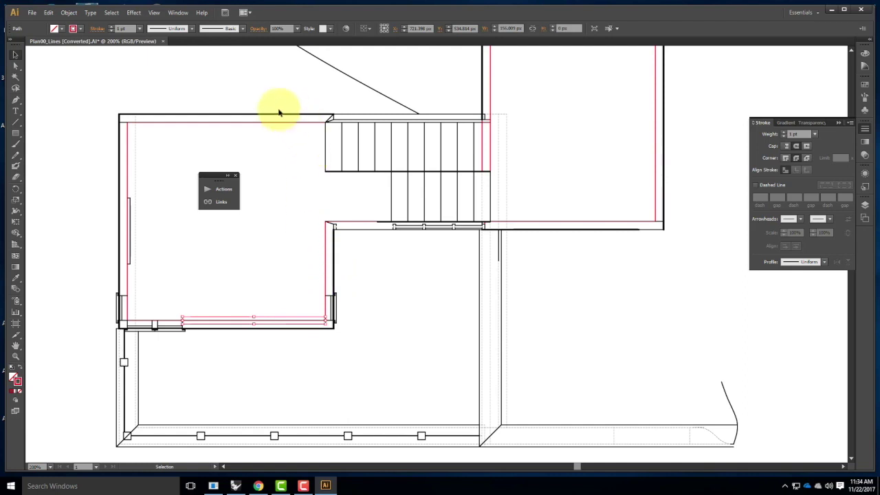
left_click(111, 13)
mouse_move(197, 102)
left_click(271, 161)
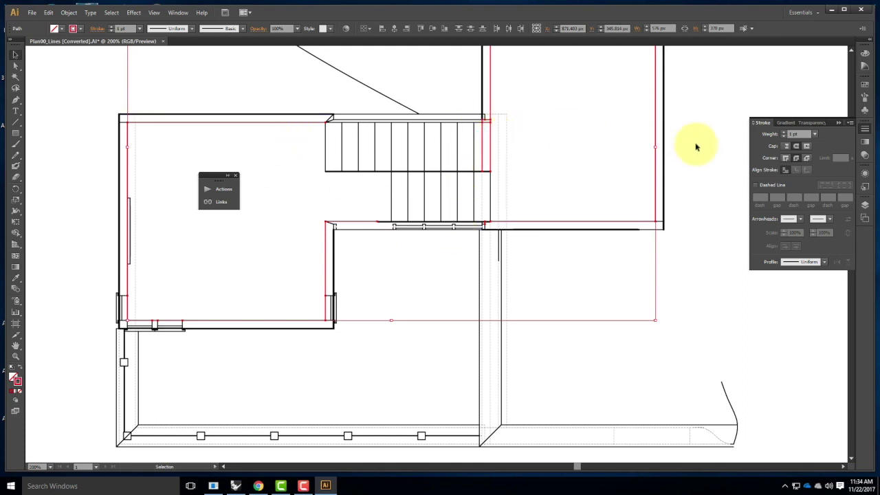
Step: Give the selected red interior walls a 2 pt black stroke
left_click(805, 134)
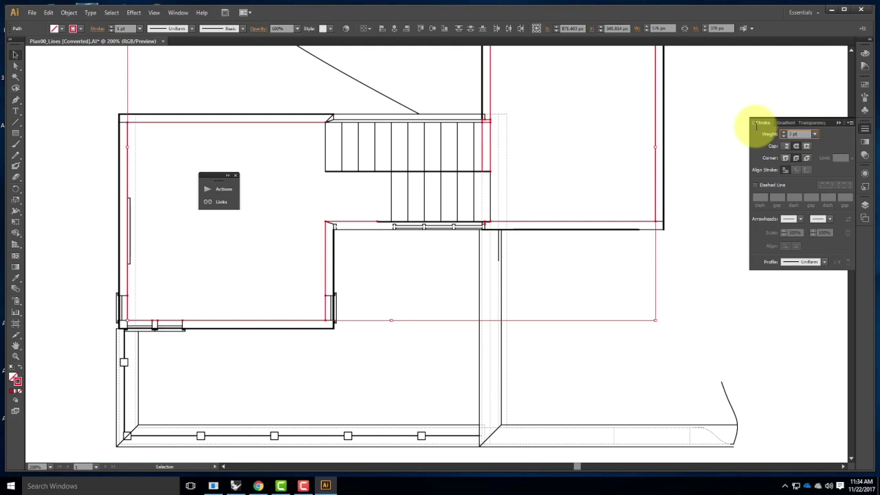
double_click(17, 381)
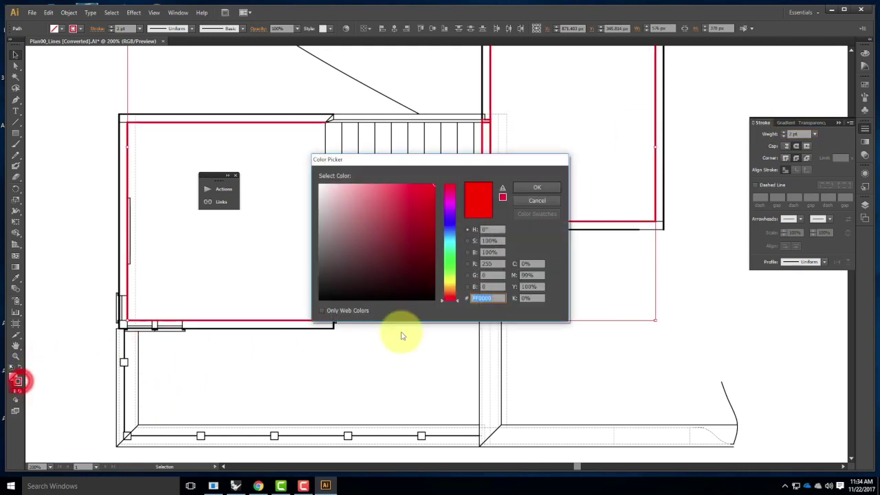
left_click(375, 272)
left_click(521, 187)
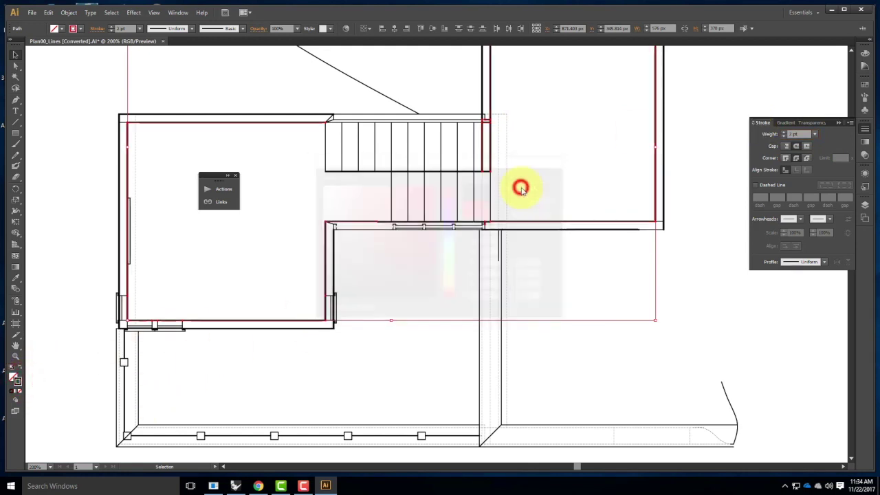
Step: Delete the stray path at the room's top-left corner
left_click(273, 215)
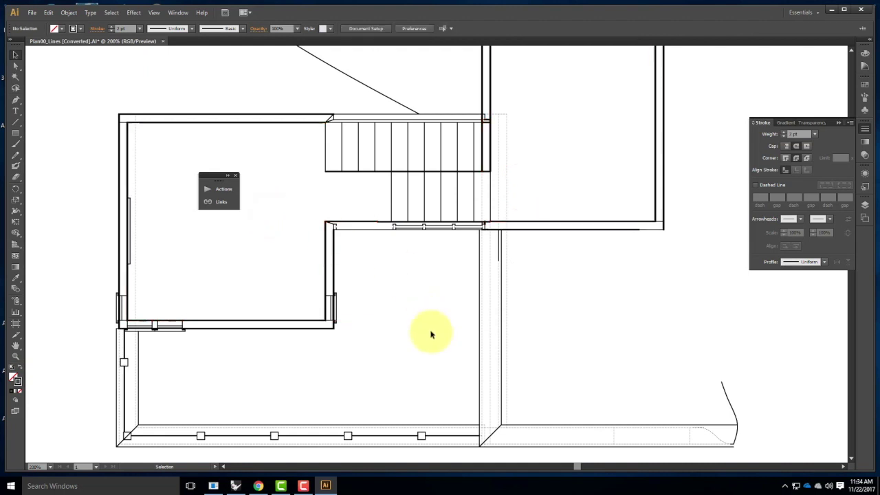
left_click(123, 125)
key("Delete")
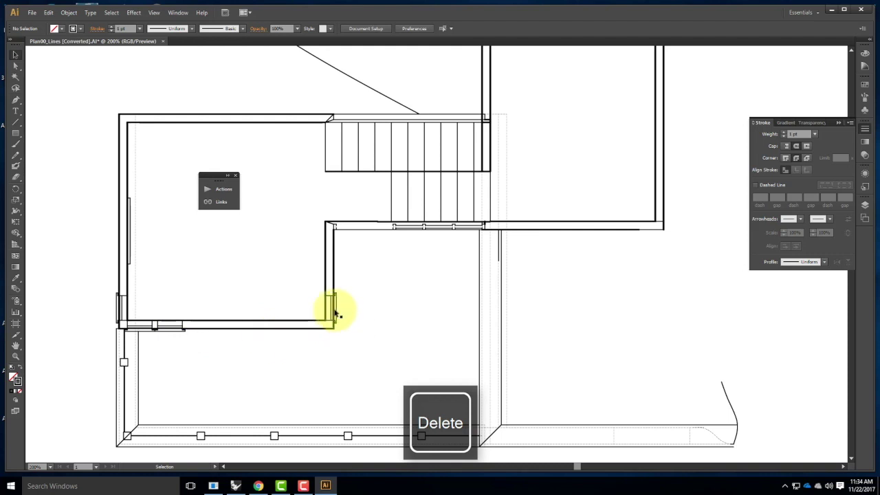
key("ctrl+equal")
key("ctrl+equal")
key("ctrl+equal")
key("ctrl+equal")
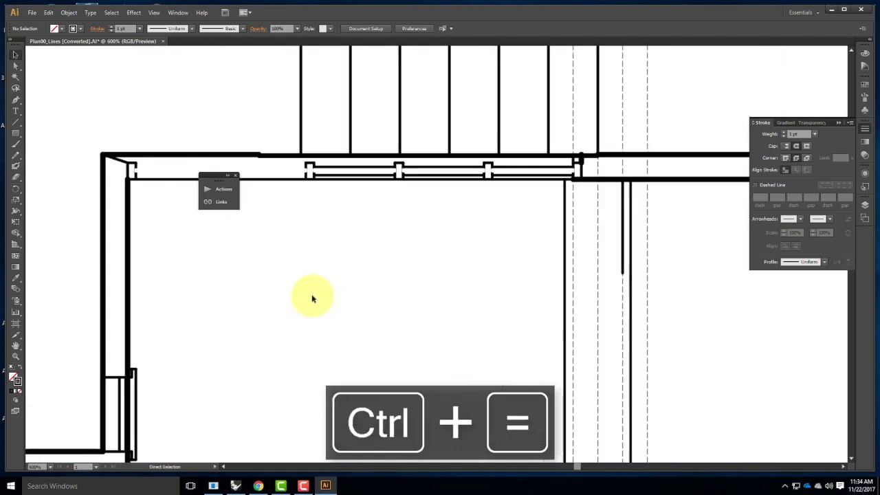
Step: Set the right-wall window's outer rectangle stroke to 0.25 pt
left_click_drag(193, 295, 393, 112)
left_click_drag(321, 251, 377, 226)
left_click(266, 240)
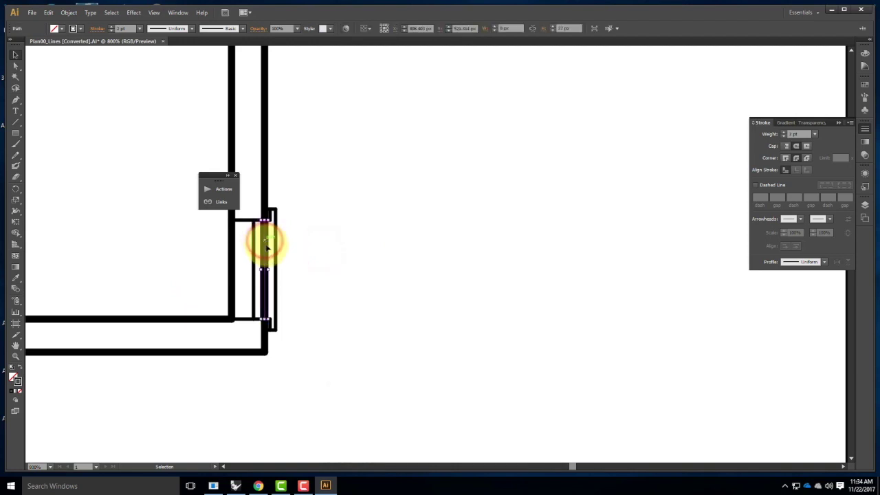
left_click(805, 134)
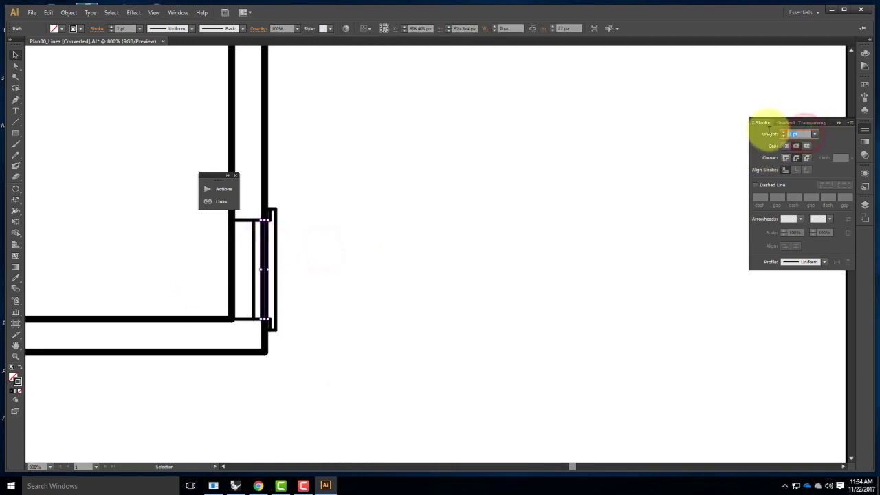
type("0.25")
key("Tab")
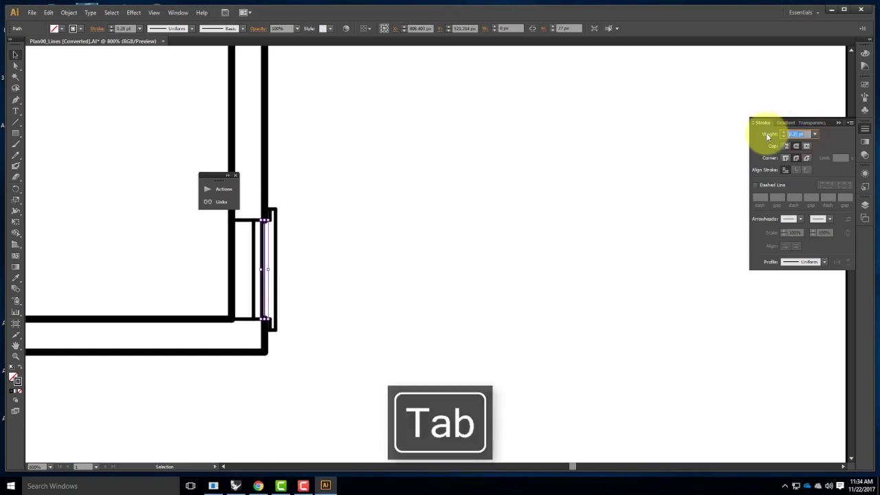
left_click(447, 260)
Step: Set the thin inner window lines to a 0.25 pt stroke
left_click(261, 236)
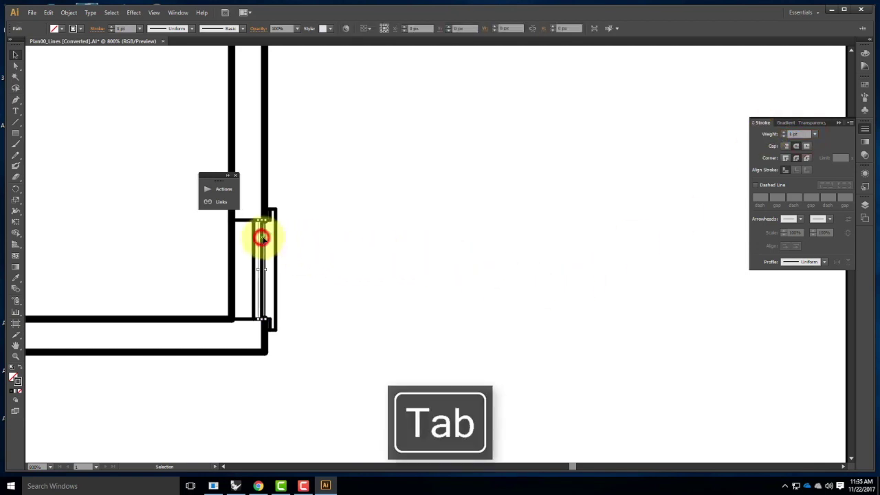
left_click(803, 134)
type("0.25")
key("Tab")
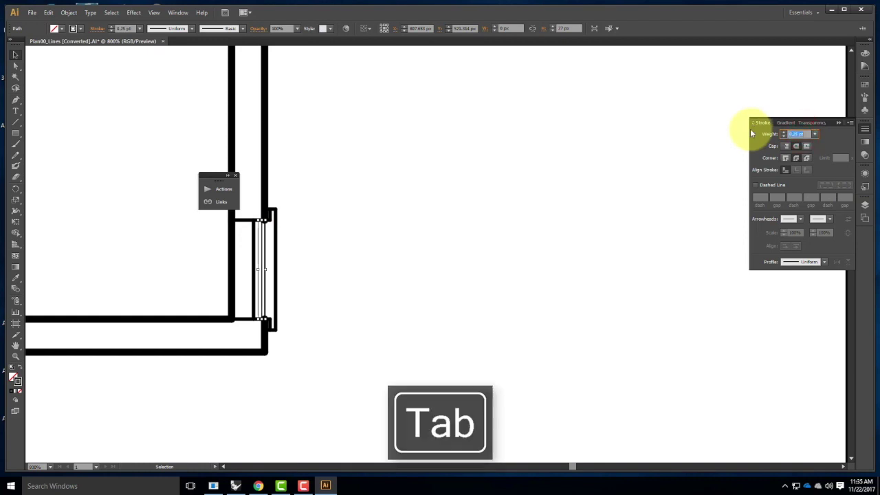
left_click(252, 232)
left_click(799, 134)
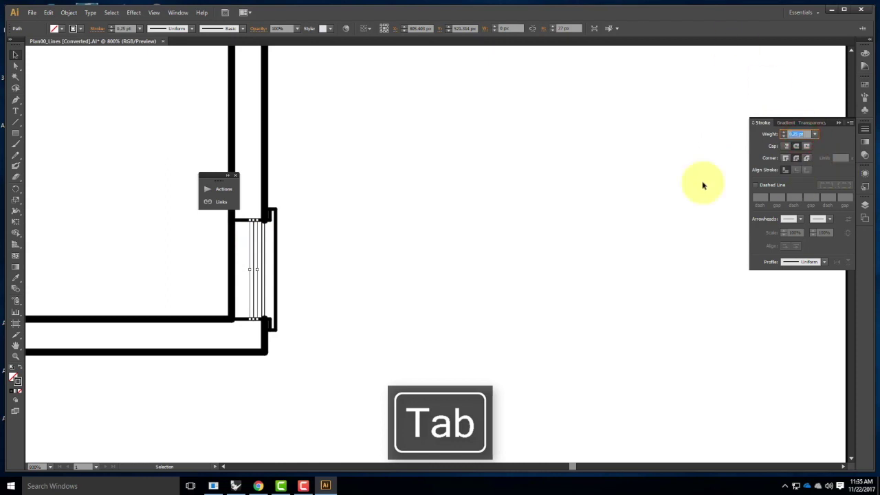
left_click(496, 170)
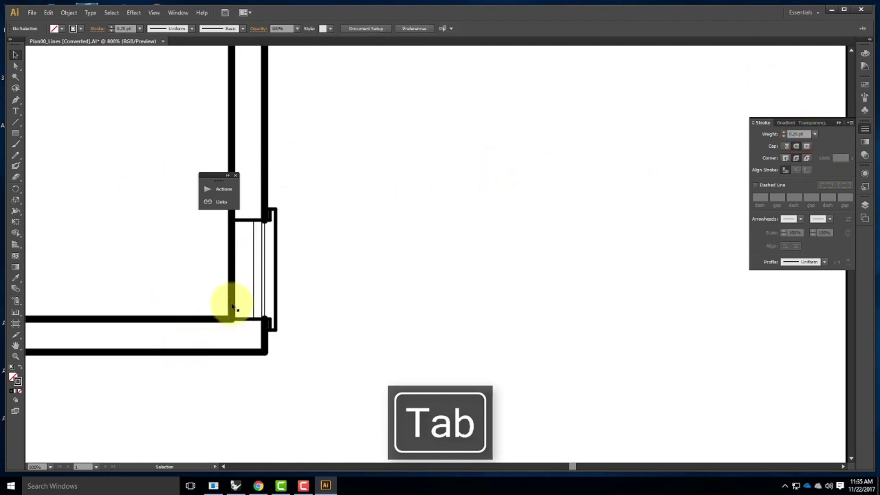
Step: Thicken the horizontal line at the window's base to 2 pt
left_click(244, 321)
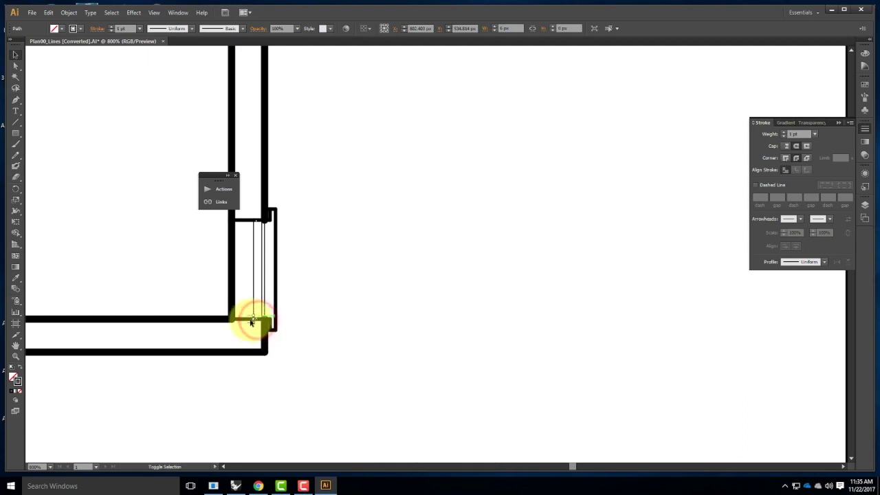
left_click(798, 134)
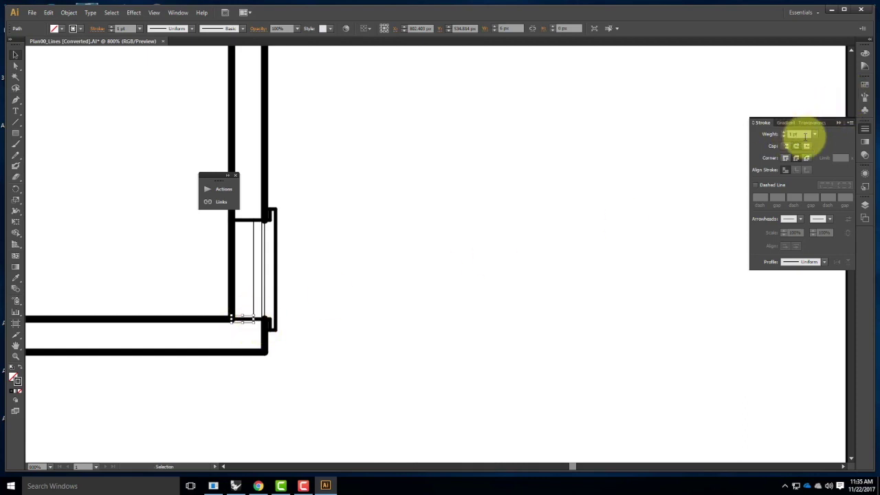
type("2 ")
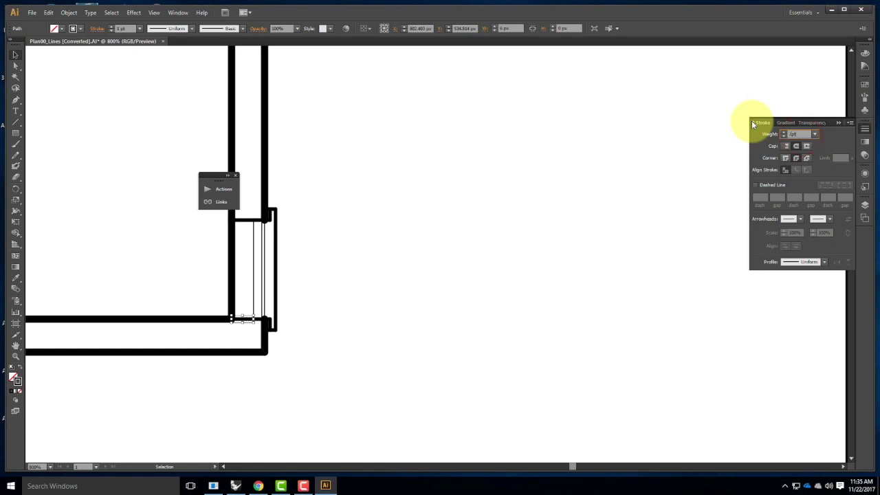
type("pt")
key("Tab")
left_click(349, 307)
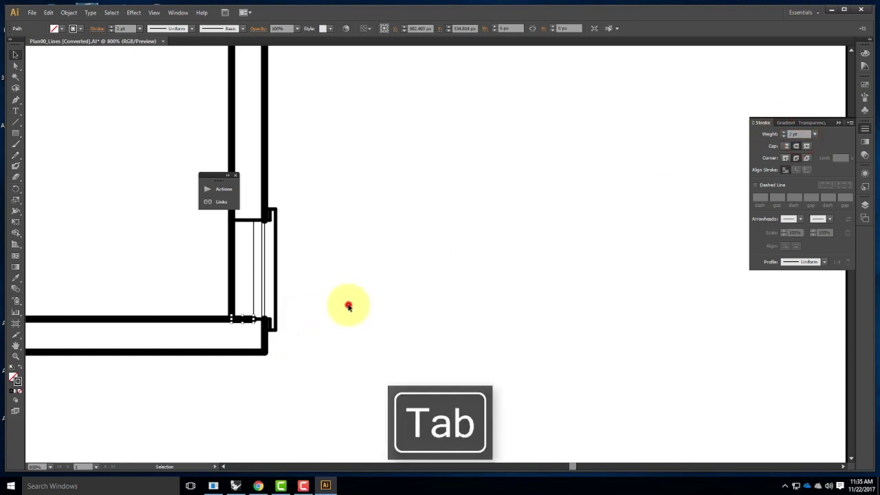
Step: Thin the vertical wall line left of the window to 1 pt
left_click(231, 264)
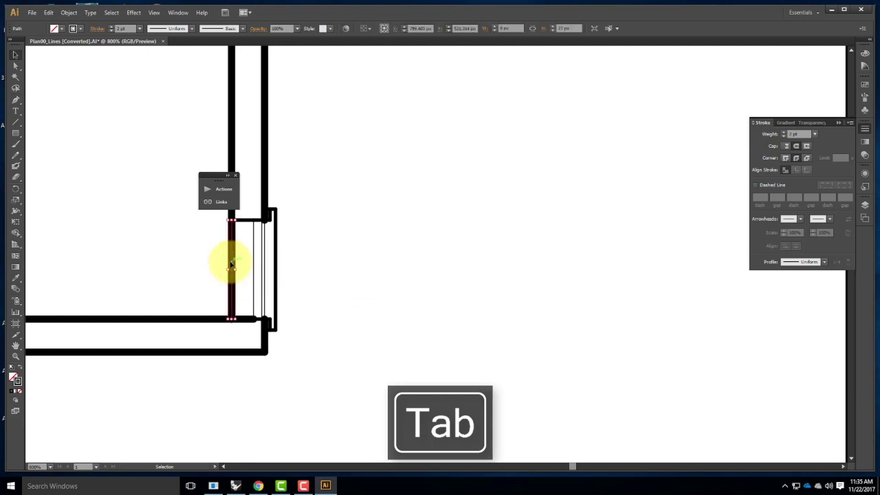
left_click(800, 133)
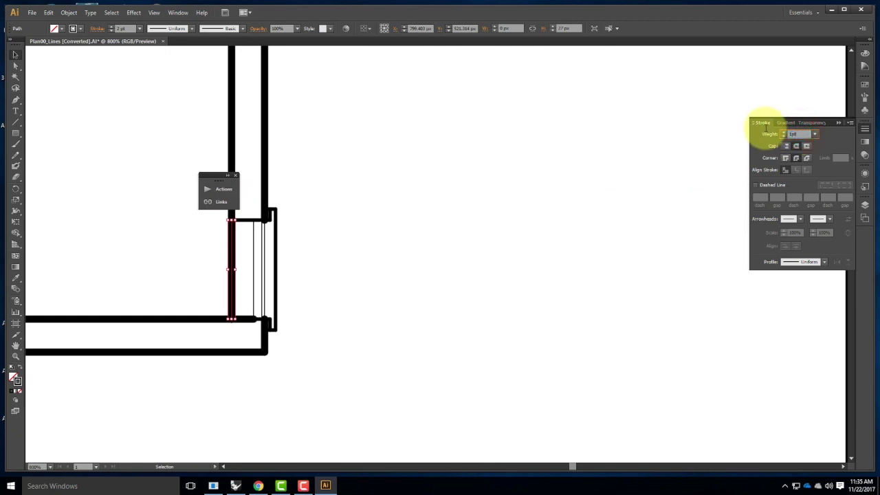
type("1")
key("Return")
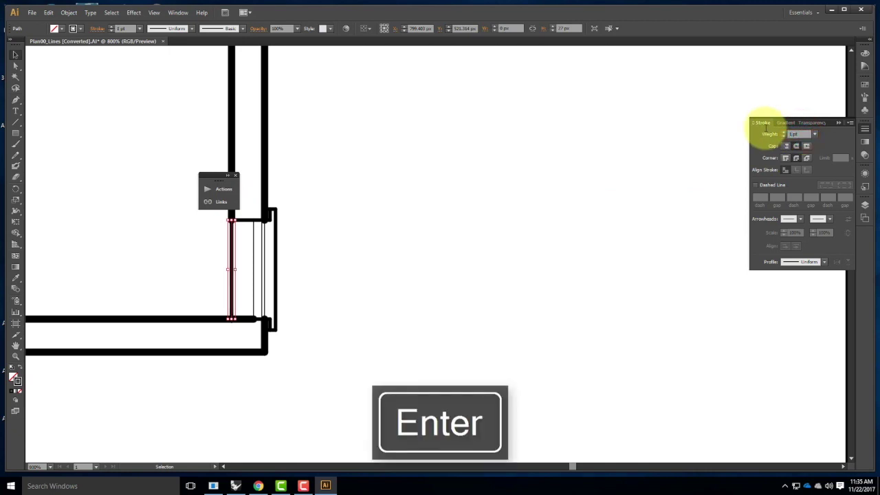
Step: Thicken the window's short top segment to 2 pt
left_click(243, 218)
left_click(257, 220, "shift")
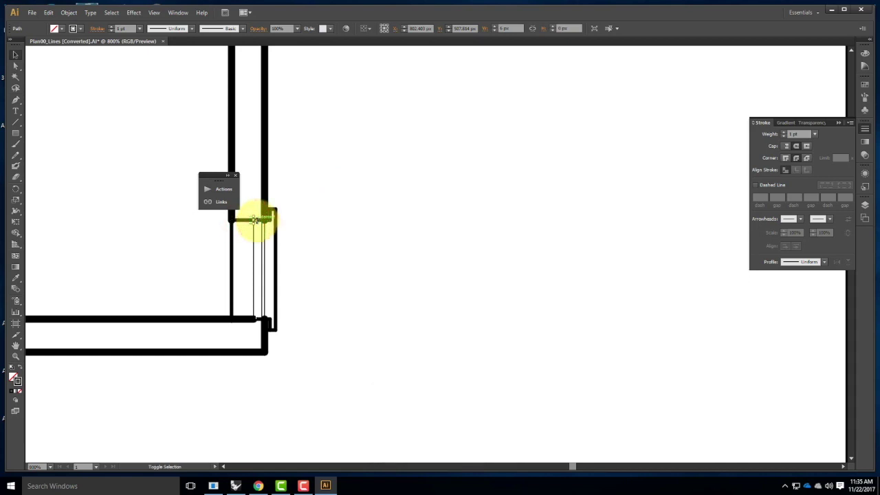
left_click(802, 133)
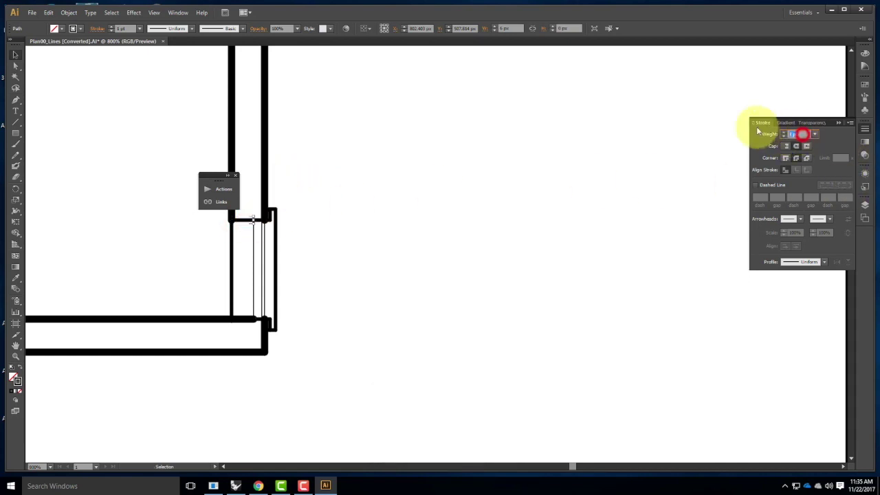
key("BackSpace")
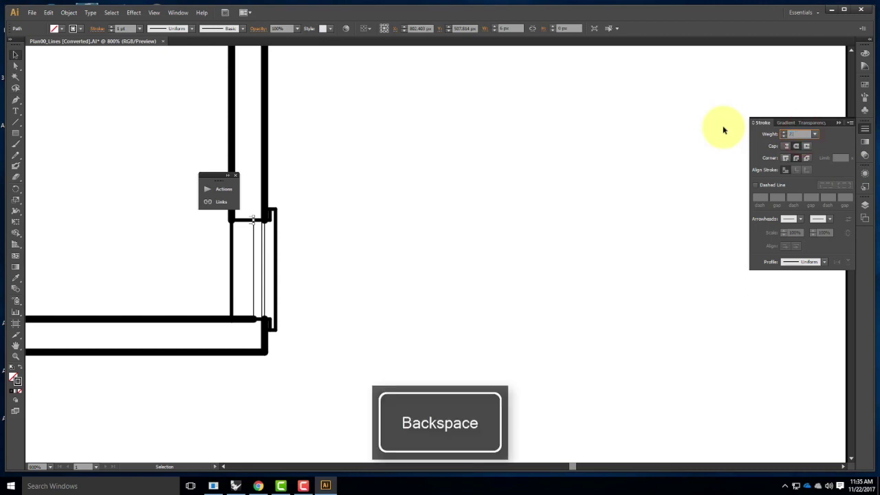
type("2")
key("Return")
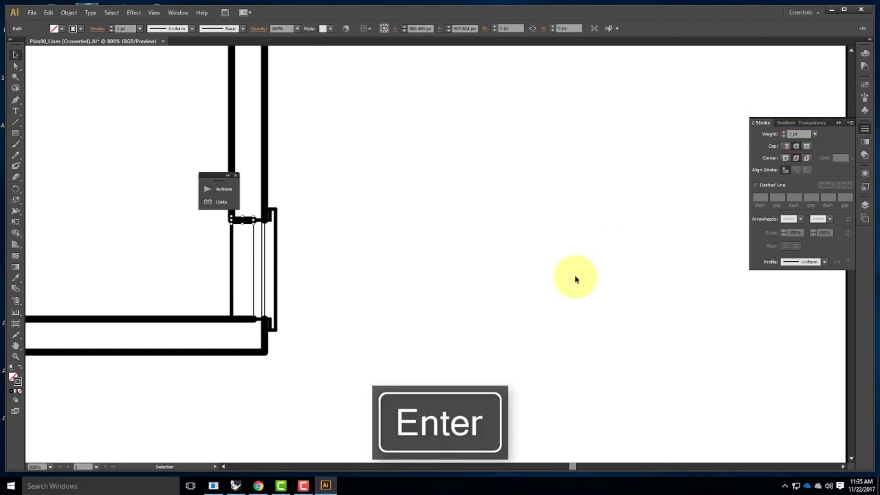
left_click(520, 259)
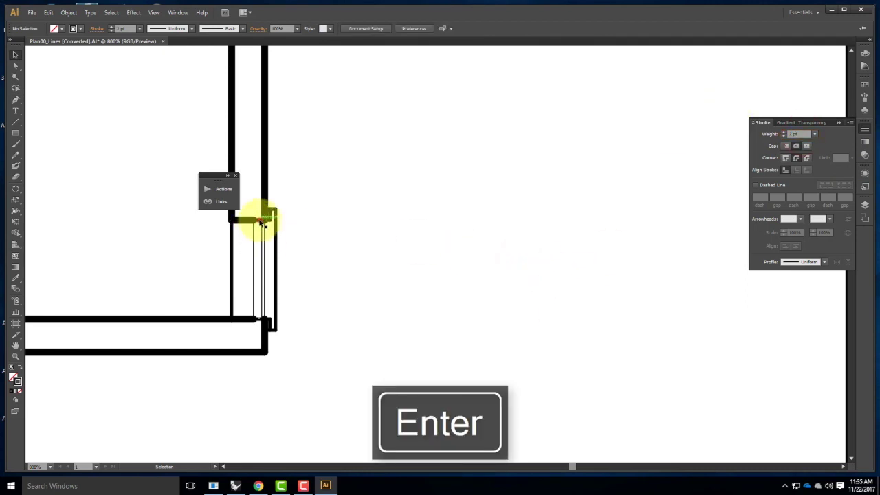
Step: Apply 2 pt to the short top and bottom window frame paths together
left_click(258, 218)
left_click(261, 320, "shift")
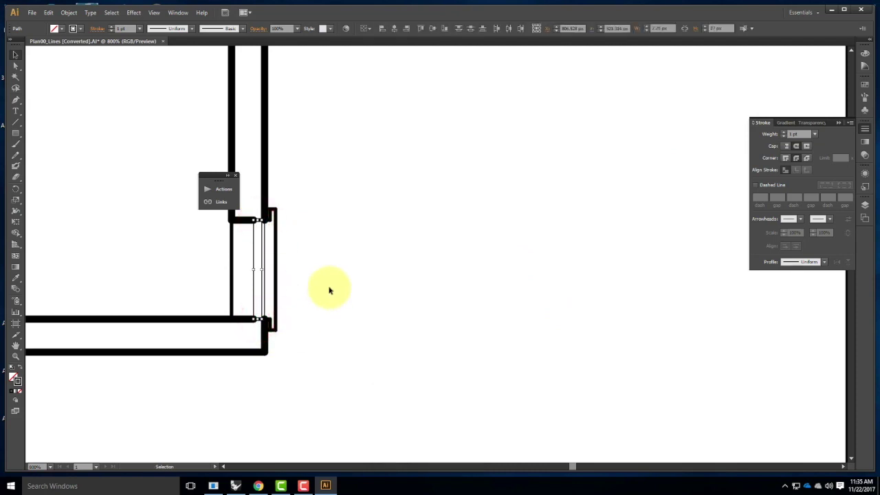
left_click(806, 134)
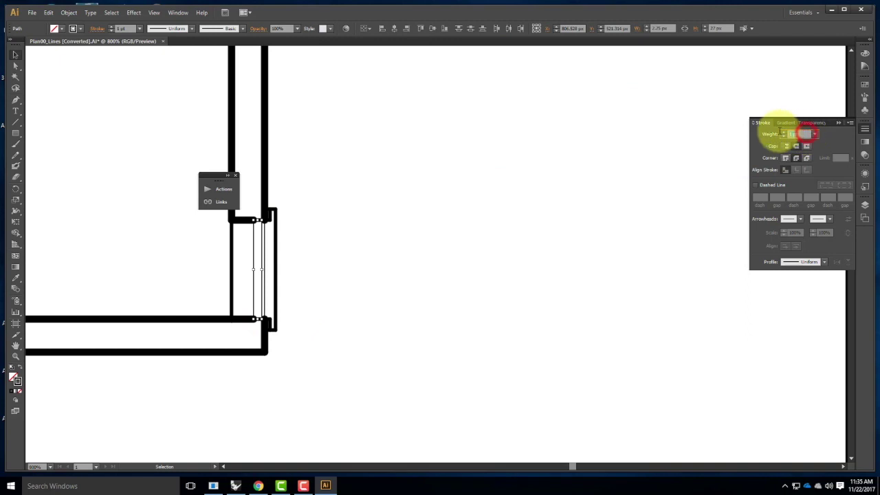
key("Return")
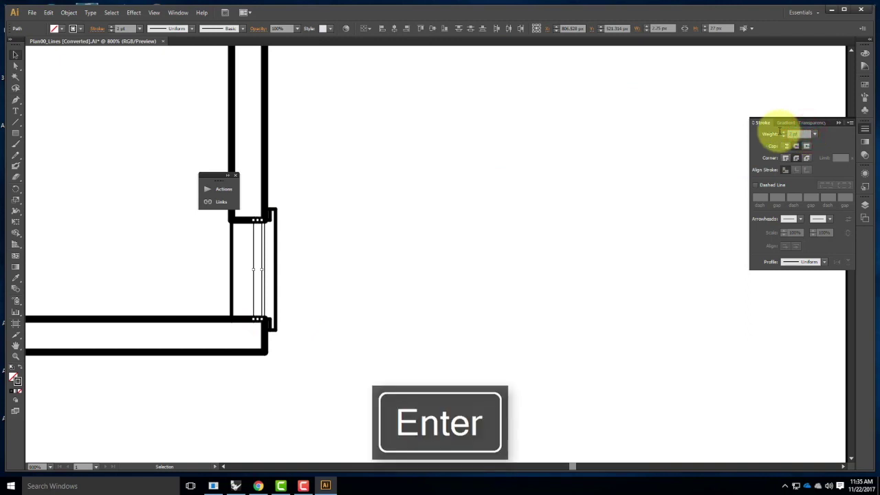
left_click(576, 218)
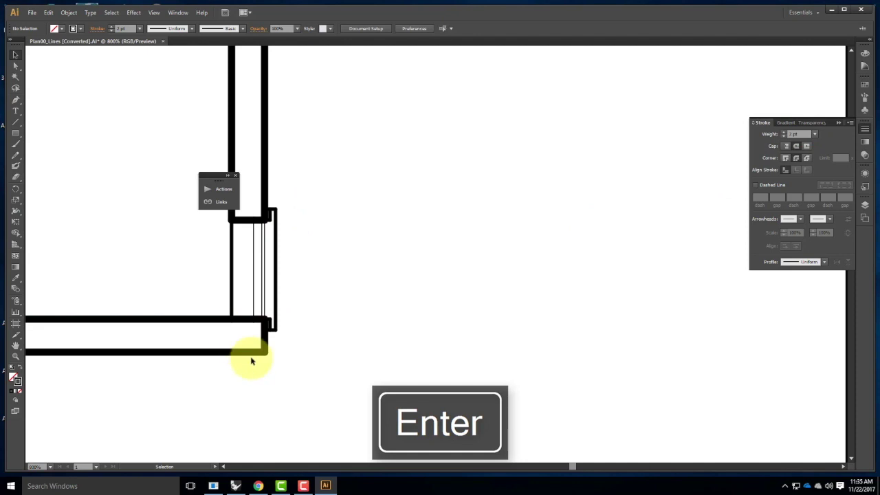
key("ctrl+0")
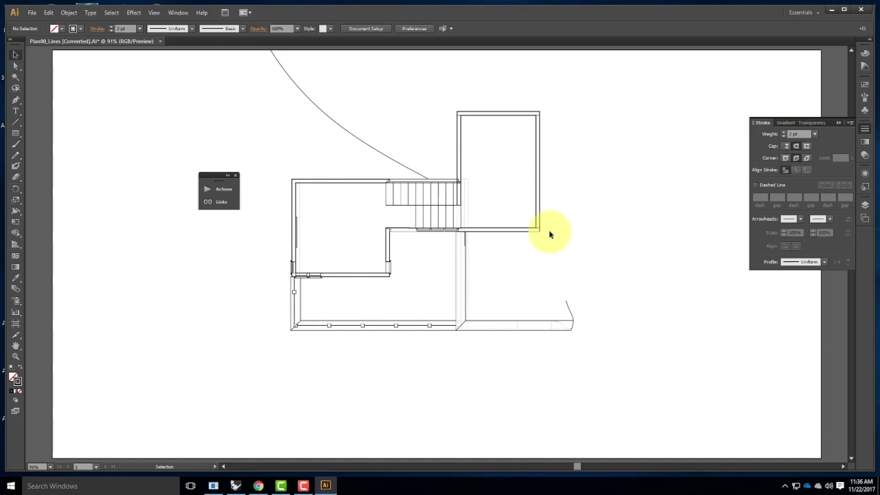
Step: Delete the long curved arc above the plan and switch over to Rhino
left_click_drag(442, 95, 317, 162)
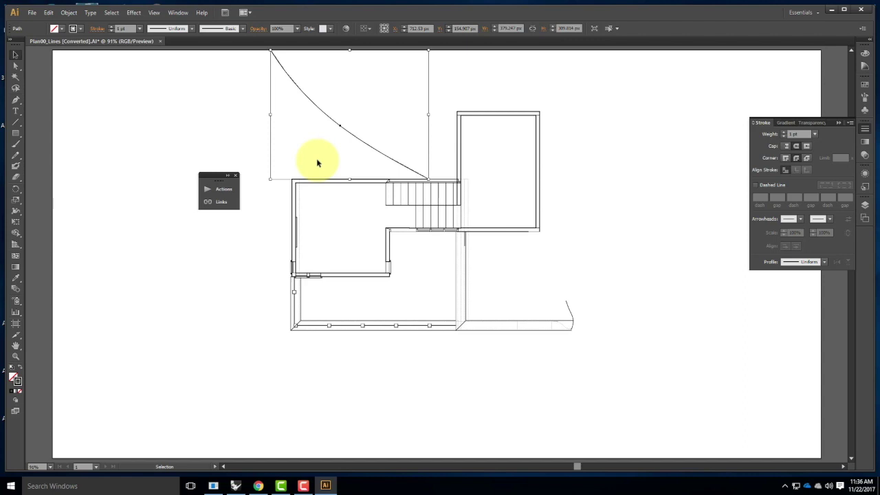
key("Delete")
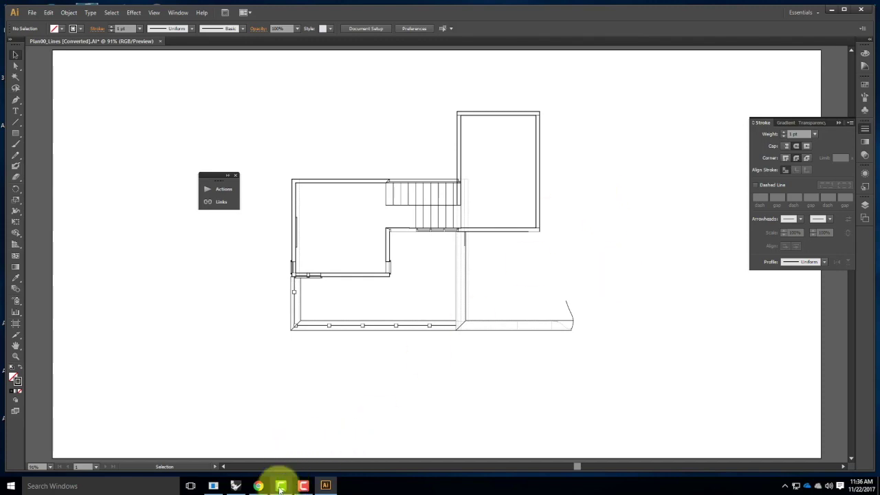
left_click(234, 487)
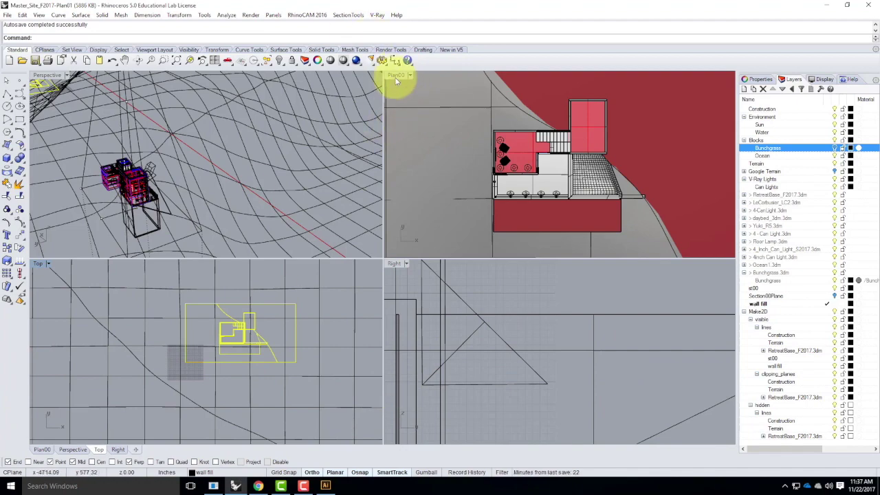
Step: Maximize the Perspective viewport and orbit around the site model
double_click(48, 77)
right_click_drag(314, 275, 363, 281)
key("Escape")
right_click_drag(505, 305, 644, 289)
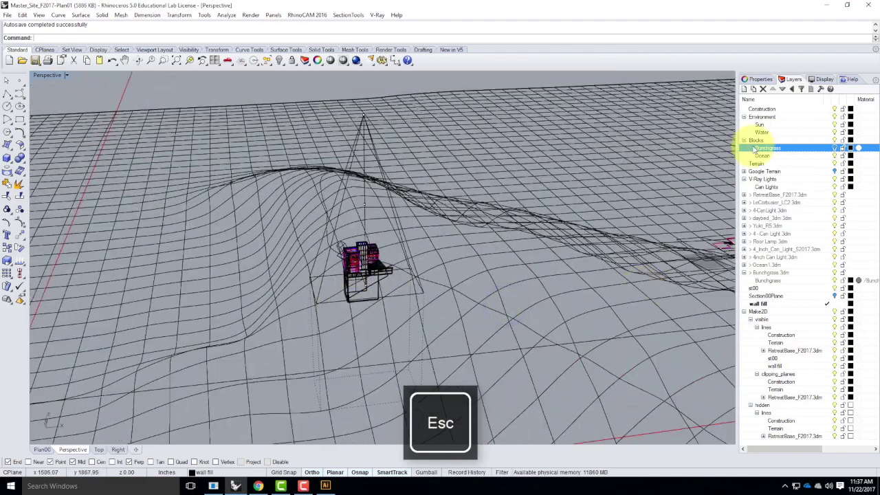
Step: Collapse layer groups, hide Make2D, turn on Section00Plane, and set Perspective to Shaded
left_click(745, 179)
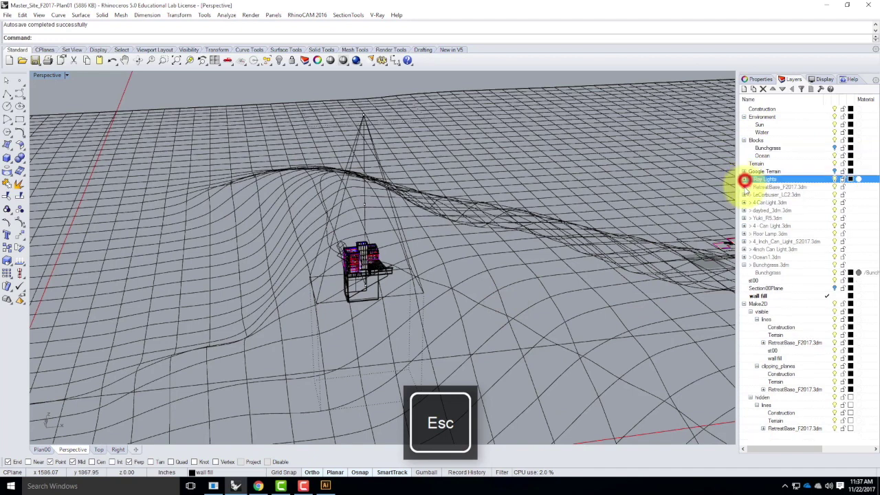
left_click(744, 265)
left_click(744, 296)
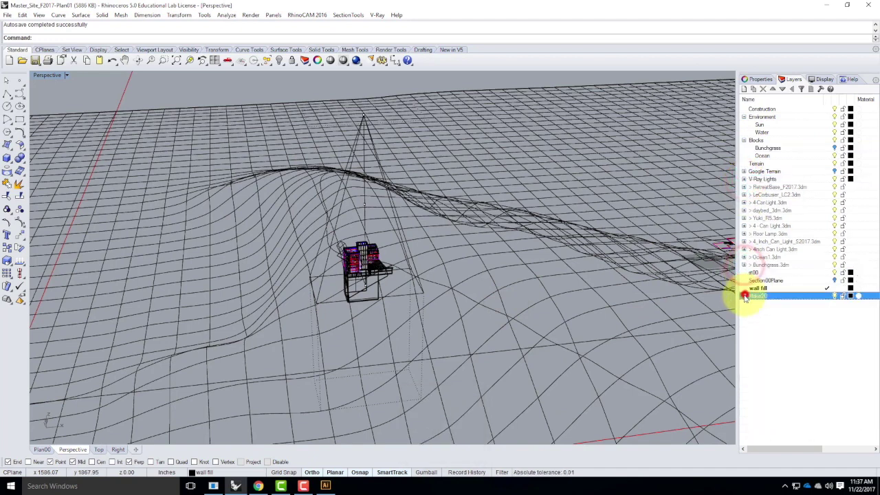
left_click(835, 295)
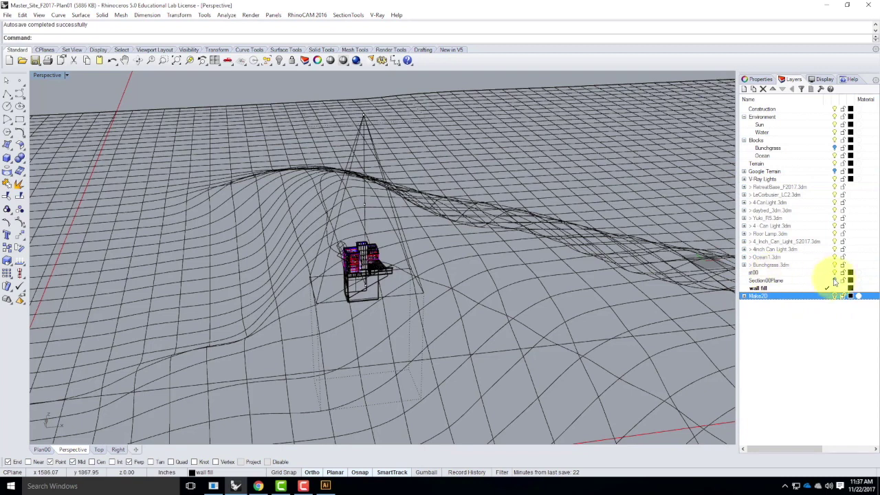
left_click(834, 281)
left_click(68, 76)
left_click(61, 108)
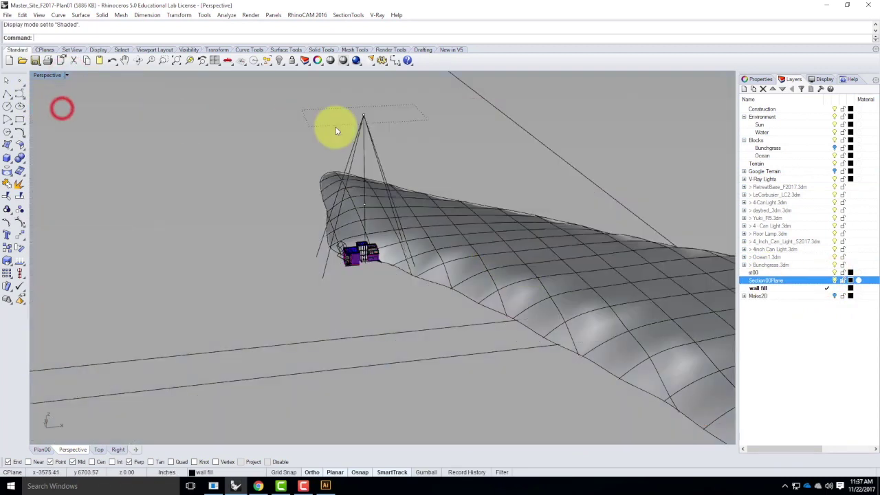
Step: Select all block instances with SelBlockInstance and explode them
right_click_drag(334, 133, 344, 207, "ctrl")
left_click(316, 254)
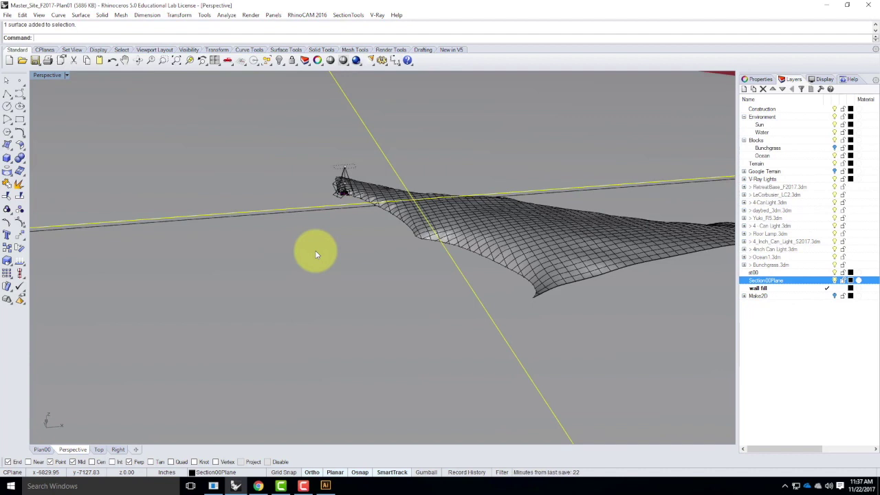
key("Escape")
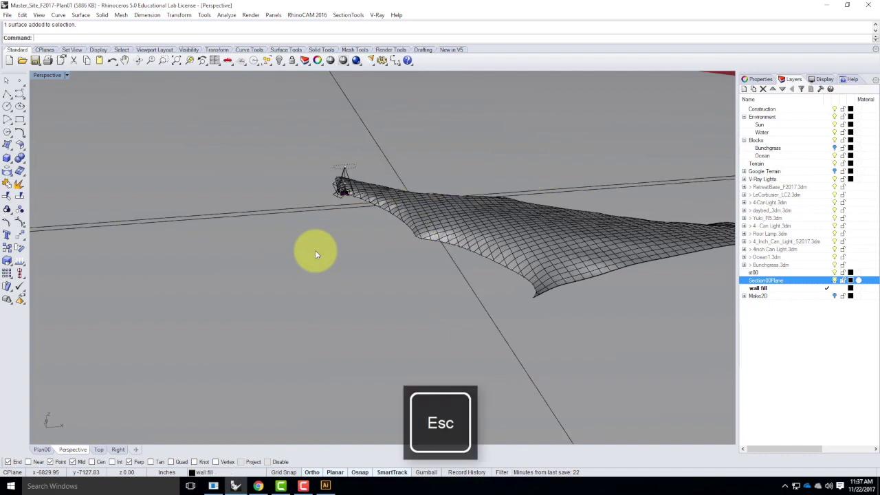
type("BlockInstance")
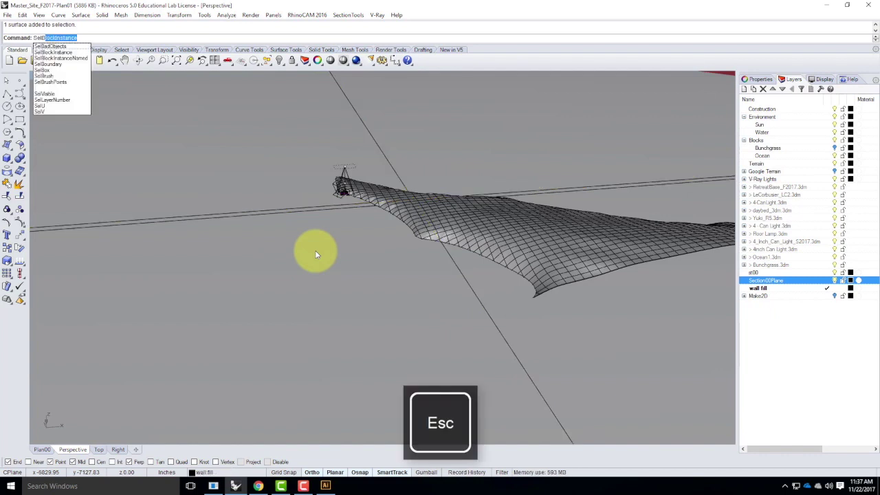
key("Return")
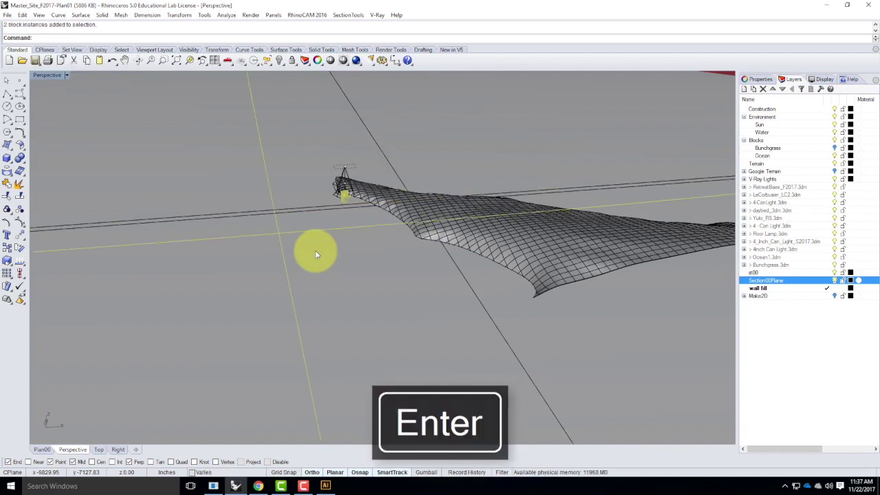
type("Explode")
key("Return")
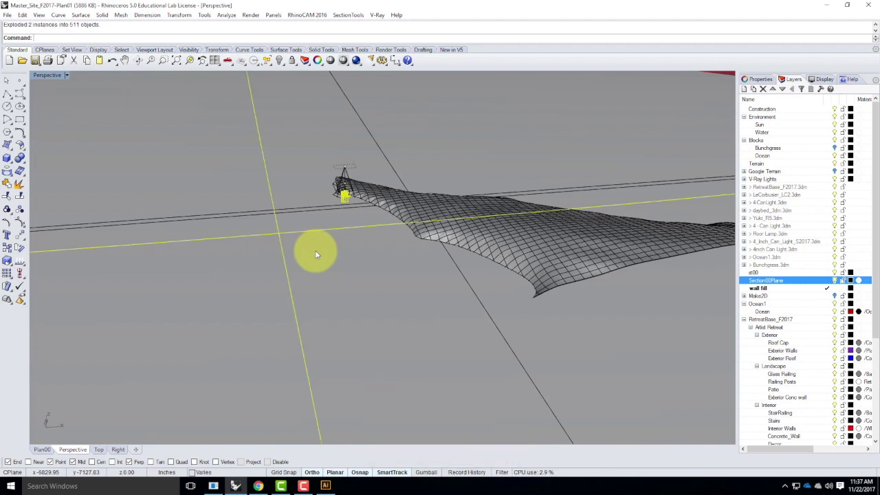
Step: Reselect and explode the remaining block instances, including a batch of 28
key("Escape")
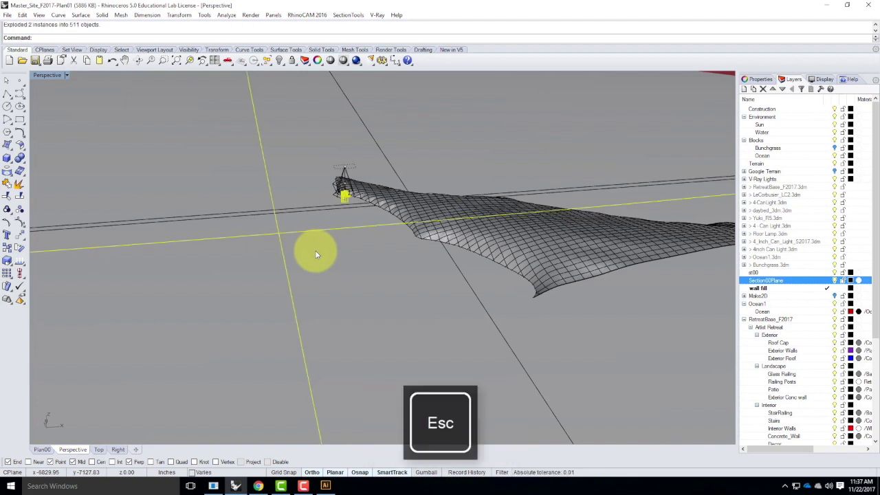
type("Sel")
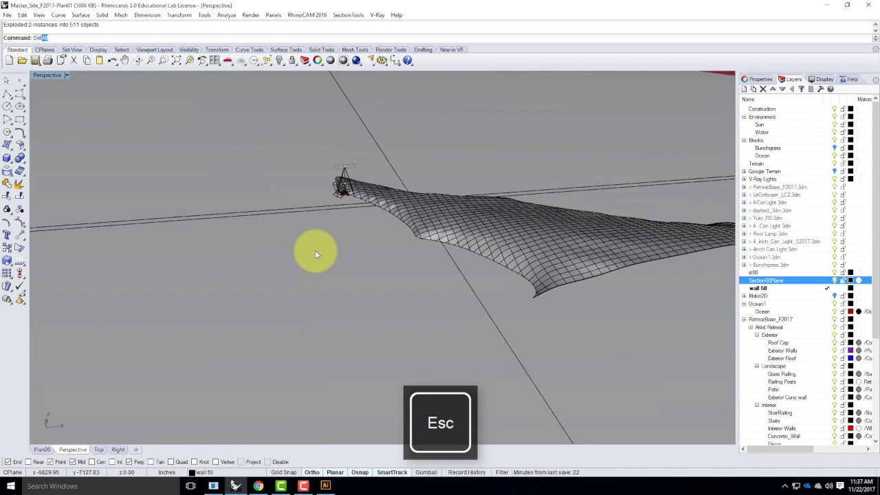
type("Block")
key("Return")
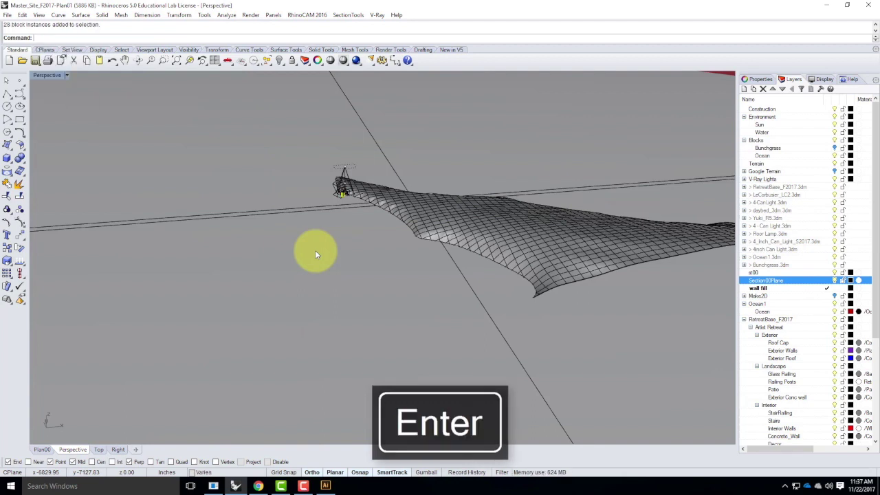
type("Explode")
key("Return")
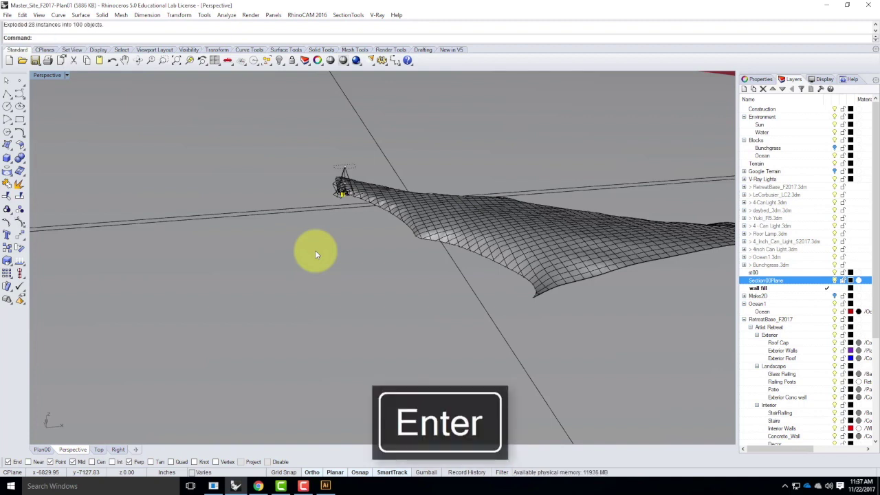
key("Escape")
type("Sel")
key("Return")
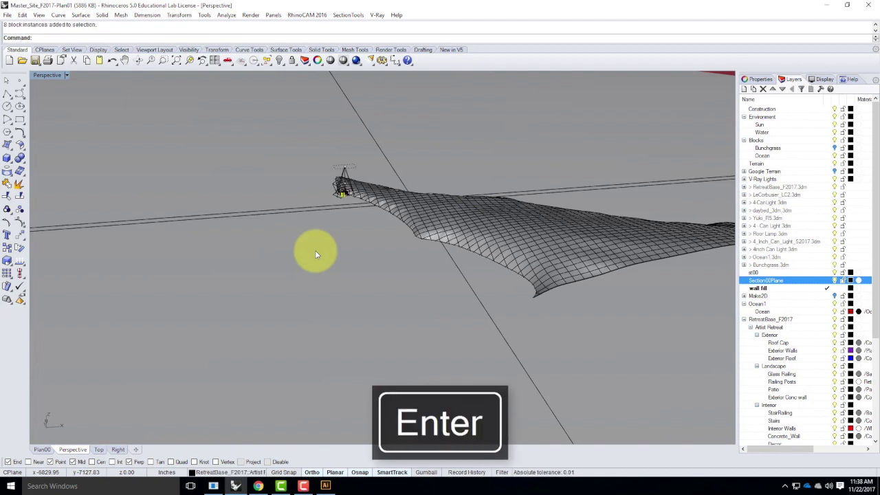
type("Explode")
key("Return")
Step: Explode the last eight block instances and confirm no blocks remain
key("Escape")
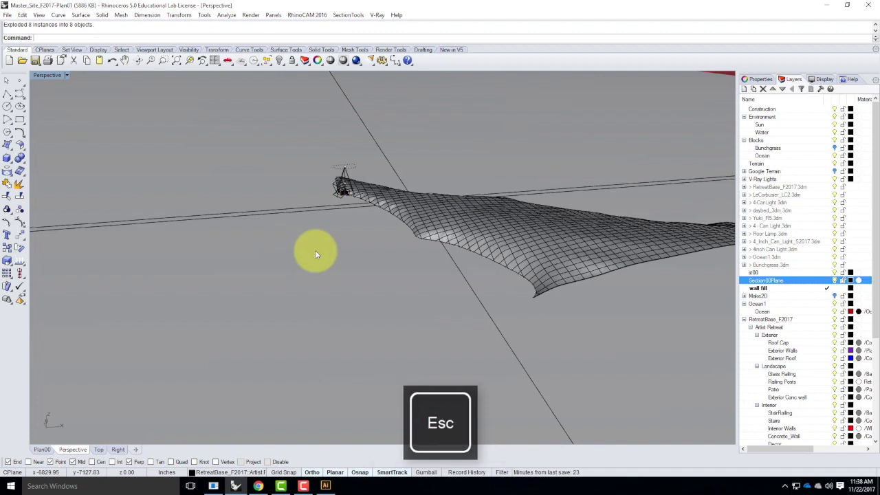
type("Se")
type("lB")
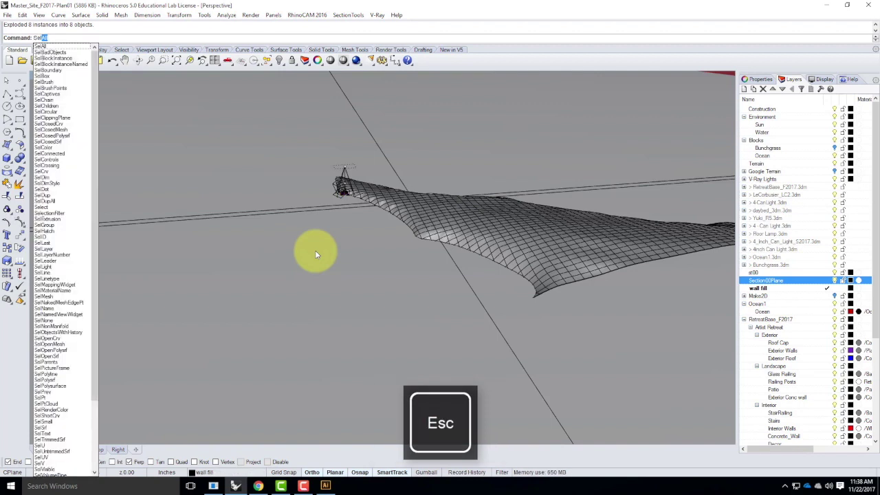
key("BackSpace")
type("BlockInstance")
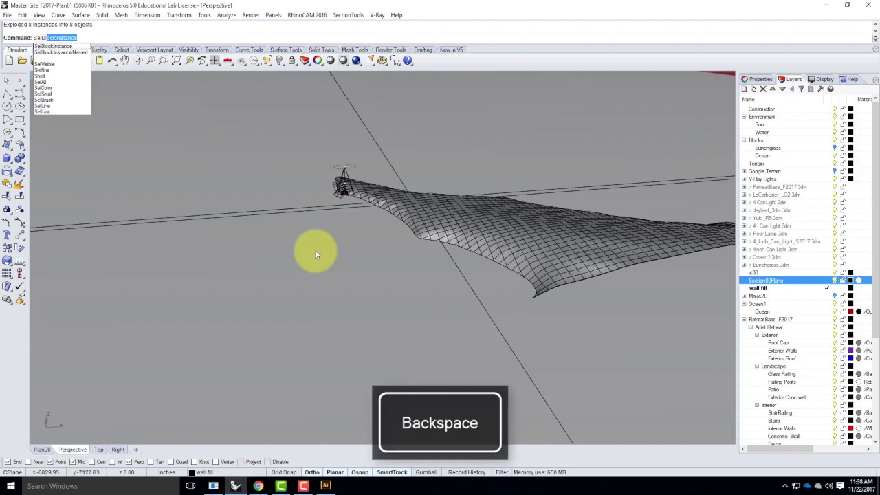
key("Return")
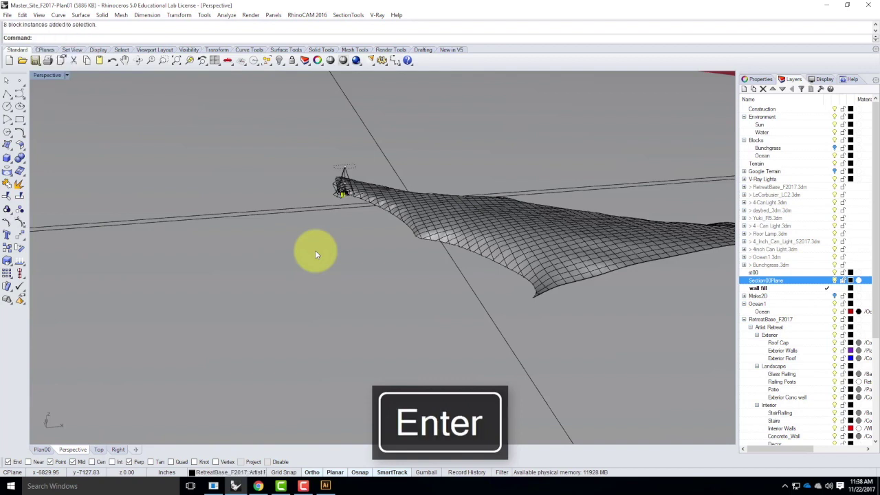
type("Explode")
key("Return")
key("Escape")
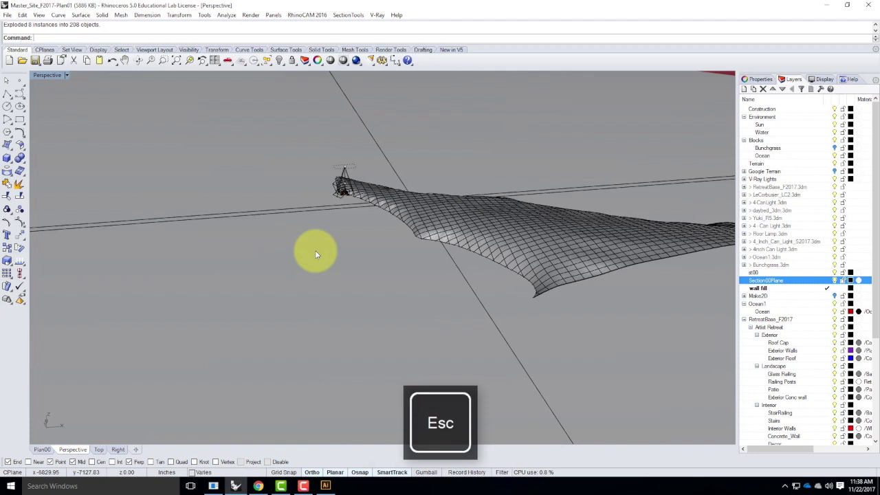
type("SelB")
key("Return")
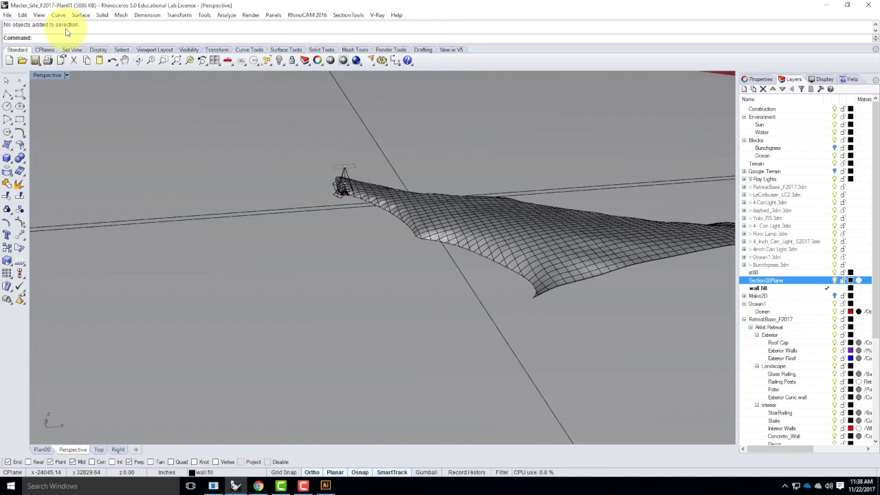
Step: Split every object except the ground plane, using the ground plane as the cutter
key("Escape")
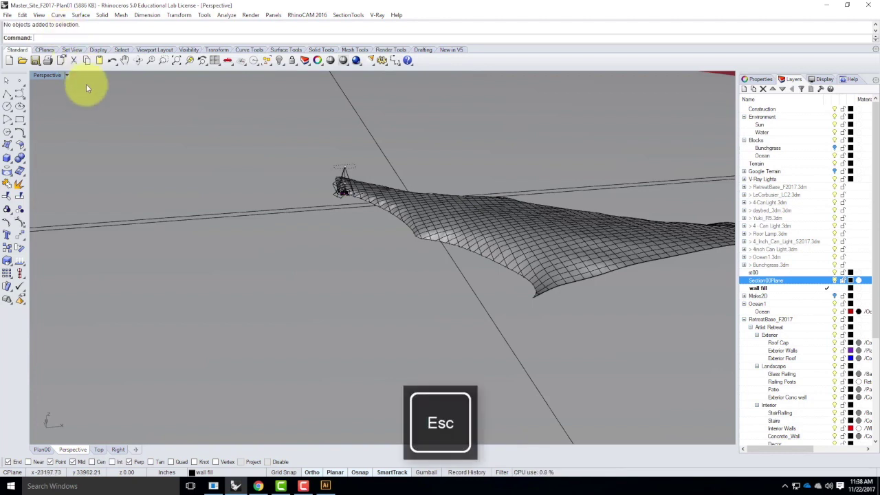
left_click(273, 214)
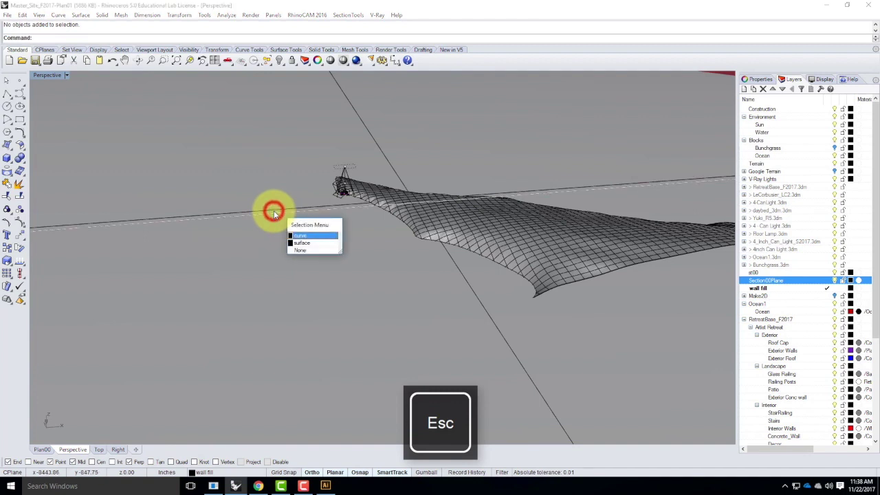
left_click(300, 249)
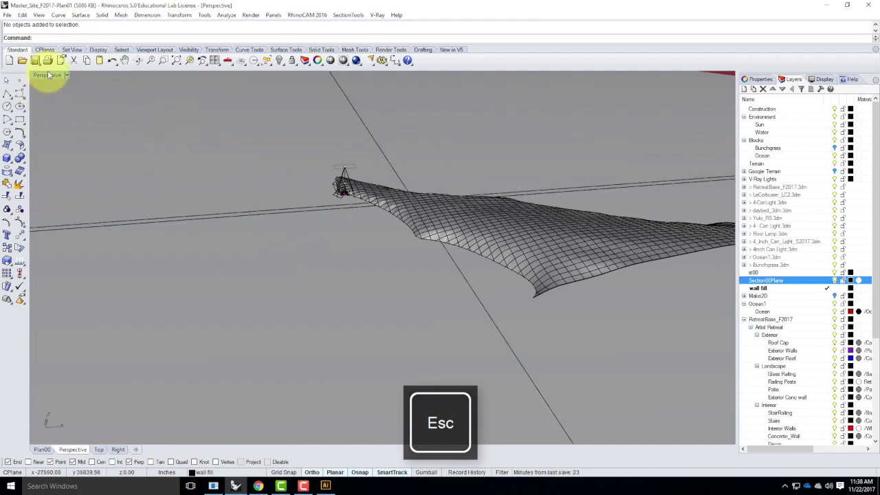
type("Spli")
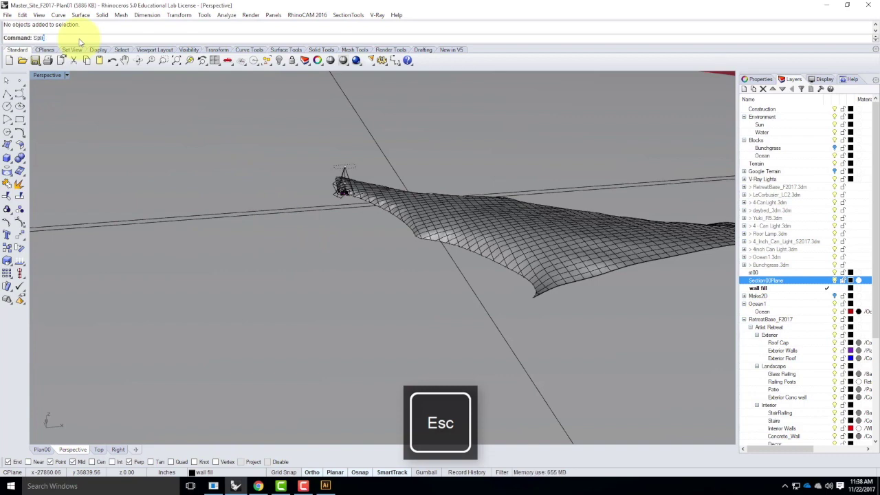
type("t")
key("Return")
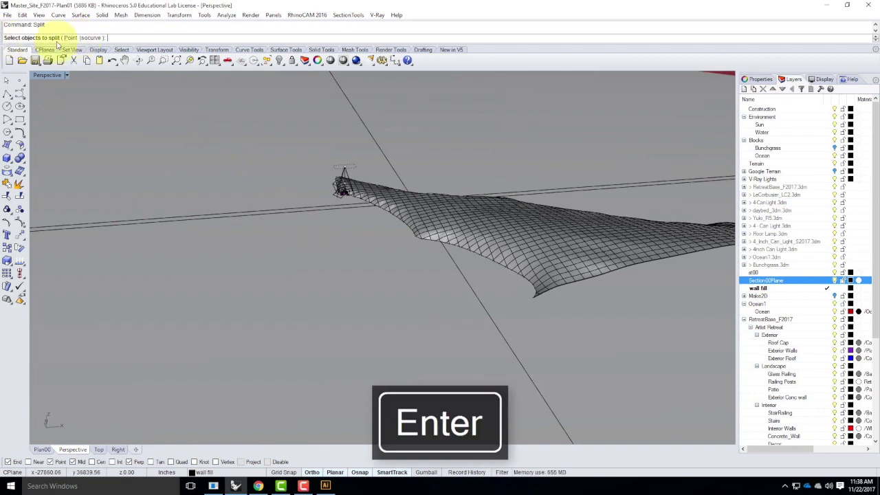
scroll(211, 167, "down", 5)
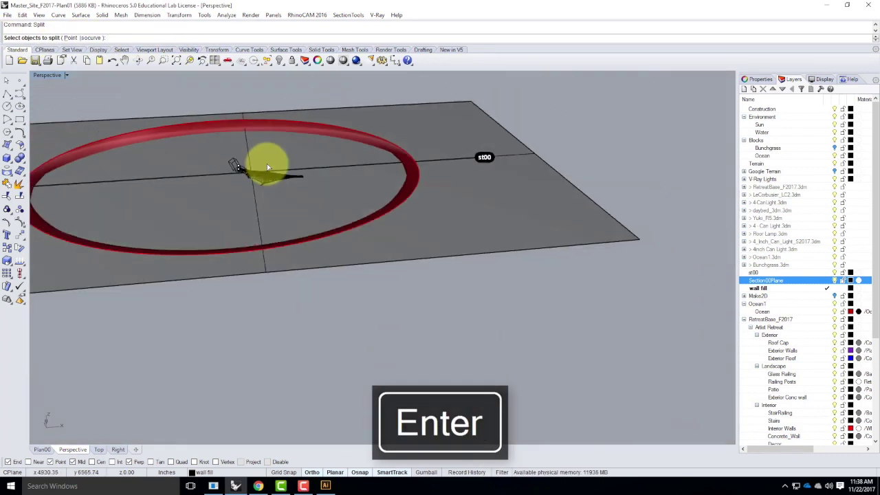
key("ctrl+a")
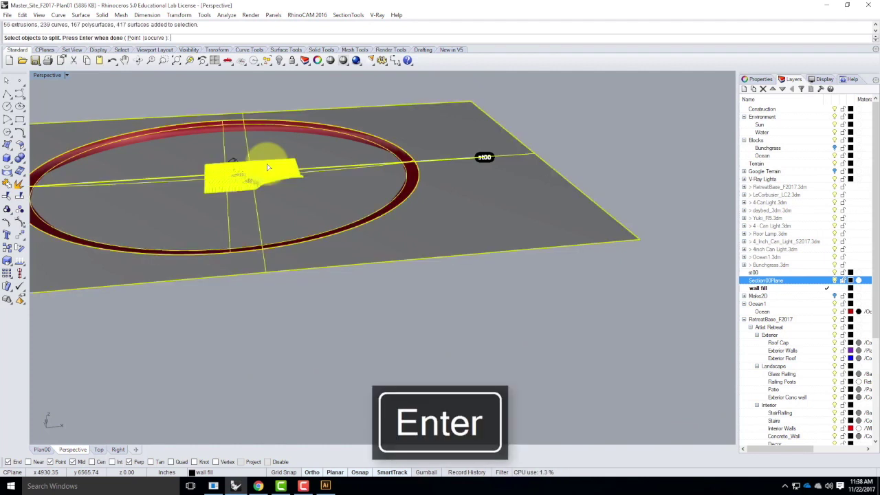
left_click(425, 139)
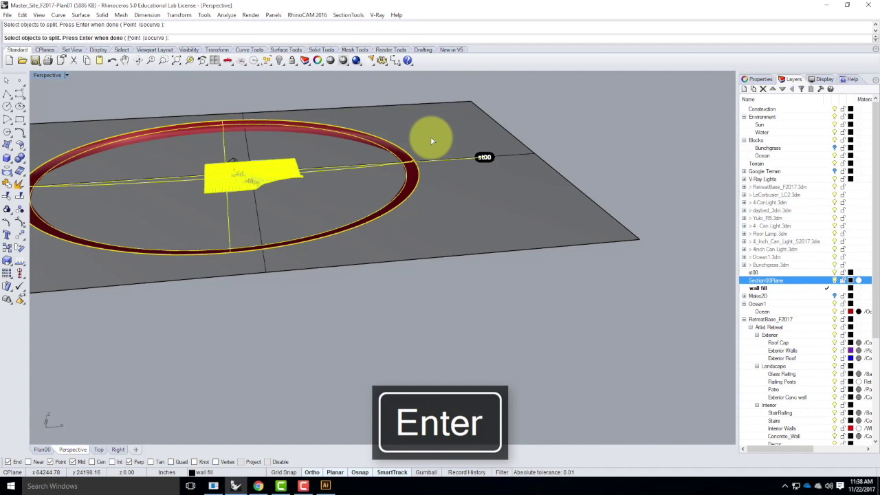
key("Return")
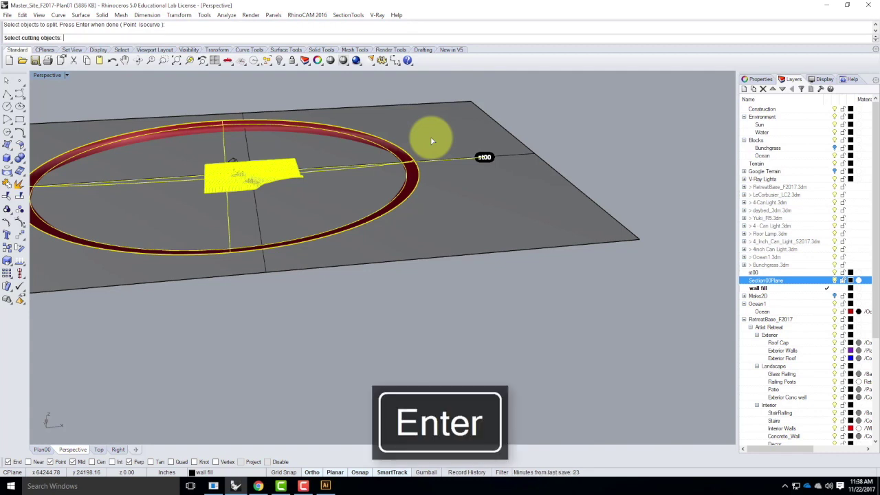
left_click(487, 190)
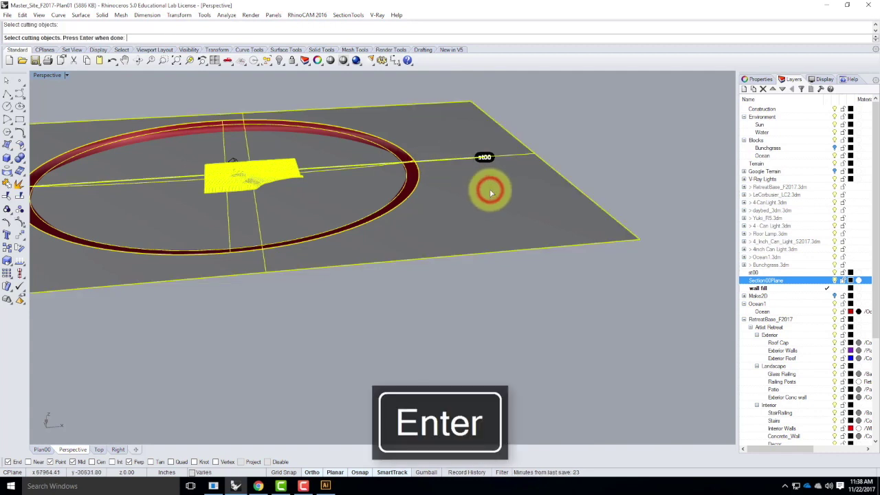
key("Return")
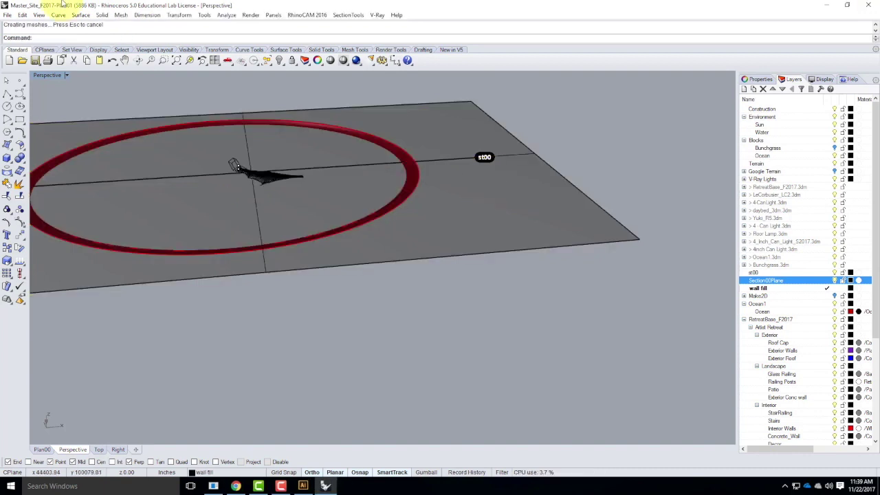
Step: Restore the four-viewport layout once the split completes
double_click(47, 77)
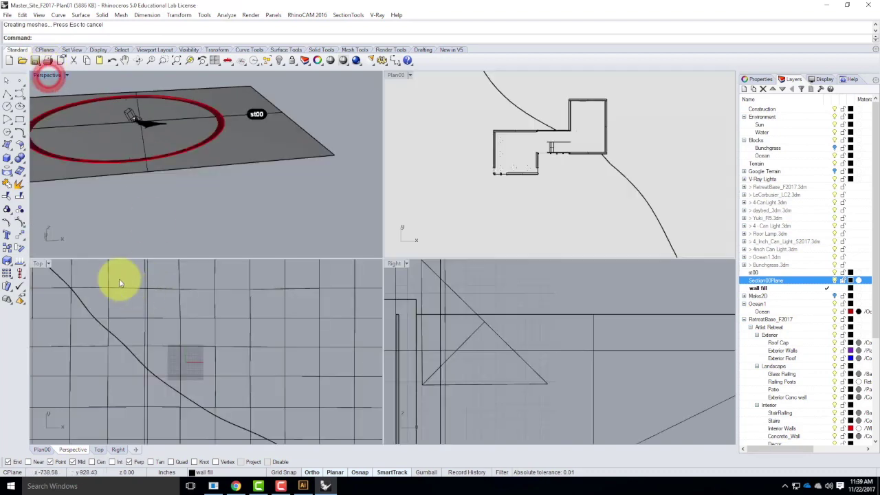
Step: Zoom the Right elevation and maximize it to fill the window
scroll(457, 364, "down", 6)
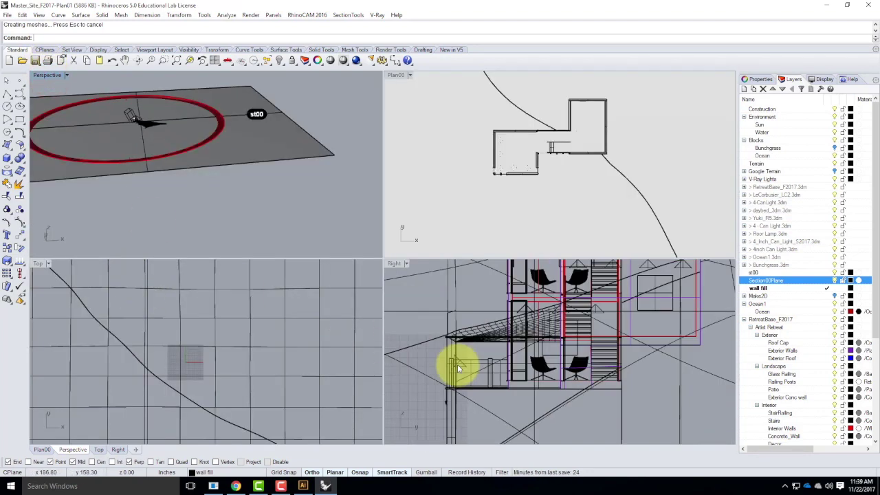
scroll(467, 366, "up", 6)
mouse_move(593, 277)
left_mouse_down()
mouse_move(534, 324)
mouse_move(409, 338)
mouse_move(417, 347)
left_mouse_up()
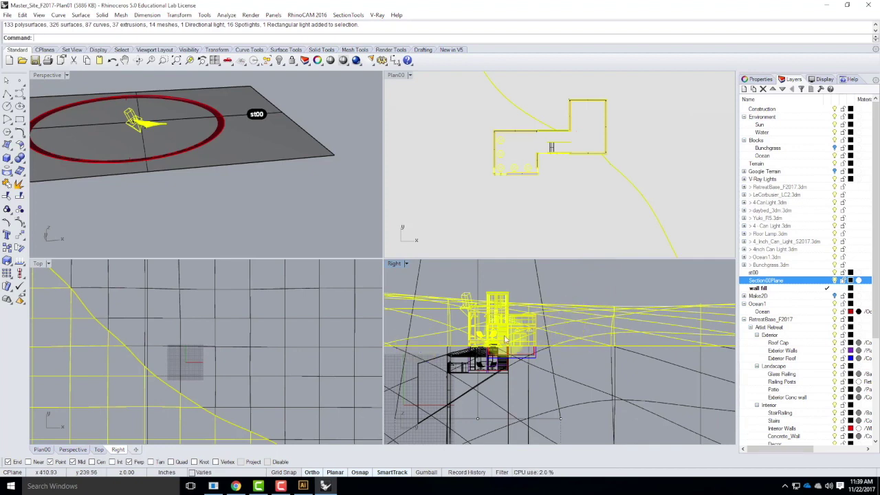
scroll(500, 340, "up", 5)
scroll(500, 339, "up", 2)
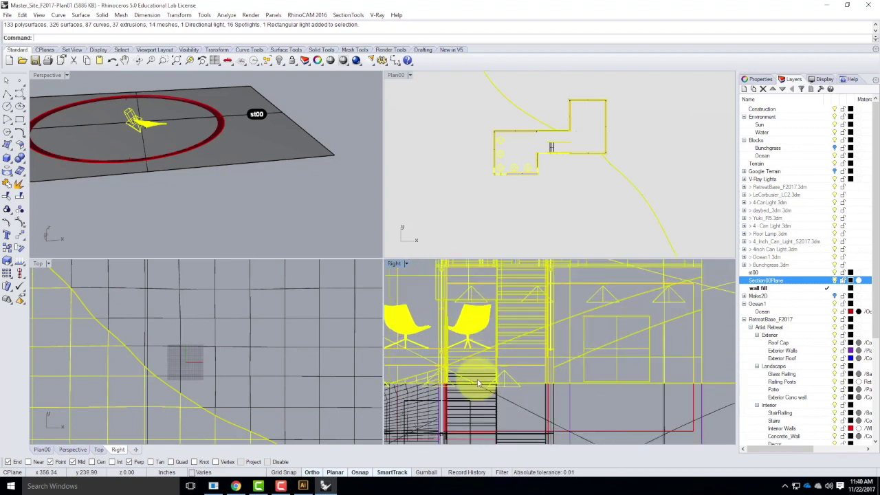
scroll(500, 339, "down", 3)
double_click(397, 264)
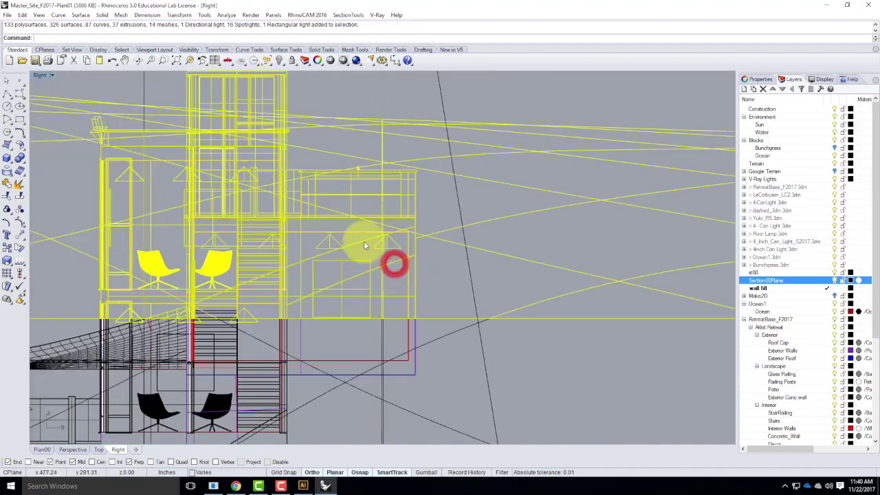
Step: Crossing-select all geometry above the ground cut line, adding the missed curve
left_click(544, 95)
scroll(585, 109, "down", 1)
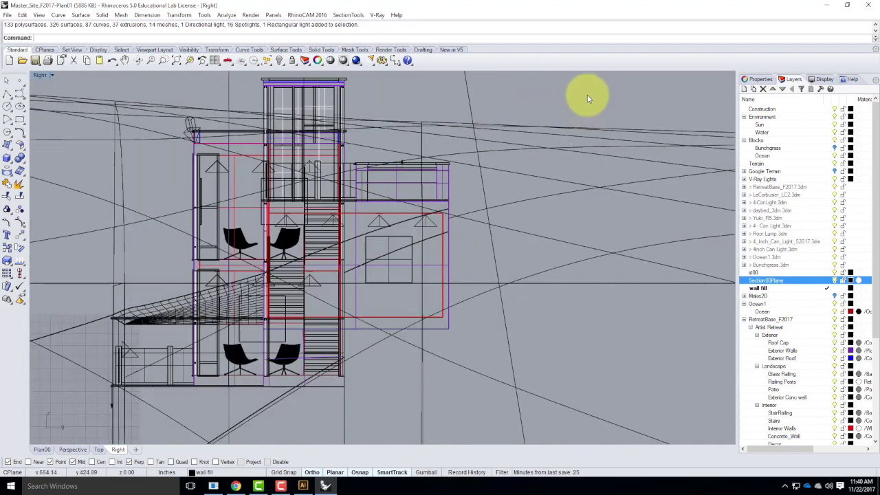
left_click(573, 75)
left_click_drag(573, 75, 146, 279)
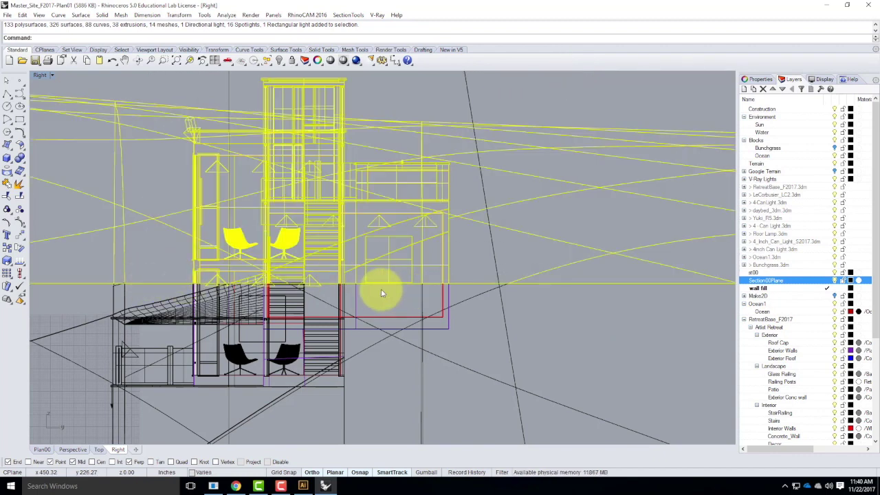
scroll(337, 282, "up", 5)
left_click(240, 278)
left_click(281, 305)
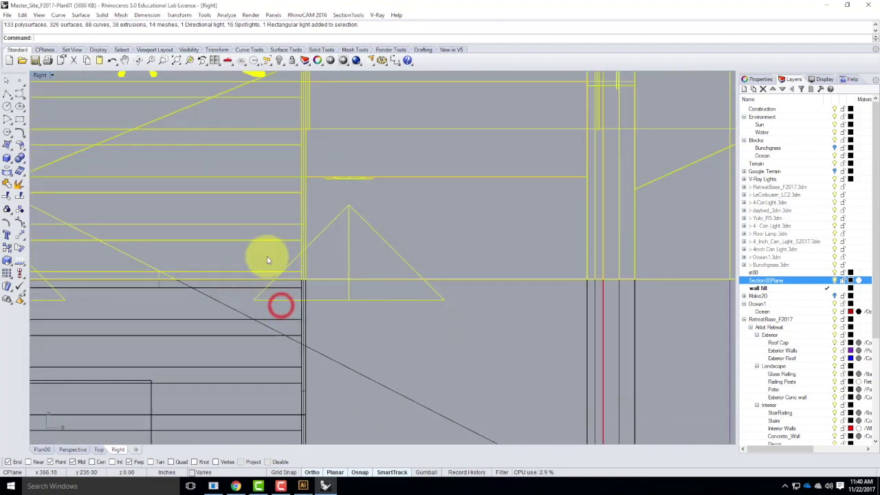
left_click(265, 256)
scroll(374, 245, "down", 5)
Step: Hide the Glass Railing and both Window Glass layers in the Layers panel
scroll(394, 289, "down", 5)
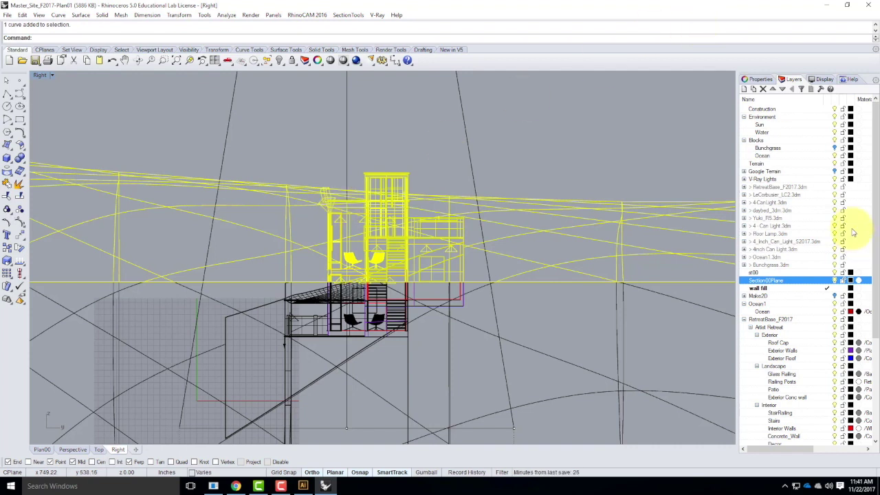
scroll(872, 228, "down", 6)
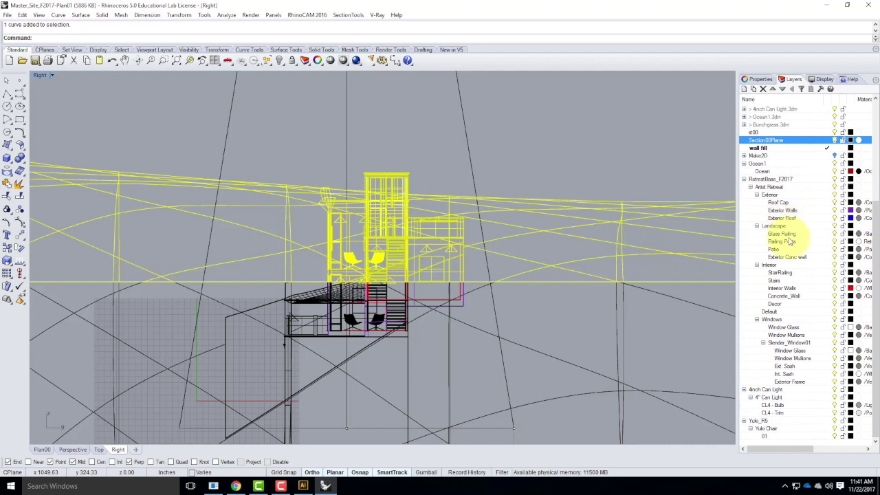
left_click(833, 233)
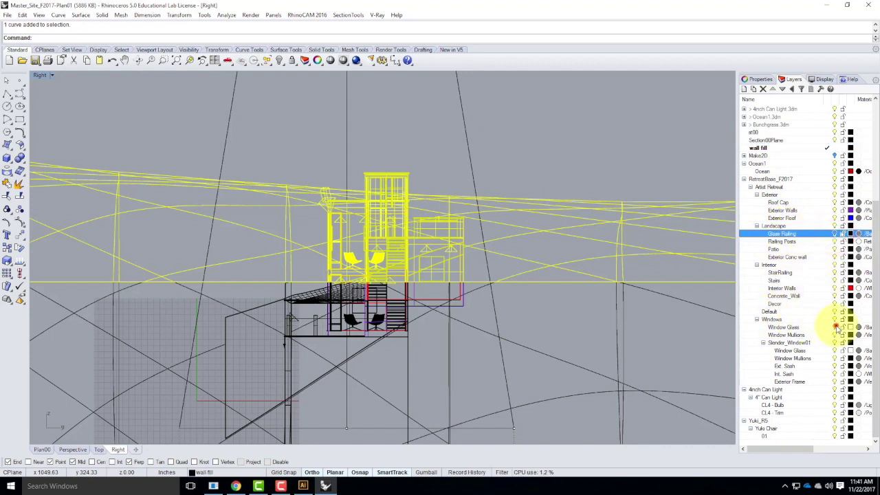
left_click(836, 328)
left_click(835, 350)
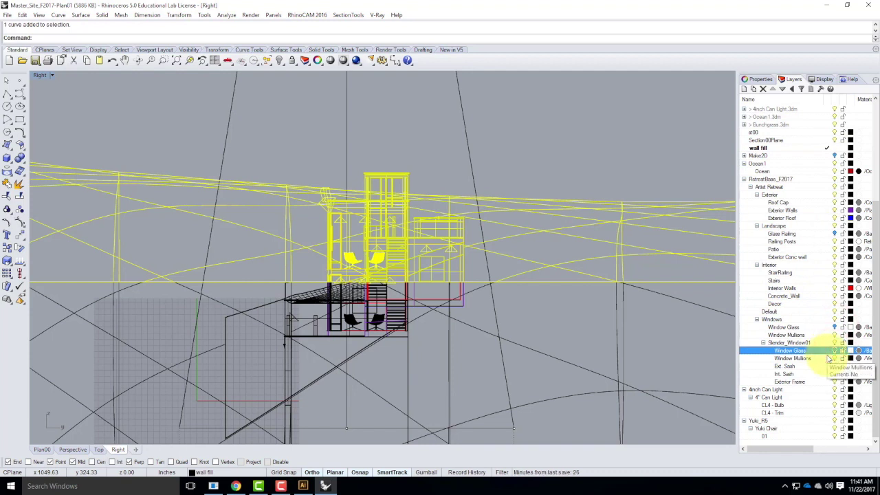
left_click(371, 15)
Step: In the V-Ray material editor, choose Load Material on the Scene Materials group
left_click(392, 35)
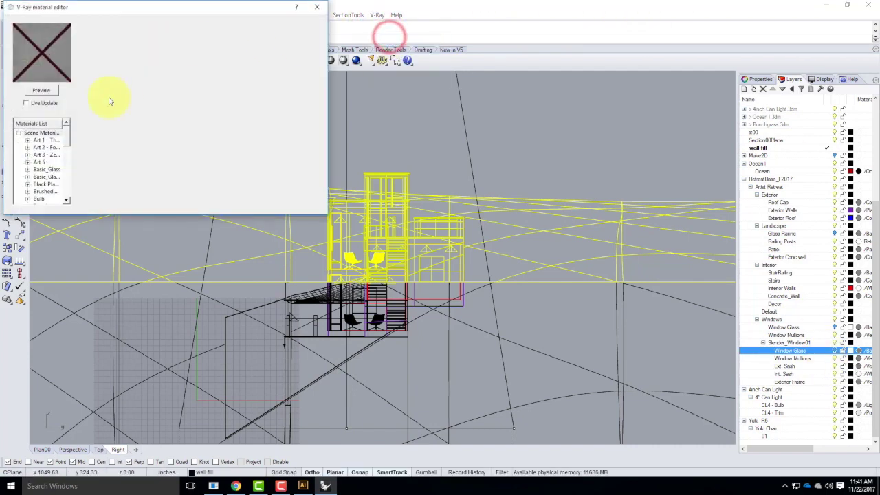
mouse_move(65, 137)
left_mouse_down()
mouse_move(71, 192)
mouse_move(67, 129)
left_mouse_up()
left_click(52, 134)
double_click(49, 134)
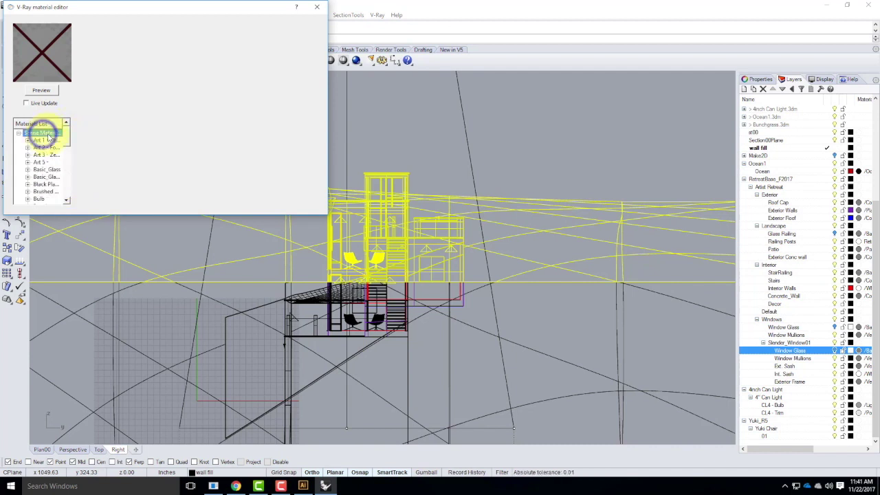
right_click(49, 135)
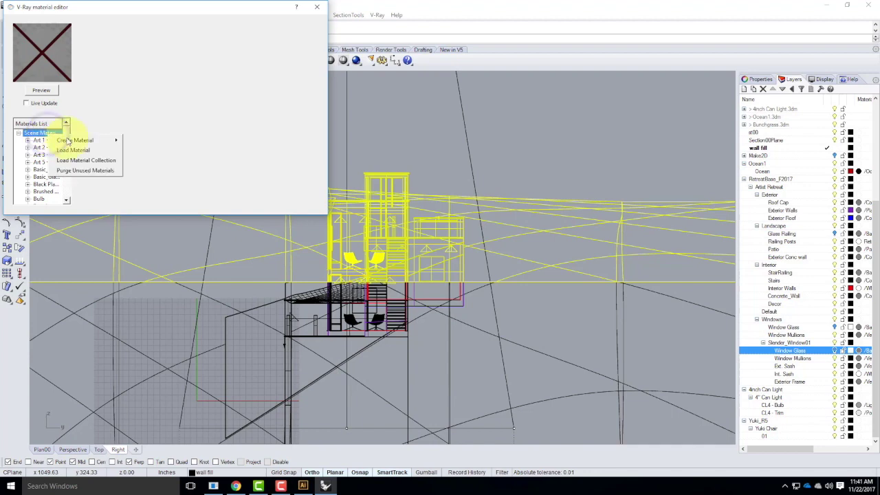
left_click(72, 151)
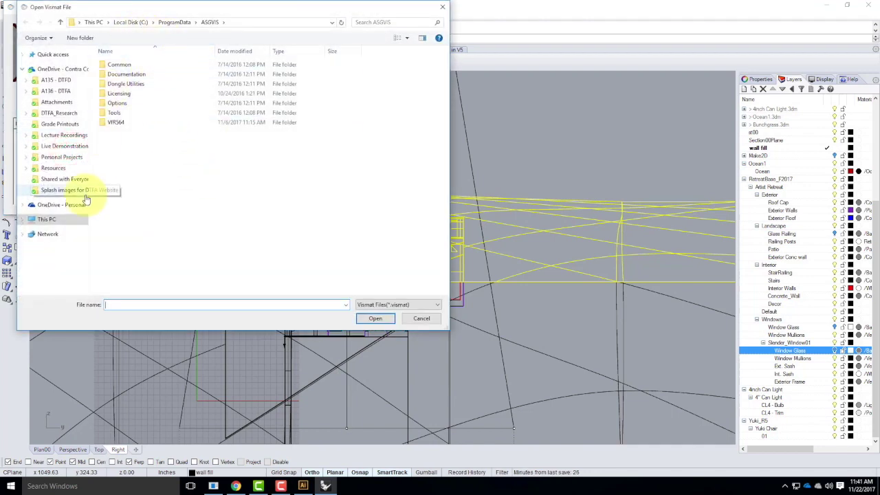
Step: Load cThru.vismat from Resources > V-Ray > V-Ray Materials > Special Materials > cThru
left_click(59, 168)
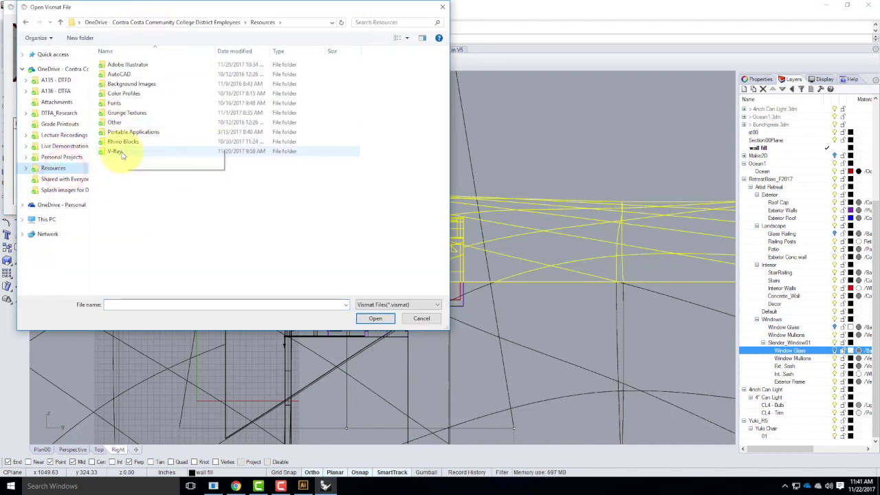
double_click(121, 150)
double_click(127, 92)
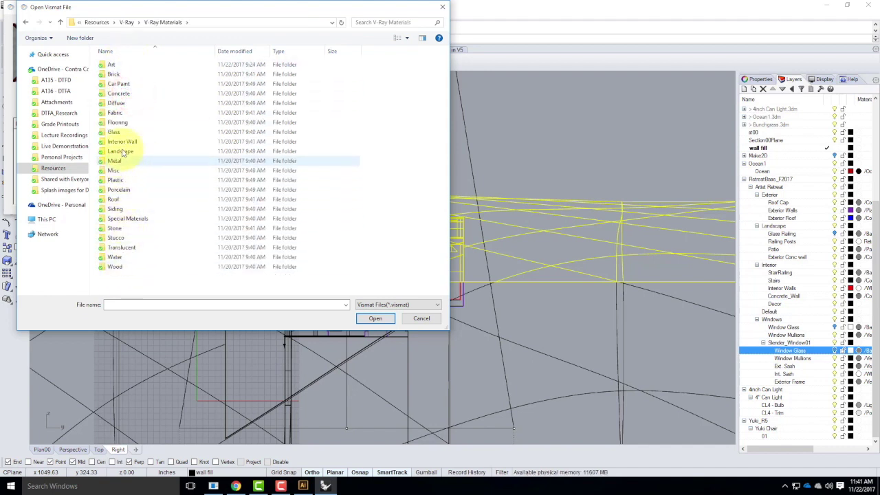
double_click(130, 218)
double_click(113, 64)
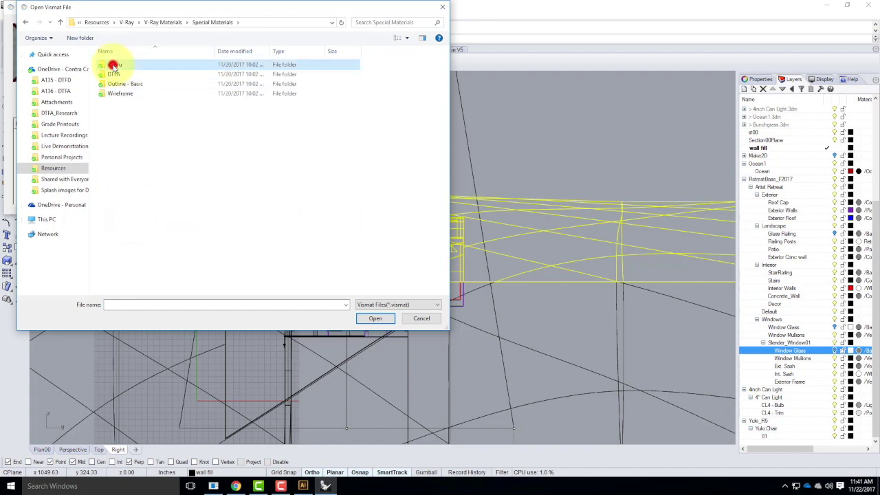
double_click(113, 64)
left_click(113, 65)
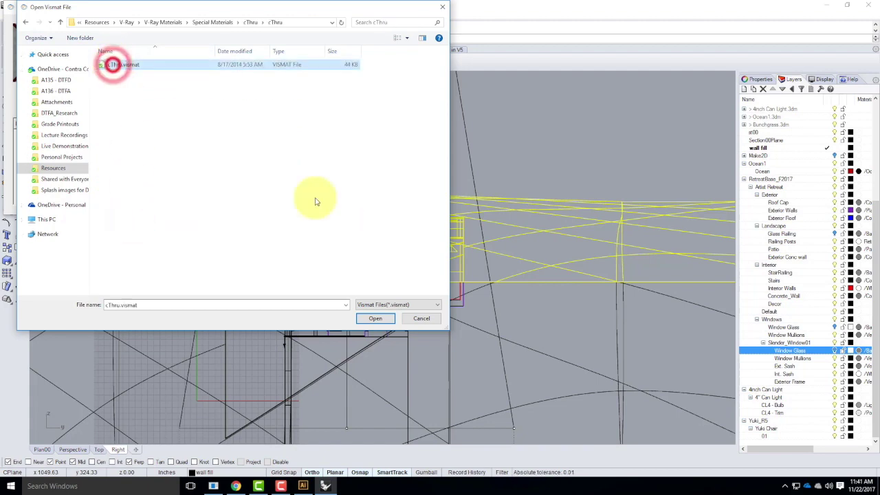
left_click(371, 318)
left_click_drag(67, 137, 69, 165)
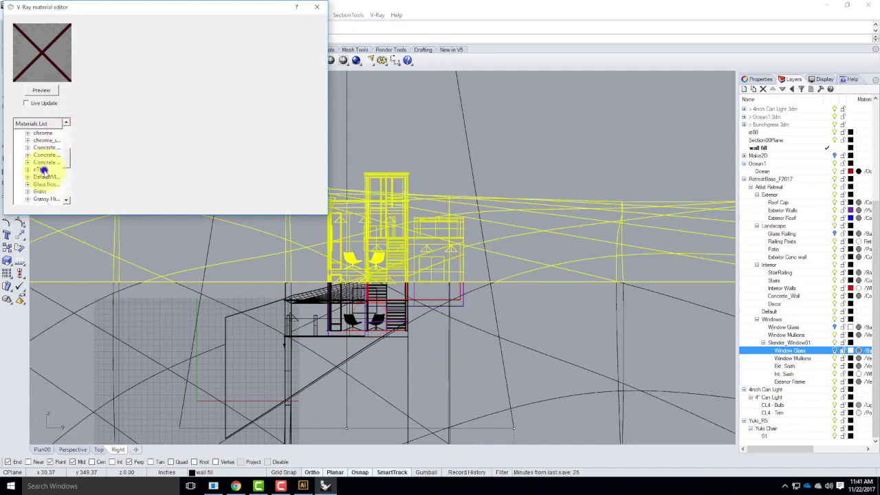
Step: Apply the cThru material to the selected geometry, then deselect everything
right_click(43, 170)
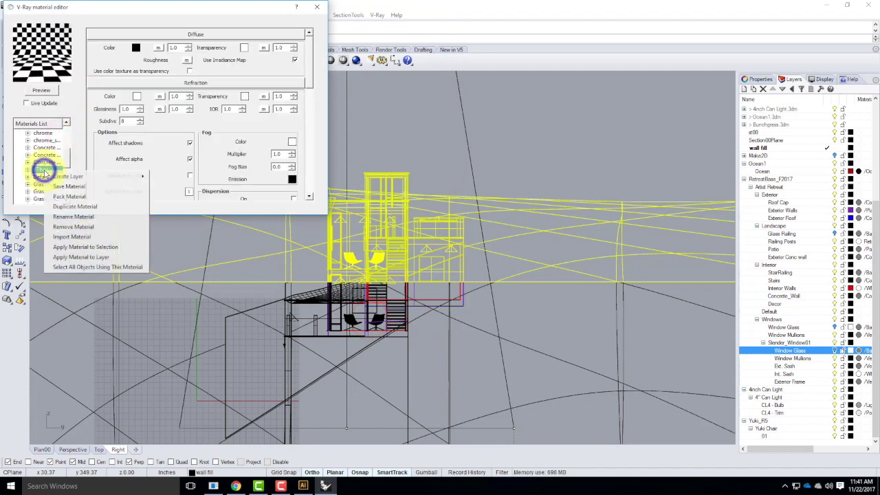
left_click(111, 248)
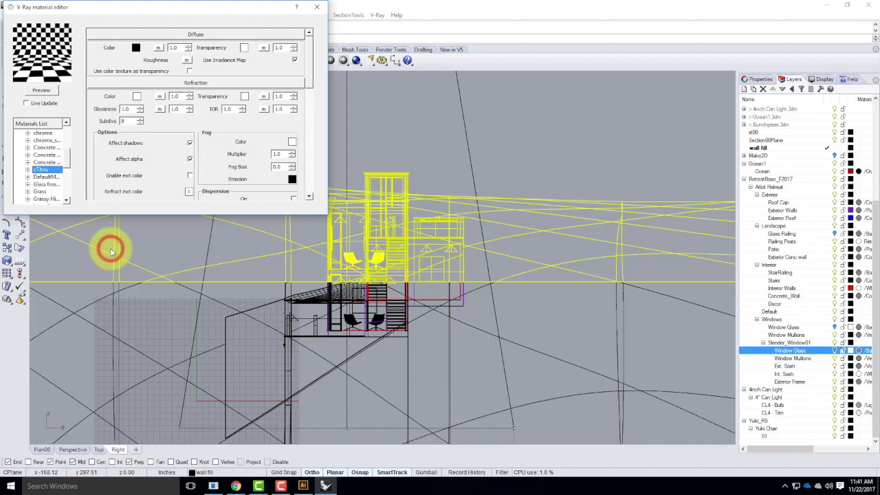
left_click(44, 170)
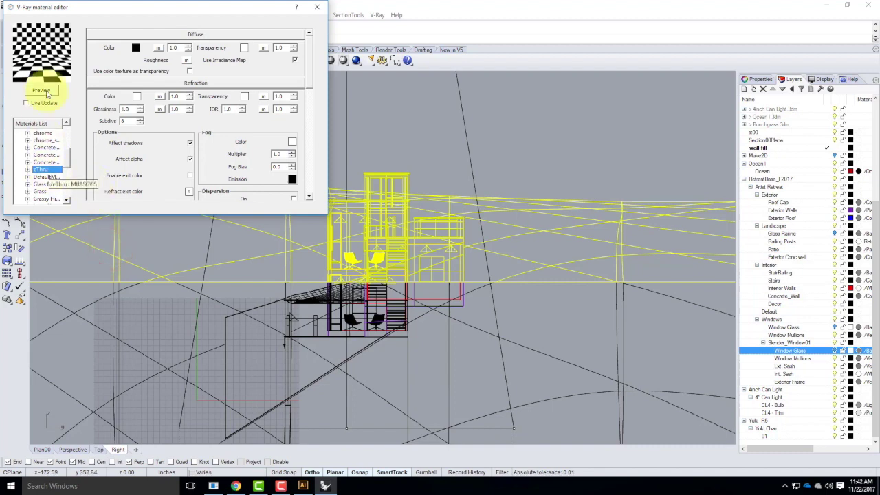
left_click(432, 142)
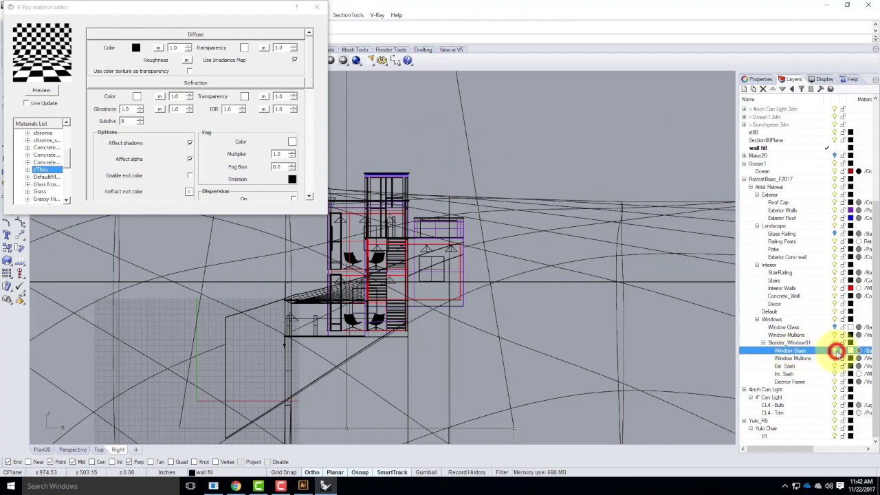
Step: Select all objects on both Window Glass layers and Glass Railing, removing the lower panes
right_click(785, 351)
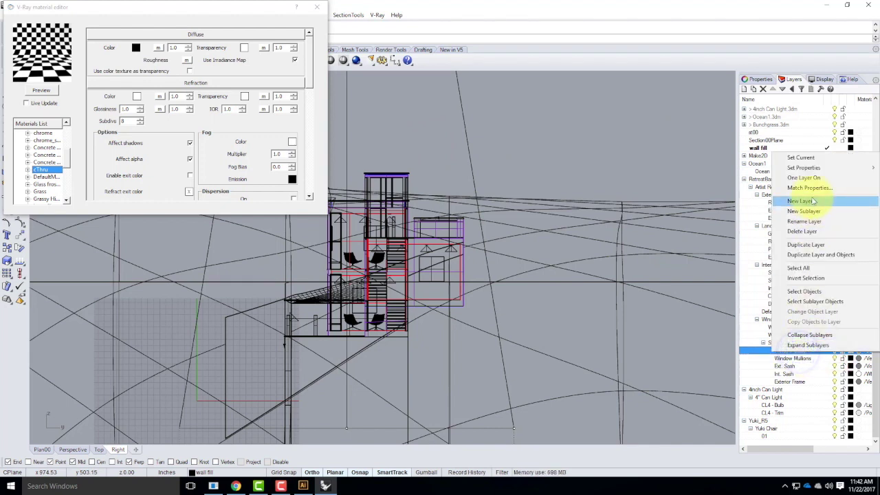
left_click(814, 301)
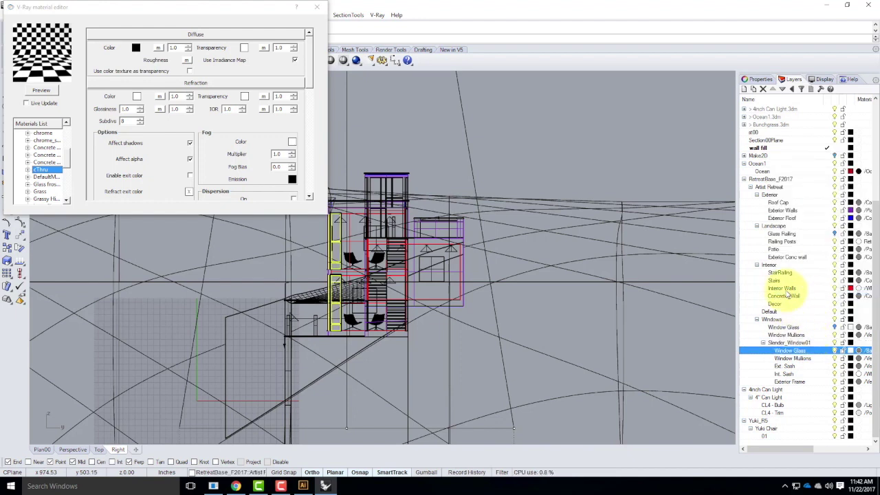
left_click(834, 327)
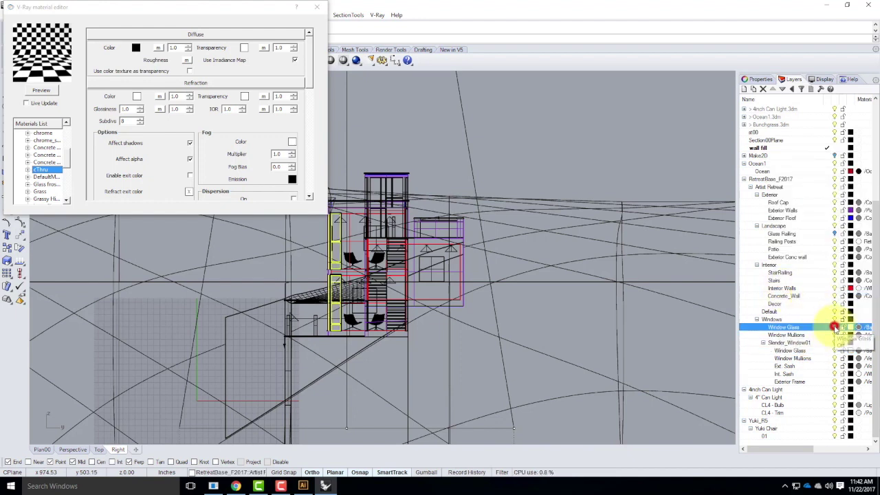
right_click(784, 327)
left_click(800, 267)
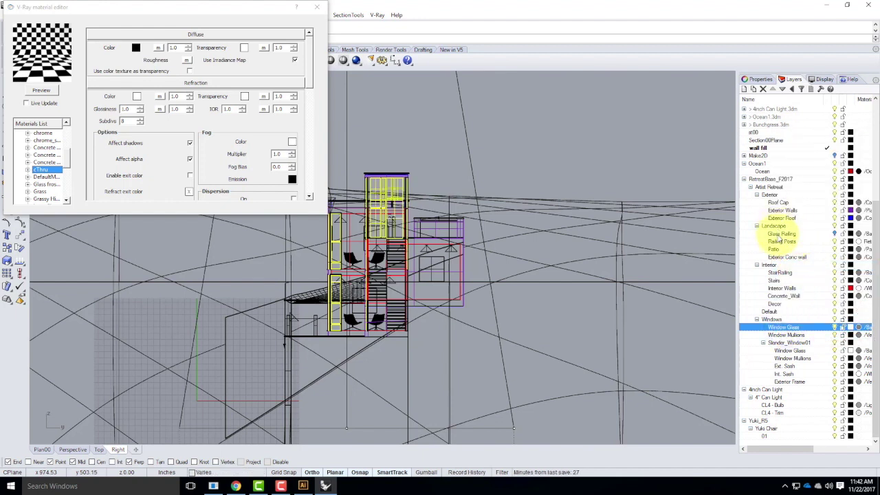
left_click(835, 233)
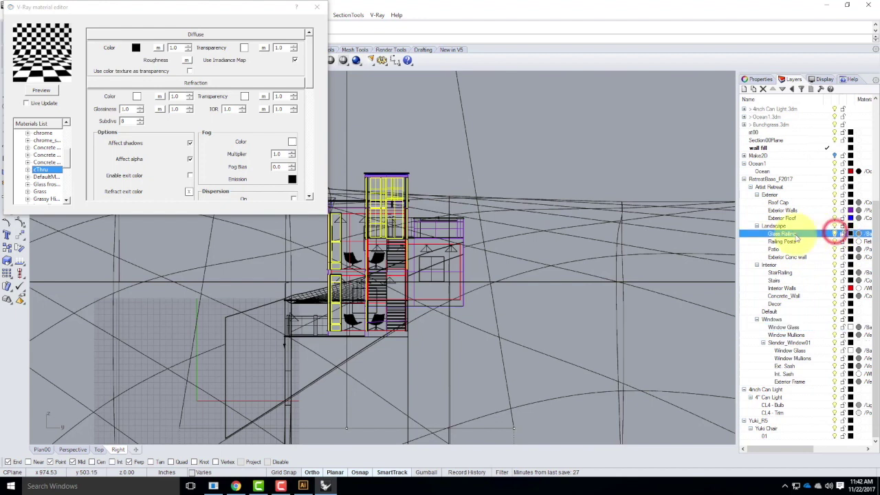
right_click(786, 234)
left_click(798, 374)
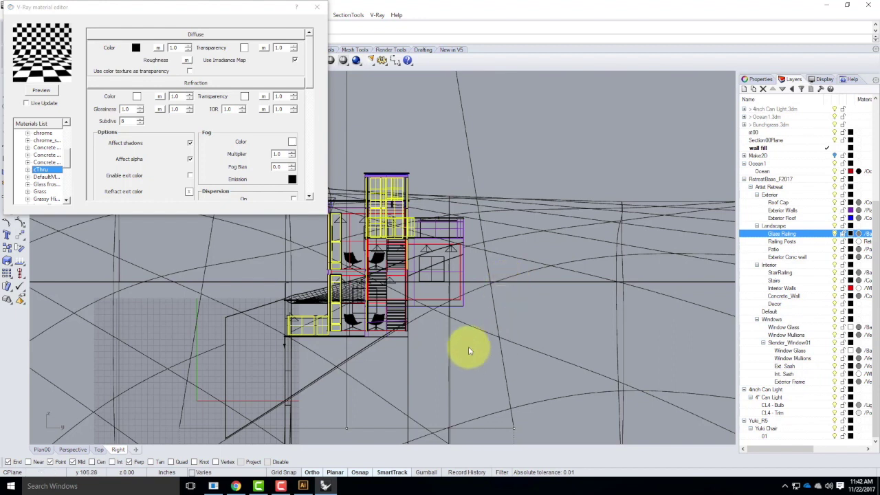
left_click_drag(472, 353, 267, 287)
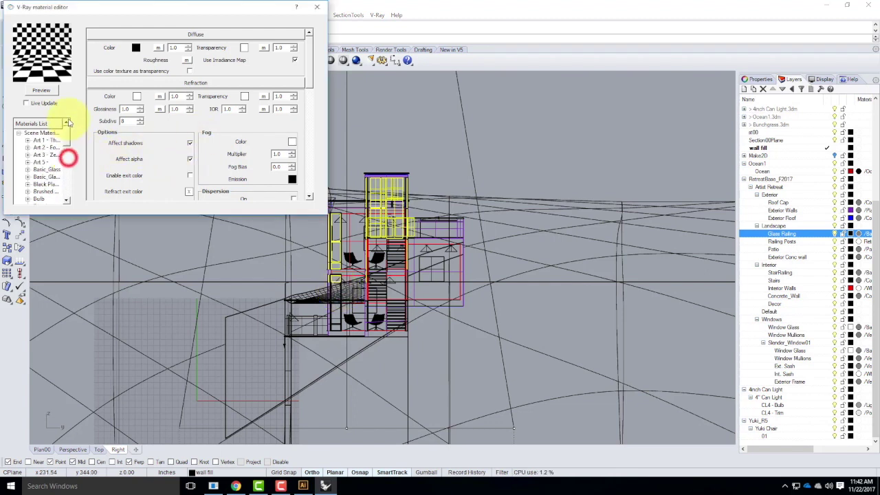
Step: Create a new Standard V-Ray material with a white transparency colour
right_click(40, 132)
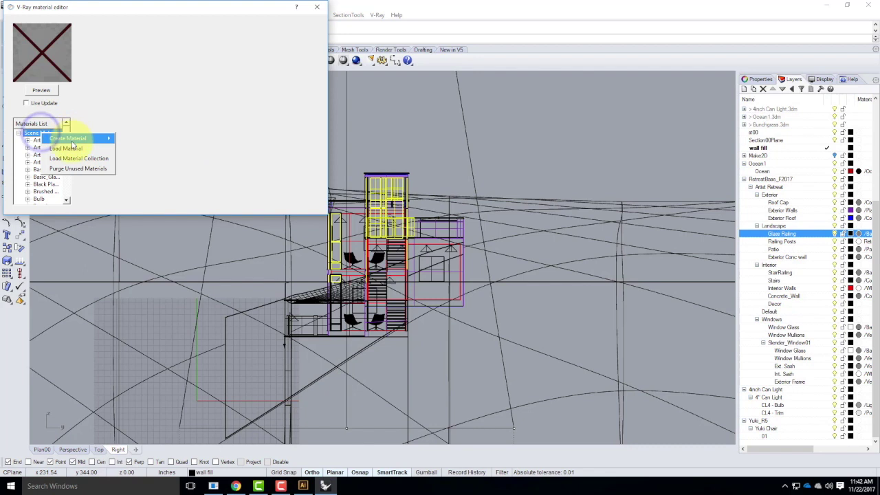
mouse_move(68, 138)
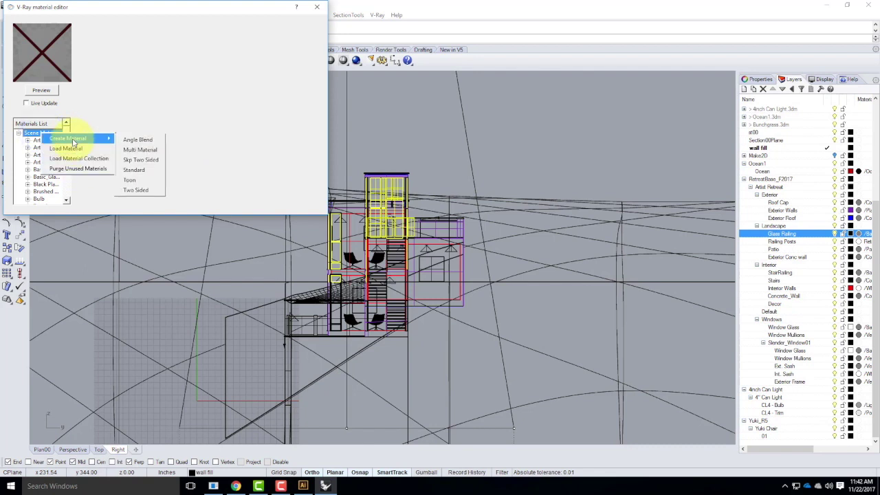
left_click(146, 170)
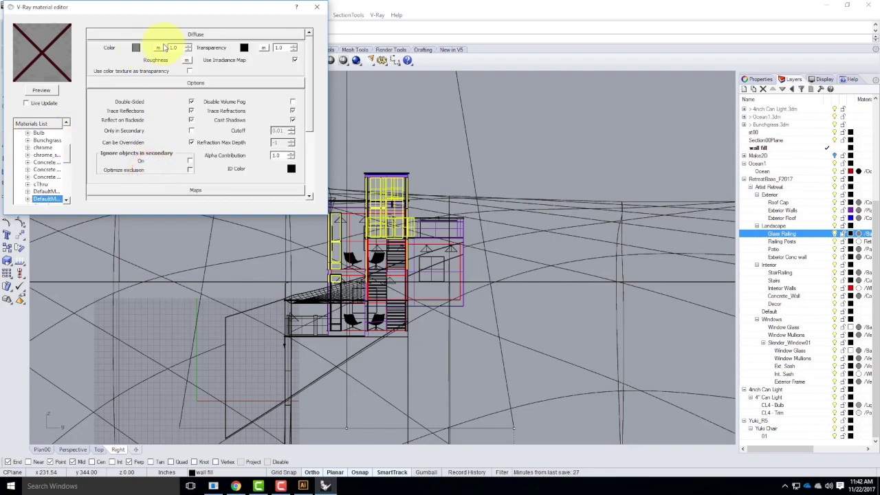
left_click(245, 47)
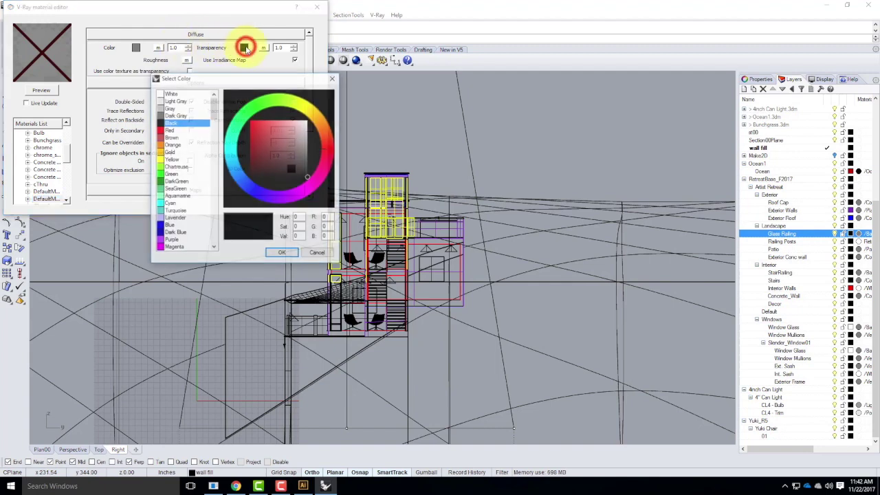
left_click(172, 92)
left_click(283, 253)
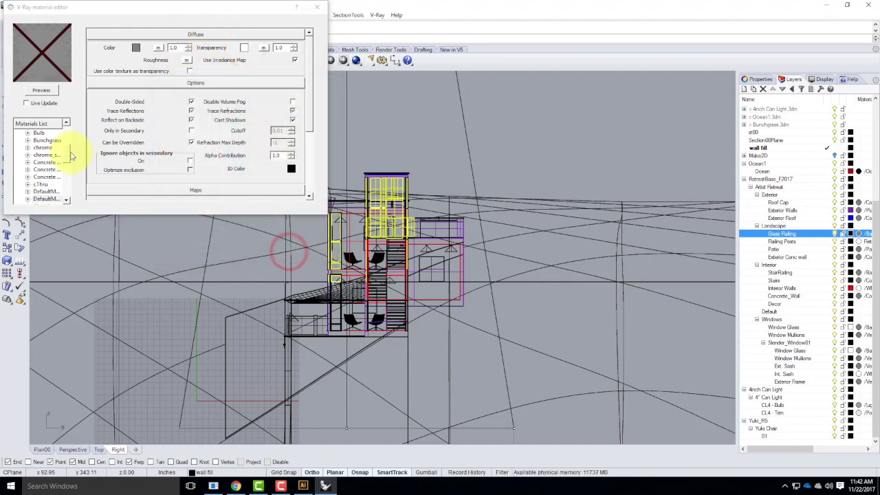
Step: Rename the new material to 'Transparent'
left_click(49, 200)
double_click(50, 200)
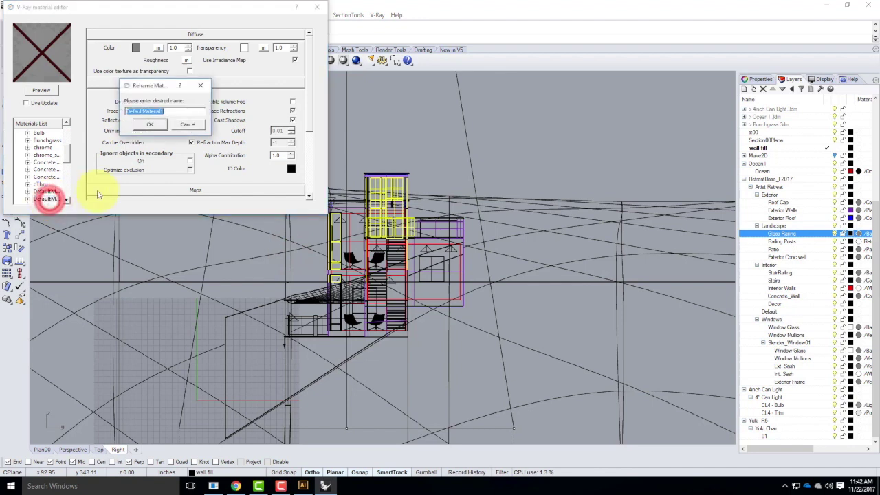
type("Transparent")
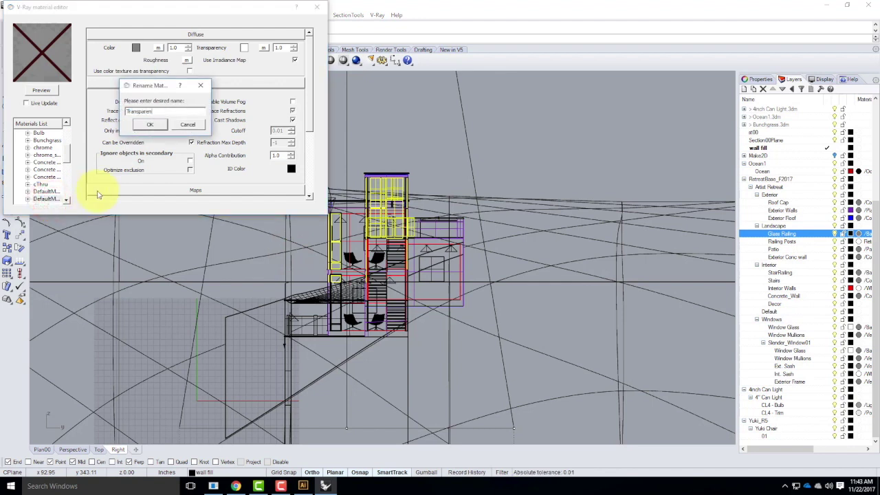
left_click(151, 125)
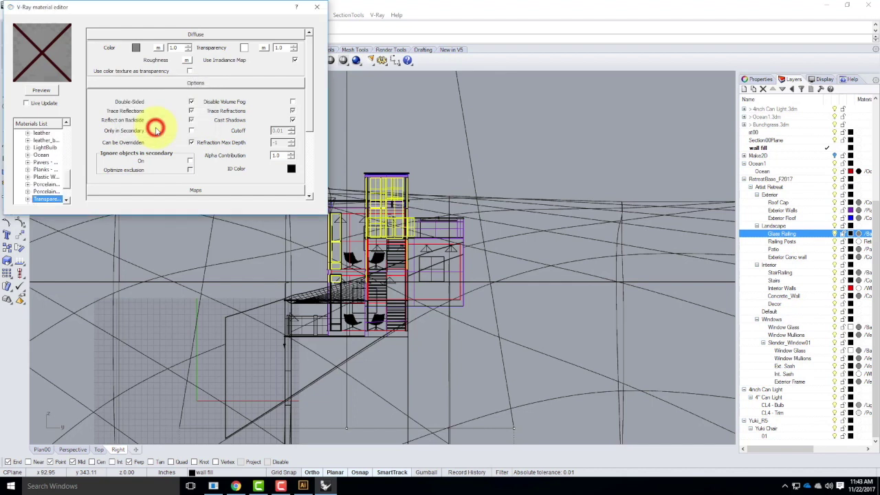
Step: Apply Transparent to the selected glass objects and close the material editor
right_click(45, 200)
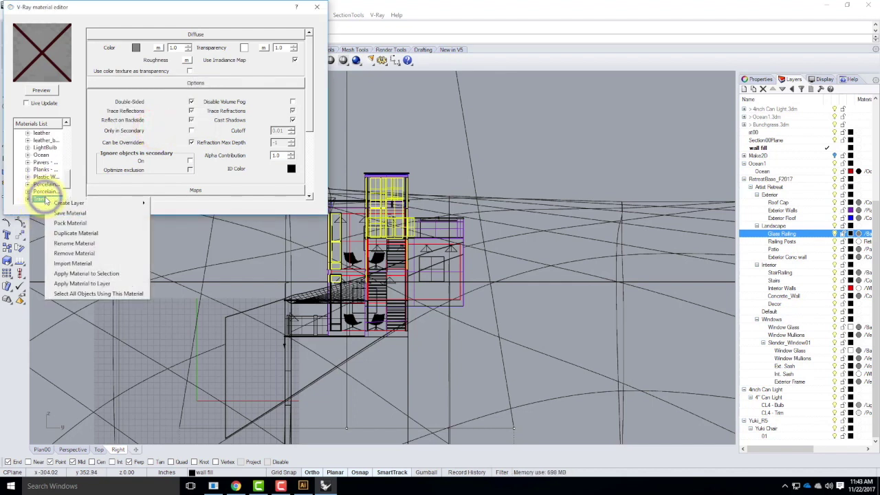
left_click(100, 274)
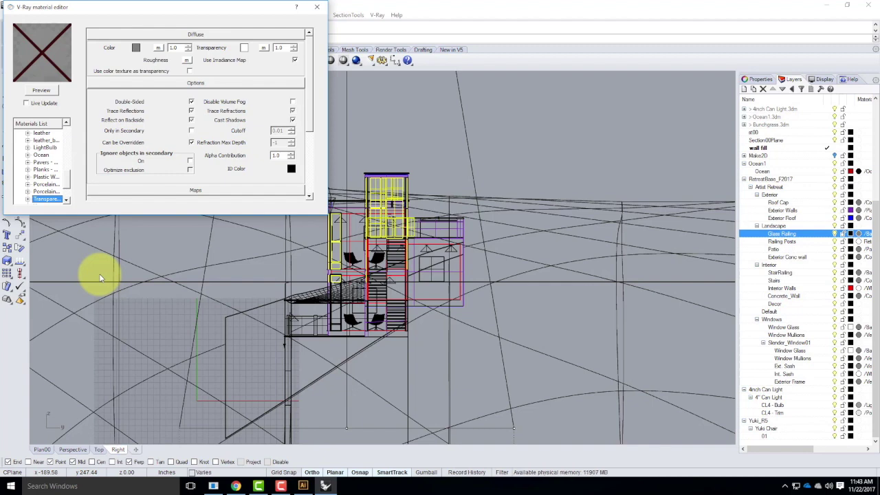
left_click(316, 7)
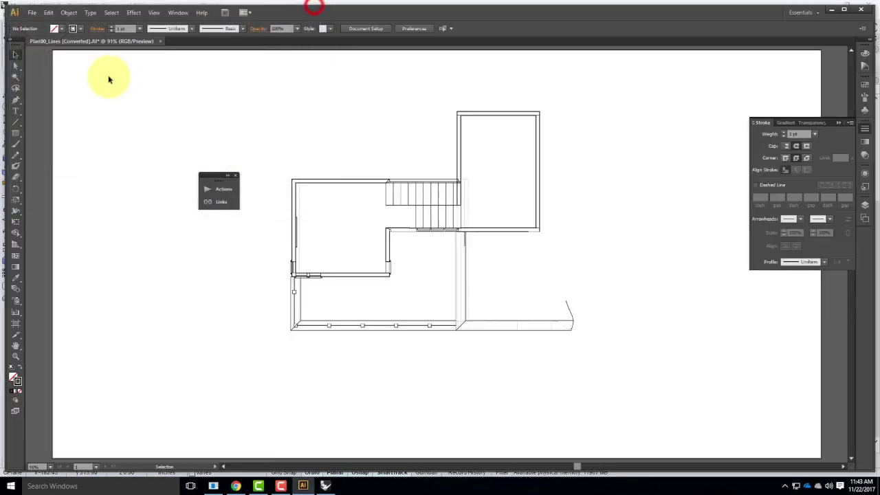
left_click(325, 485)
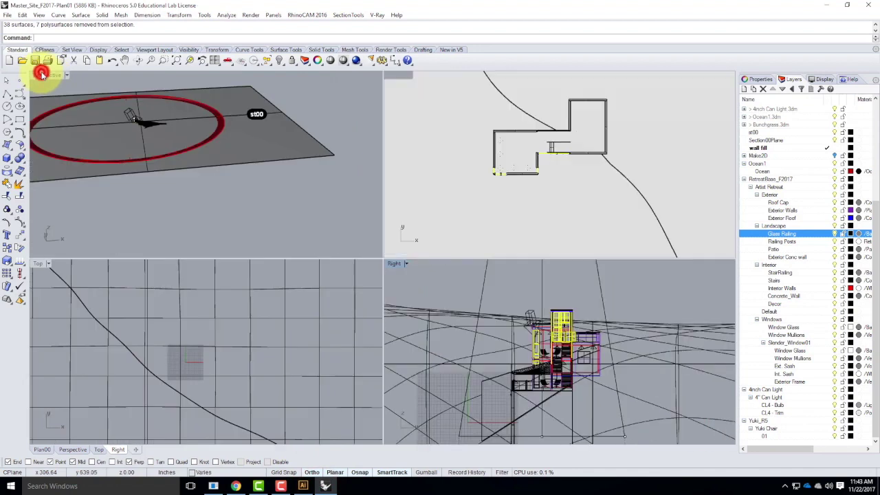
Step: Maximize Plan00 and turn on the Section00Plane layer to show the red section fills
double_click(395, 75)
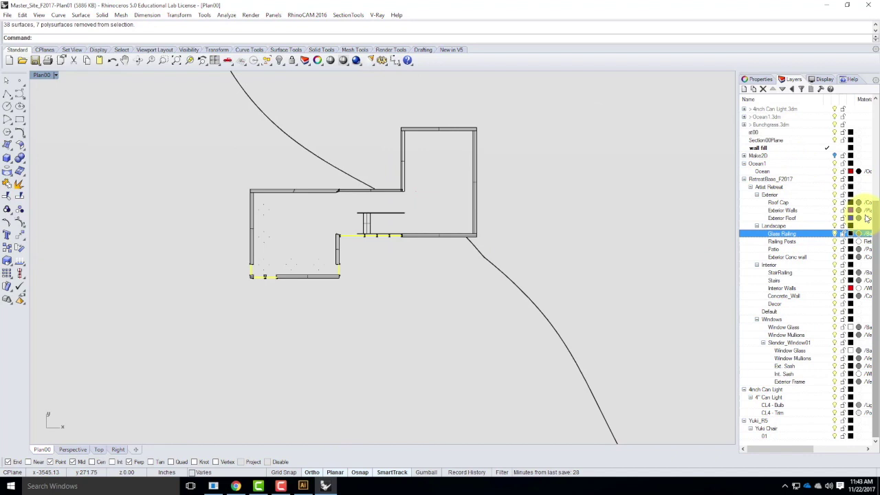
mouse_move(875, 231)
left_mouse_down()
mouse_move(878, 127)
mouse_move(868, 196)
left_mouse_up()
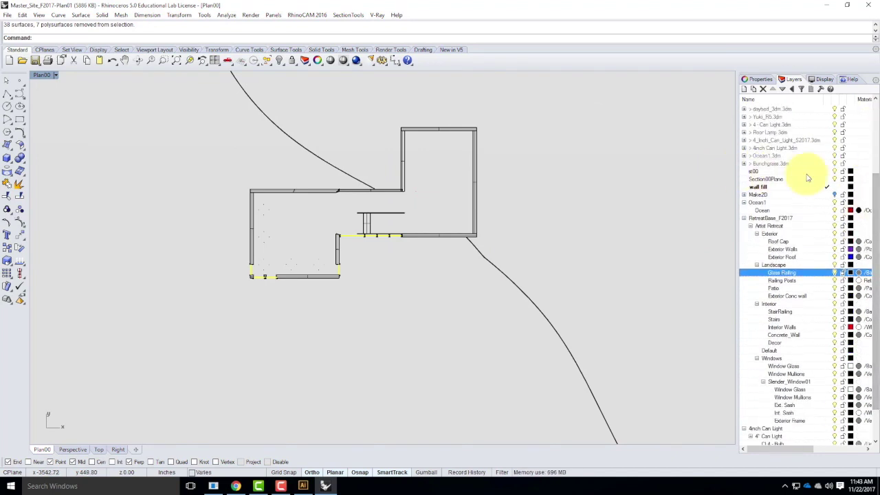
left_click(835, 179)
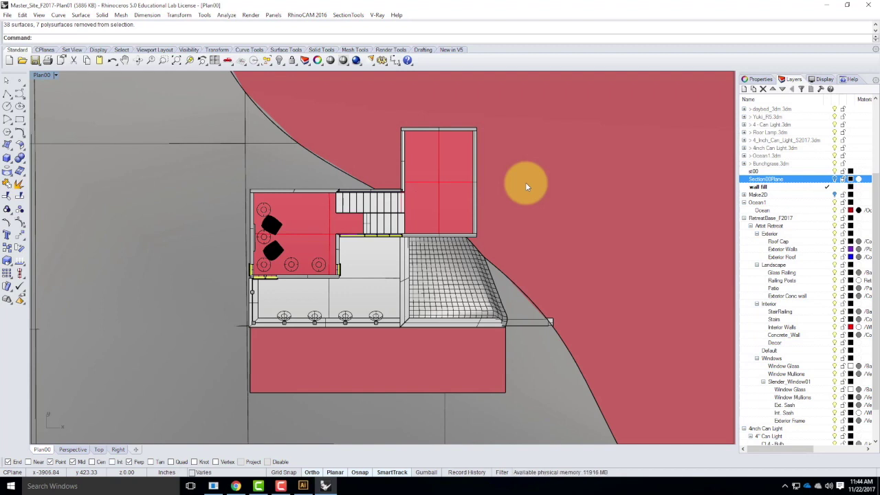
Step: Maximize the Right view and window-select the lower portion of the model
double_click(40, 75)
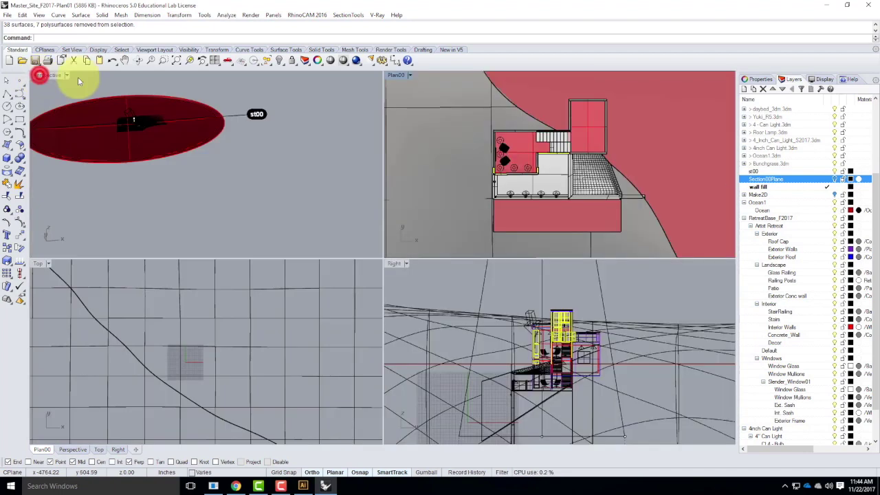
left_click(635, 376)
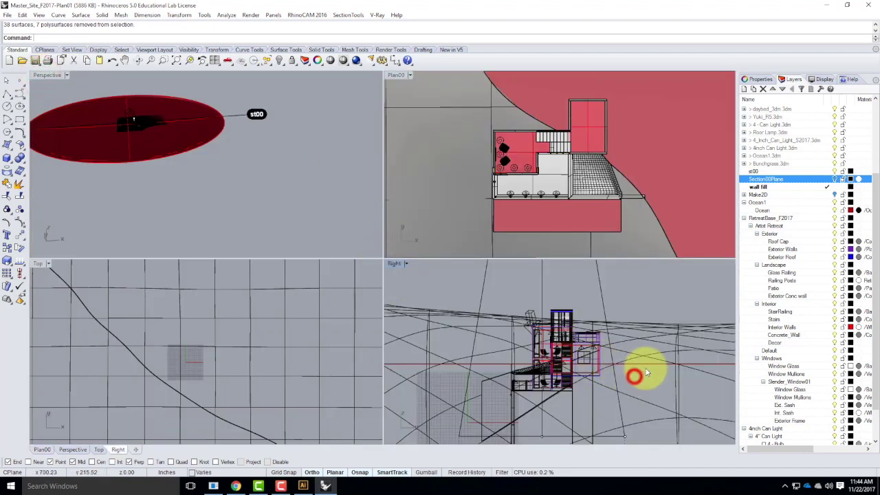
double_click(396, 264)
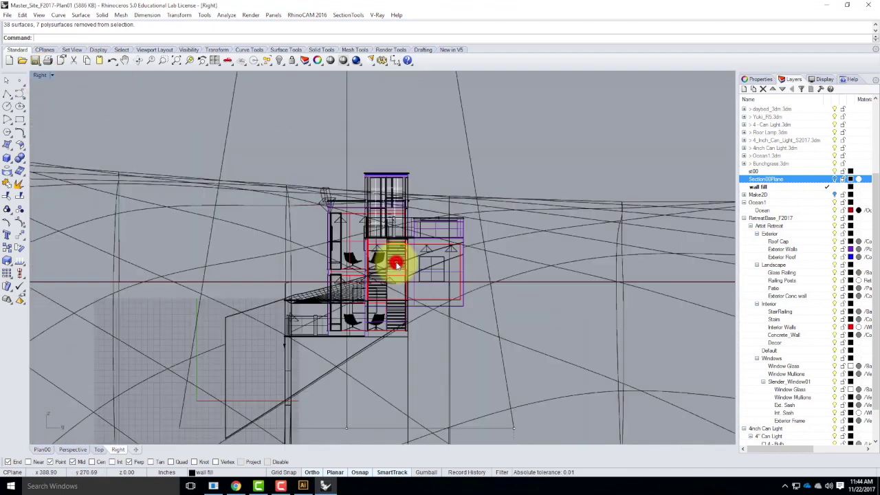
left_click(543, 290)
left_click_drag(337, 372, 566, 311)
left_click_drag(560, 429, 148, 283)
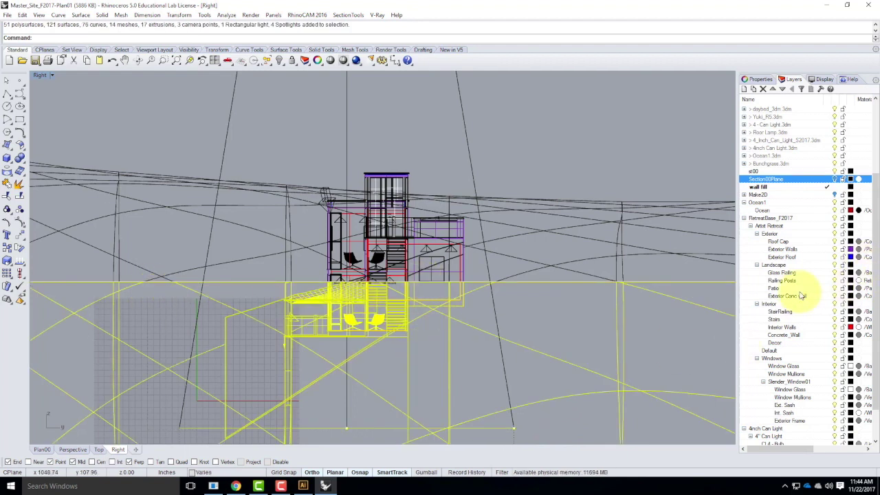
Step: Turn off the Glass Railing and both Window Glass layers
left_click(836, 275)
left_click(834, 367)
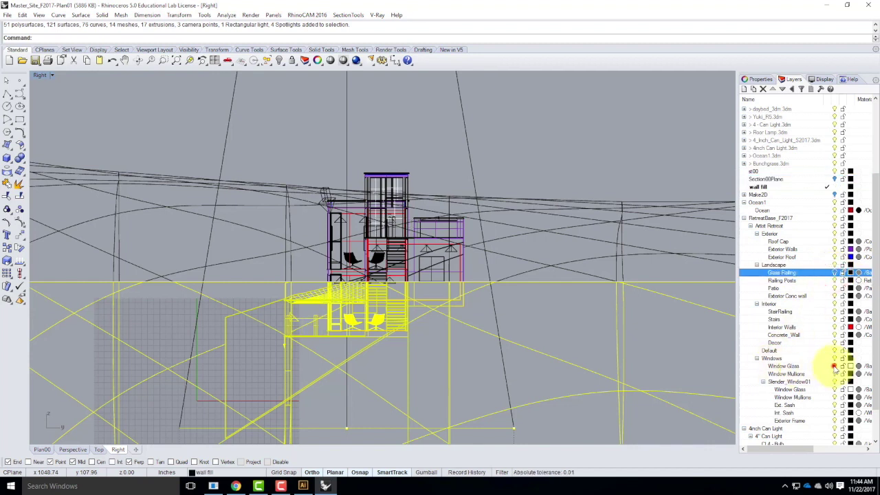
left_click(833, 390)
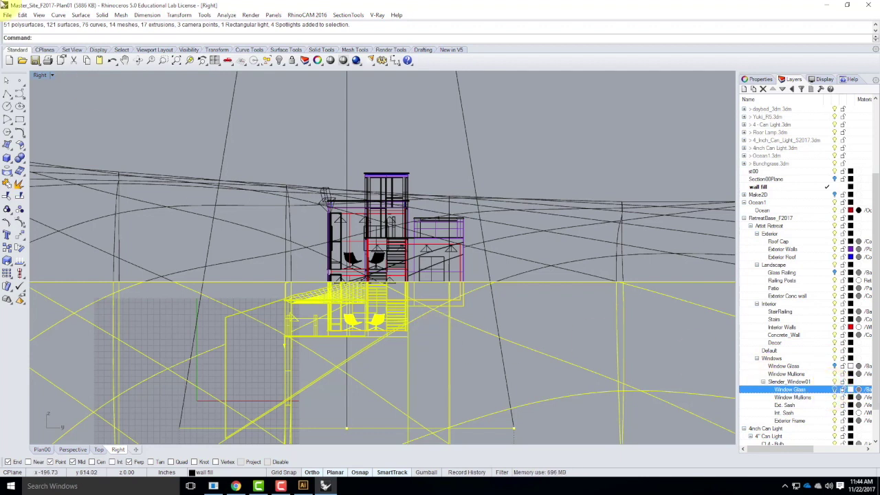
Step: Create a new Standard V-Ray material with a light grey (230) diffuse colour and preview it
left_click(371, 14)
left_click(391, 36)
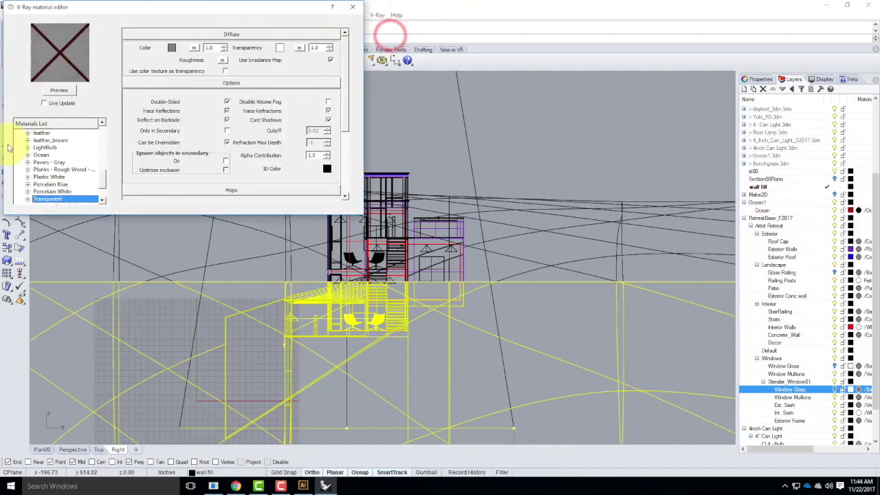
left_click_drag(107, 146, 105, 122)
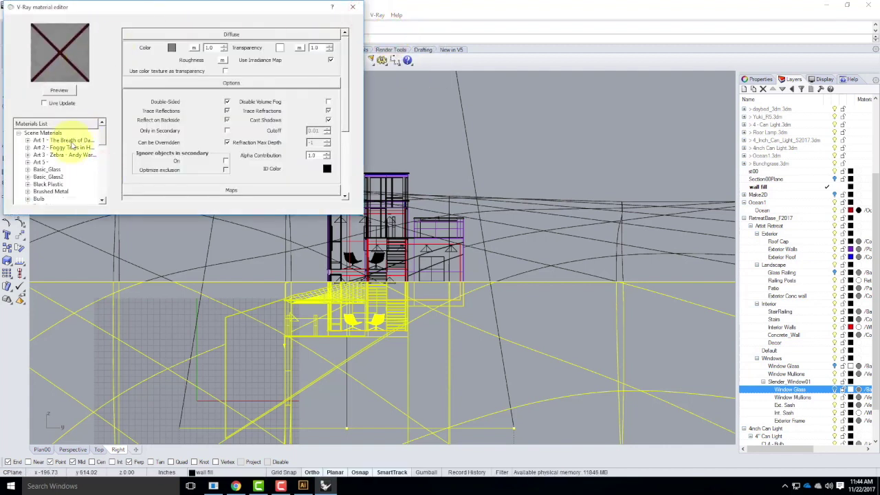
right_click(51, 135)
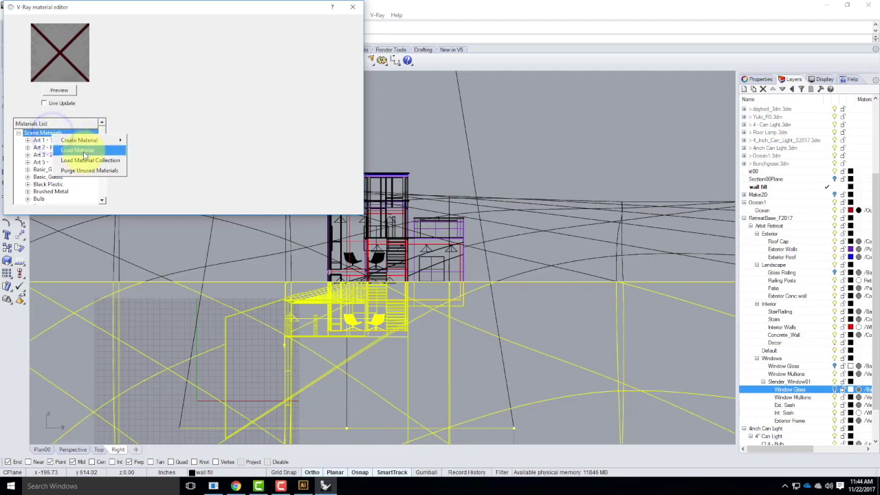
mouse_move(117, 140)
left_click(144, 172)
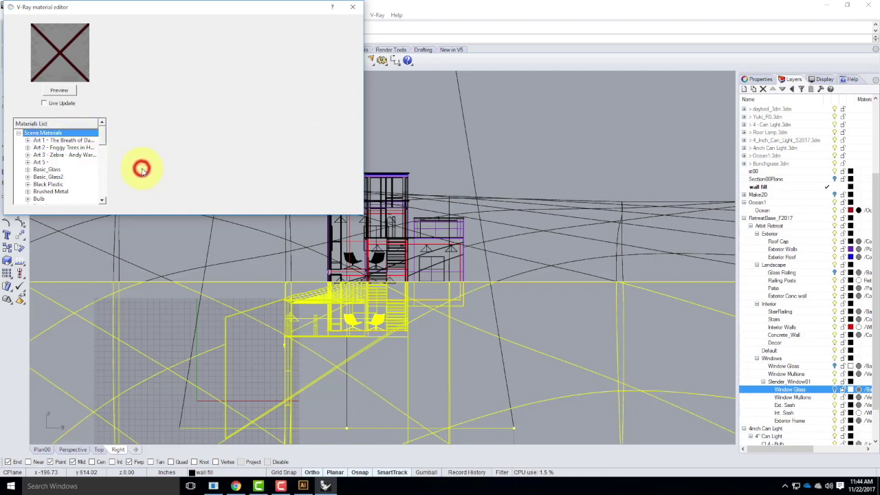
left_click(172, 48)
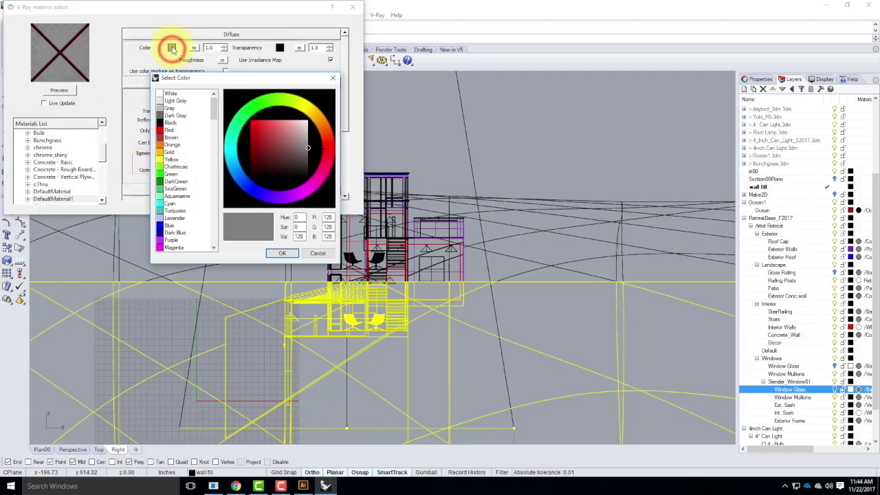
left_click(167, 101)
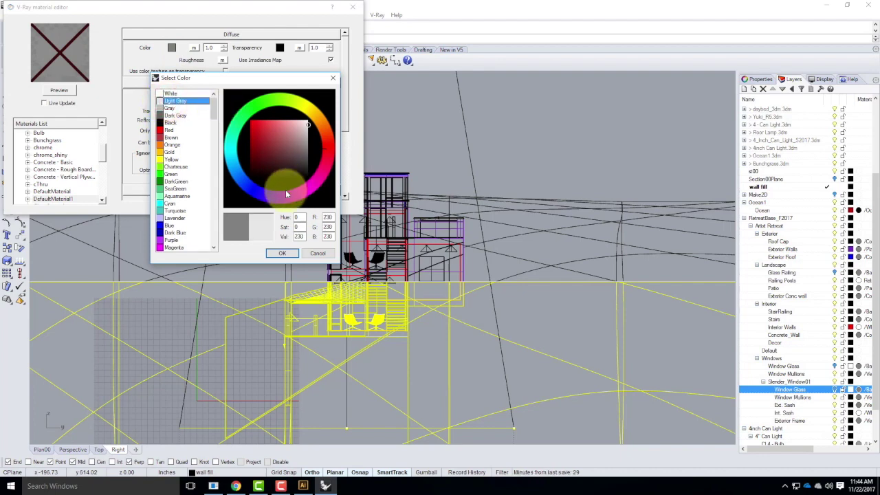
left_click(282, 253)
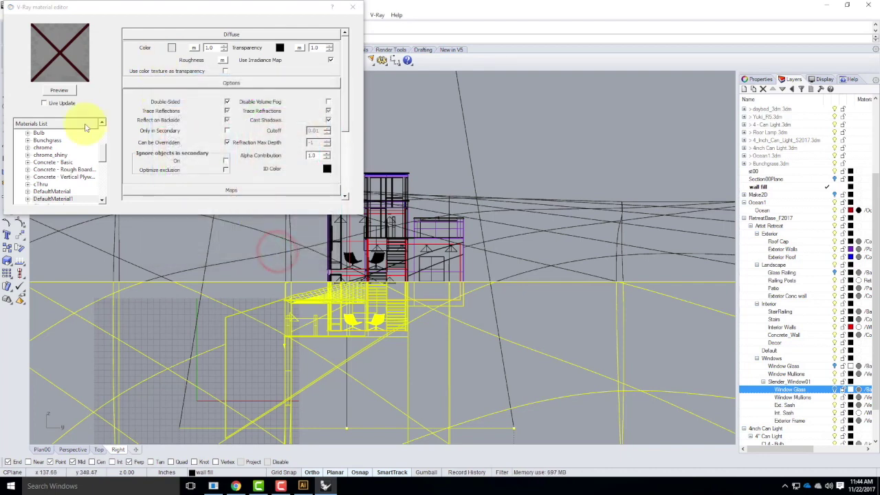
left_click(59, 90)
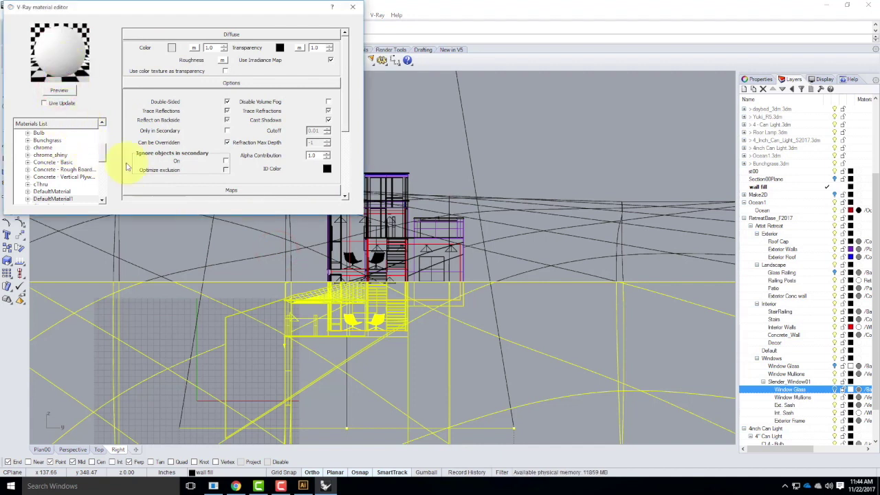
Step: Rename DefaultMaterial1 to 'Light Gray'
left_click(96, 199)
scroll(61, 176, "down", 1)
double_click(60, 172)
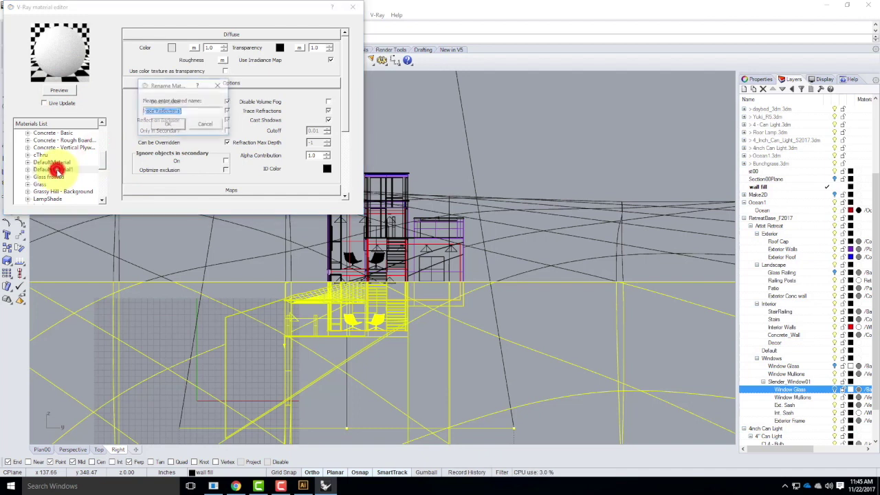
type("Light")
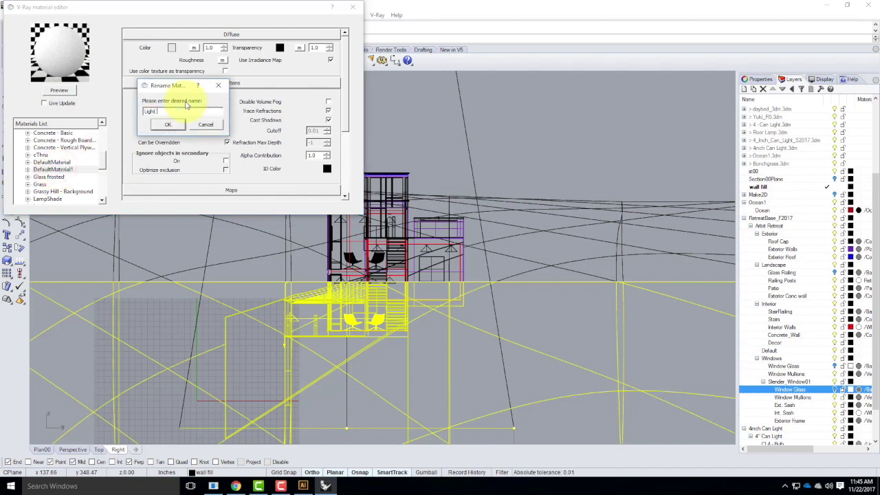
type(" Grey")
key("BackSpace")
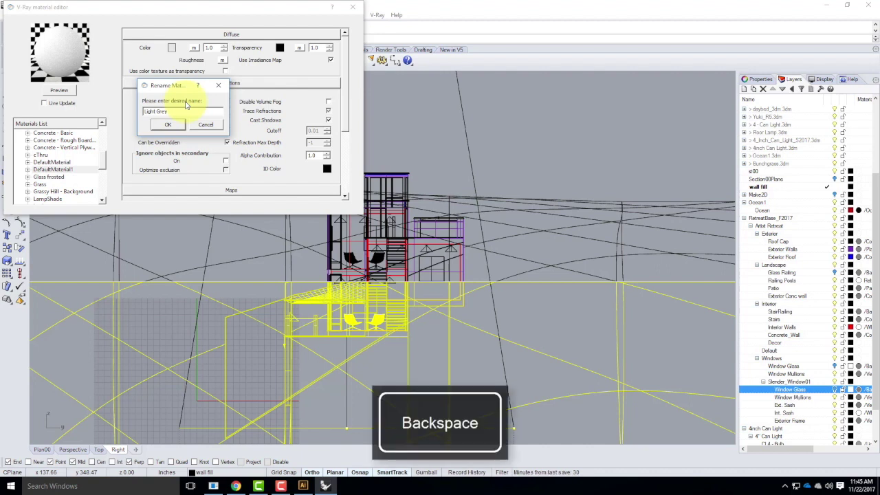
left_click(165, 127)
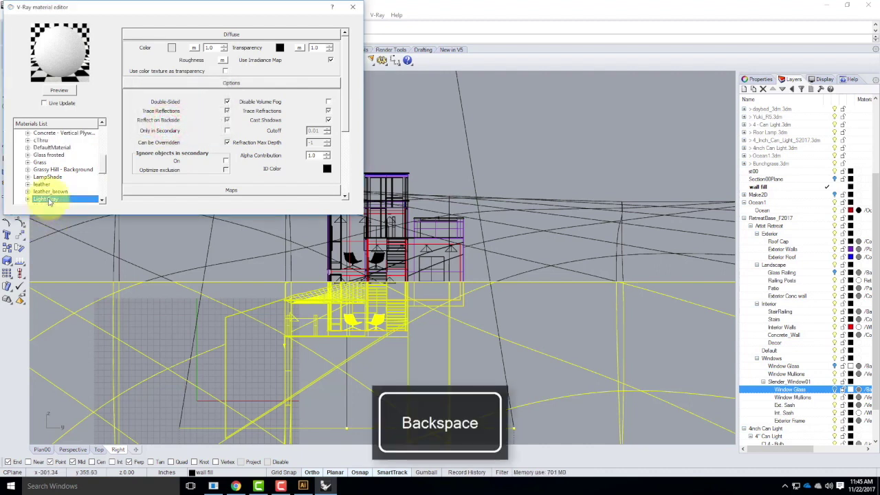
right_click(49, 199)
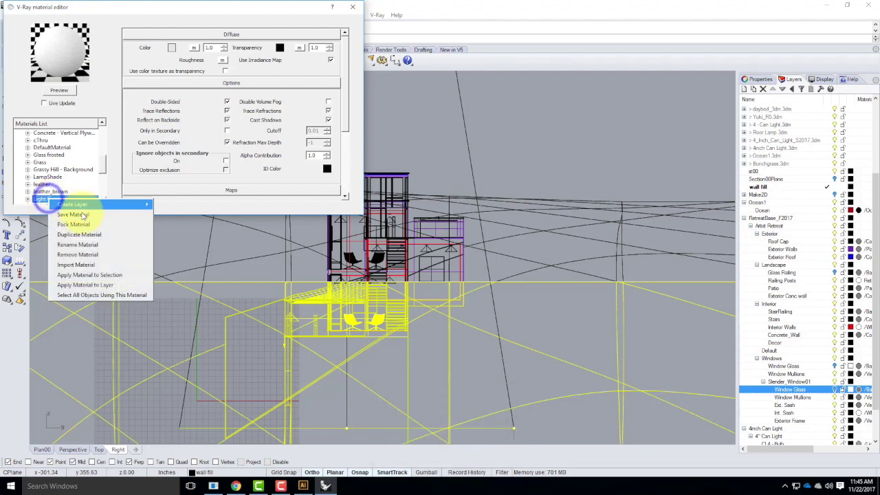
Step: Apply Light Gray to the selected lower portion, then select the Slender_Window01 Window Glass objects
left_click(101, 275)
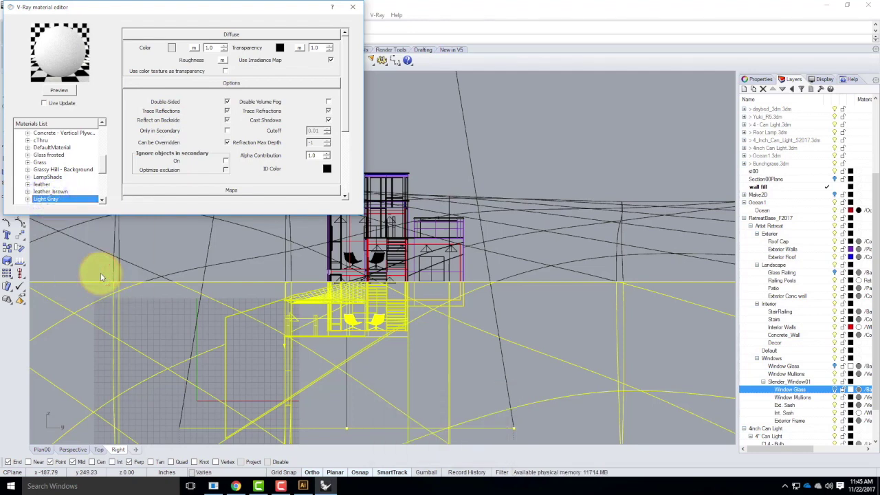
left_click(588, 318)
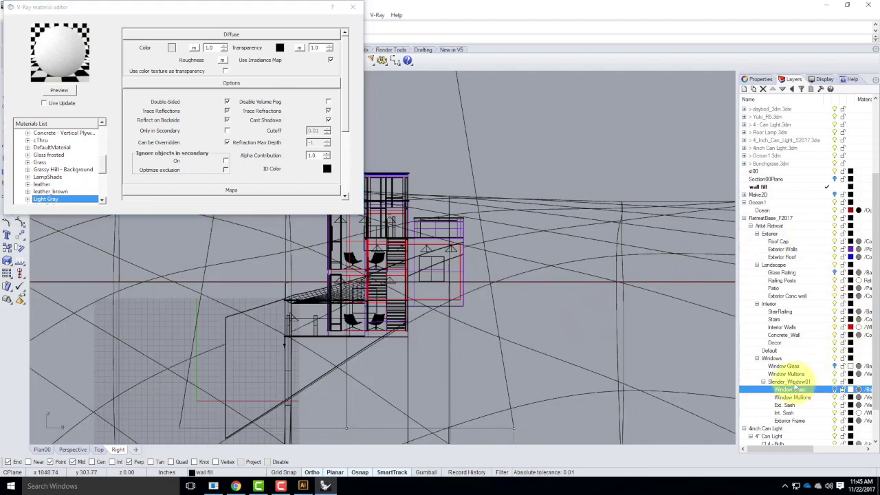
left_click(835, 389)
right_click(778, 390)
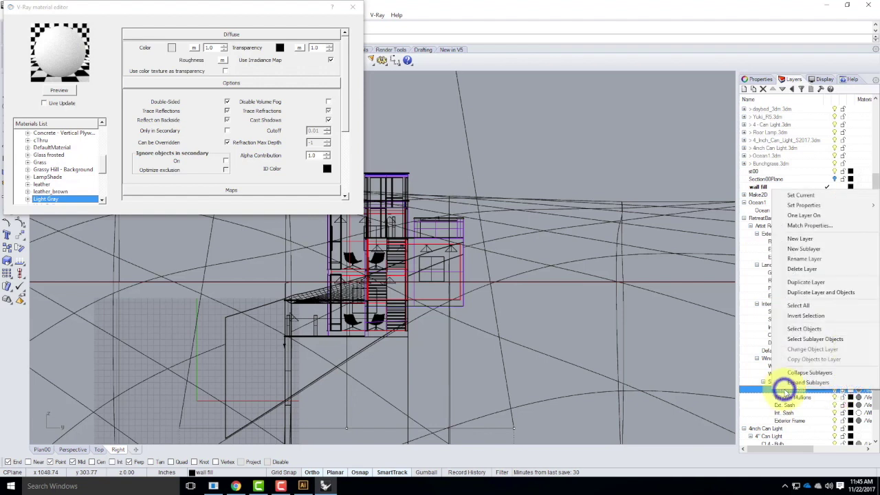
left_click(804, 328)
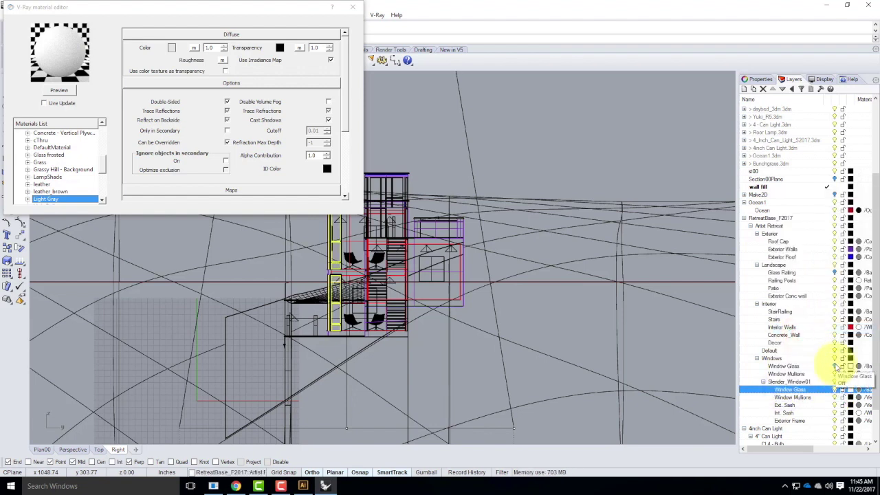
Step: Select the Windows Window Glass and Glass Railing objects, then close the material editor
left_click(835, 366)
right_click(784, 365)
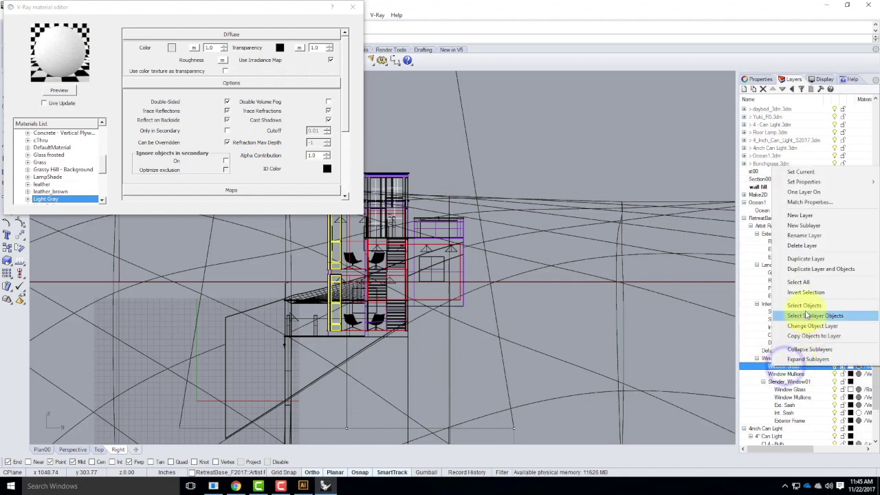
left_click(804, 305)
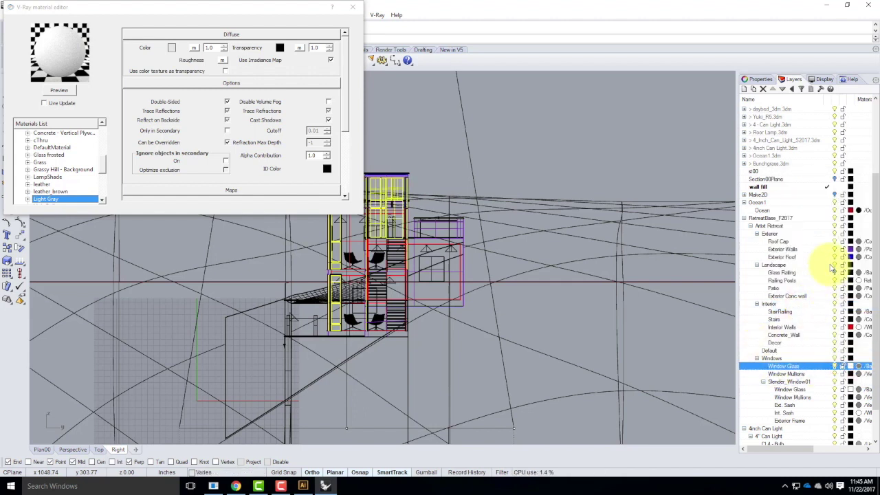
left_click(835, 273)
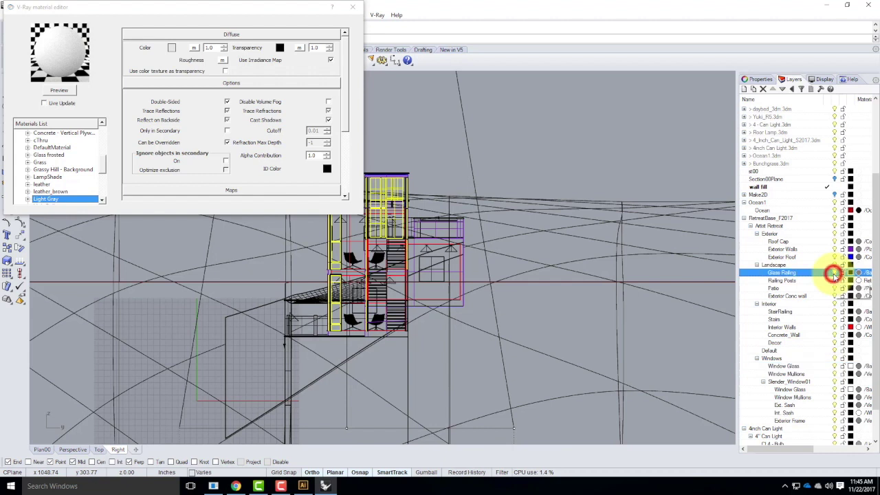
right_click(777, 275)
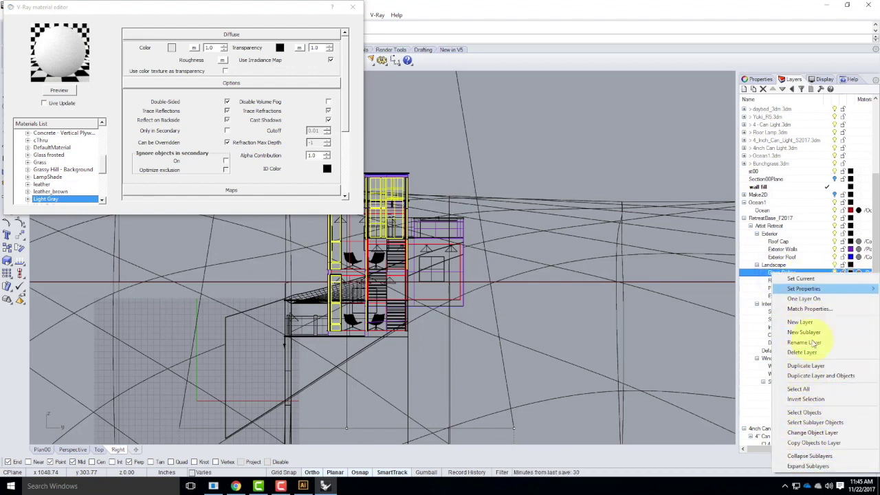
left_click(814, 413)
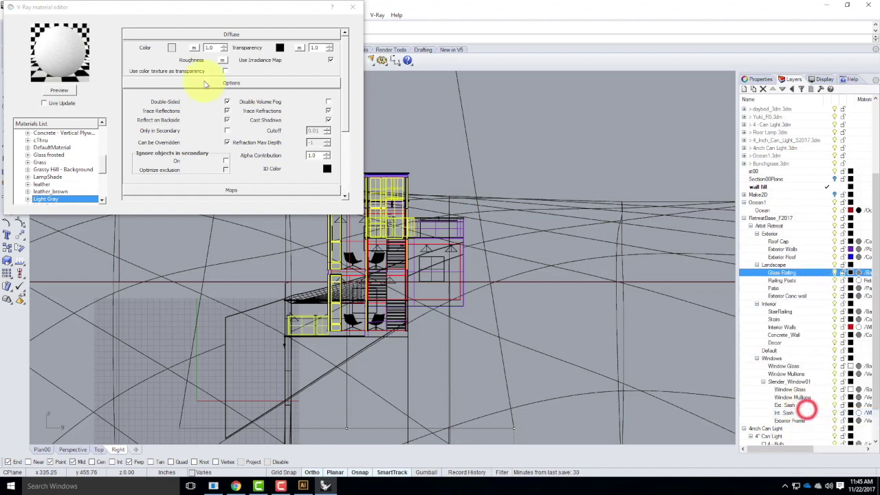
left_click(354, 7)
left_click(515, 110)
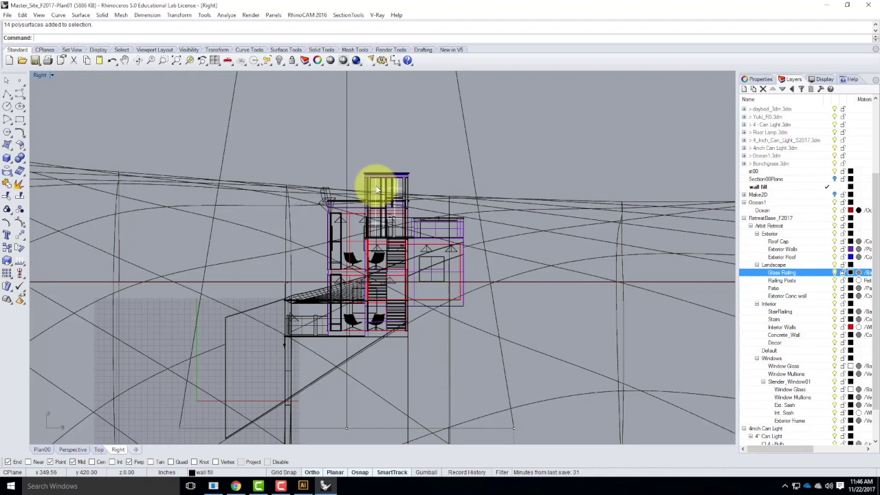
Step: Maximize Plan00, clear the section fills with st, and select the terrain surface
double_click(42, 76)
double_click(395, 76)
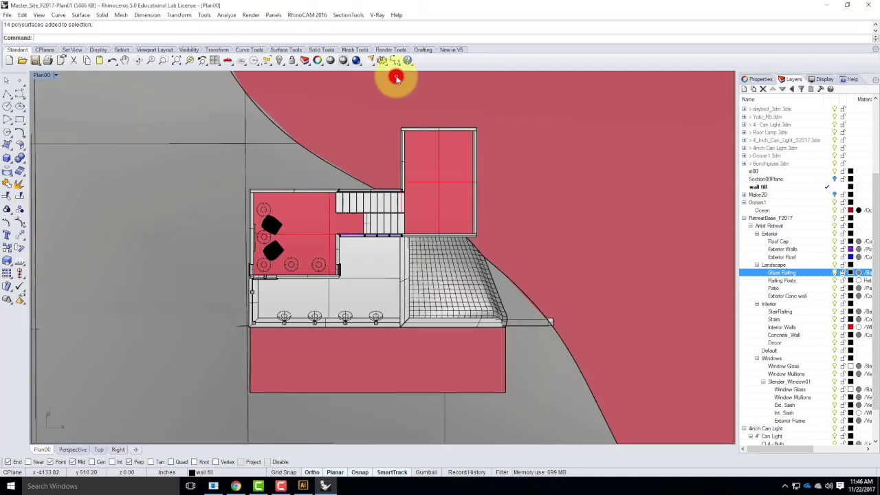
type("stClearAllViews")
key("Return")
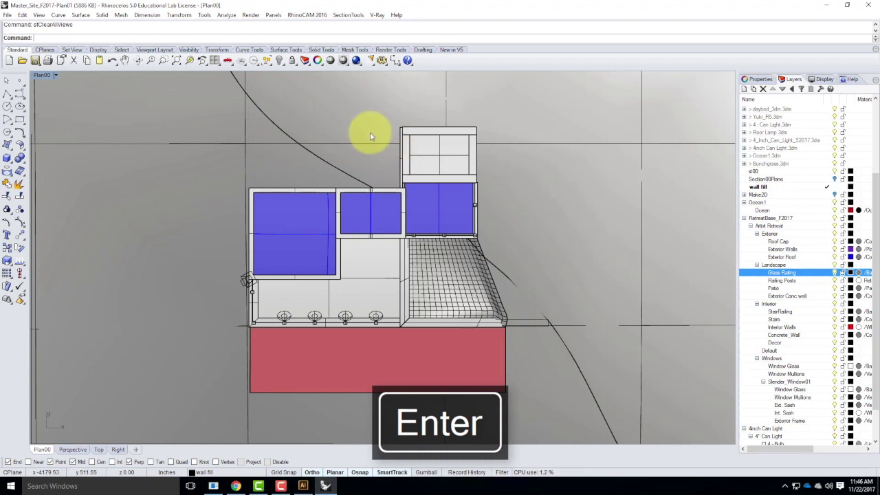
left_click(370, 146)
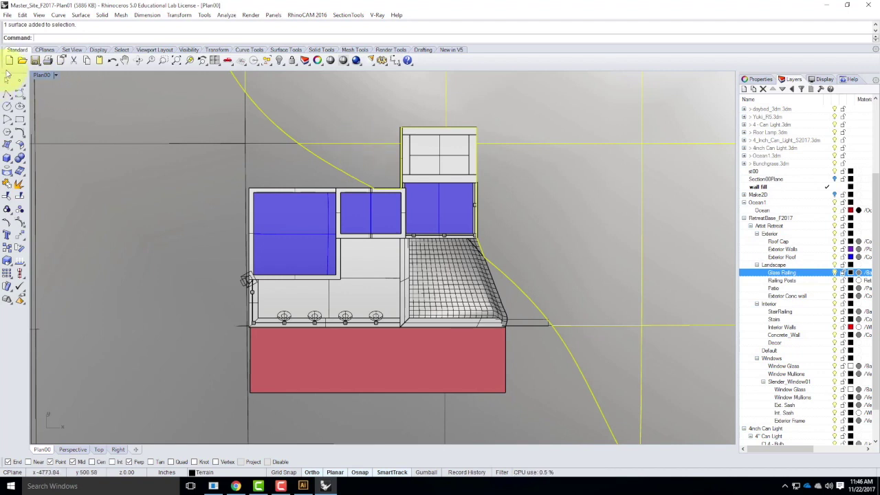
Step: Apply the Light Gray material to the selected terrain and close the editor
left_click(377, 16)
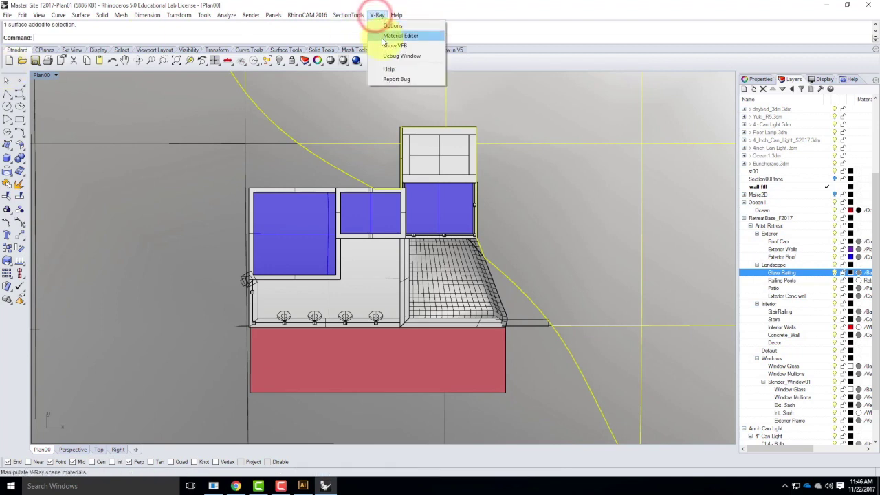
left_click(383, 34)
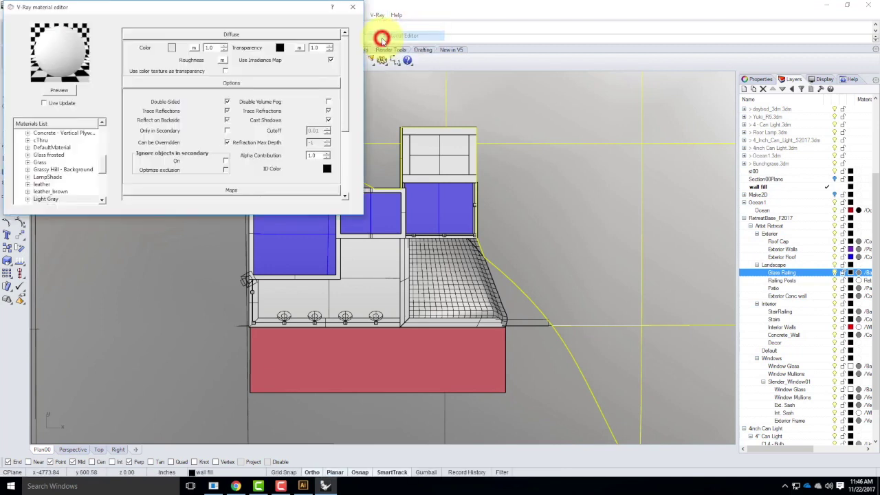
right_click(42, 199)
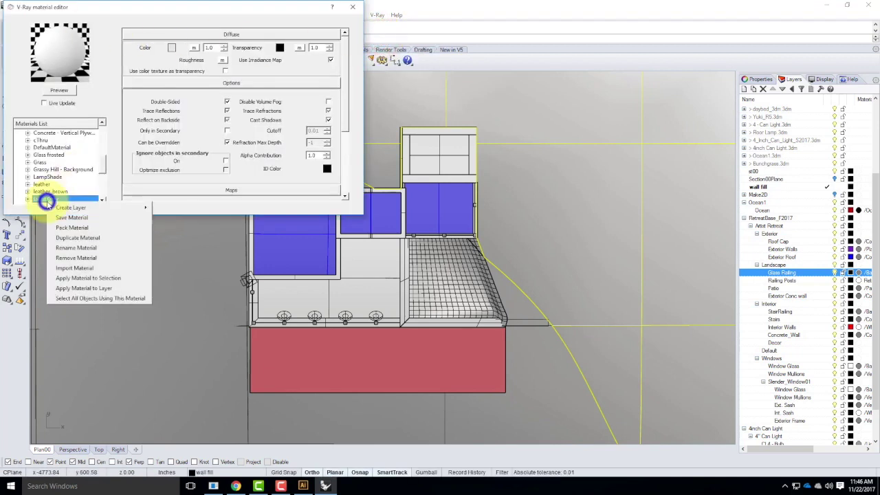
left_click(90, 278)
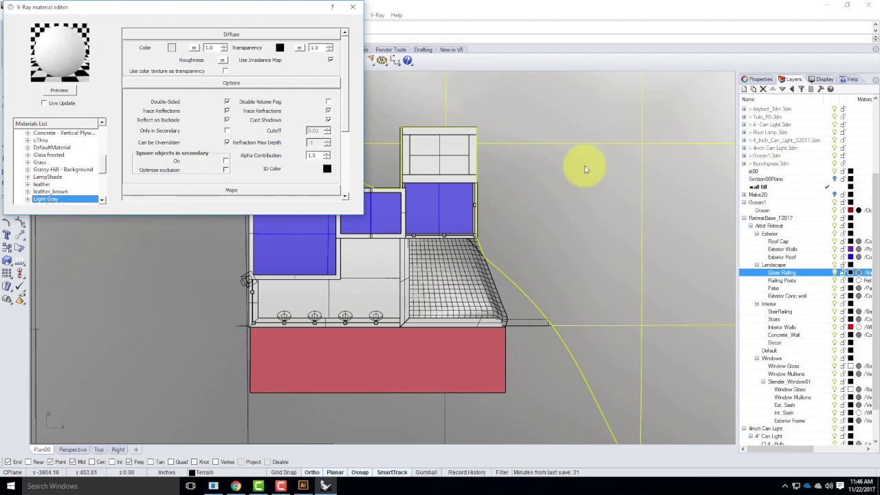
key("Escape")
Step: Select the small piece beside the glass railing and apply Light Gray to it
left_click(481, 398)
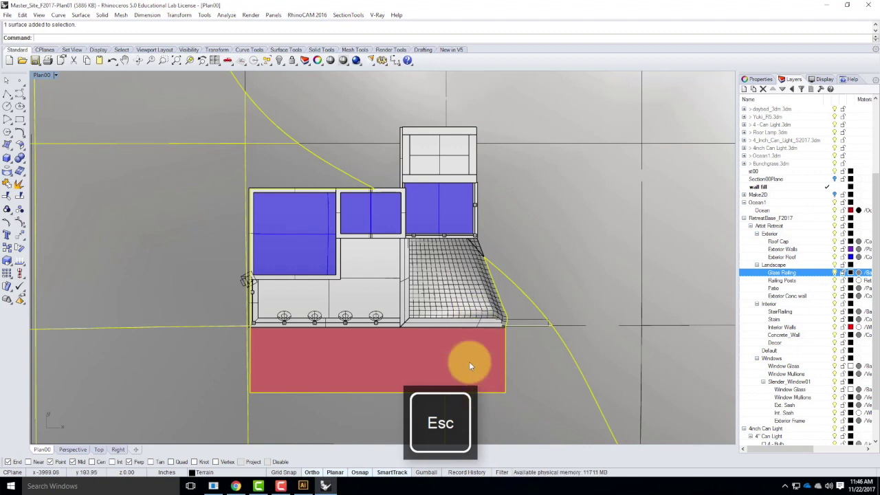
left_click(460, 276)
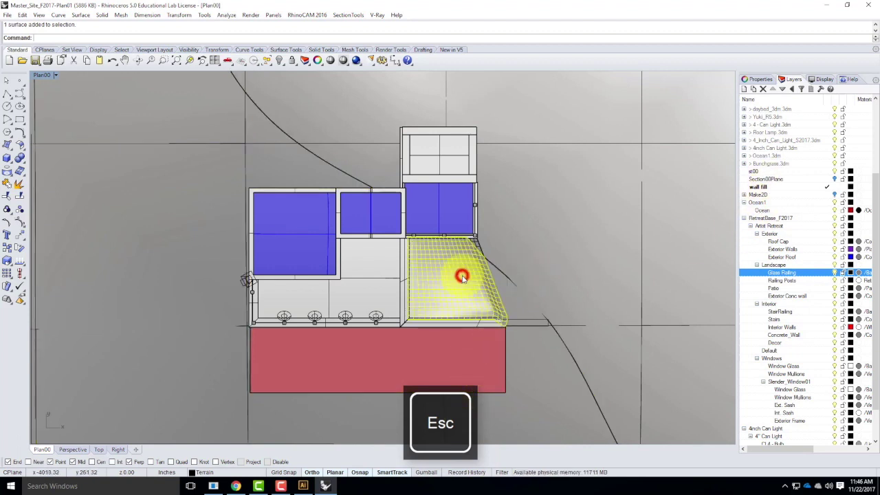
left_click(476, 241)
left_click(506, 274)
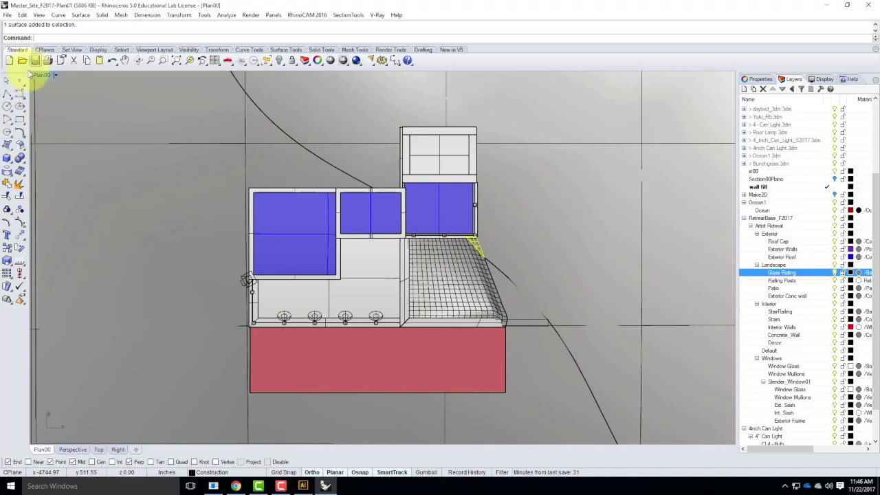
left_click(377, 15)
left_click(390, 36)
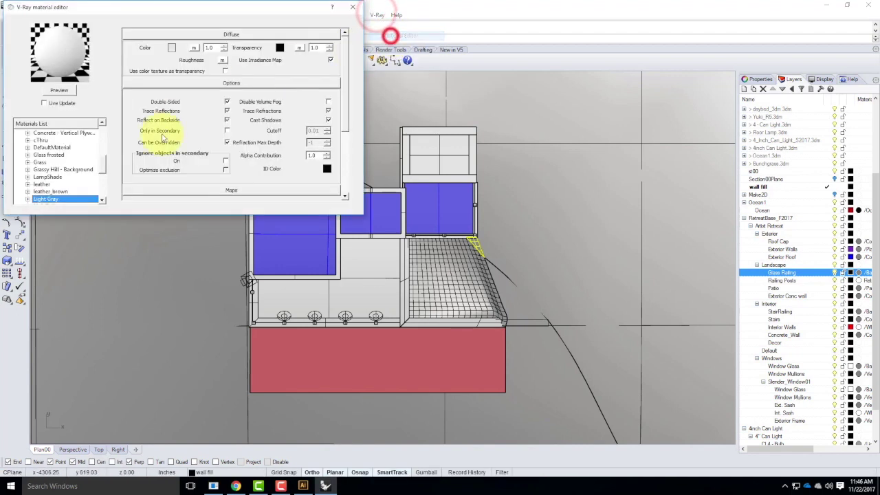
right_click(48, 199)
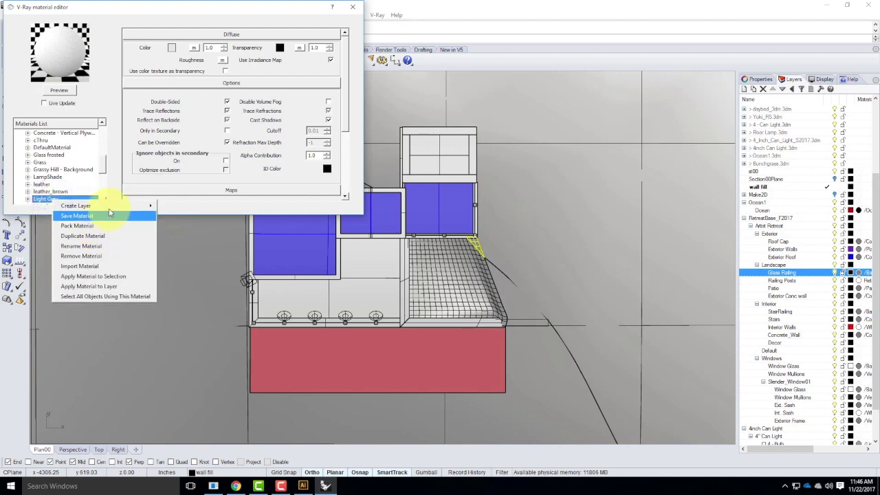
left_click(138, 277)
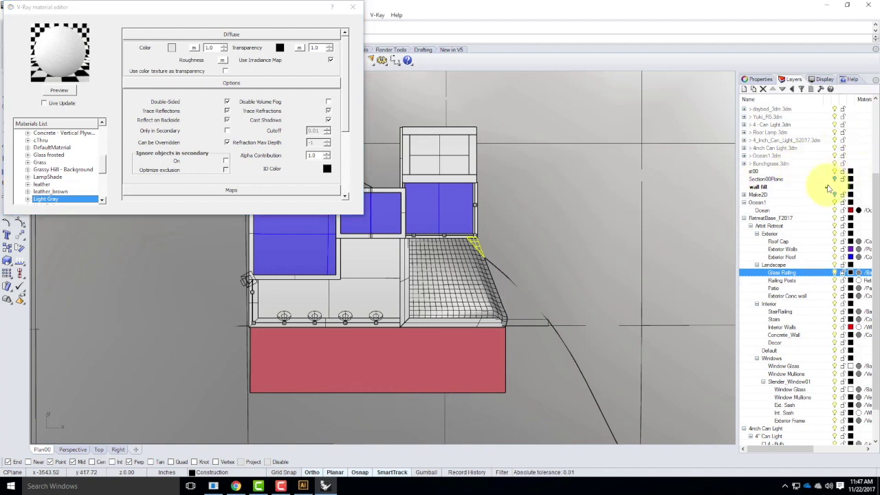
Step: Toggle the Bunchgrass layer on and back off
scroll(841, 196, "up", 4)
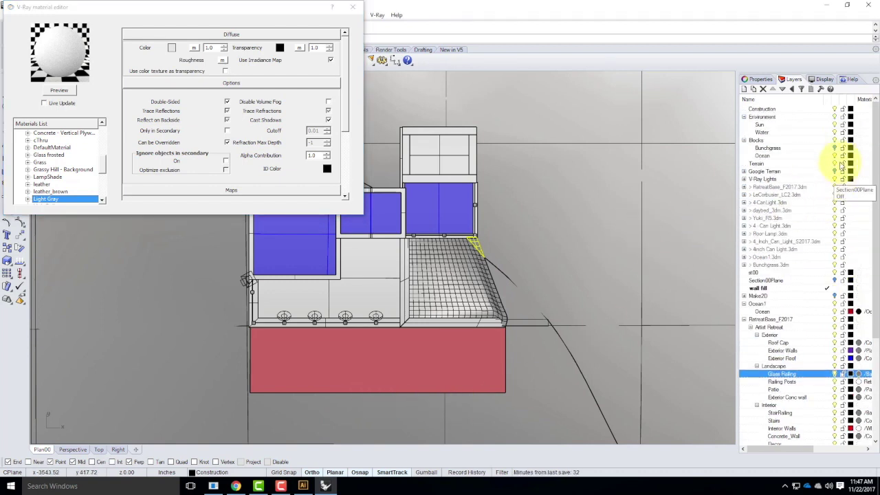
left_click(836, 147)
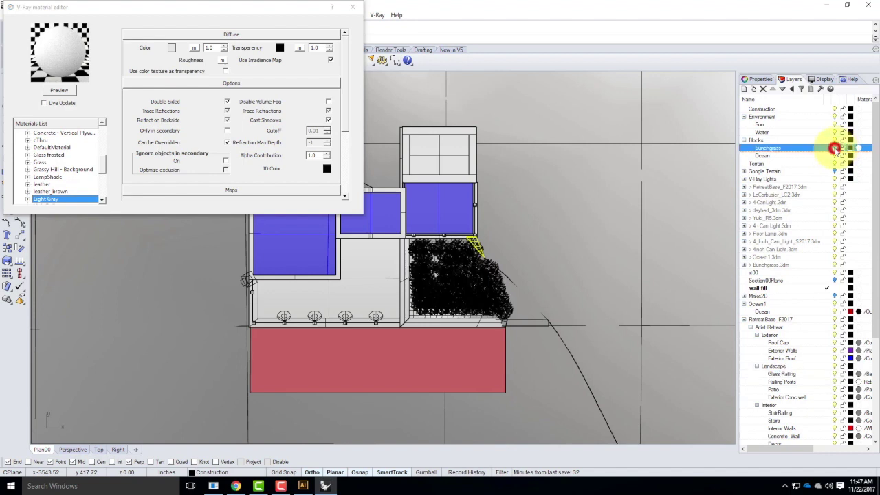
left_click(836, 148)
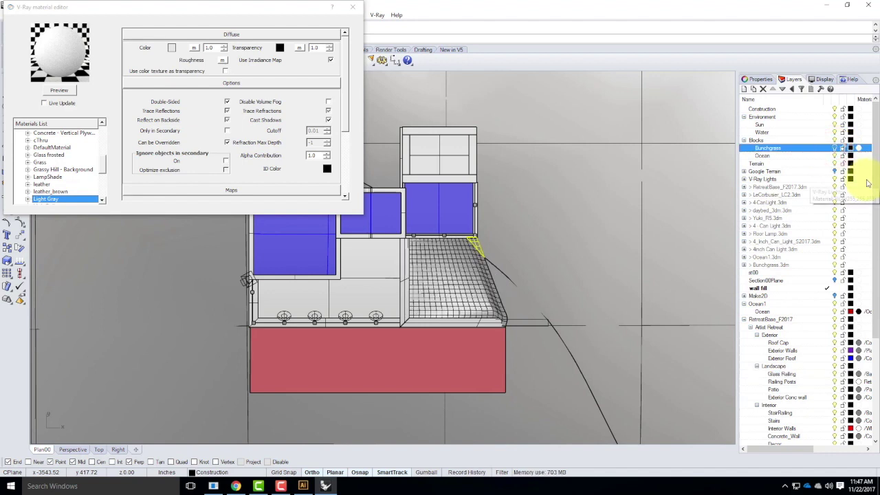
key("Return")
Step: Select the lower rectangular surface and apply the Light Gray material to it from the V-Ray Material Editor
left_click(352, 7)
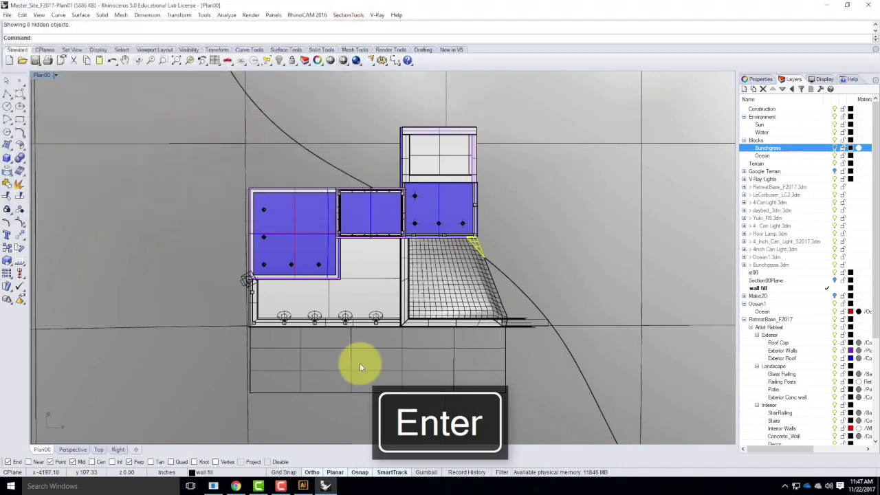
left_click(359, 366)
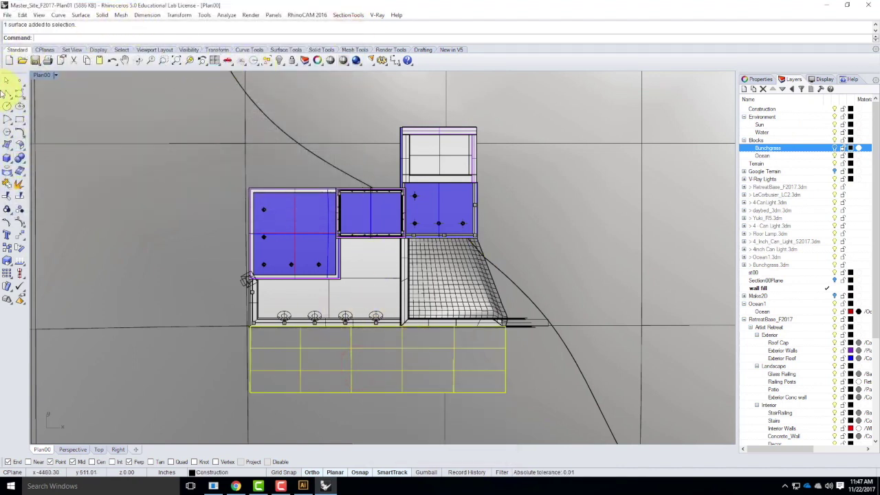
left_click(377, 14)
left_click(385, 30)
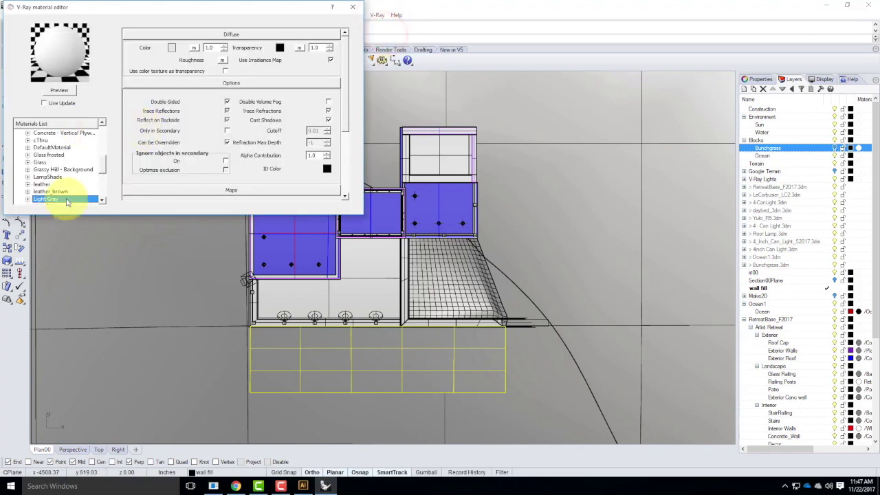
right_click(65, 199)
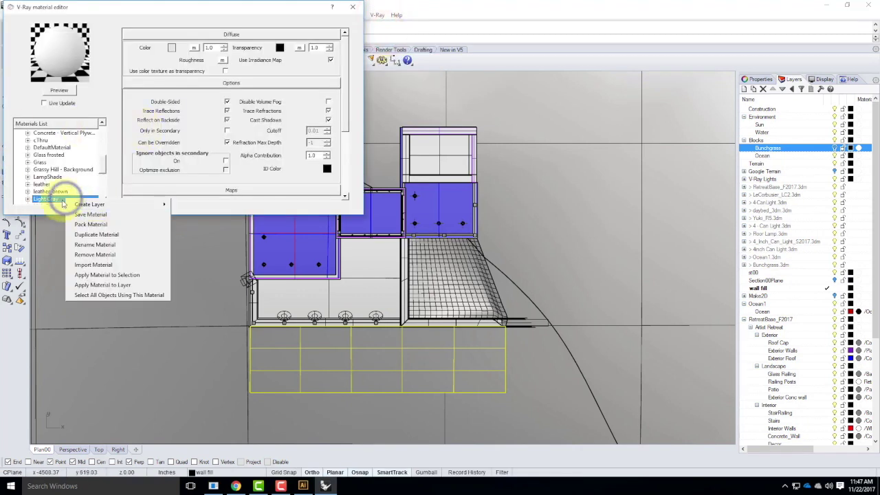
left_click(105, 277)
left_click(353, 7)
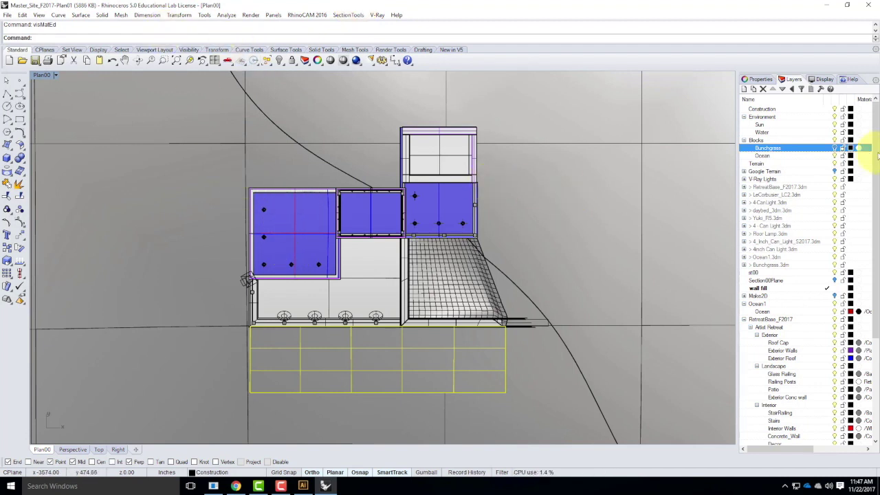
left_click_drag(876, 131, 877, 271)
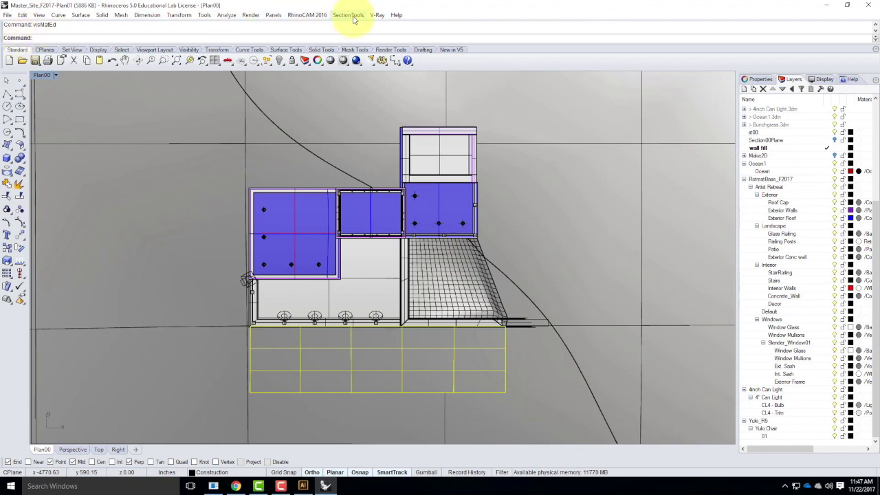
Step: In V-Ray Options > Output, unlock the aspect ratio and match it to the viewport
left_click(376, 16)
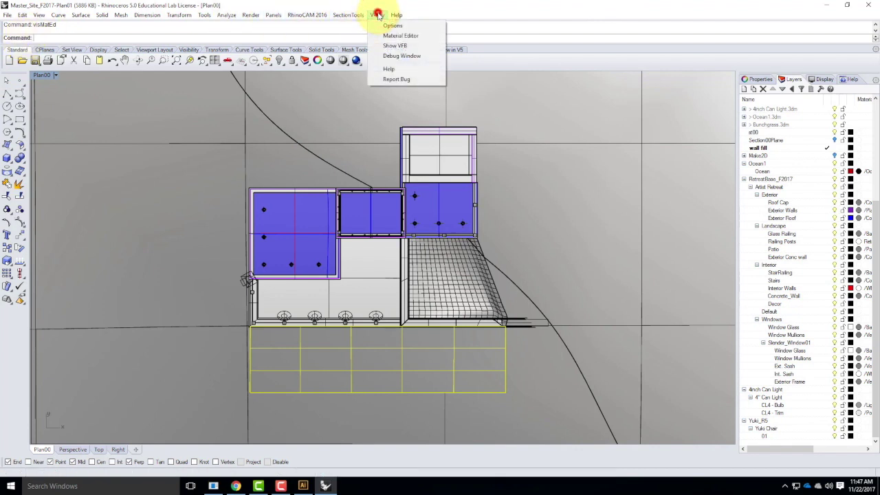
left_click(377, 16)
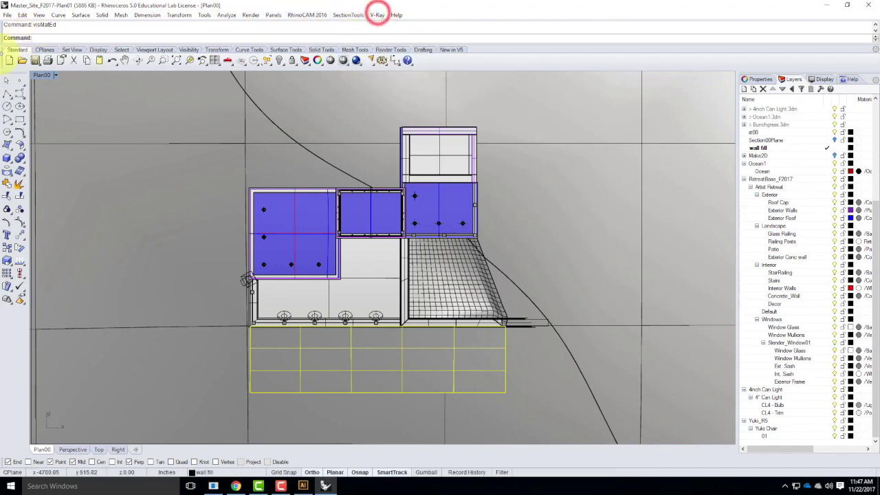
left_click(378, 16)
left_click(393, 26)
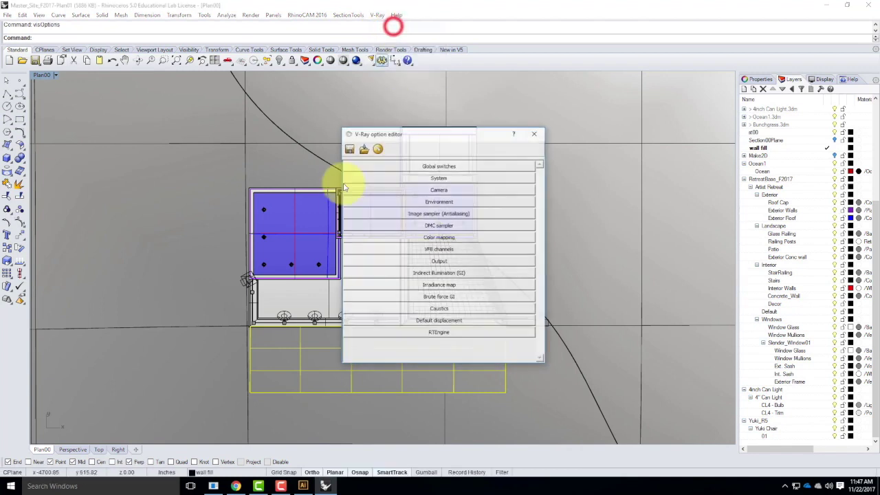
left_click(437, 262)
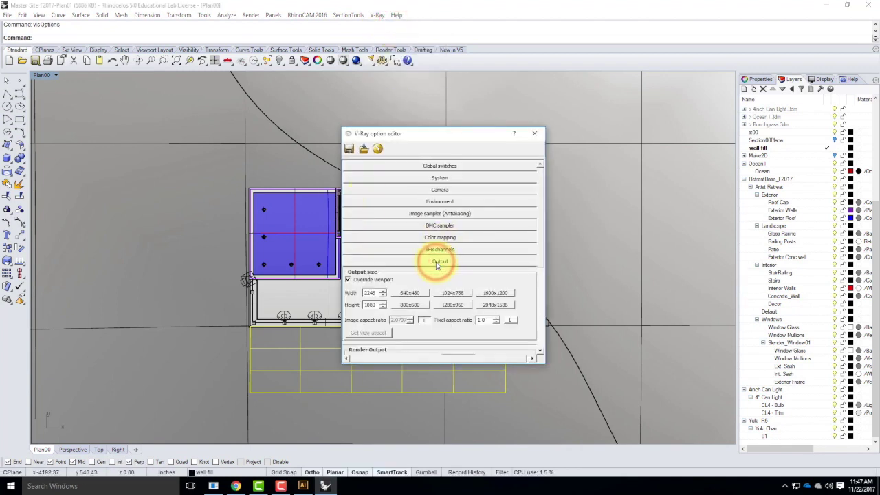
left_click(421, 320)
left_click(368, 333)
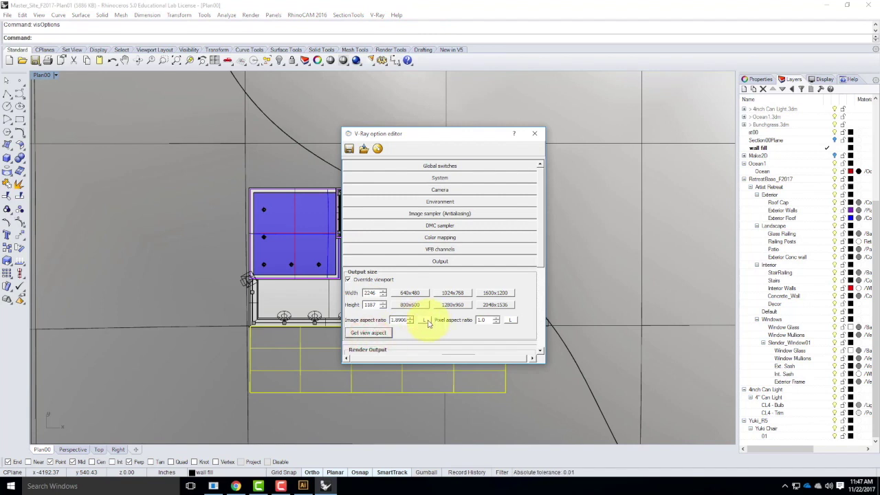
key("Escape")
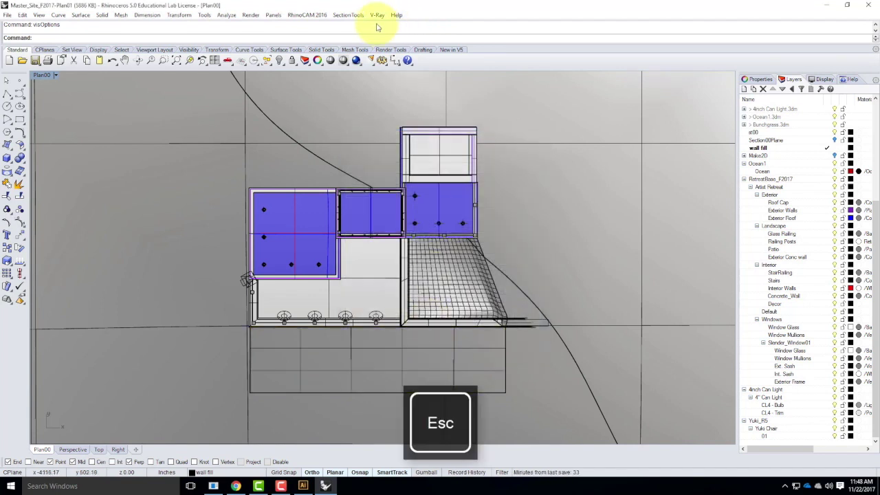
Step: Reapply the viewport aspect, lock it, and set the output size to 640 × 338
left_click(381, 14)
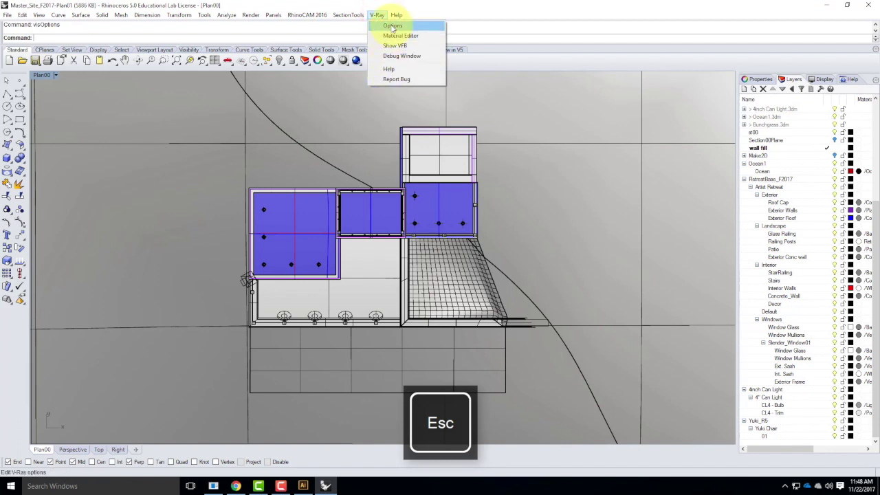
left_click(391, 27)
left_click(368, 332)
left_click(425, 320)
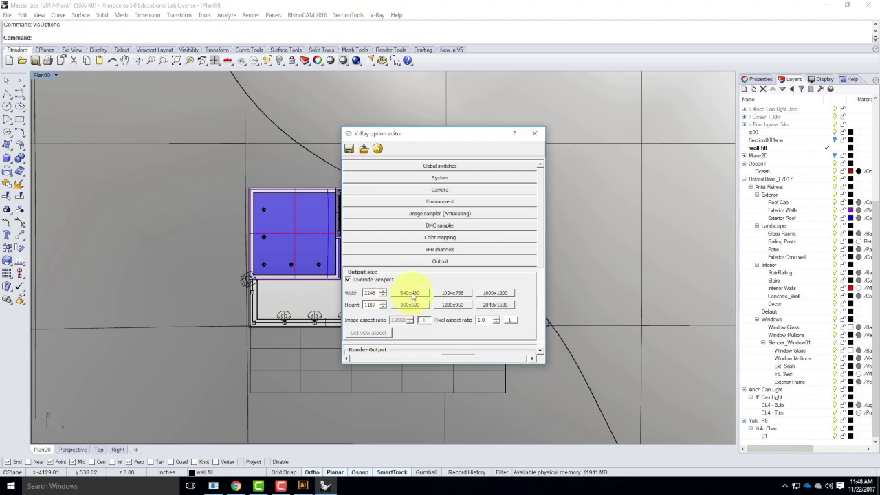
left_click(411, 293)
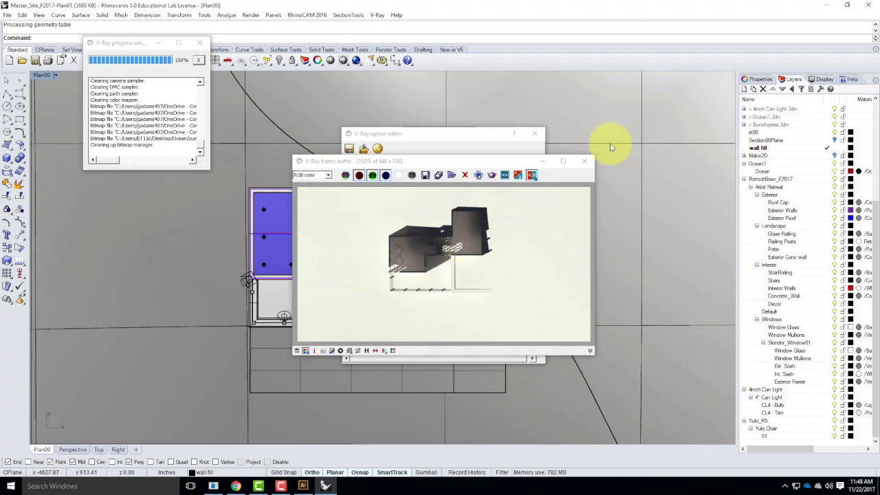
Step: Close the render window, inspect the V-Ray physical camera shutter speed, then bring the 640×338 render forward
left_click(585, 162)
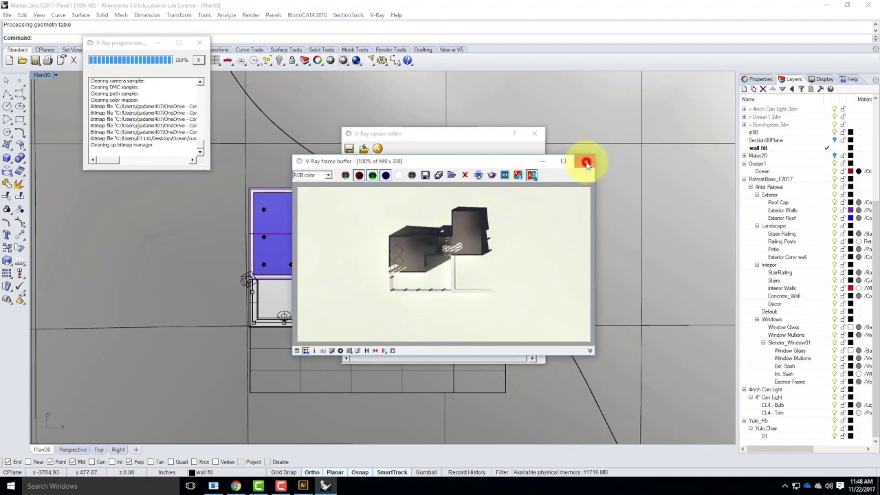
left_click(377, 14)
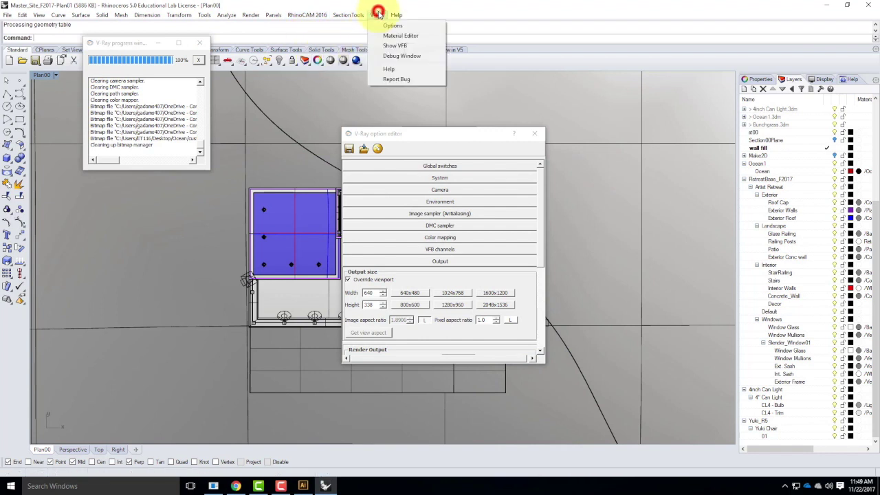
left_click(420, 137)
left_click(438, 192)
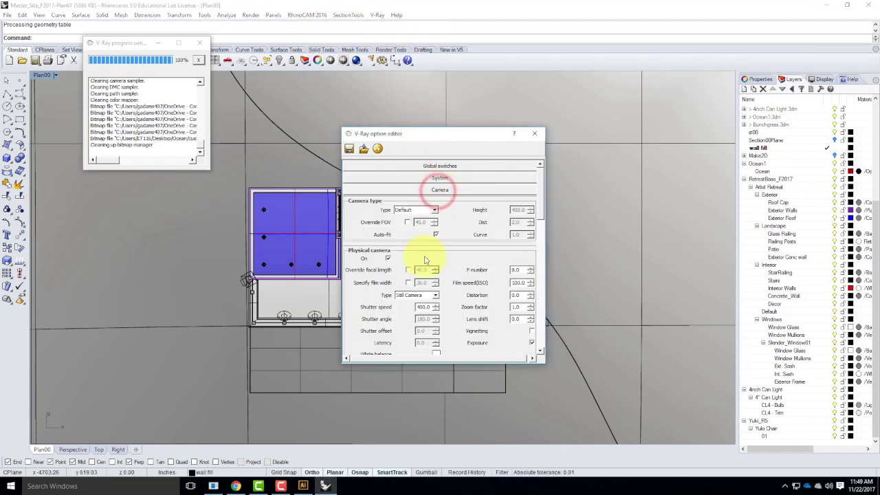
left_click(429, 309)
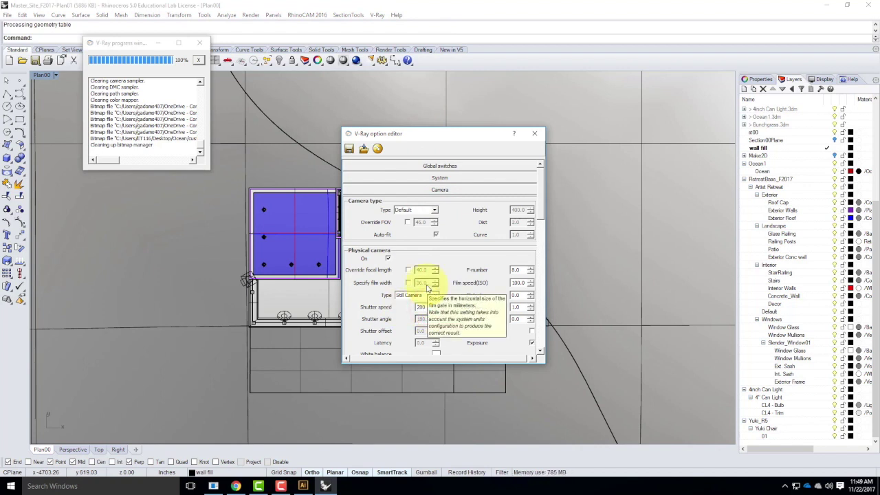
left_click(454, 257)
left_click(357, 60)
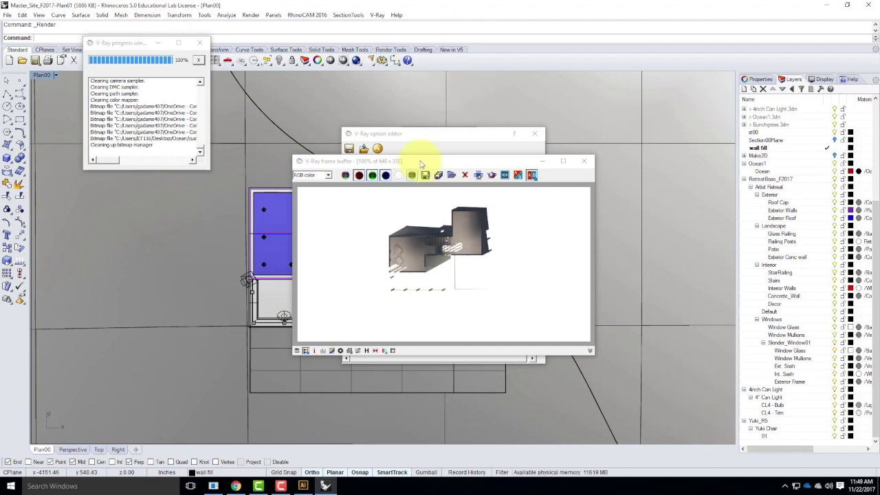
Step: Set the V-Ray shutter speed to 125 and choose the 2048×1536 output preset
left_click(417, 134)
left_click(430, 310)
left_click_drag(430, 309, 417, 306)
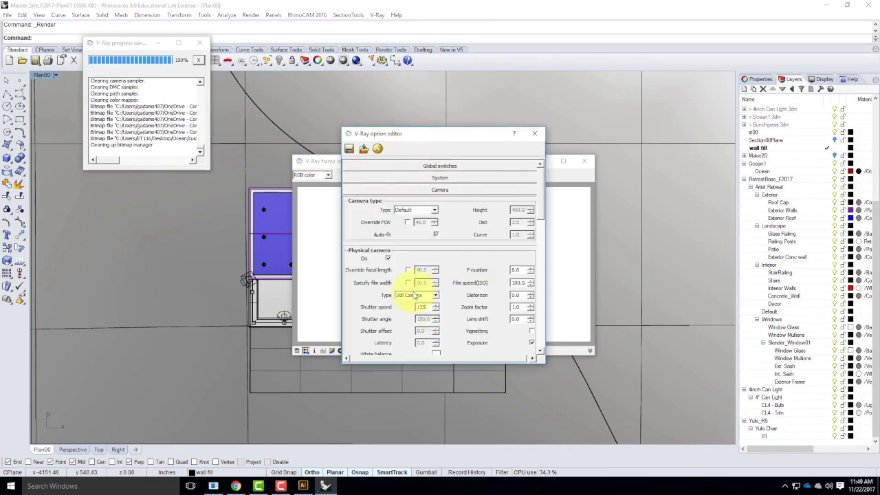
left_click(449, 190)
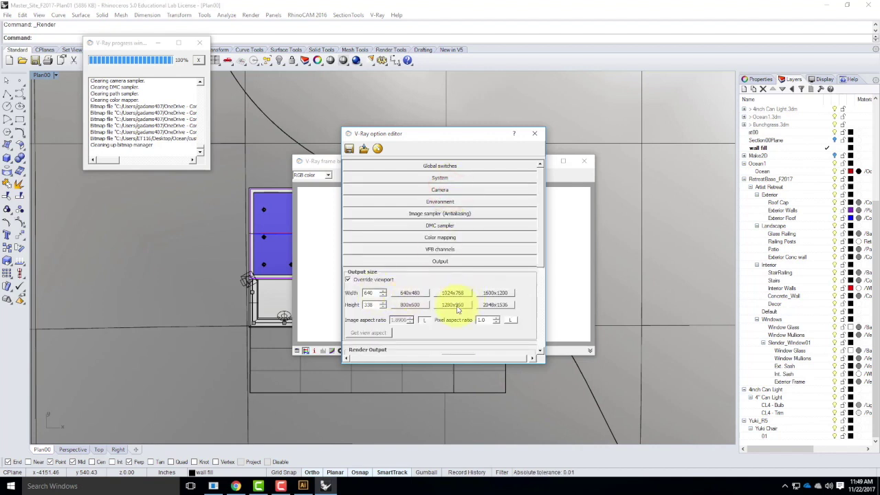
left_click(495, 305)
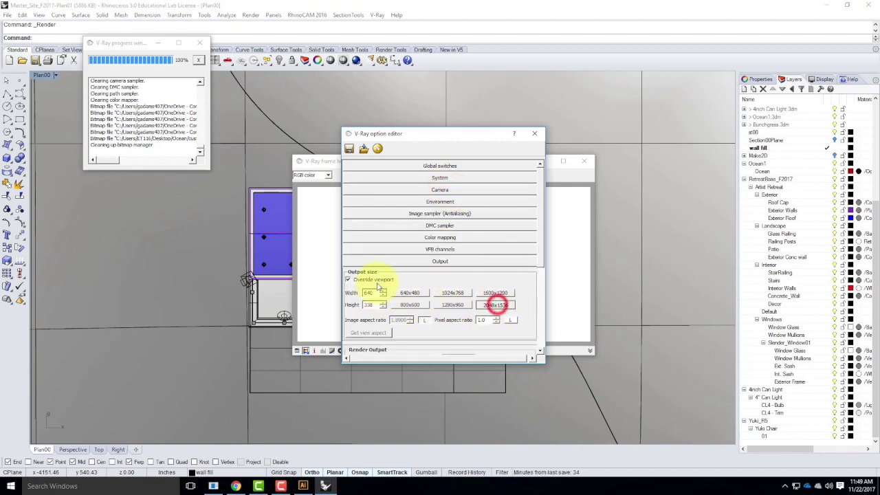
left_click(534, 133)
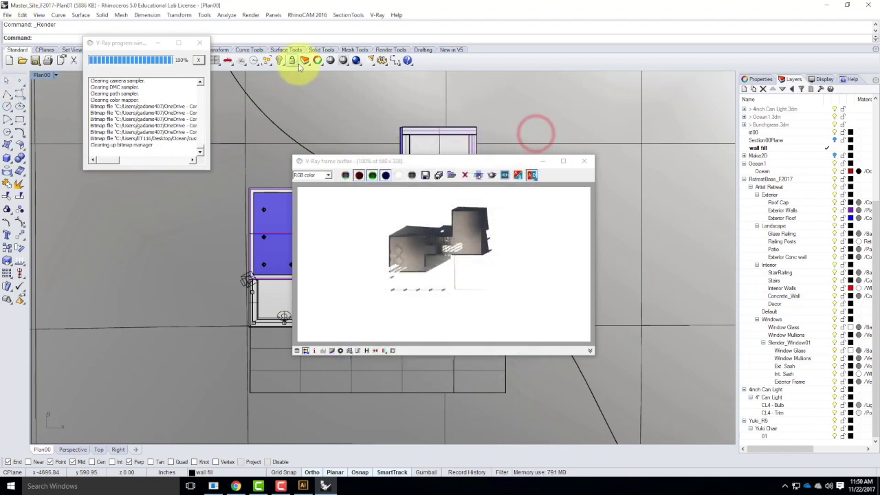
Step: Render the plan at 2048 × 1083, then switch to the Illustrator plan drawing
left_click(355, 61)
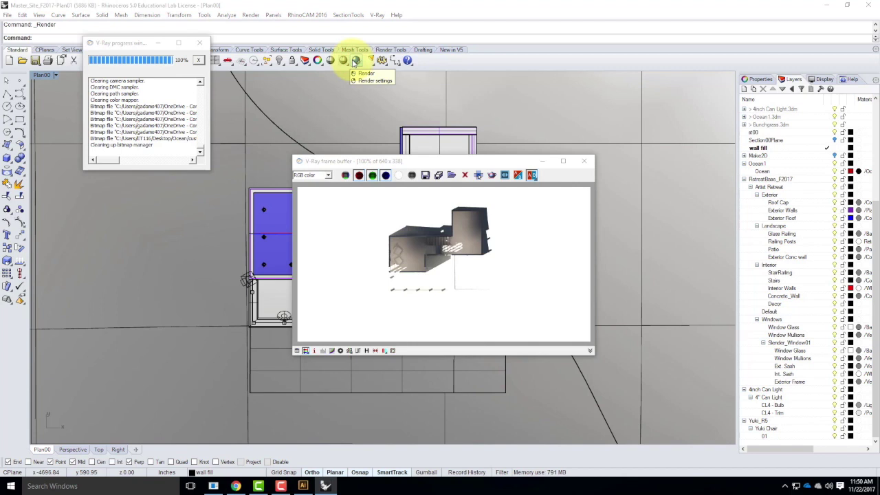
left_click(355, 61)
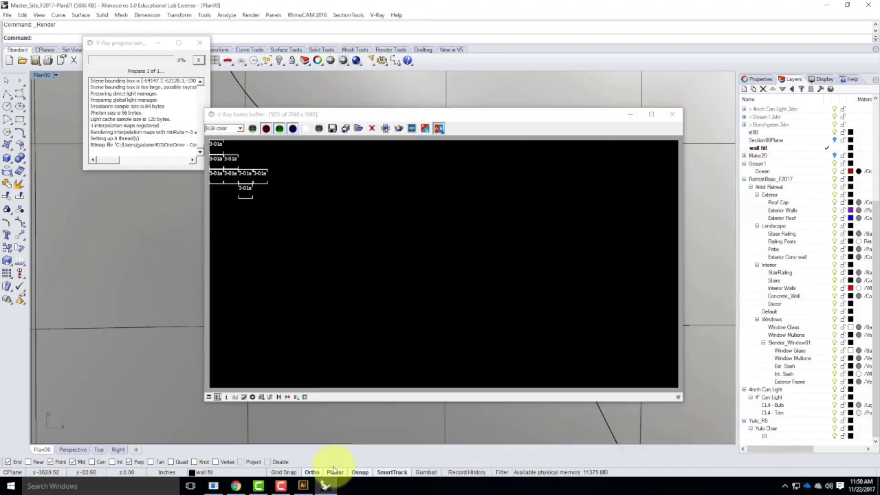
left_click(282, 484)
left_click(826, 443)
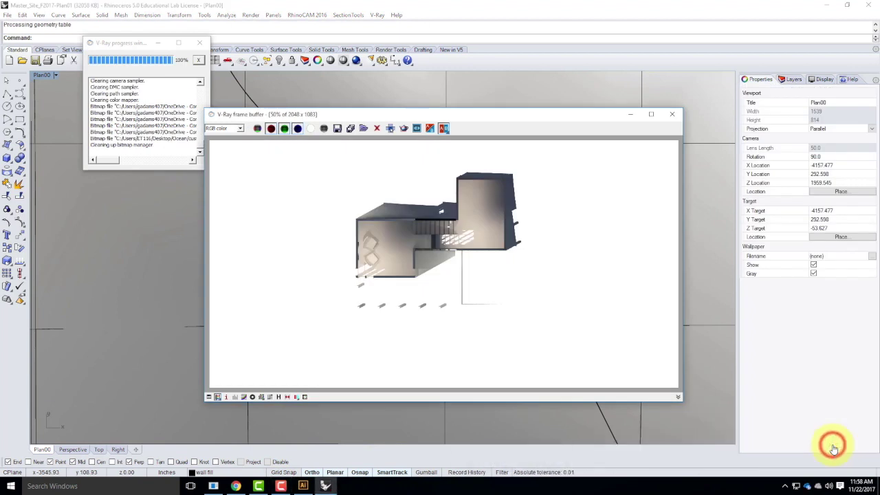
left_click(431, 242)
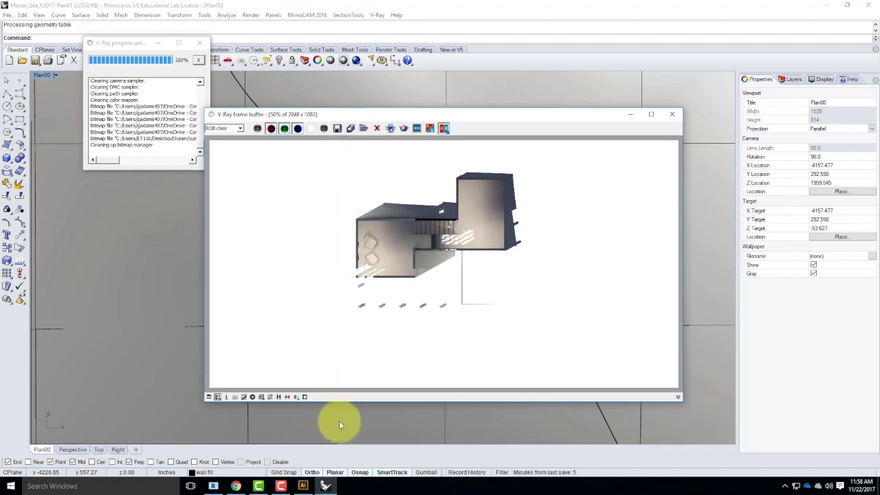
left_click(303, 486)
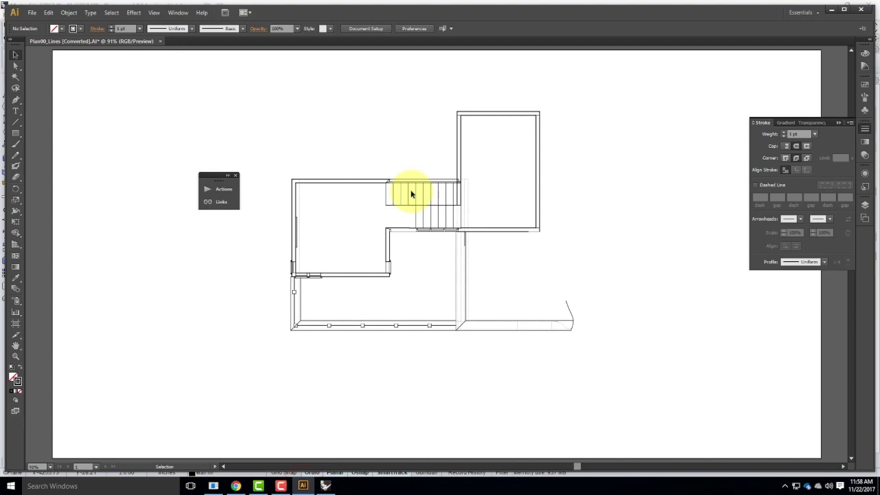
Step: In File > Place, browse to Ex229 > F2017 and select the Plan00_Clay render
left_click(32, 12)
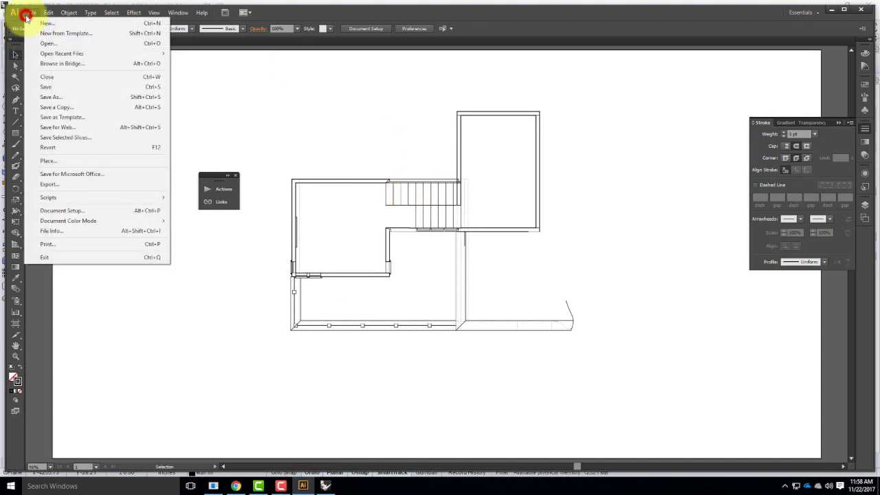
left_click(78, 161)
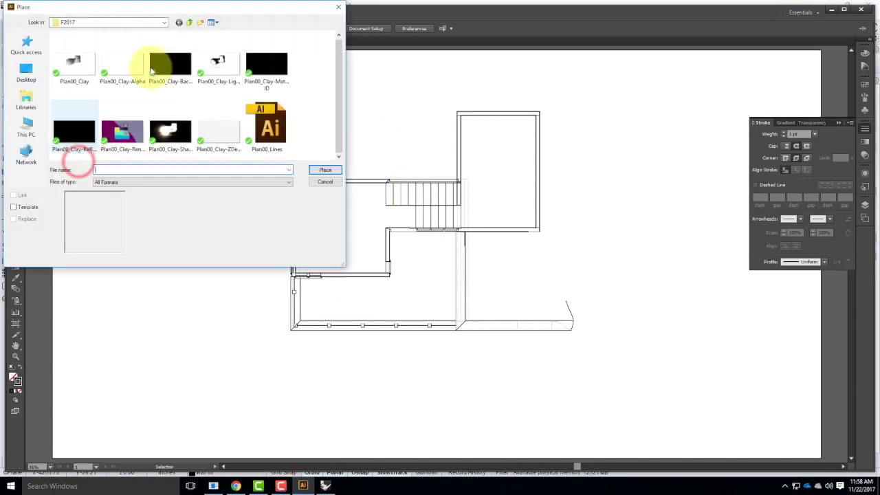
left_click(189, 22)
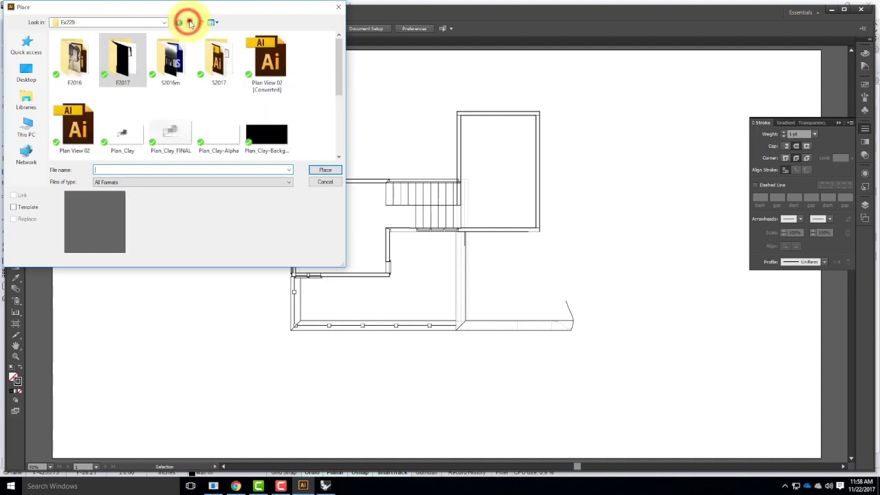
left_click(190, 22)
double_click(69, 150)
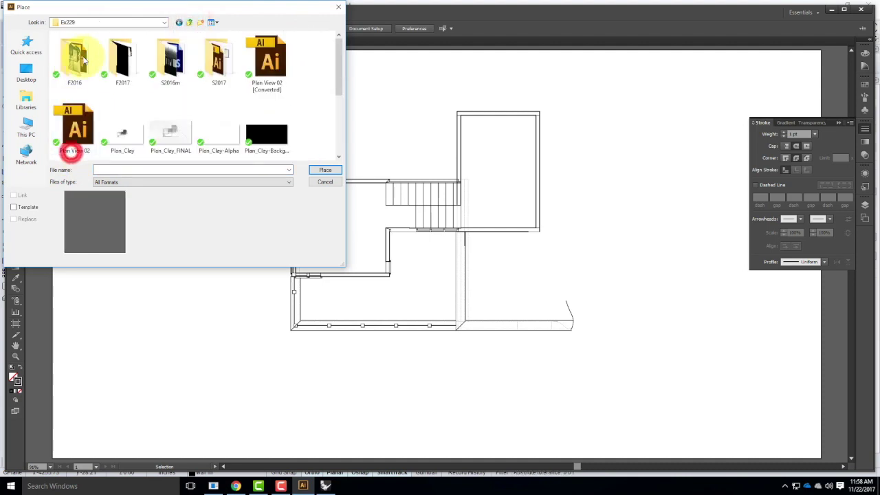
double_click(126, 66)
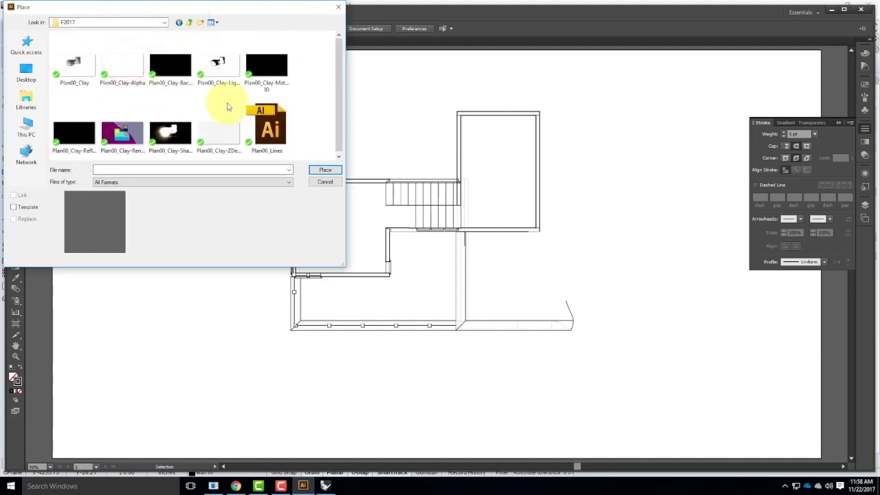
left_click(75, 71)
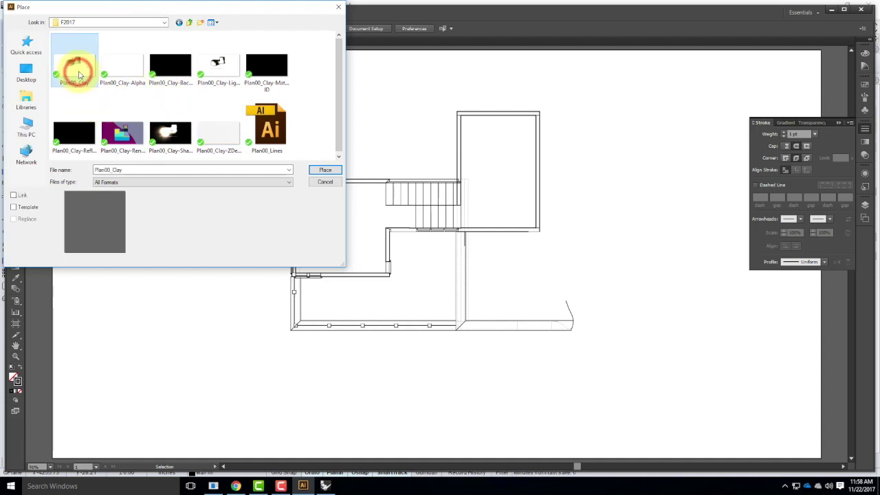
Step: Place the Plan00_Clay render onto the artboard and zoom out to see it whole
left_click(330, 170)
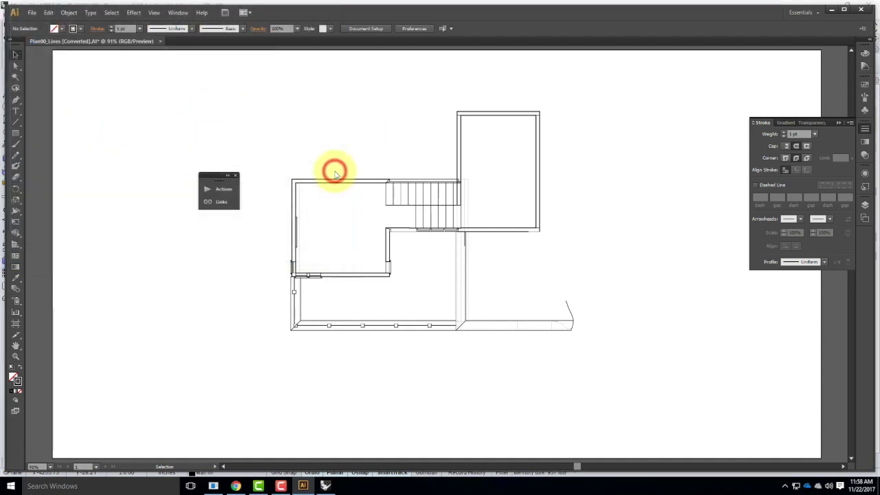
left_click(337, 174)
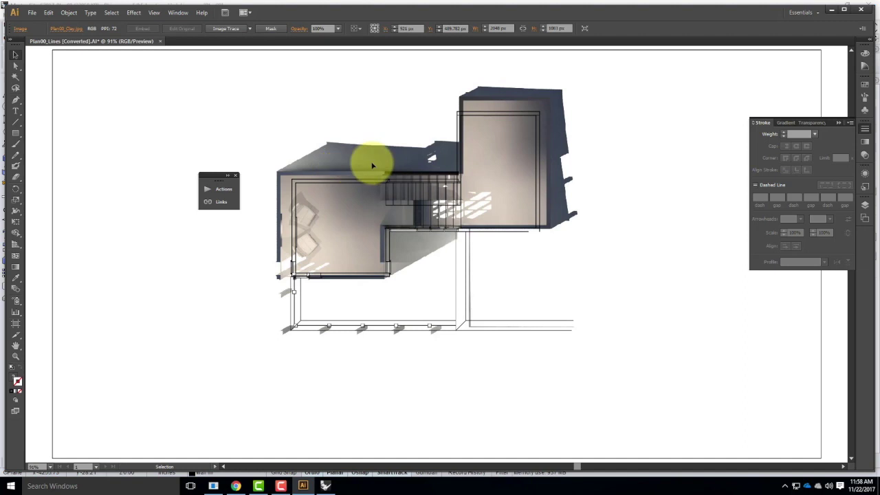
key("ctrl+minus")
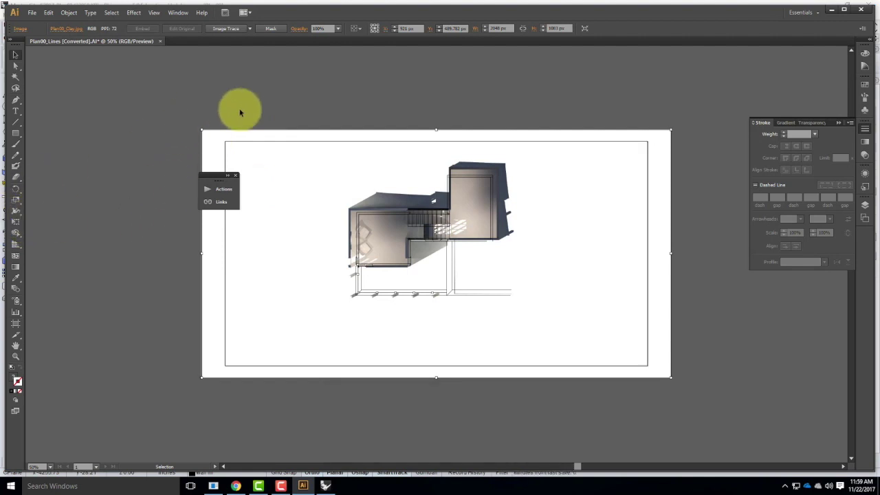
Step: Scale the render from its corners with Free Transform so it fits the artboard
left_click(16, 221)
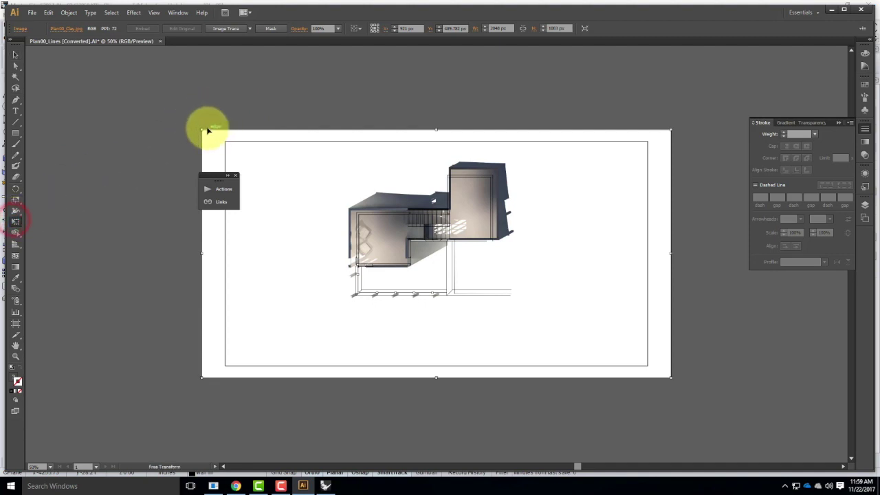
left_click_drag(201, 130, 224, 142)
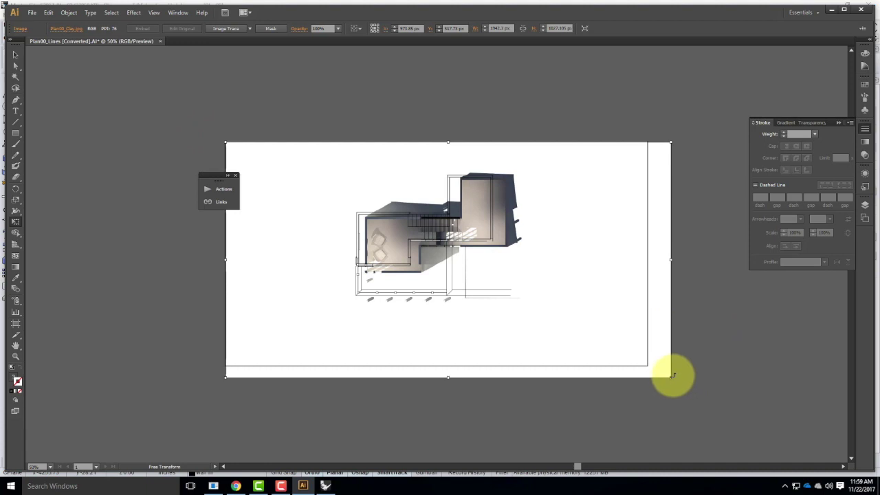
left_click_drag(671, 376, 649, 363)
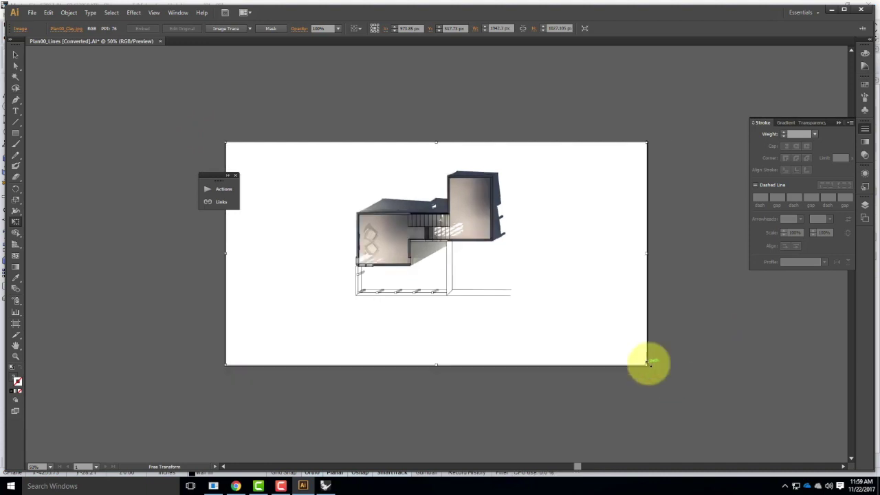
key("ctrl+equal")
key("ctrl+equal")
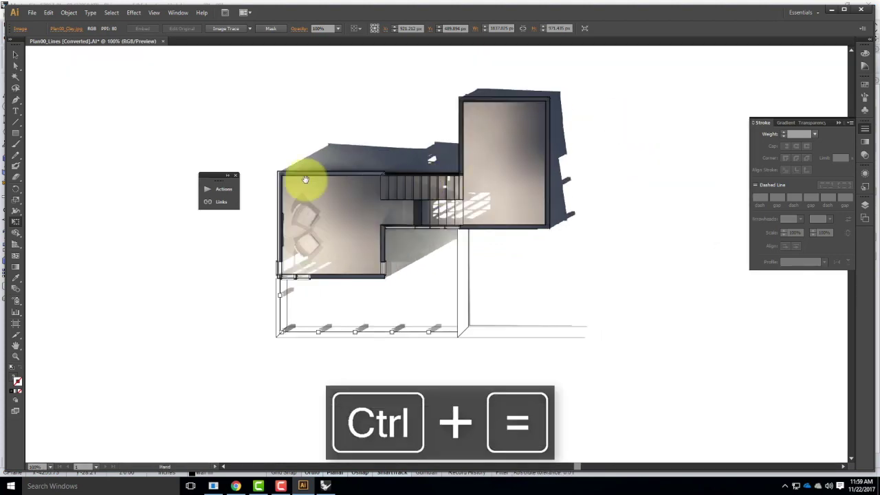
Step: Adjust the render's left, top and bottom edges to match the artboard edges
left_click_drag(305, 181, 466, 180)
left_click_drag(175, 255, 173, 255)
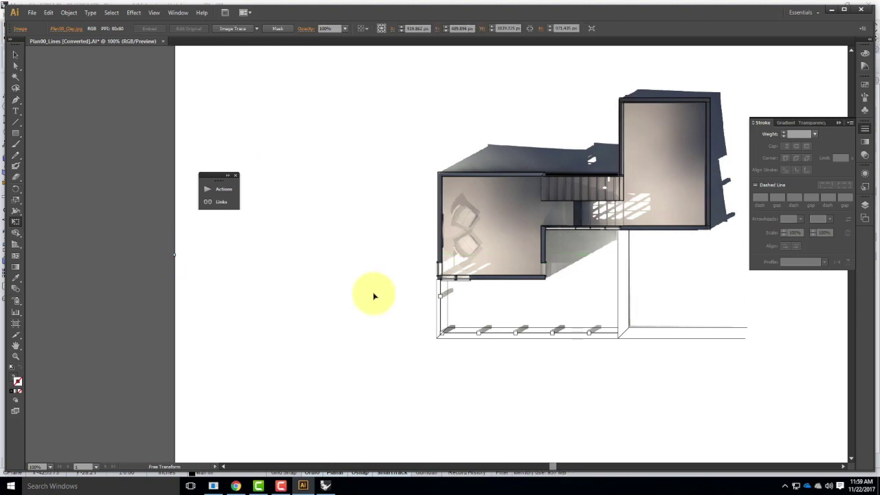
scroll(412, 234, "up", 3)
left_click_drag(595, 86, 598, 83)
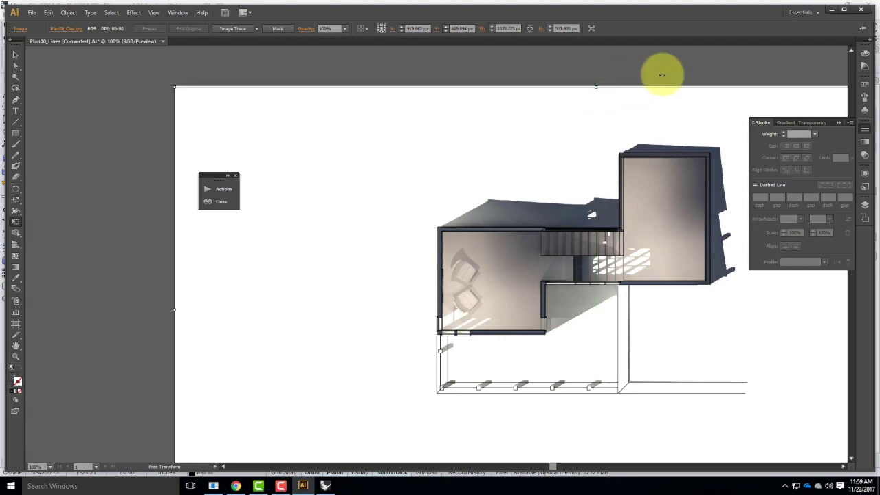
left_click(597, 87)
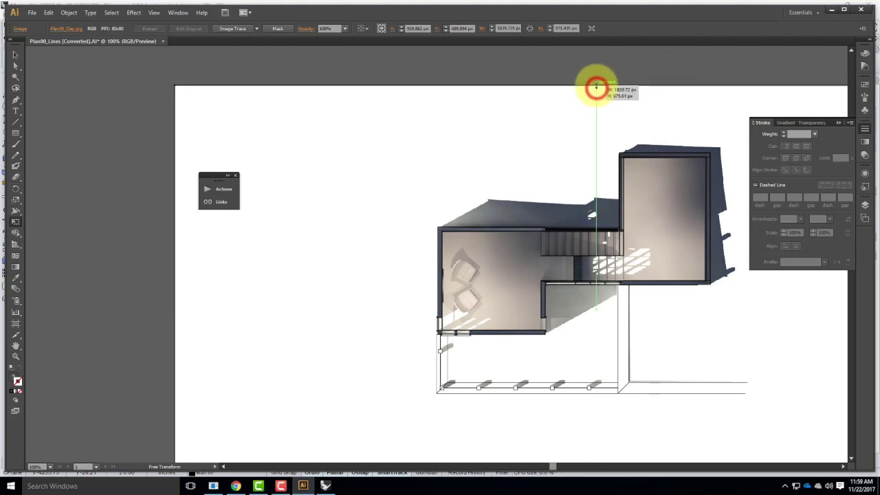
left_click_drag(716, 112, 429, 110)
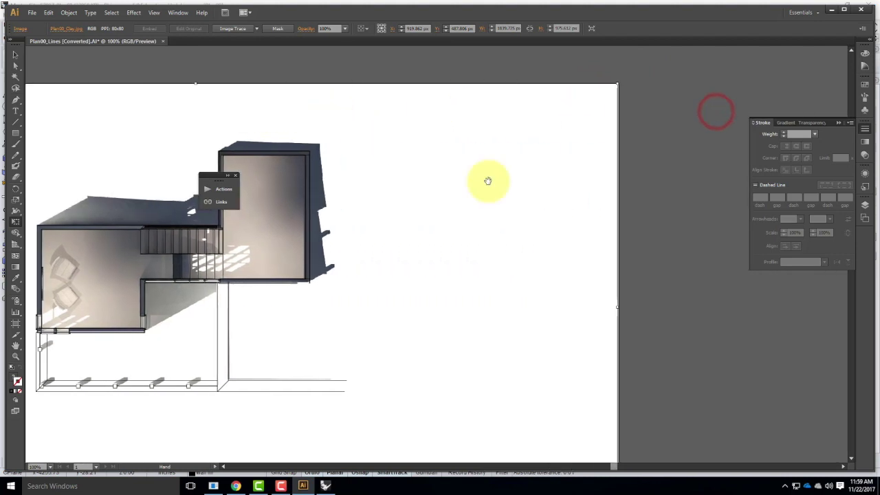
left_click_drag(619, 307, 619, 308)
scroll(628, 207, "down", 3)
scroll(627, 207, "down", 3)
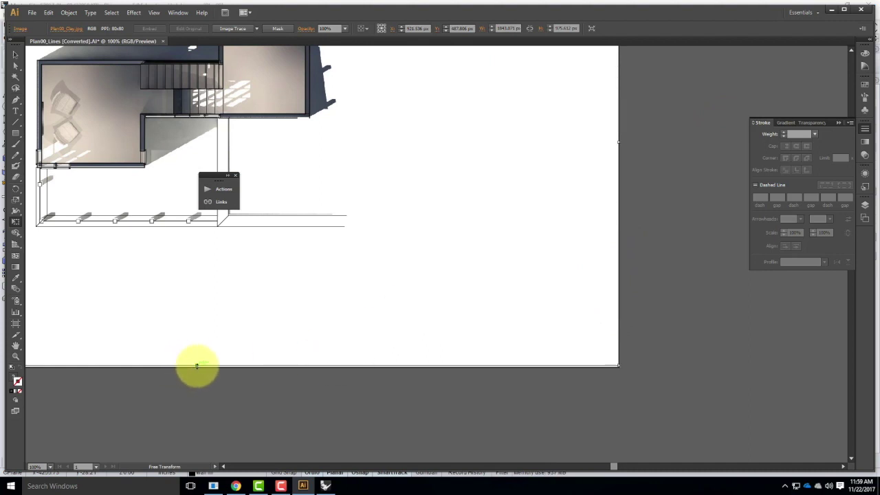
left_click_drag(196, 365, 197, 367)
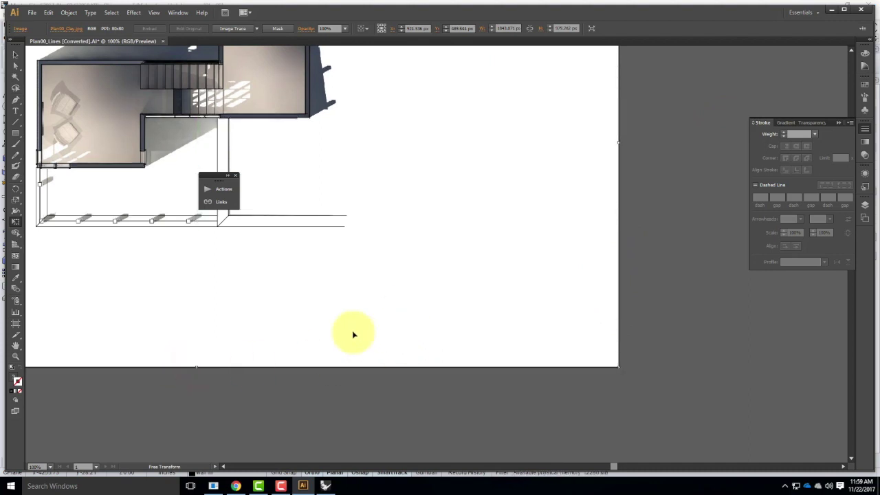
left_click_drag(238, 270, 444, 340)
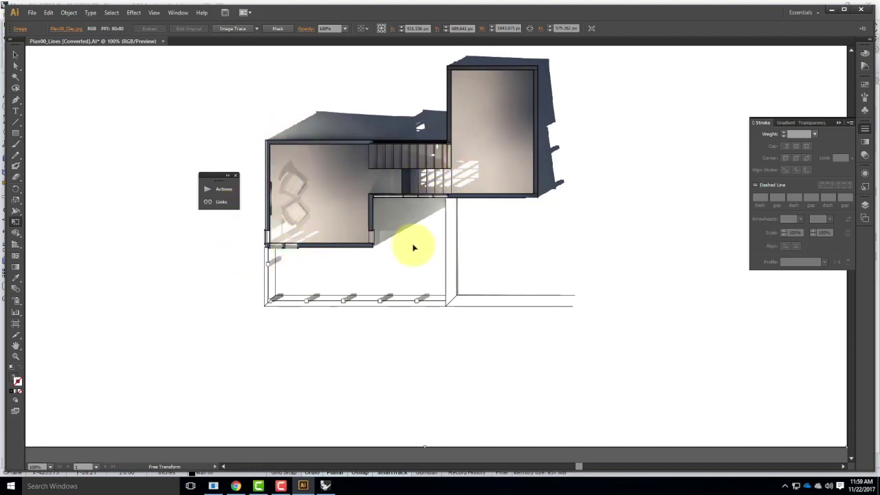
Step: Nudge the render right with the arrow keys so it aligns with the plan linework
key("Left")
key("Right")
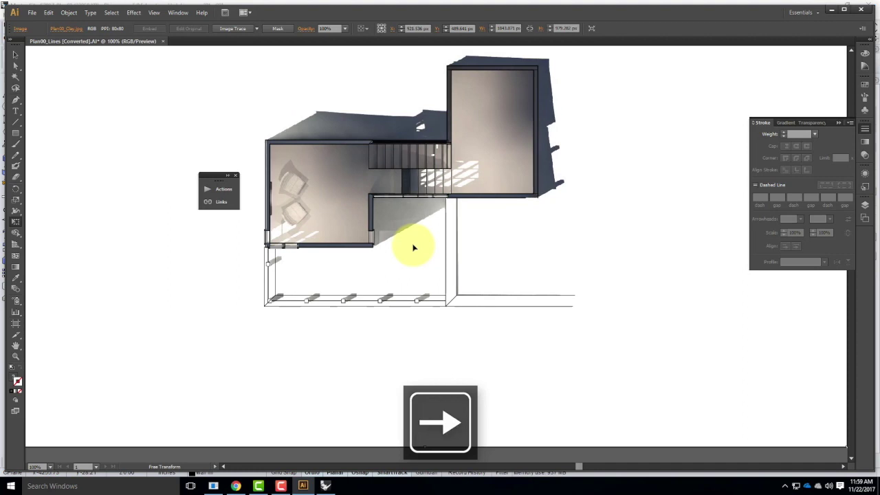
left_click_drag(226, 214, 352, 213)
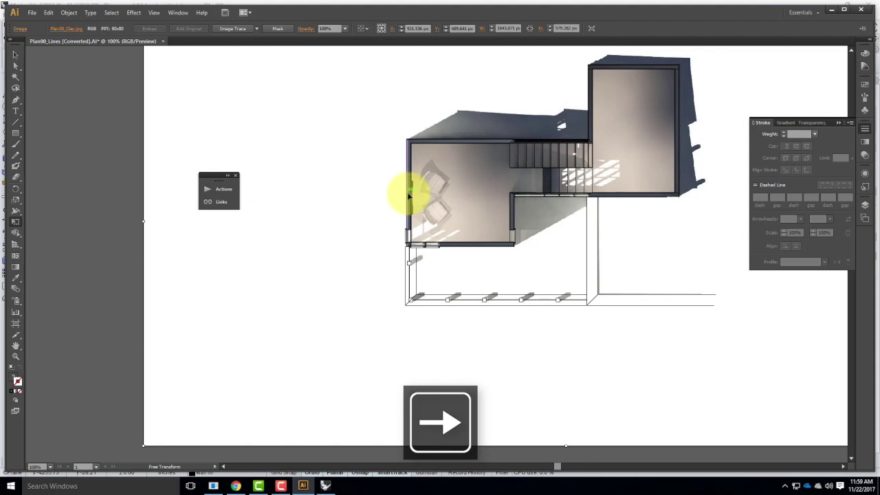
left_click_drag(524, 188, 403, 197)
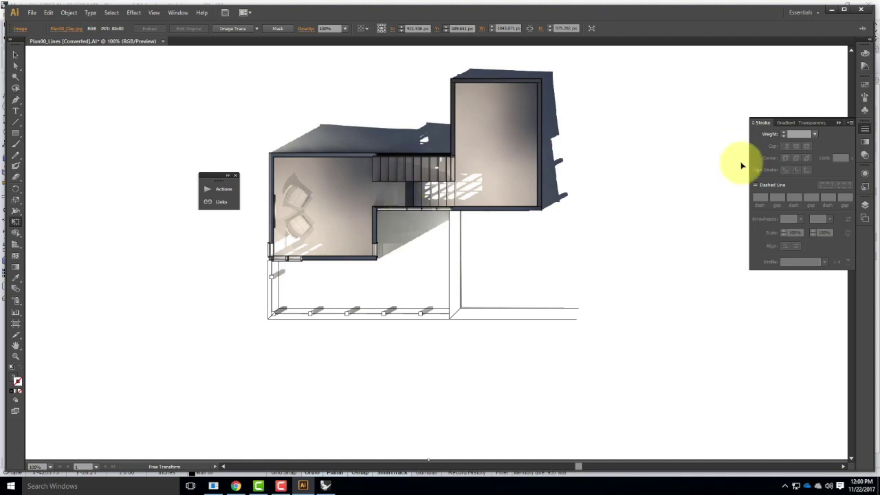
Step: Set the Plan00_Clay render's opacity to 60%, then lower it to 50% in Transparency
left_click(838, 124)
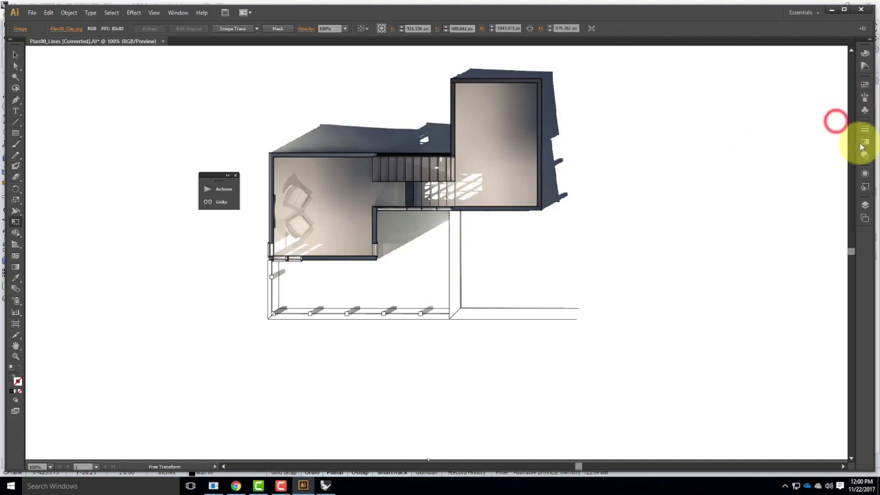
left_click(865, 154)
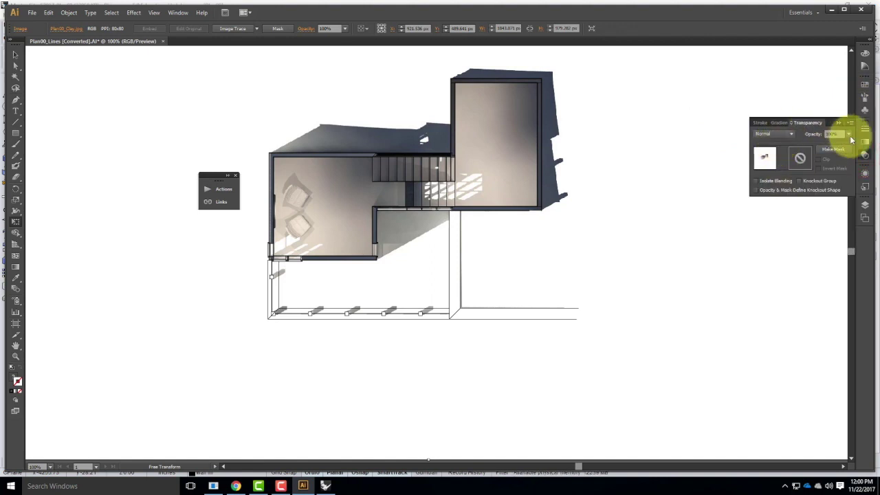
left_click(849, 134)
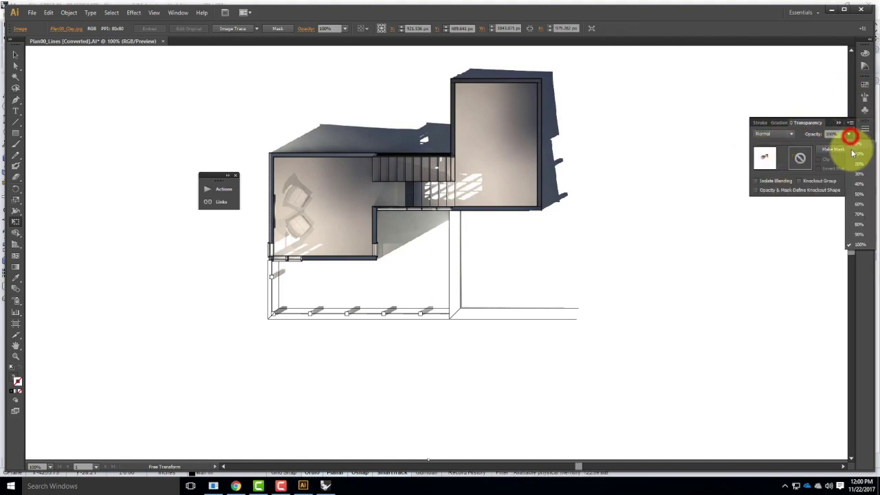
left_click(859, 204)
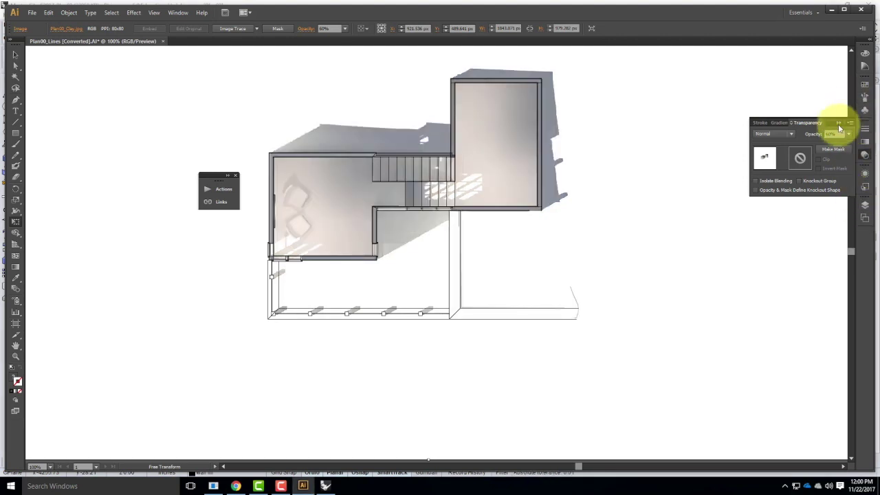
left_click(849, 134)
left_click(854, 194)
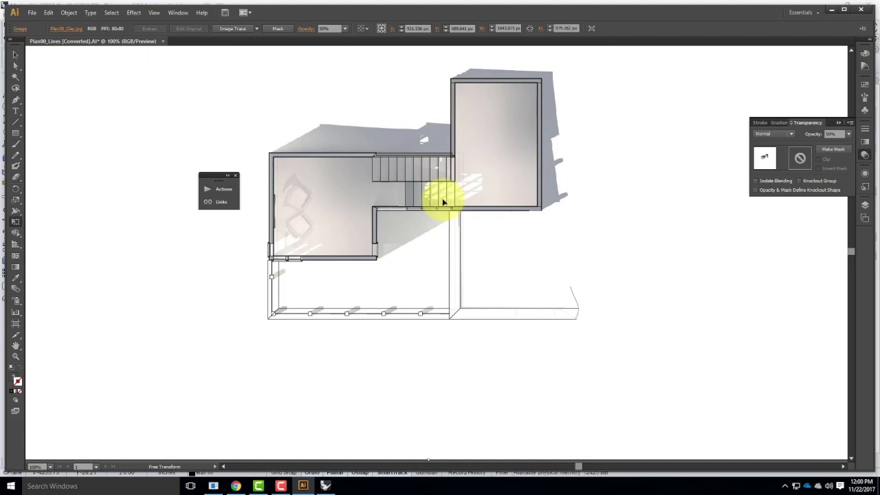
scroll(521, 172, "up", 3)
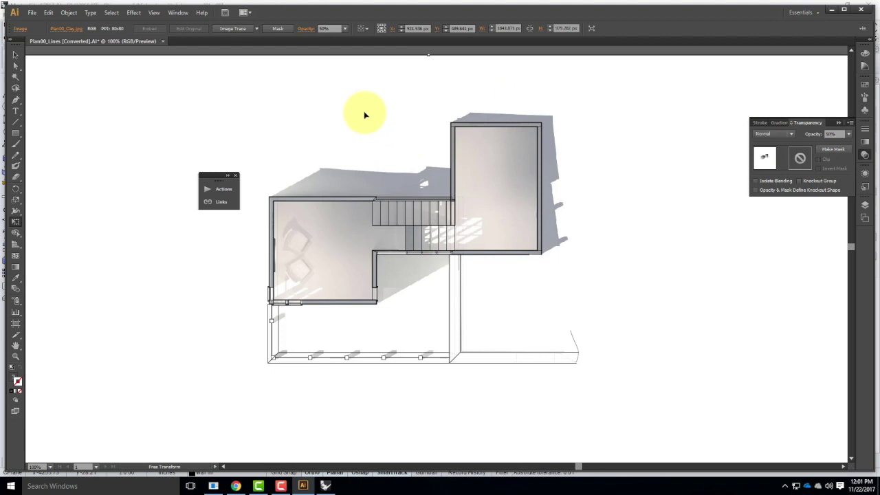
left_click(328, 81)
Step: Place grunge texture 05 from OneDrive > Resources > Grunge Textures onto the canvas
left_click(71, 82)
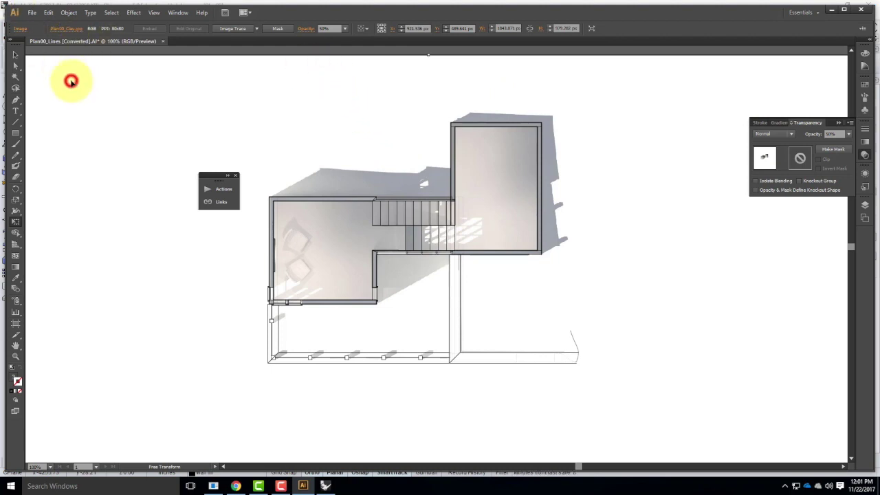
key("Escape")
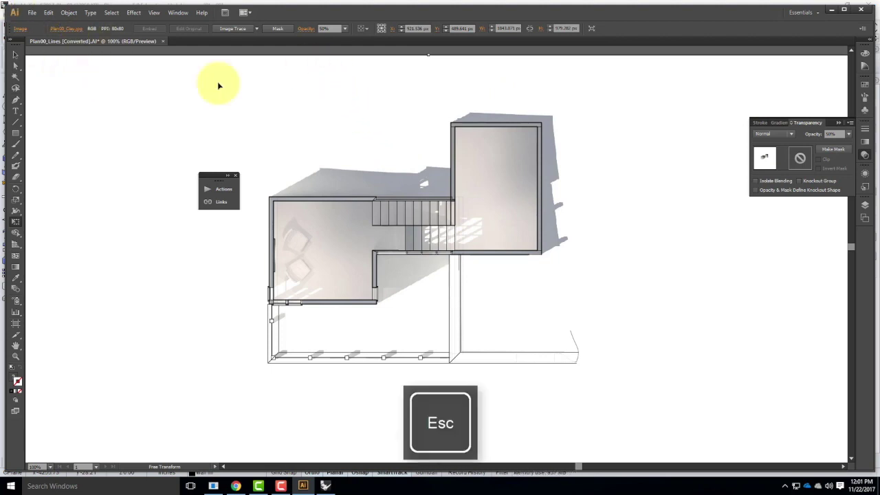
left_click(31, 14)
left_click(73, 160)
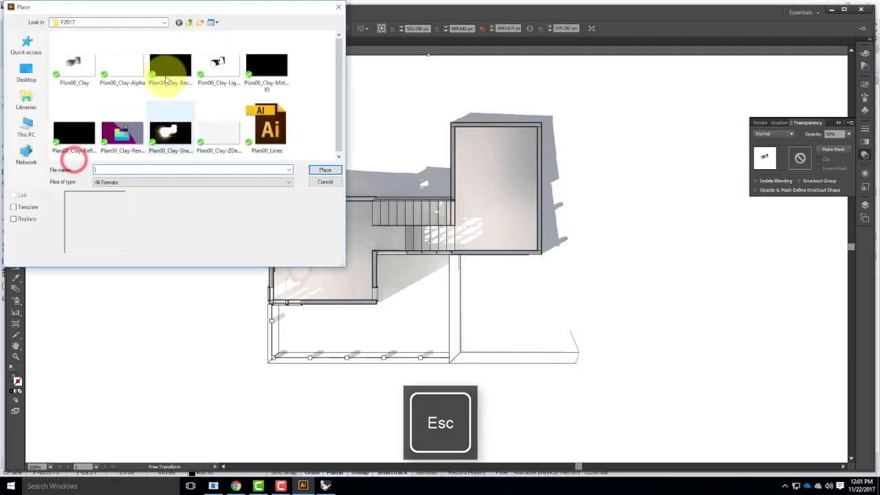
left_click(189, 22)
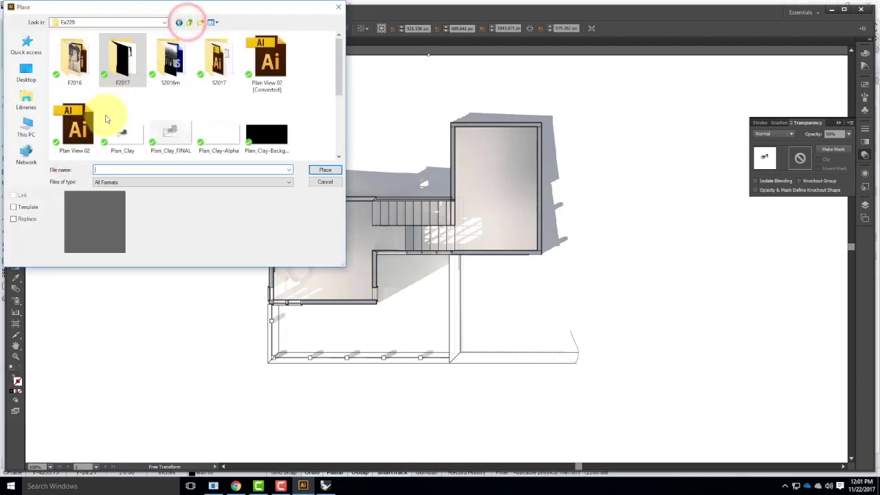
left_click(132, 22)
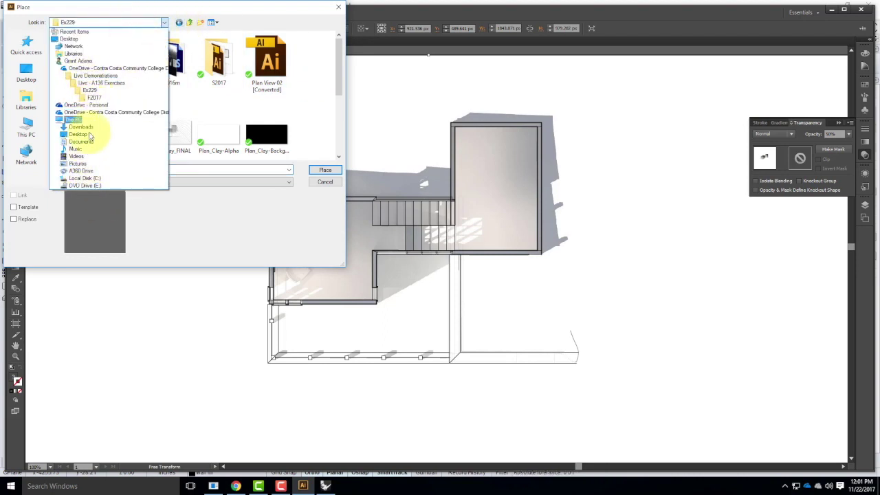
left_click(86, 70)
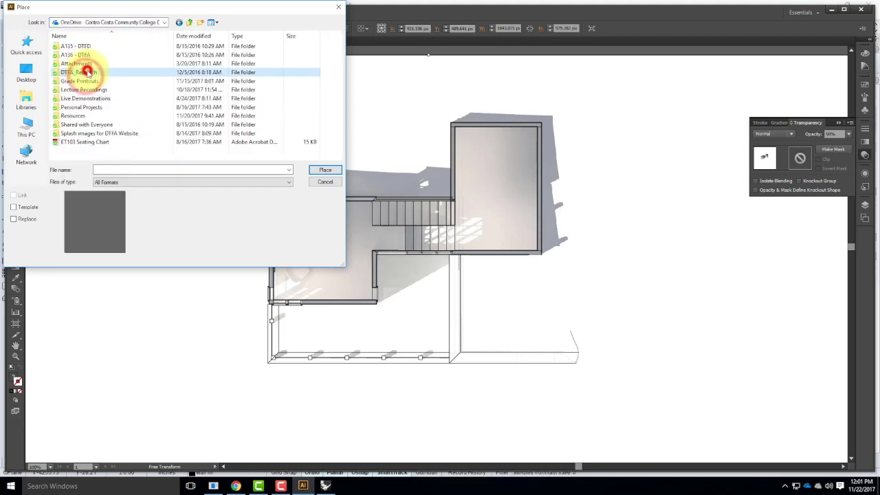
double_click(81, 116)
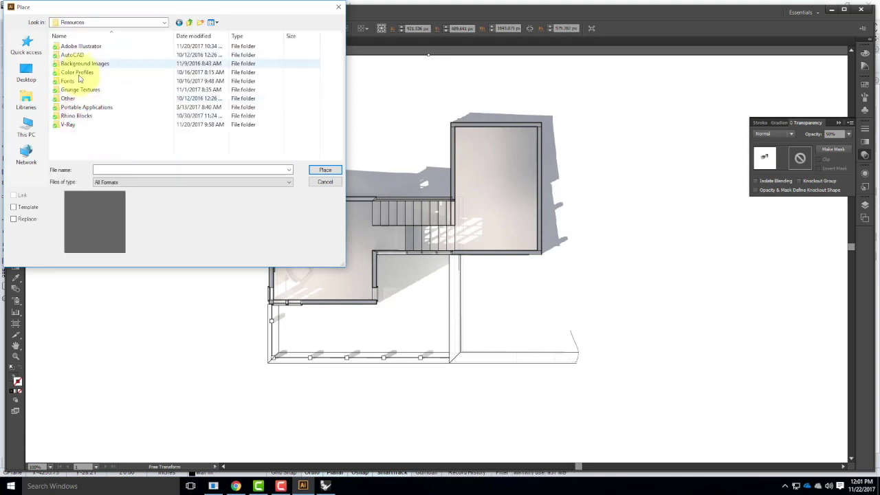
double_click(79, 90)
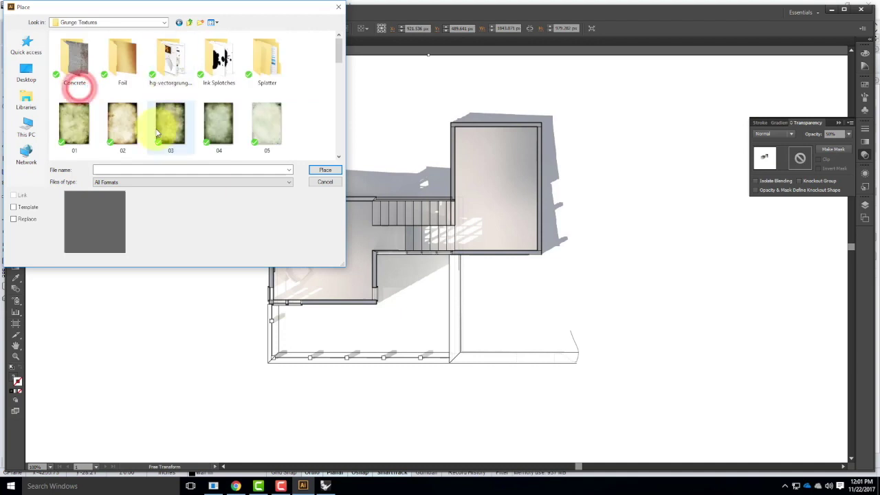
left_click(266, 122)
left_click(330, 171)
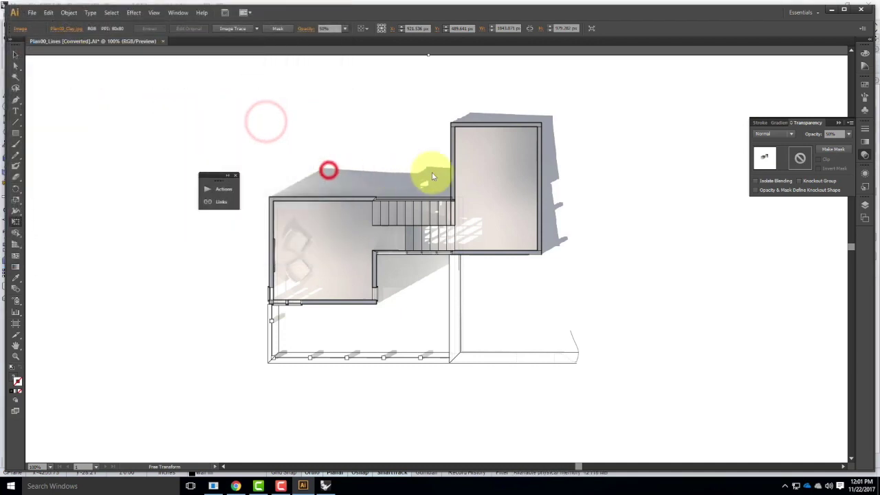
left_click(427, 177)
Step: Rotate the grunge texture 90° to landscape and stretch it past the artboard's corners
left_click_drag(300, 64, 142, 330, "shift")
key("ctrl+minus")
key("ctrl+minus")
key("e")
left_click_drag(340, 187, 200, 126, "shift")
left_click_drag(531, 319, 651, 404, "shift")
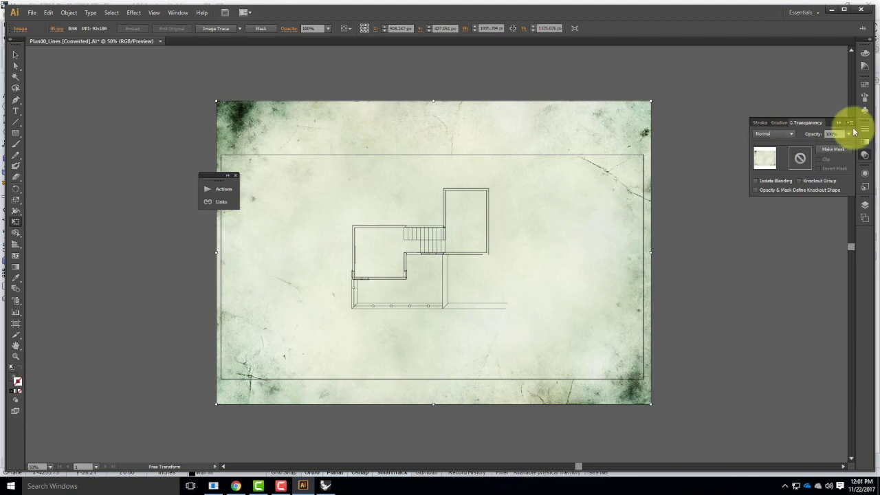
Step: Set the texture's blend mode to Overlay and deselect it
left_click(777, 134)
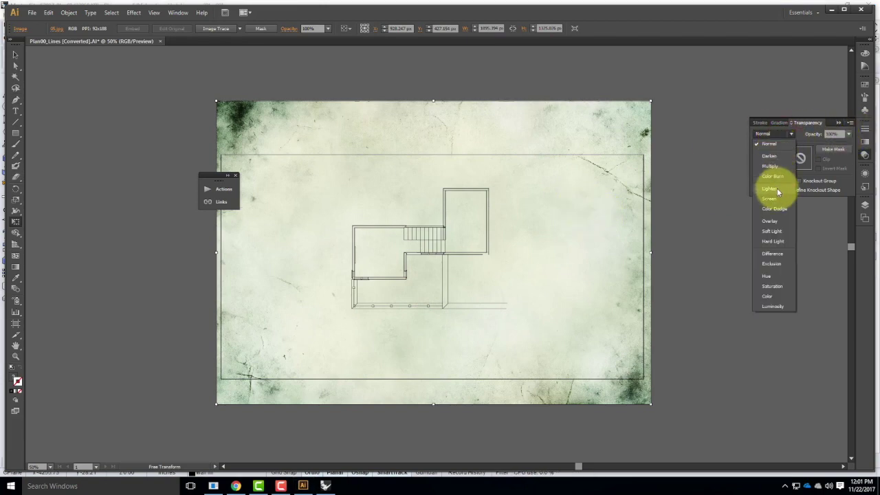
left_click(771, 221)
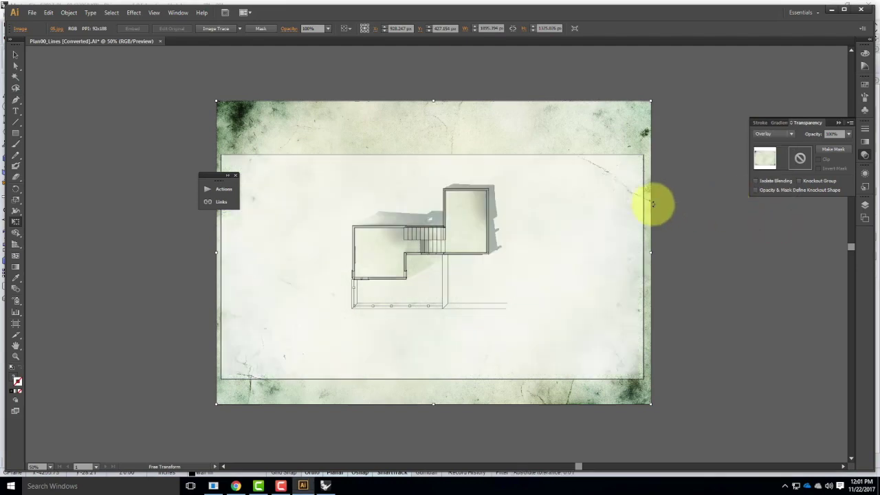
left_click(16, 56)
left_click(142, 165)
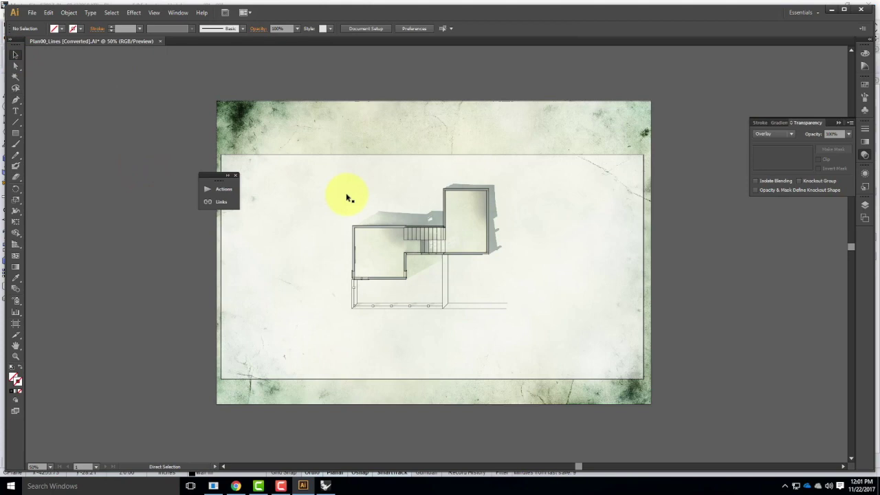
key("ctrl+0")
key("ctrl+equal")
key("ctrl+equal")
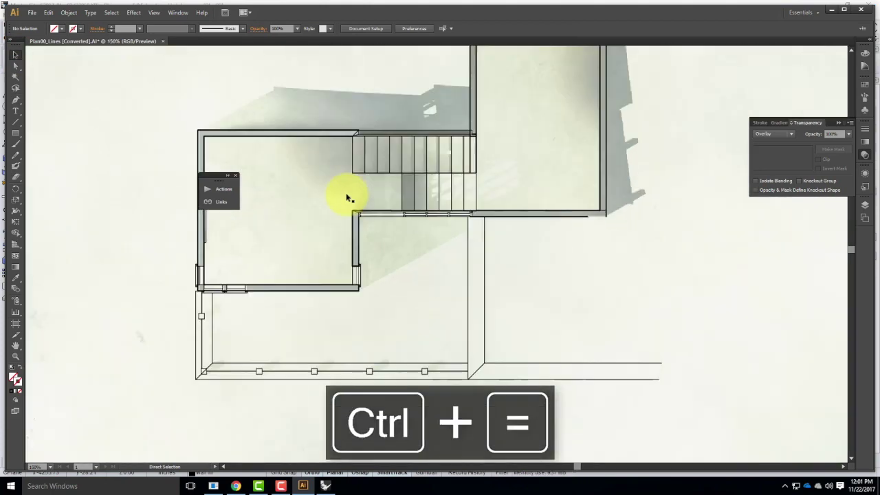
left_click_drag(568, 135, 321, 323)
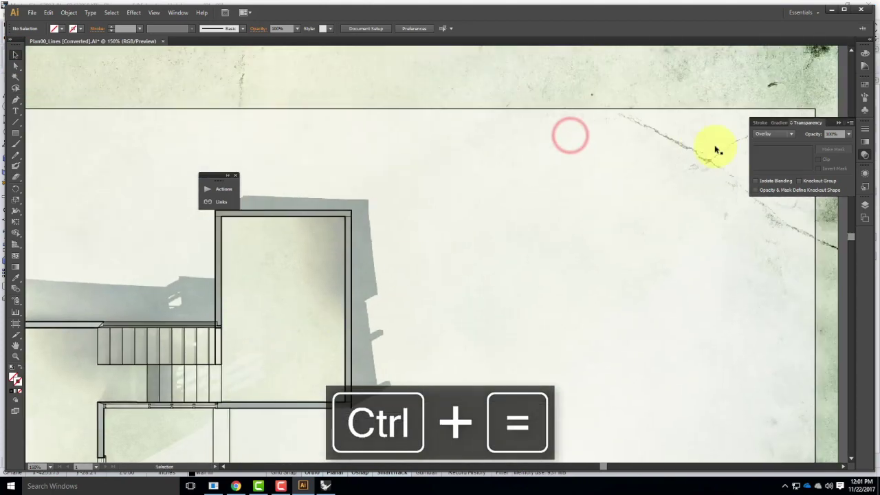
left_click_drag(340, 291, 598, 153)
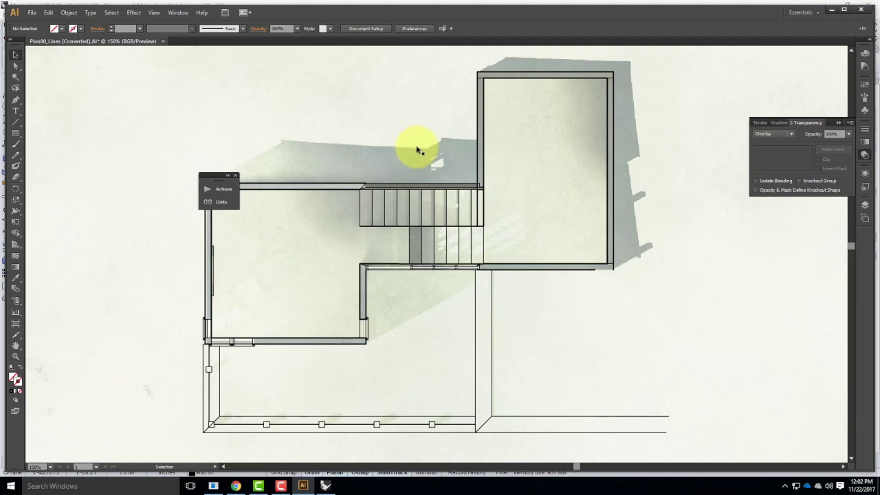
key("a")
key("ctrl+minus")
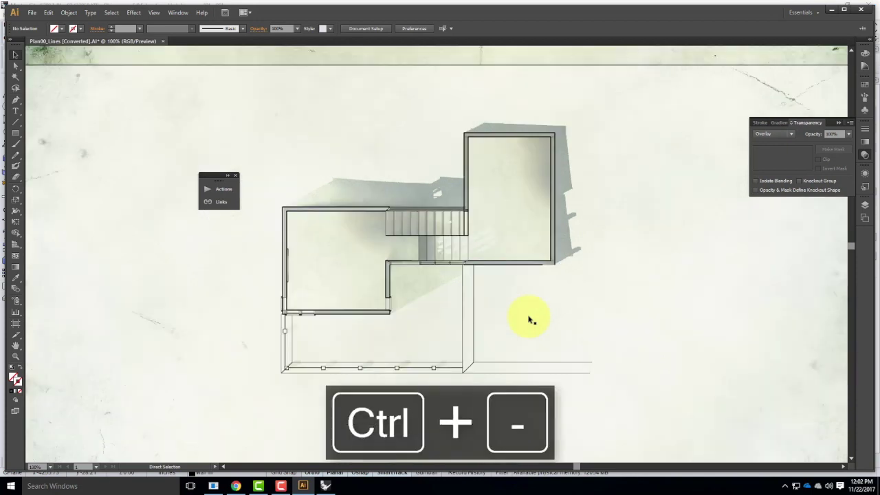
key("ctrl+minus")
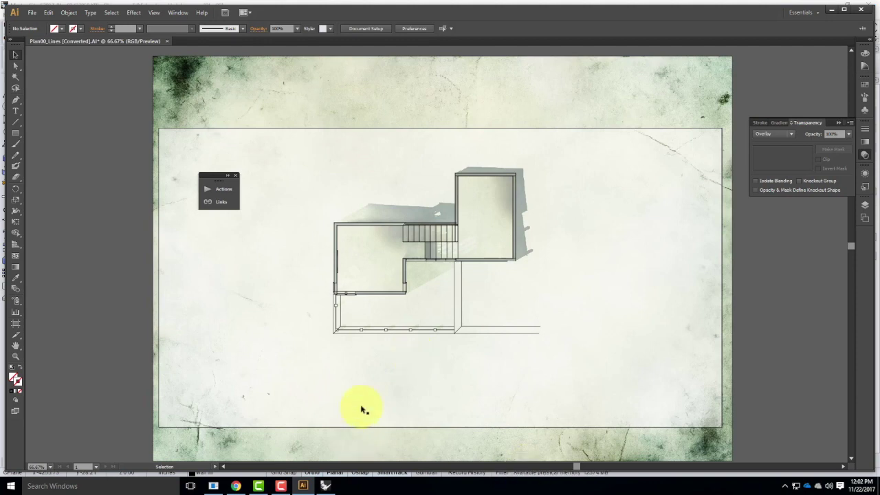
left_click(288, 487)
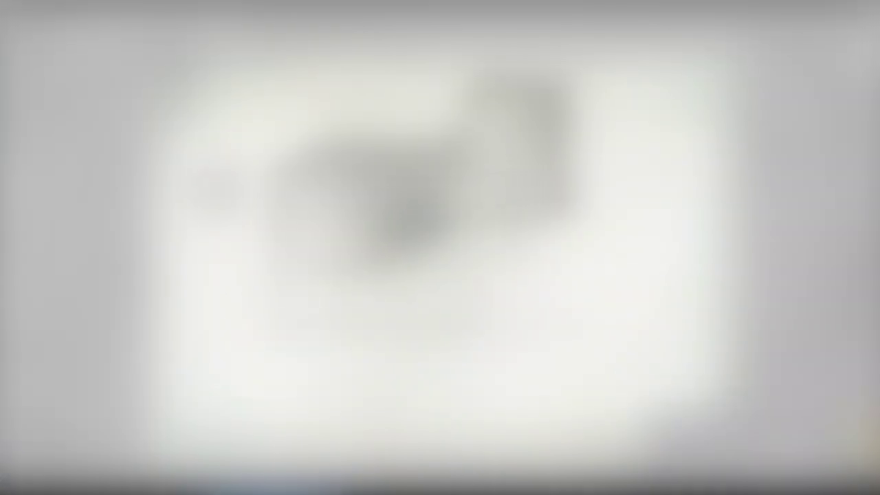